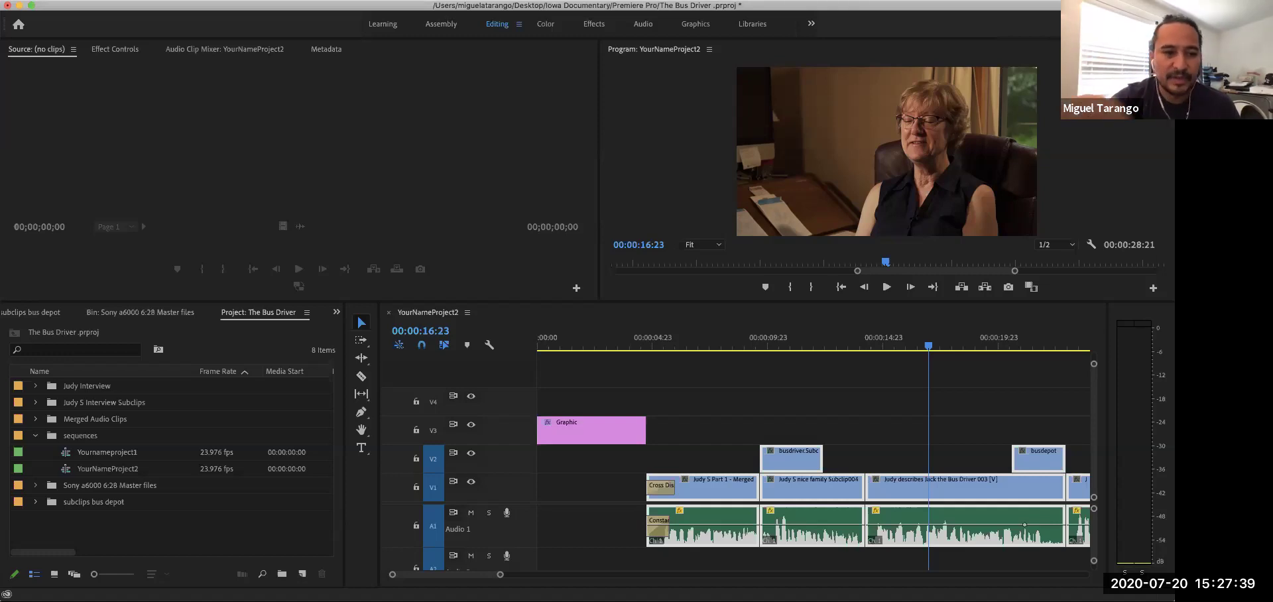
Collapse the sequences bin in the project and deselect all clips in the timeline.
left_click(35, 436)
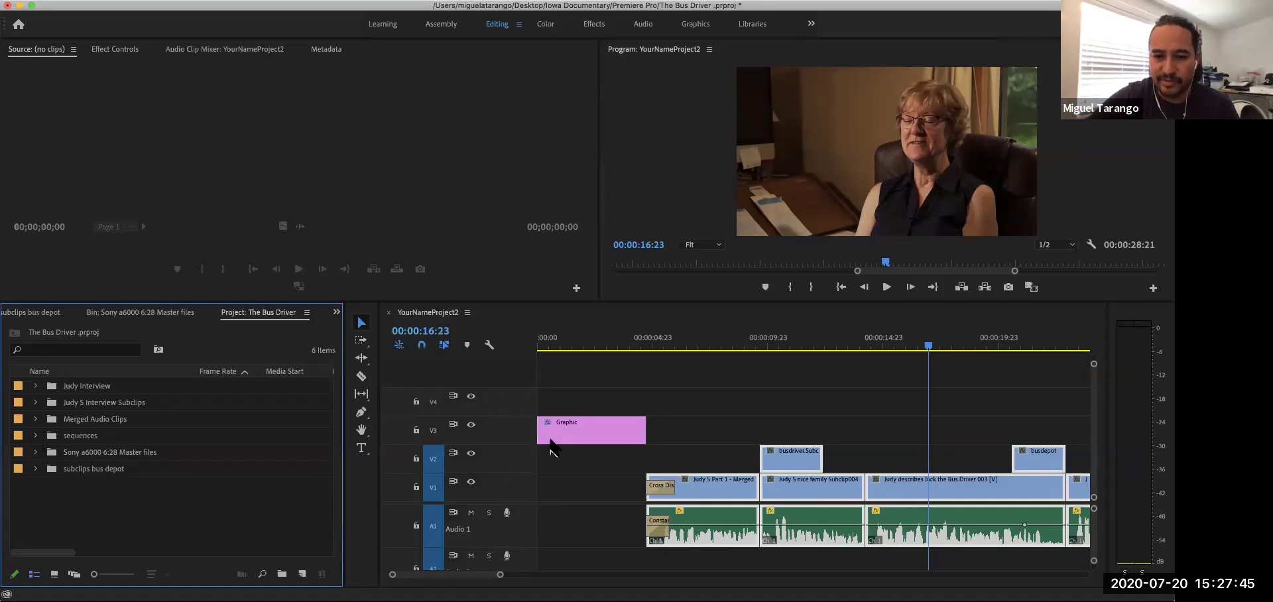
left_click(677, 406)
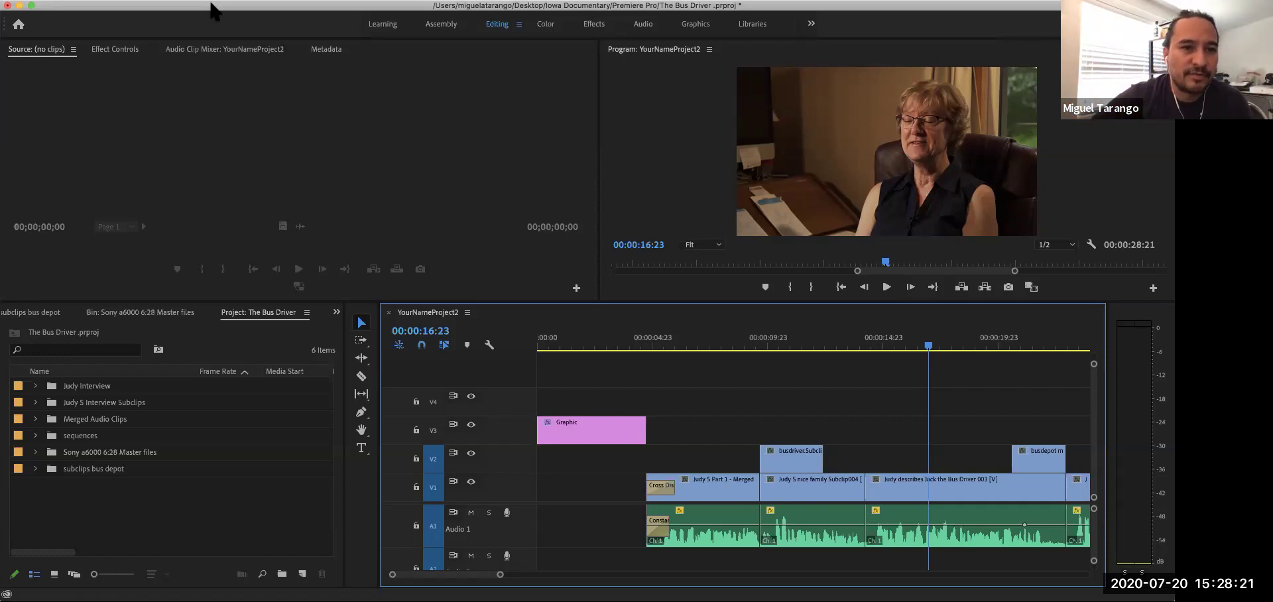
Add 4 video tracks after Video 4 and 2 Standard audio tracks after Audio 4 to the sequence.
left_click(293, 5)
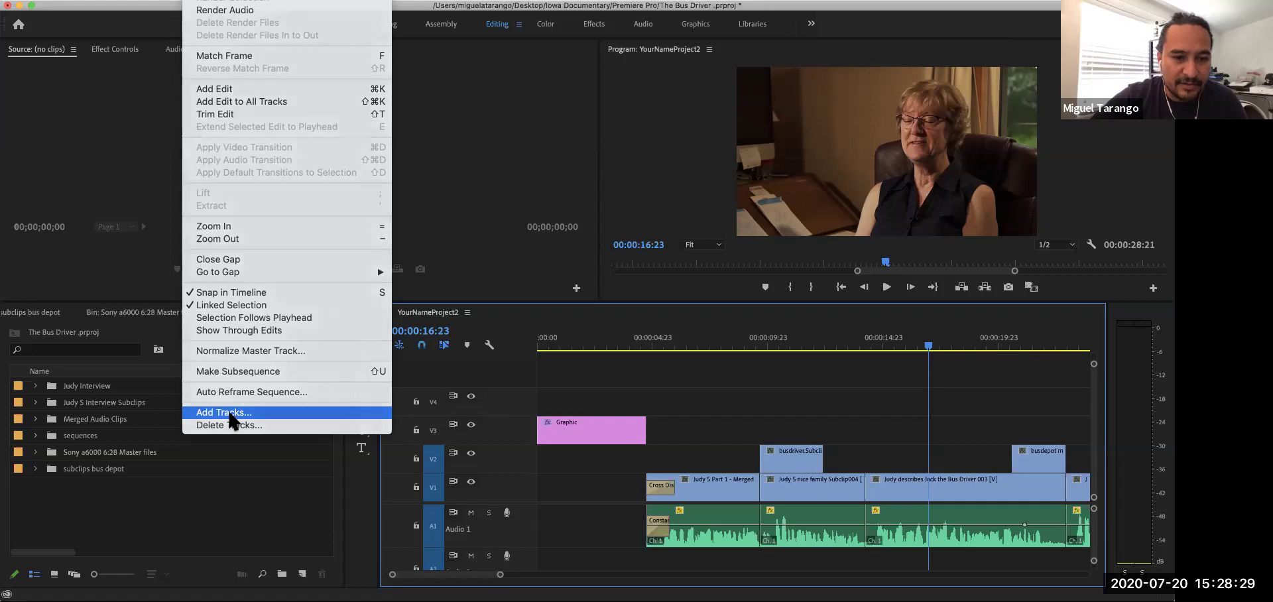
left_click(225, 412)
left_click_drag(588, 181, 512, 133)
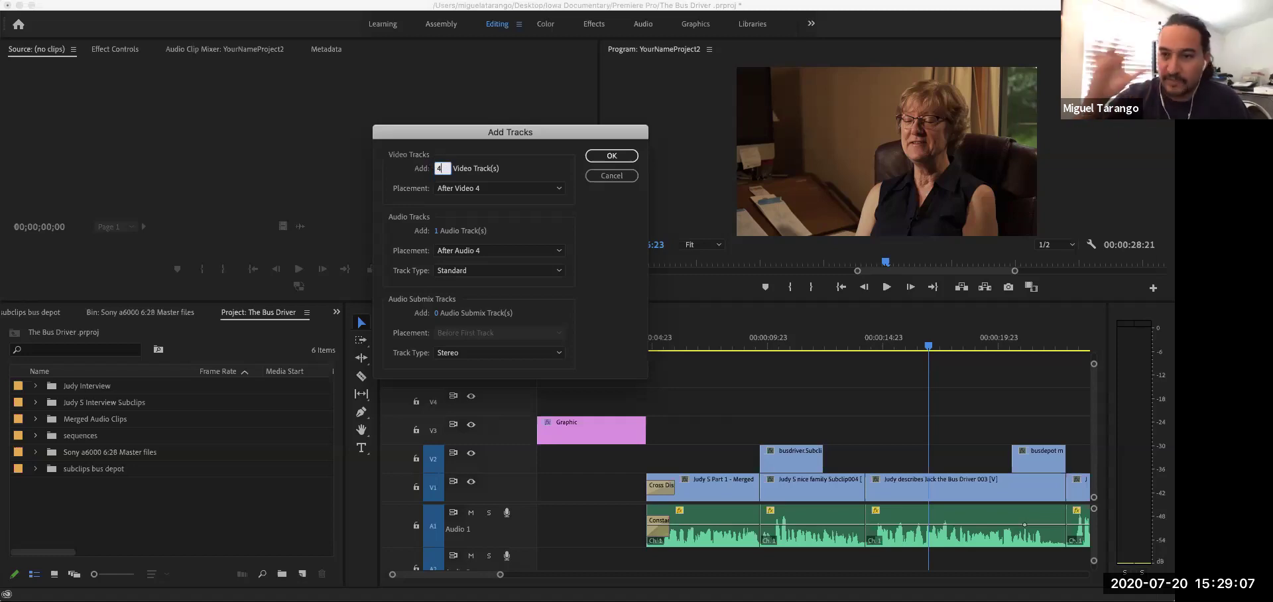
left_click(438, 231)
type("2")
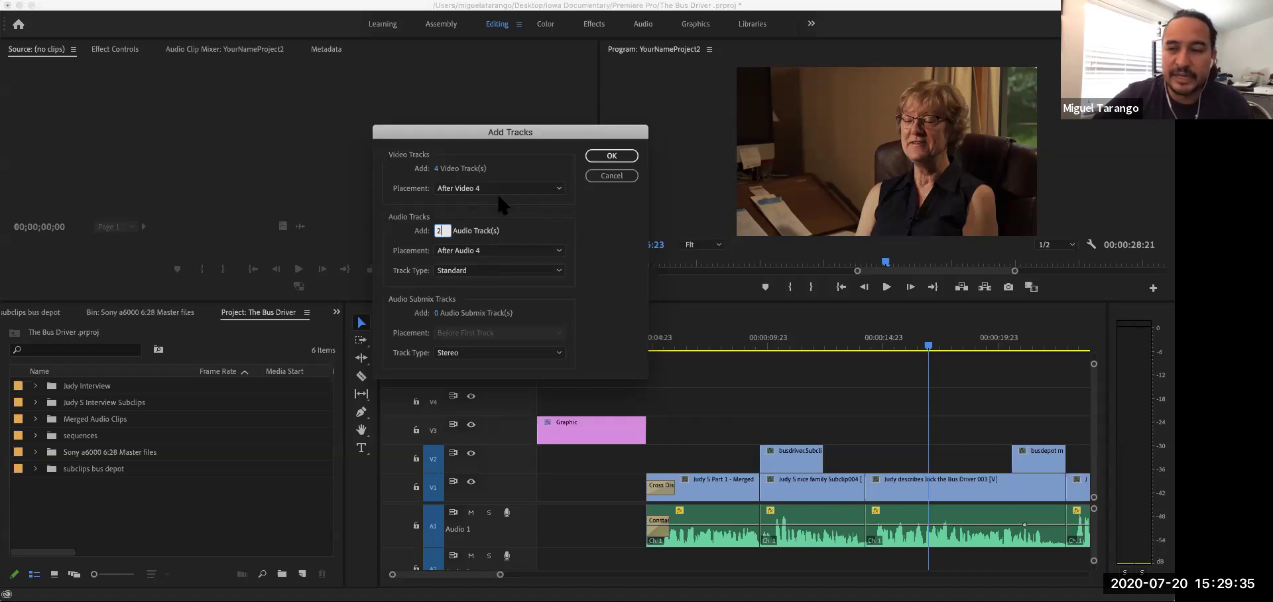
left_click(559, 192)
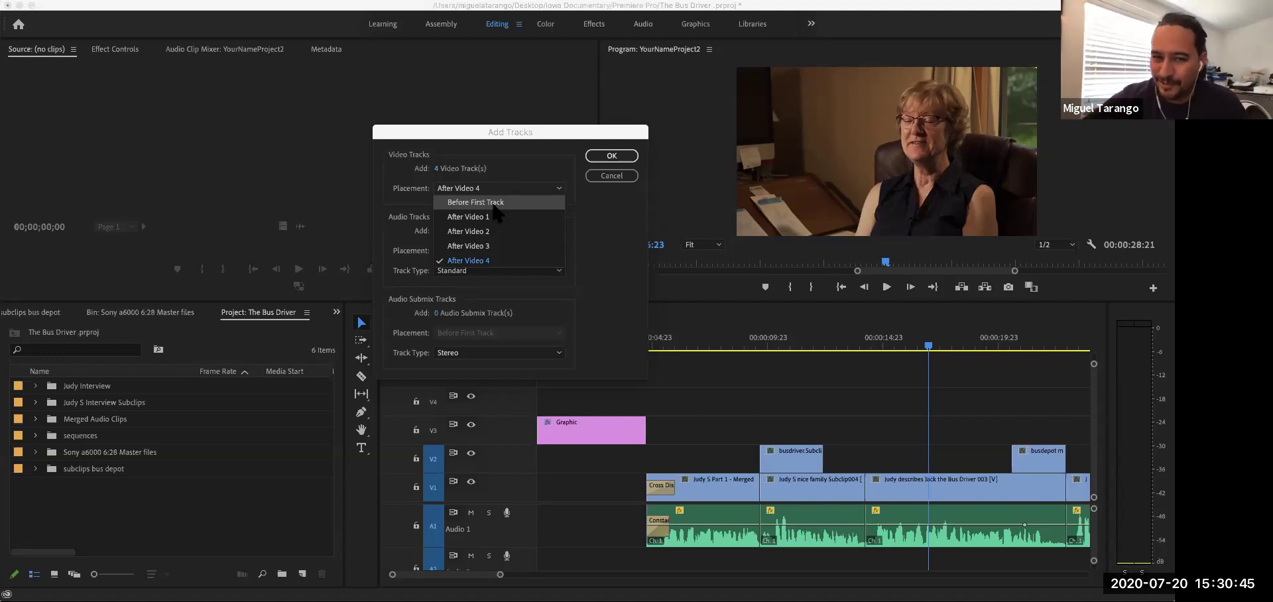
left_click(525, 261)
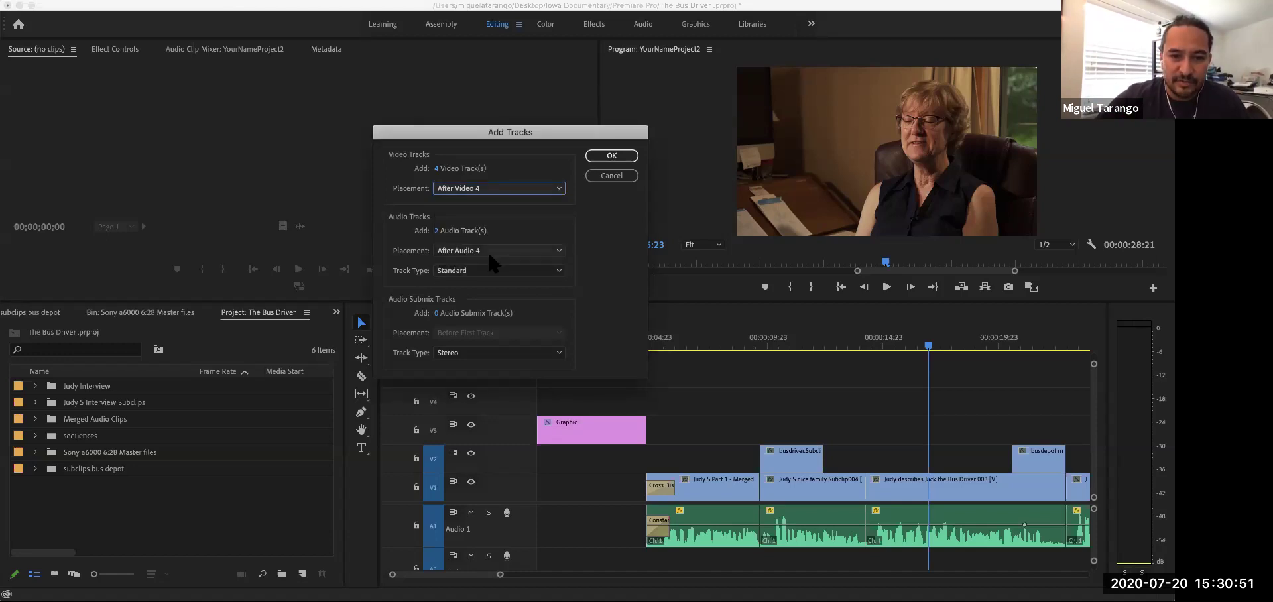
left_click(502, 268)
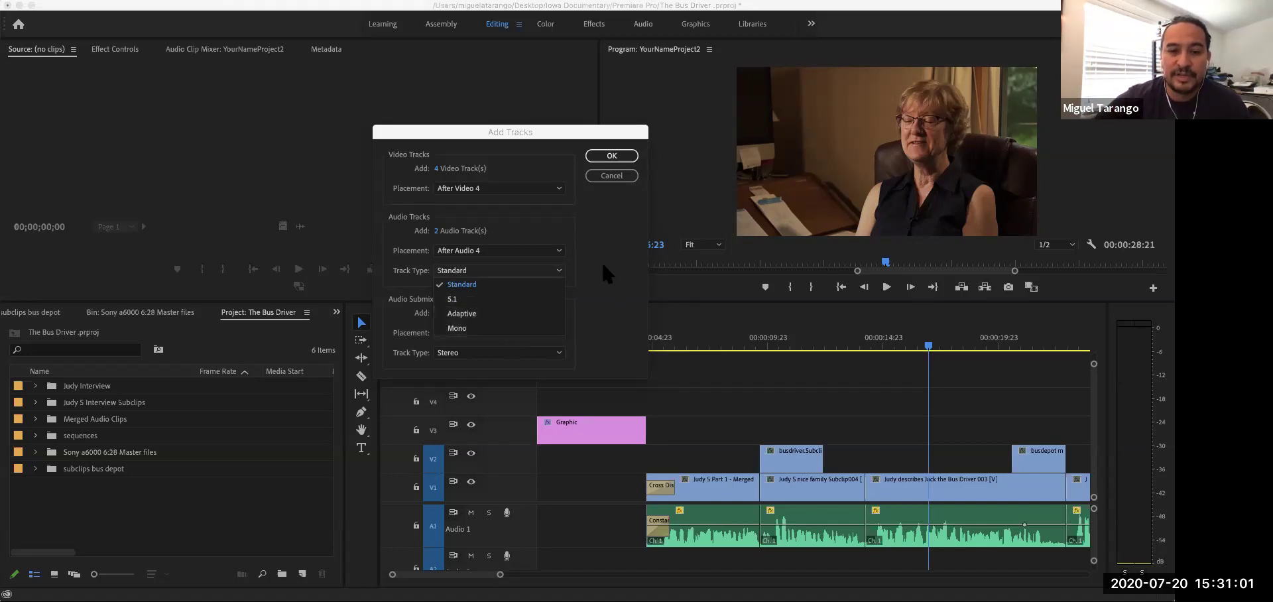
left_click(611, 279)
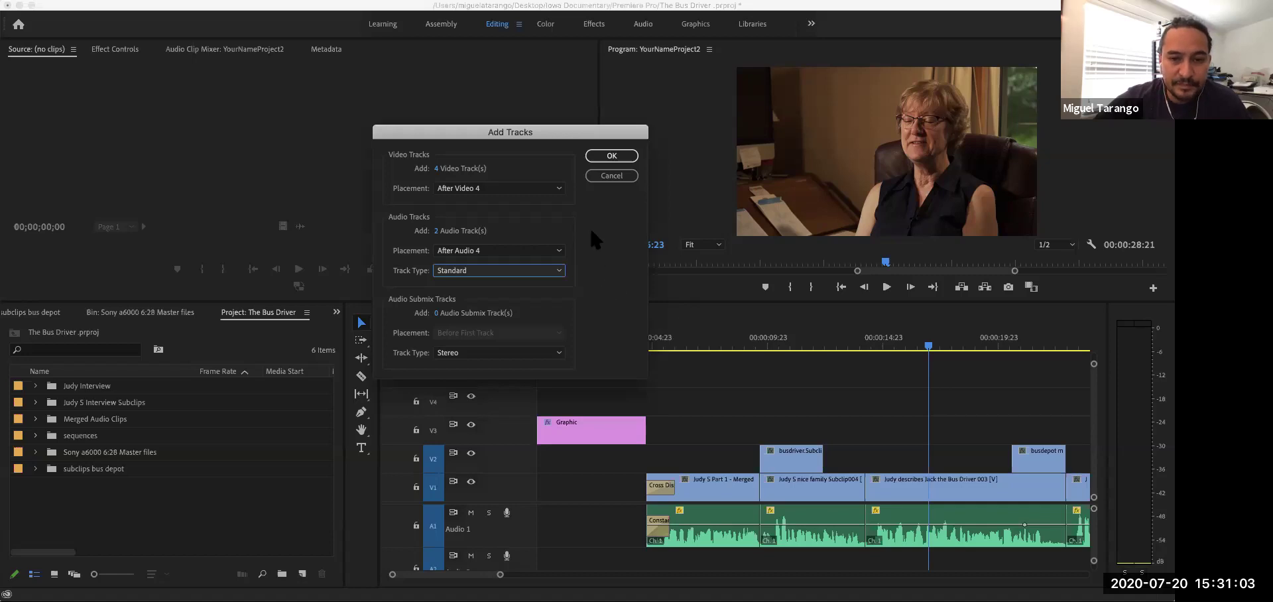
left_click(611, 155)
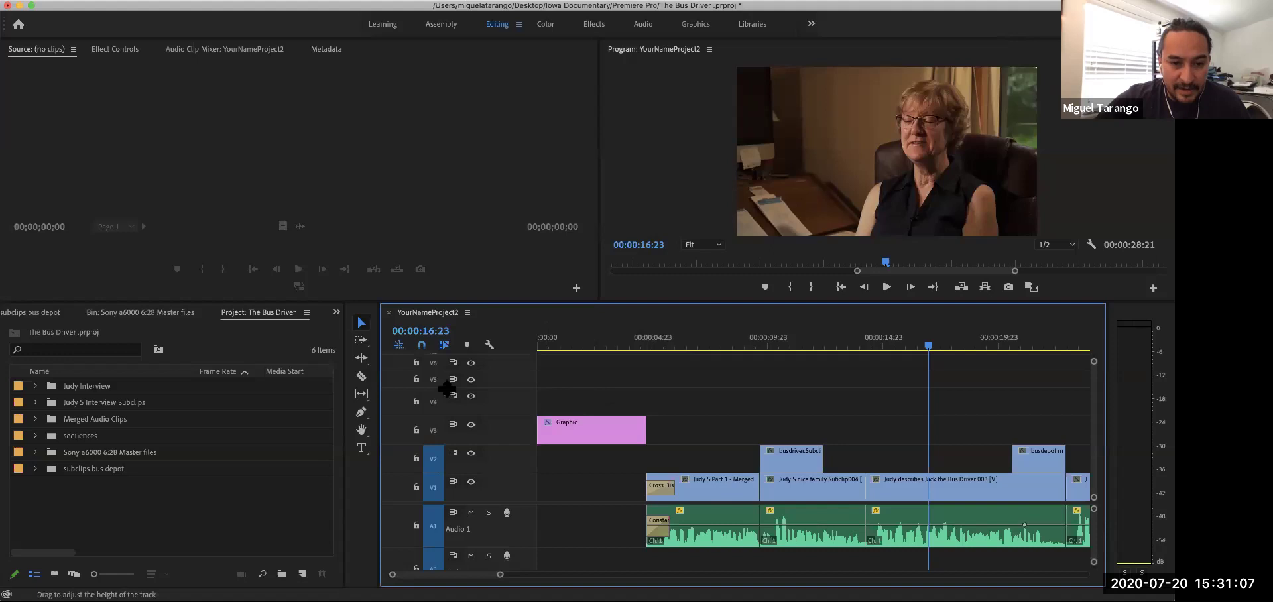
Examine the added video tracks above V4 and the added audio tracks down to the Master track.
scroll(626, 410, "up", 3)
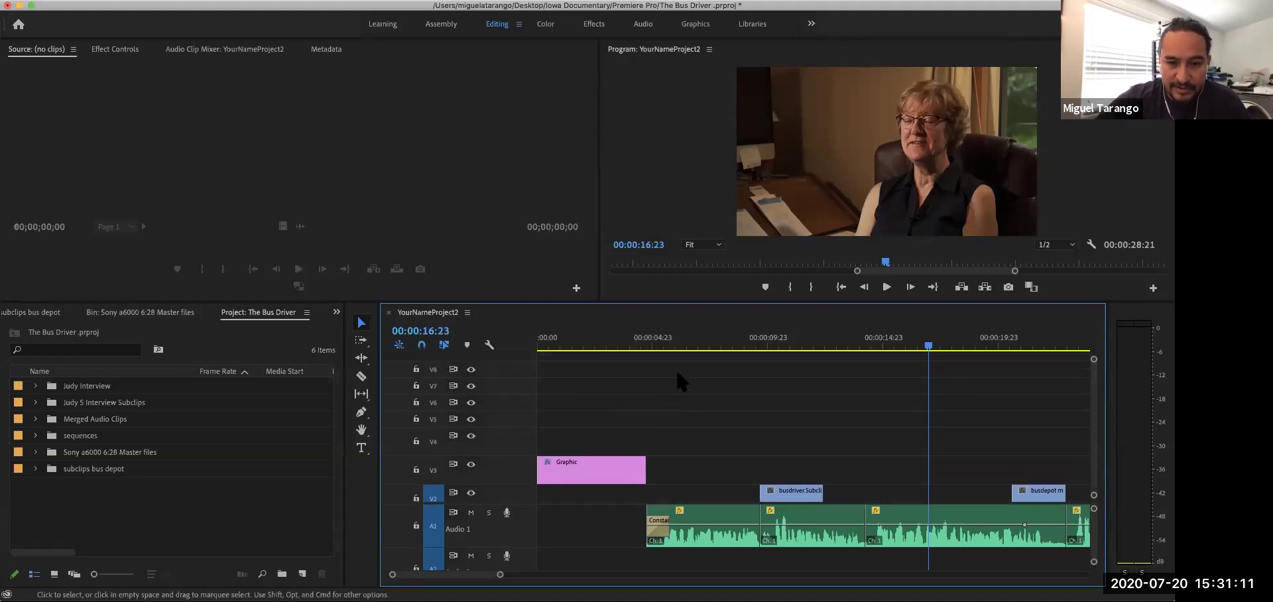
scroll(682, 376, "down", 3)
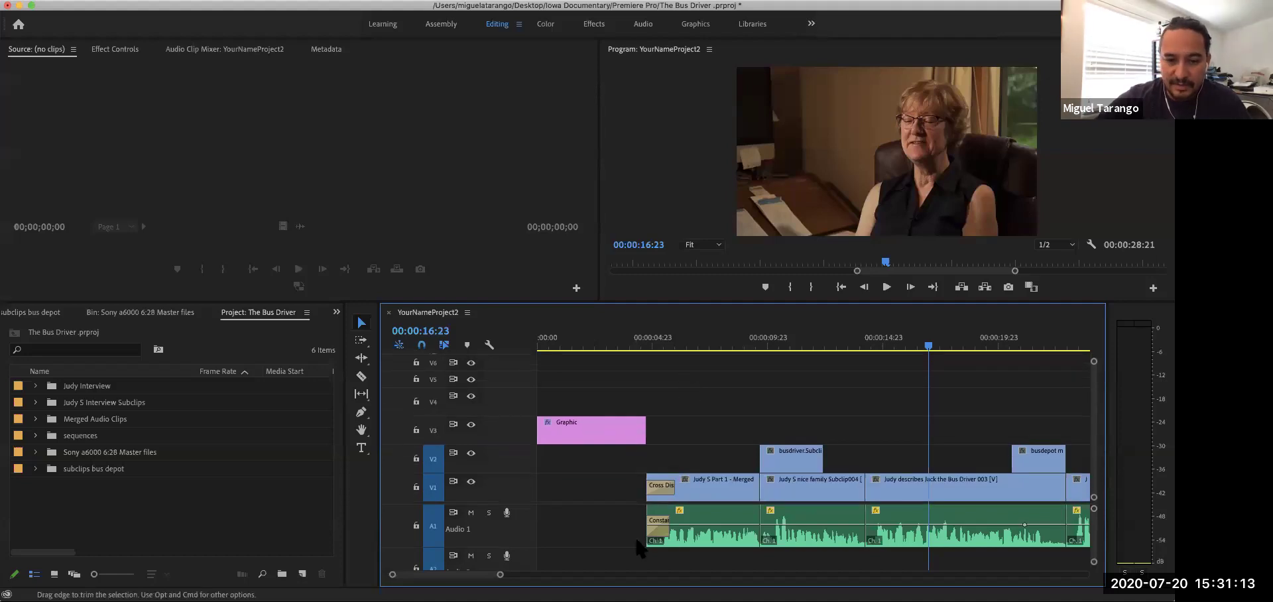
scroll(614, 534, "down", 5)
scroll(614, 534, "up", 3)
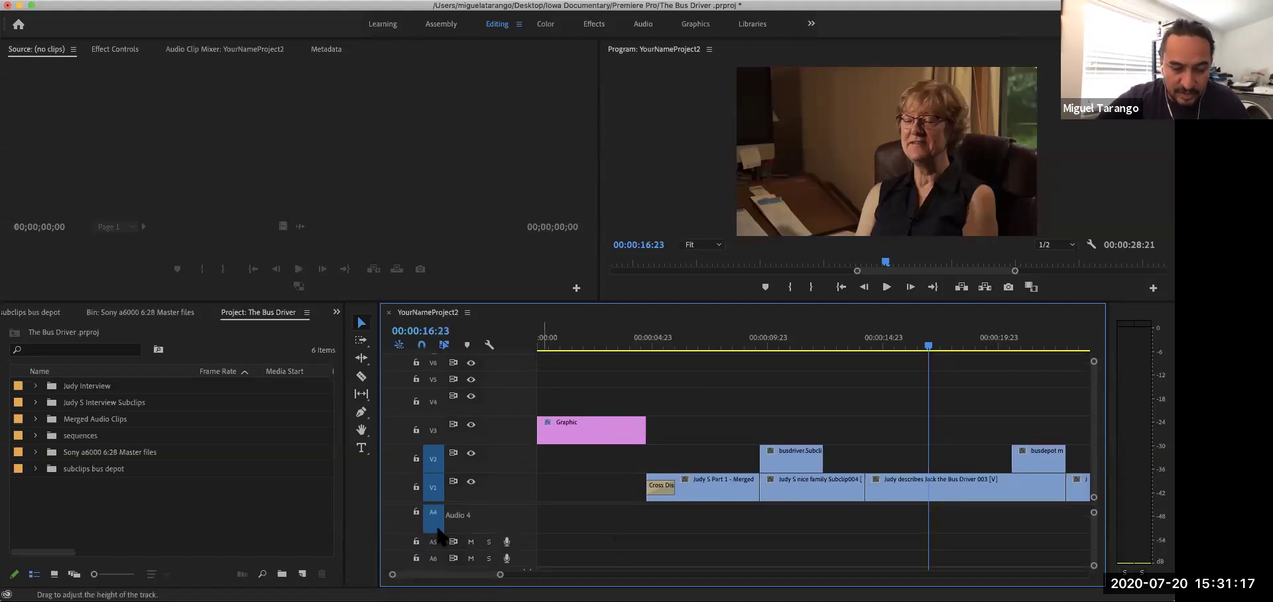
scroll(652, 513, "down", 3)
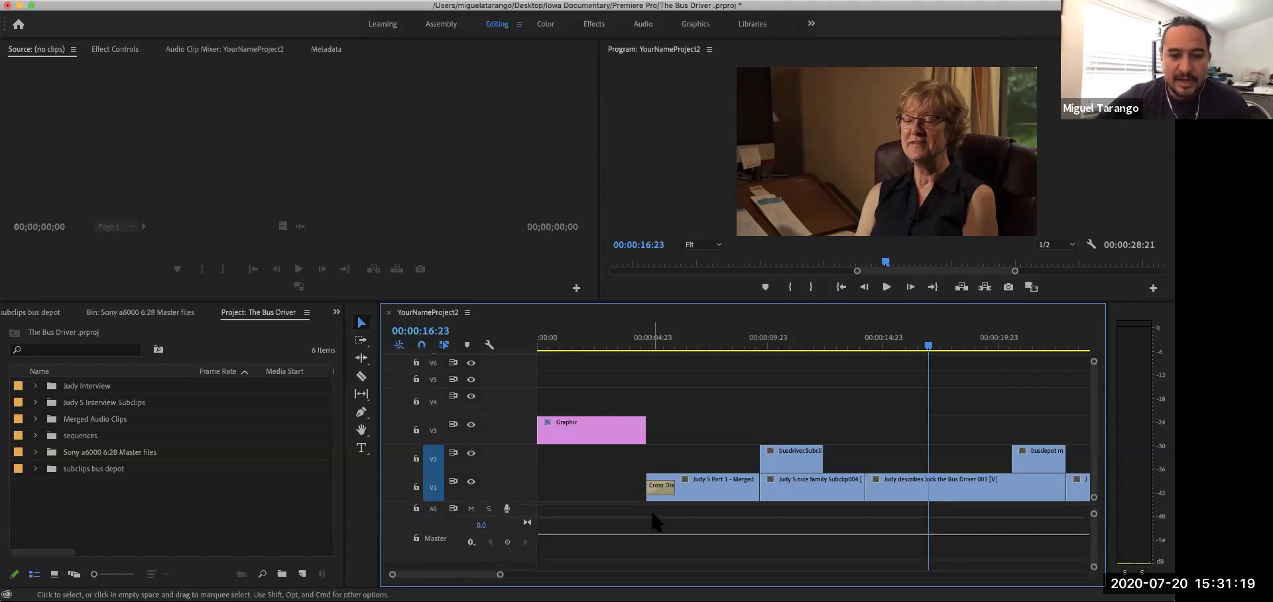
scroll(653, 522, "up", 5)
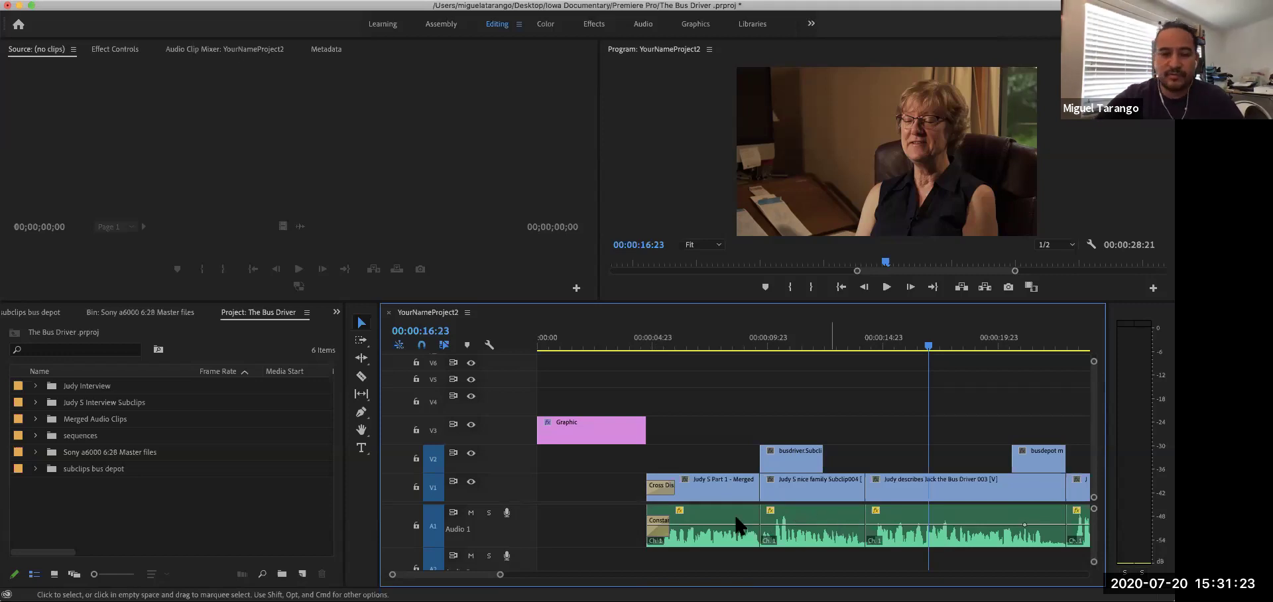
scroll(597, 512, "down", 5)
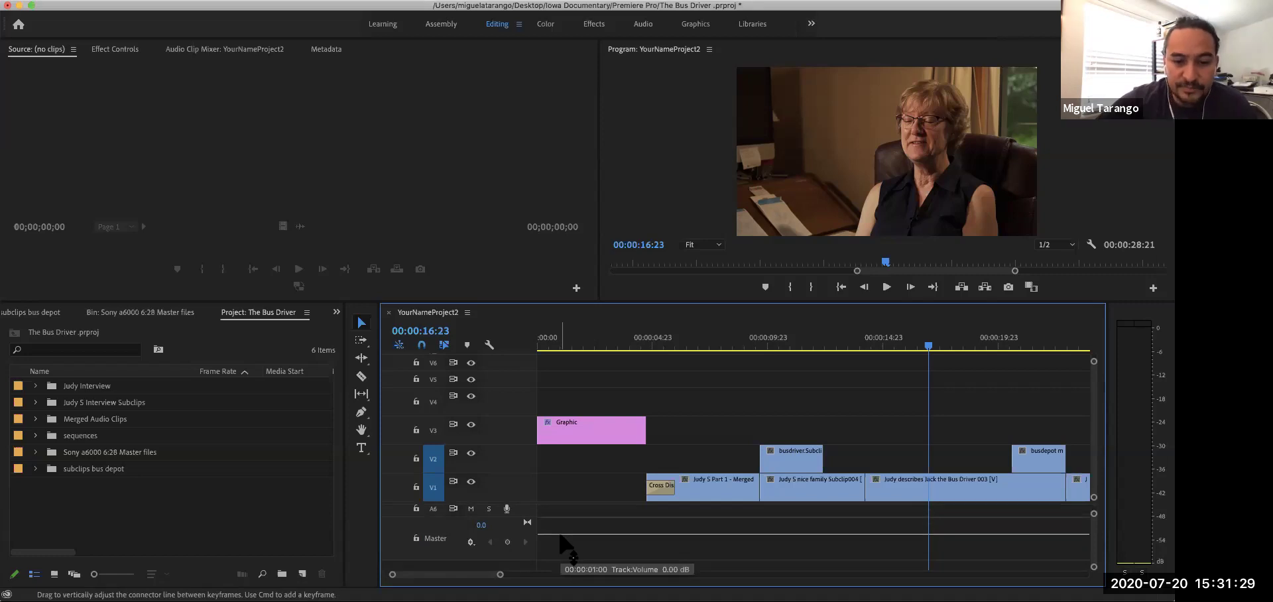
Try lowering the Master track's volume line to about -10 dB and restore it to 0 dB.
left_click_drag(561, 535, 560, 543)
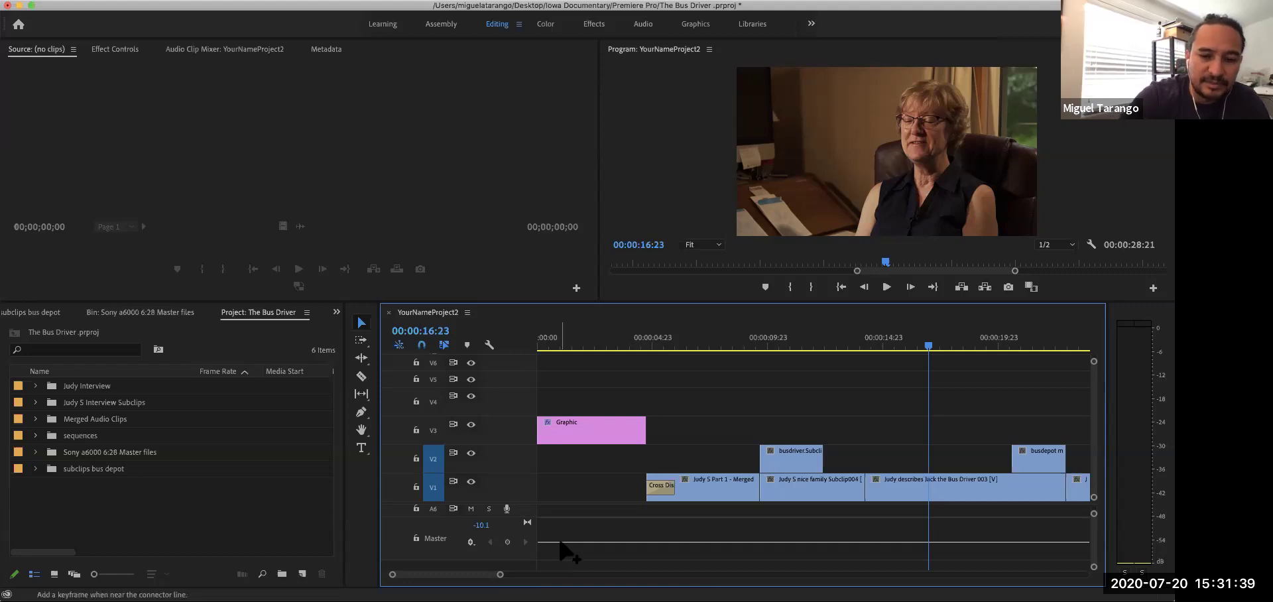
left_click_drag(560, 542, 561, 534)
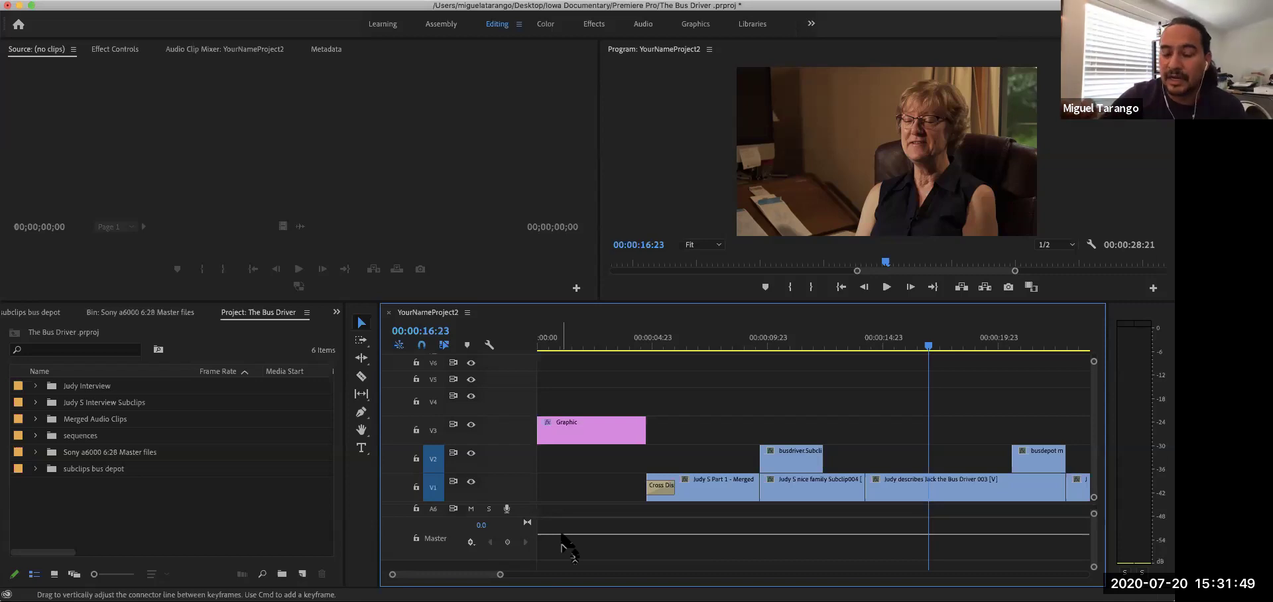
left_click_drag(561, 534, 561, 548)
key("super+z")
Play the sequence from its start through the opening graphic into the first interview clip.
scroll(561, 548, "up", 5)
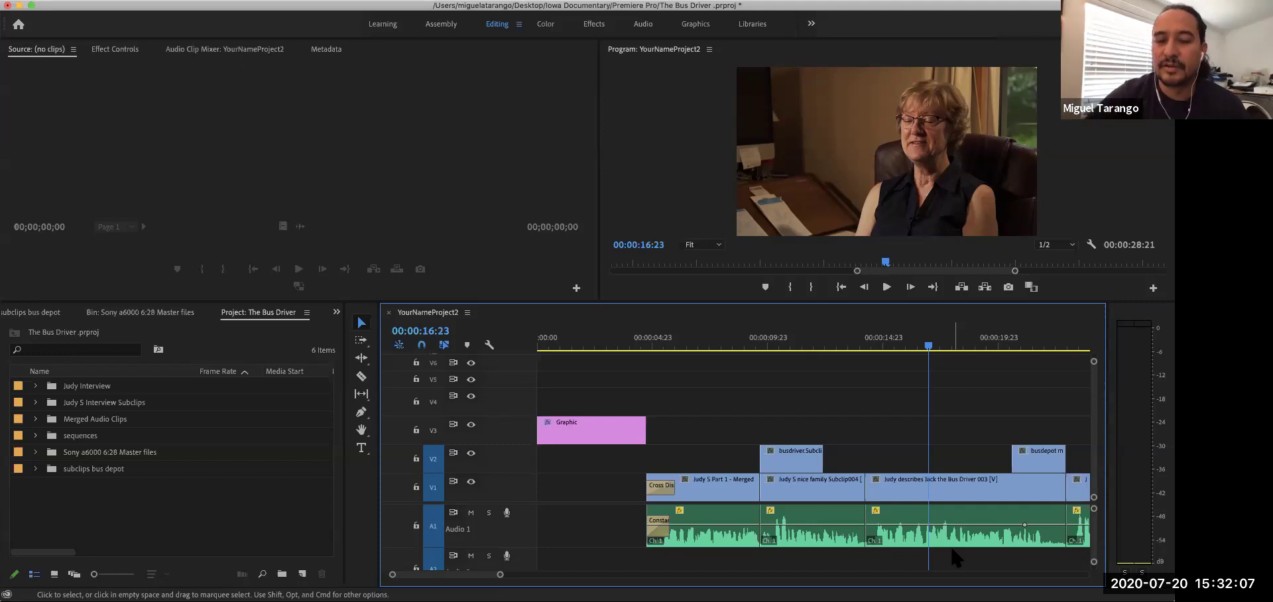
scroll(955, 524, "right", 5)
scroll(953, 490, "left", 5)
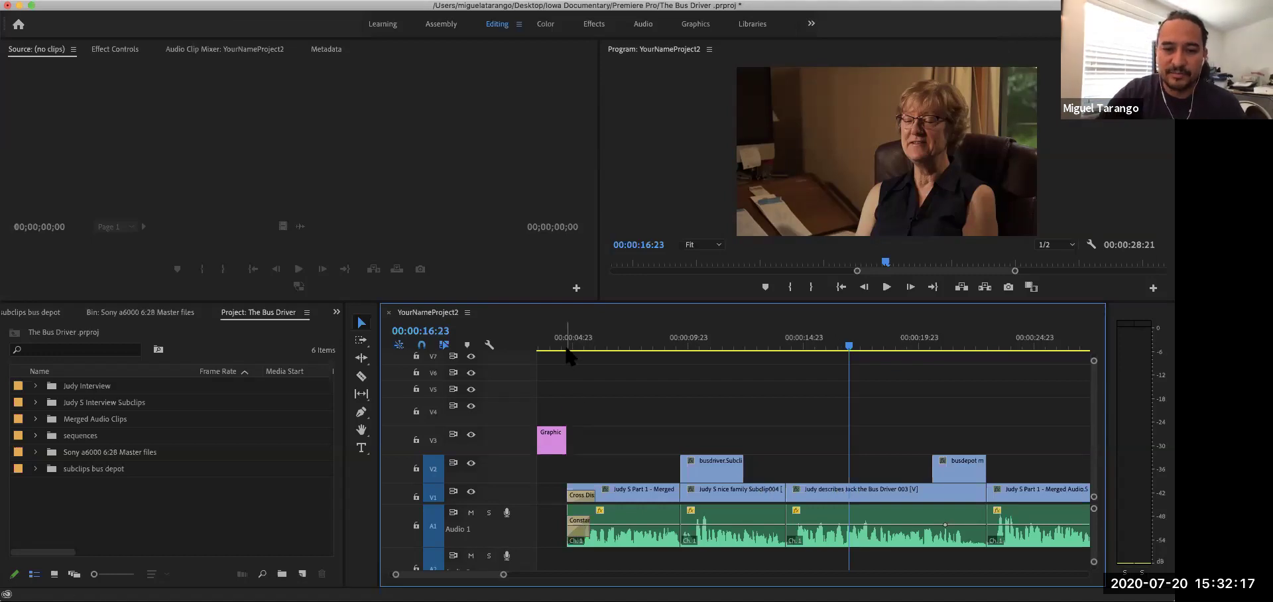
key("Home")
key("space")
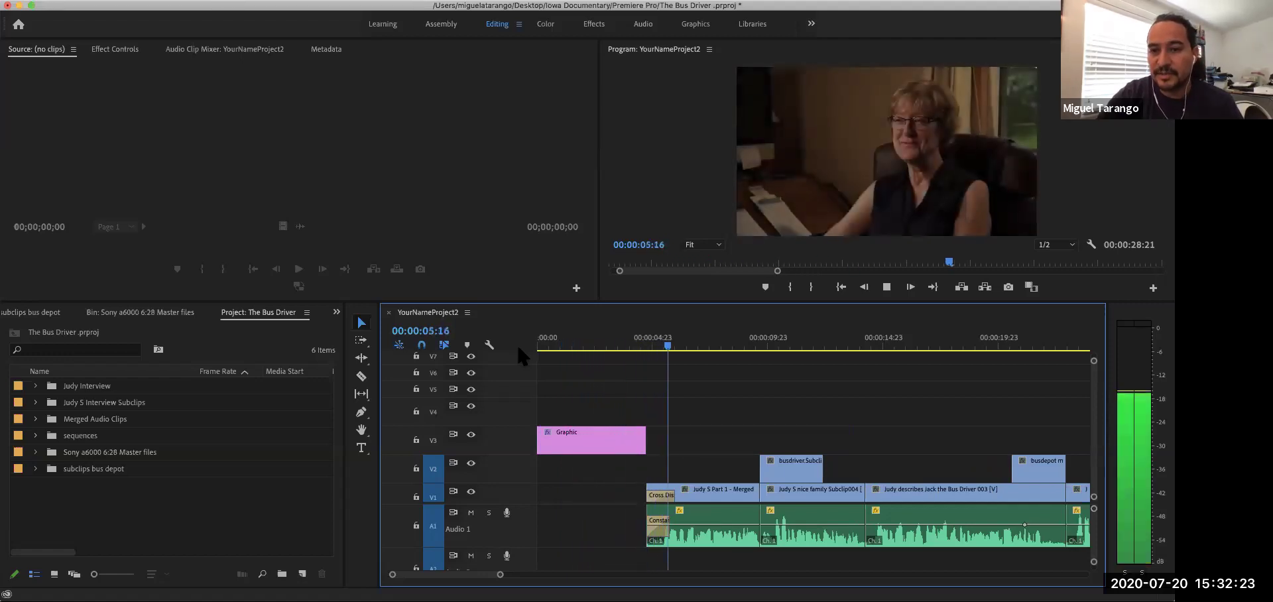
key("space")
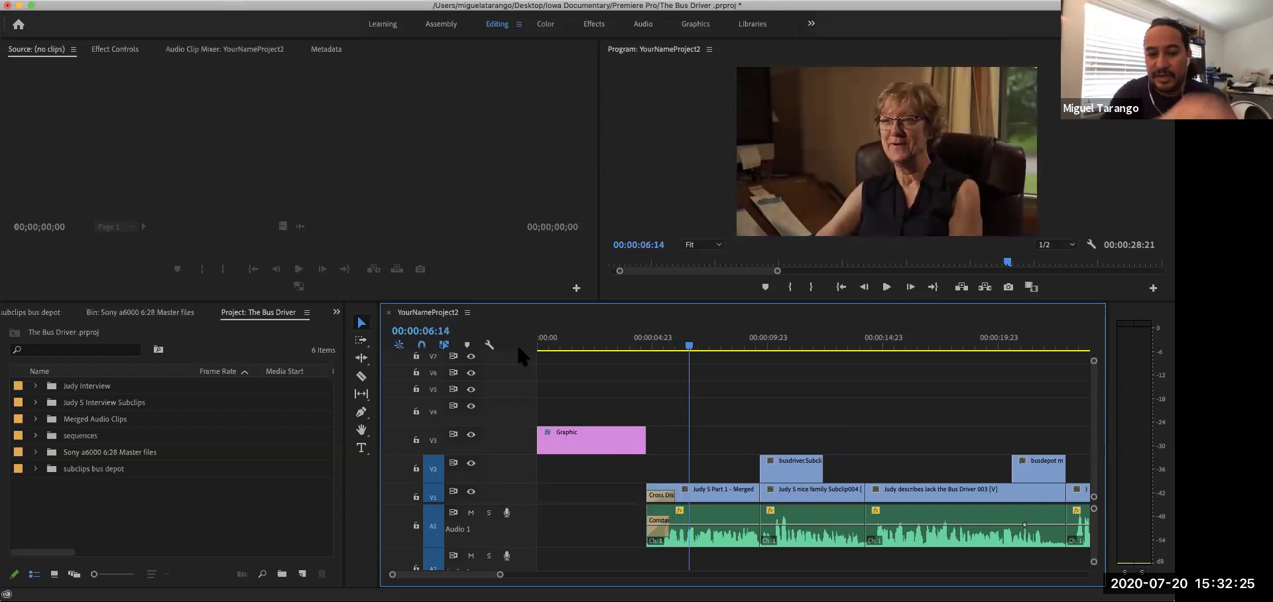
Replay the cut from the end of the opening graphic to the first interview clip.
left_click_drag(690, 346, 643, 350)
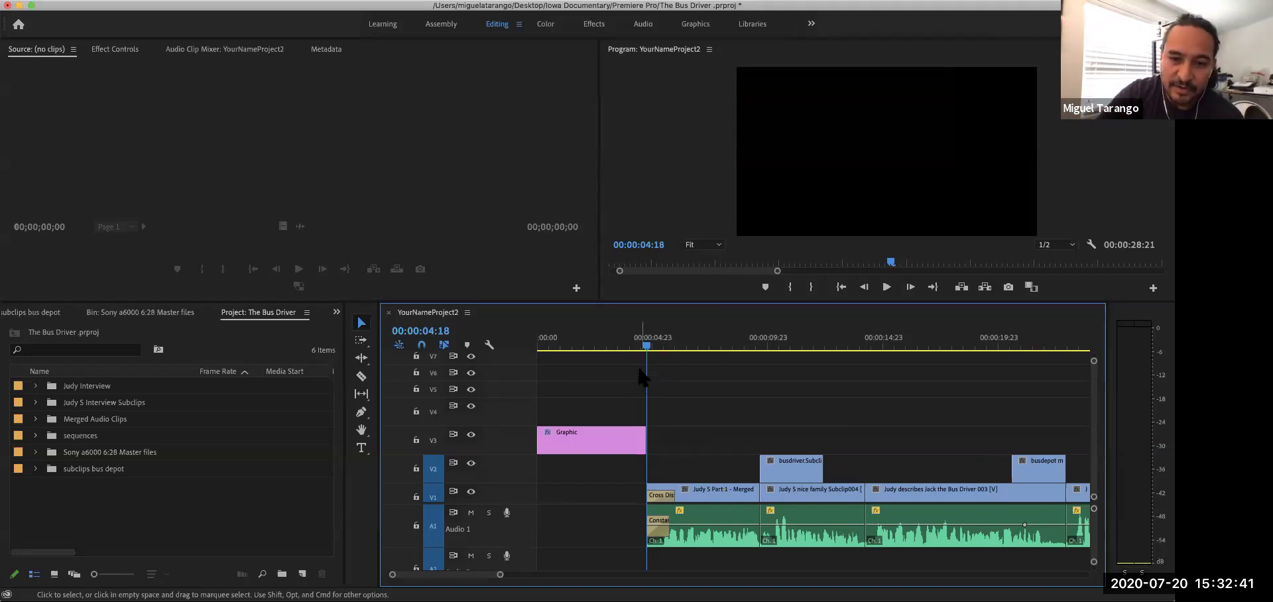
left_click_drag(646, 349, 610, 349)
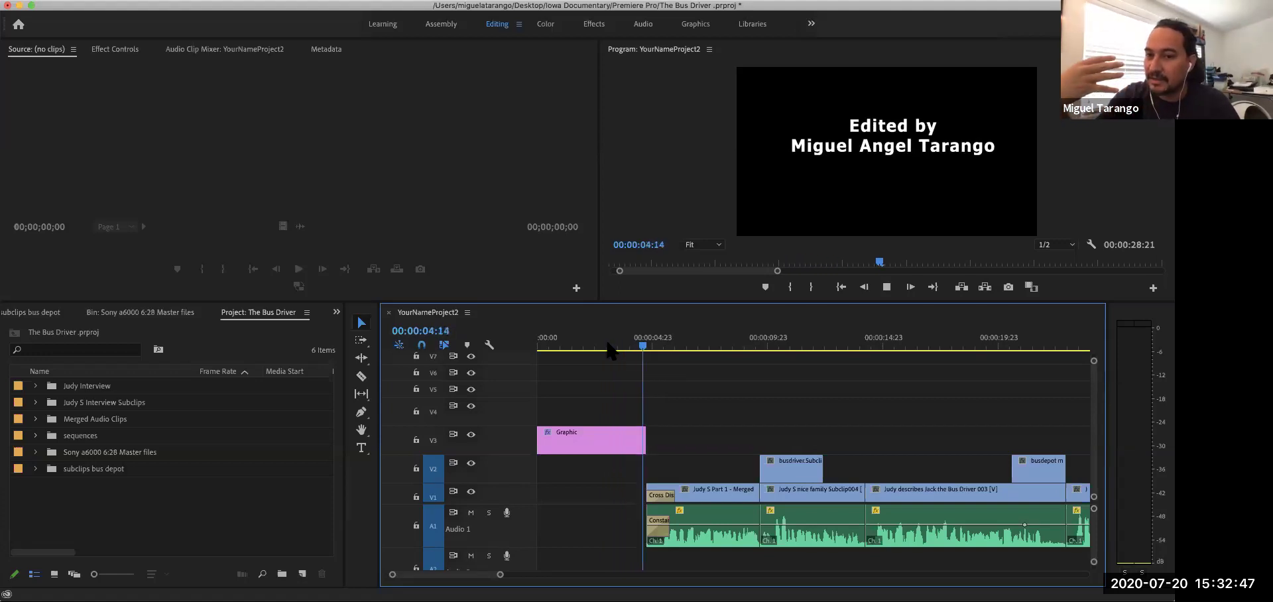
key("space")
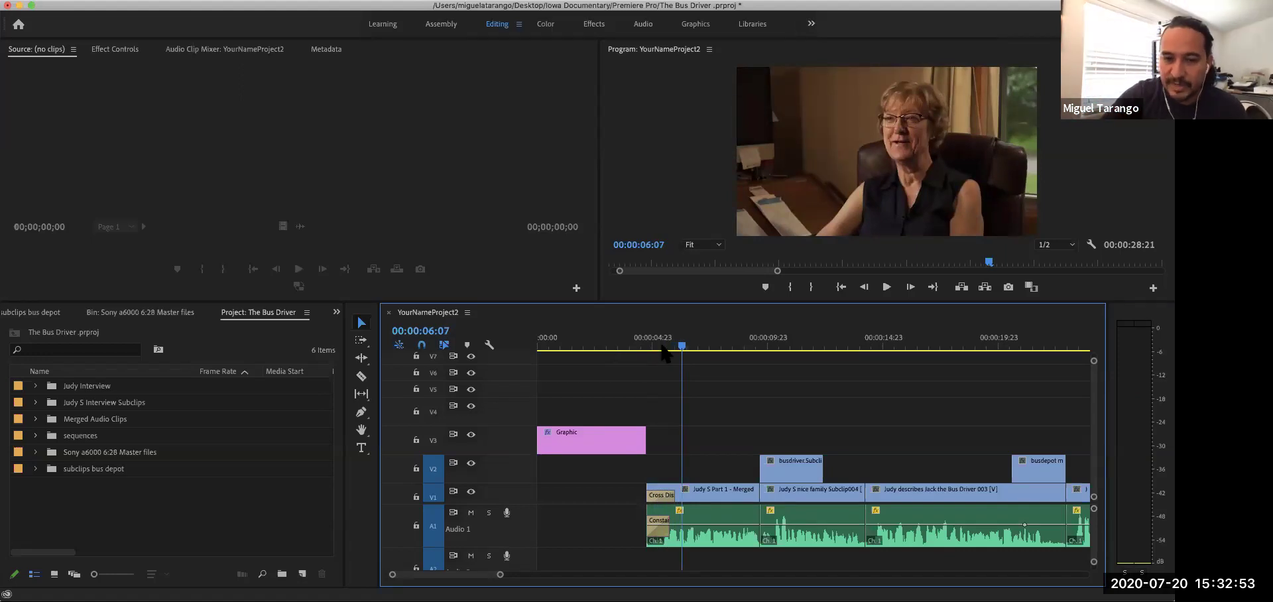
Place the playhead at 00:00:03:10 and apply the default transition to the end of the Graphic clip on V3.
left_click(616, 345)
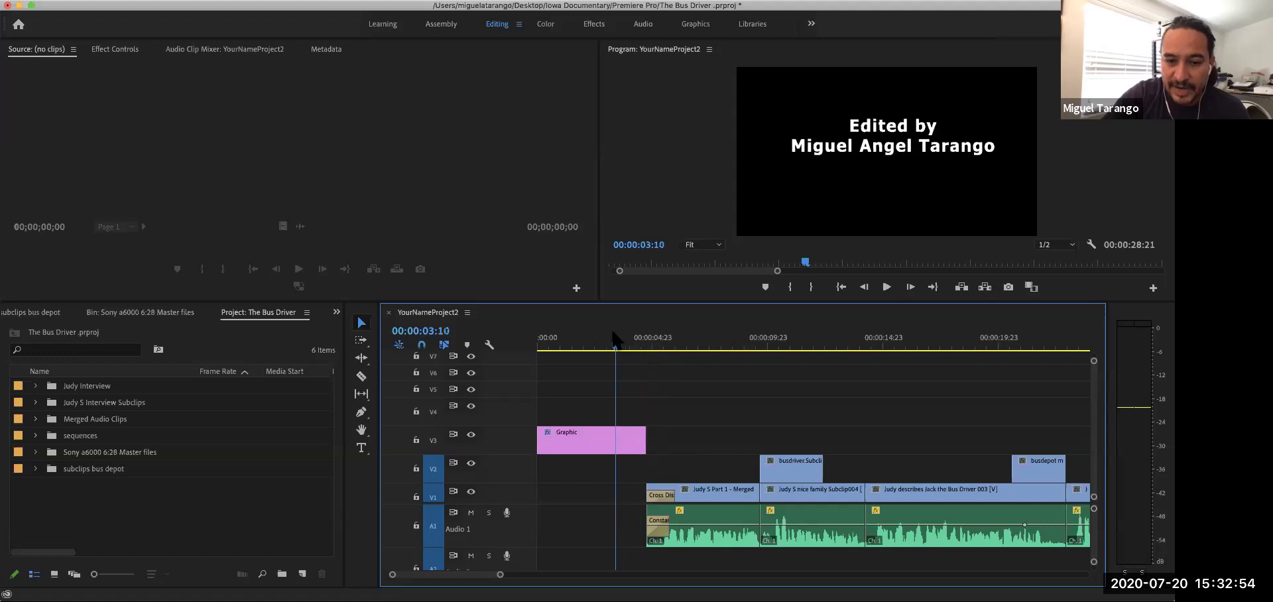
right_click(643, 440)
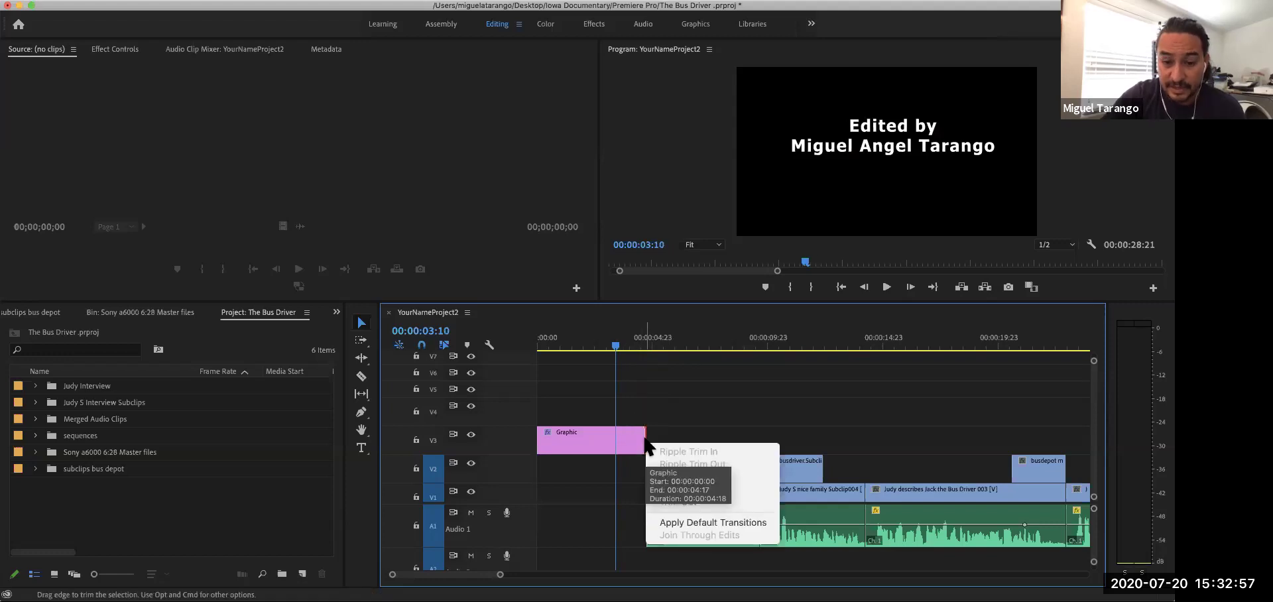
left_click(688, 522)
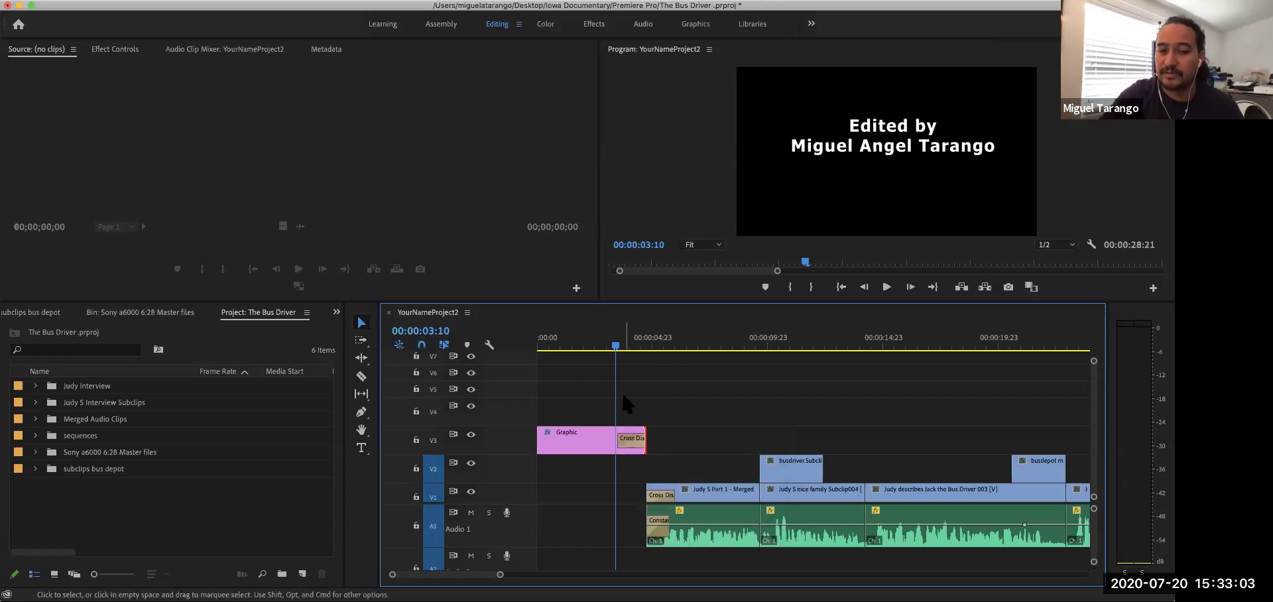
Play back from about 00:00:01:08 to review the transition at the end of the opening graphic.
left_click_drag(616, 345, 568, 345)
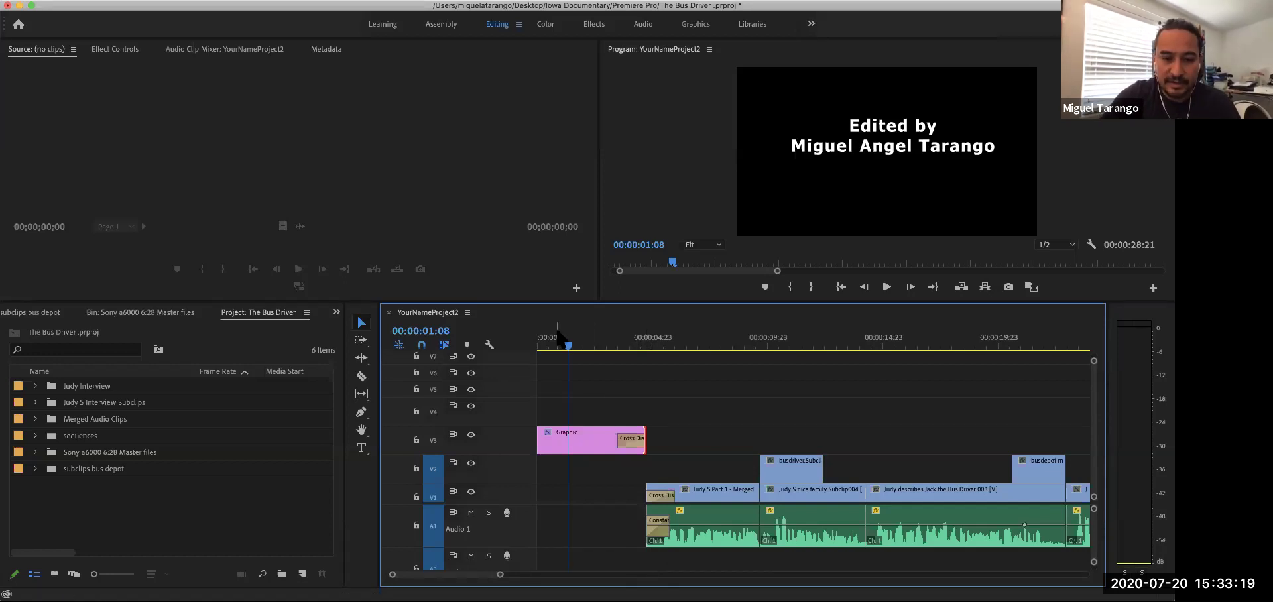
key("space")
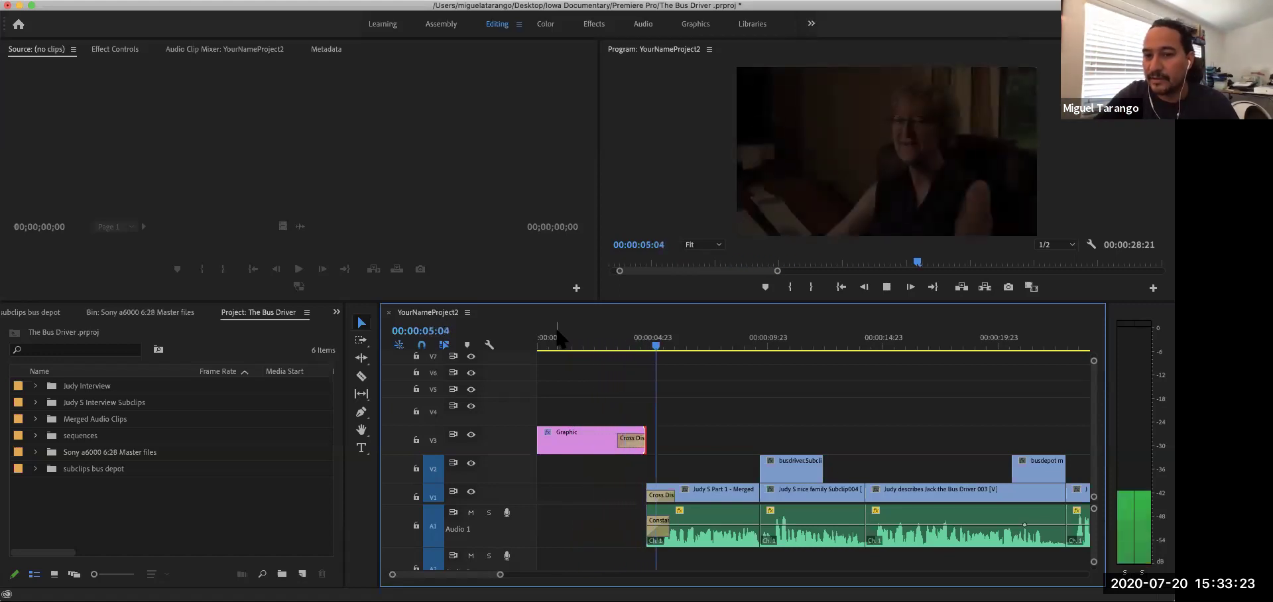
key("space")
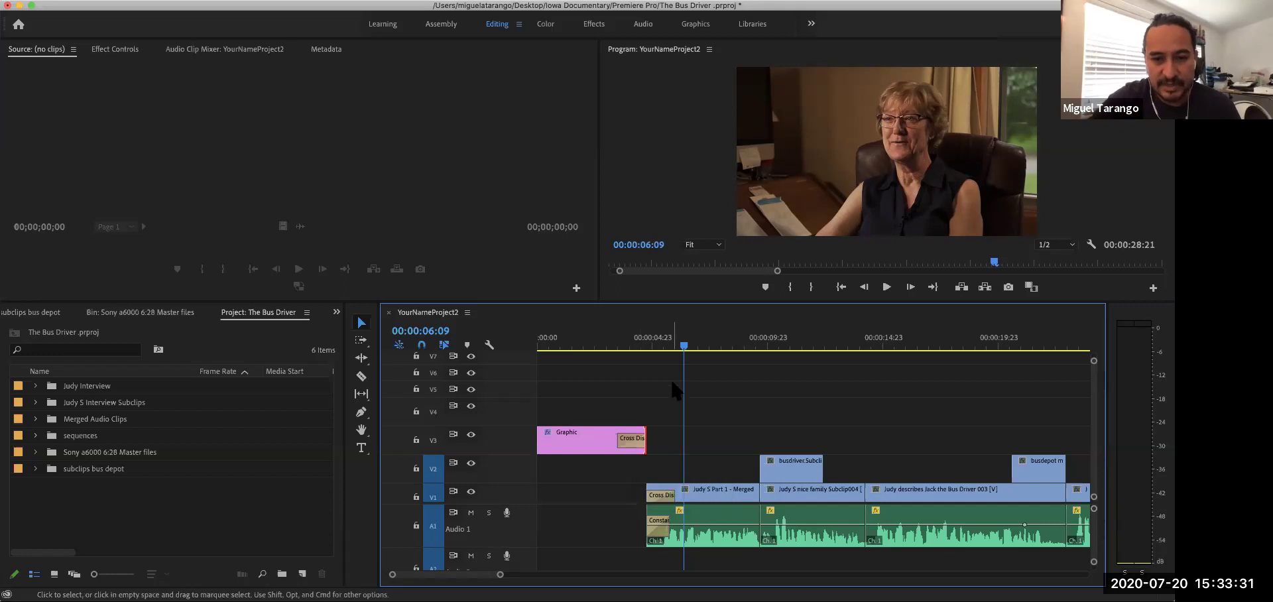
Apply the default video and audio transitions at the cut between the first and second interview clips on V1 and A1.
left_click_drag(684, 345, 688, 345)
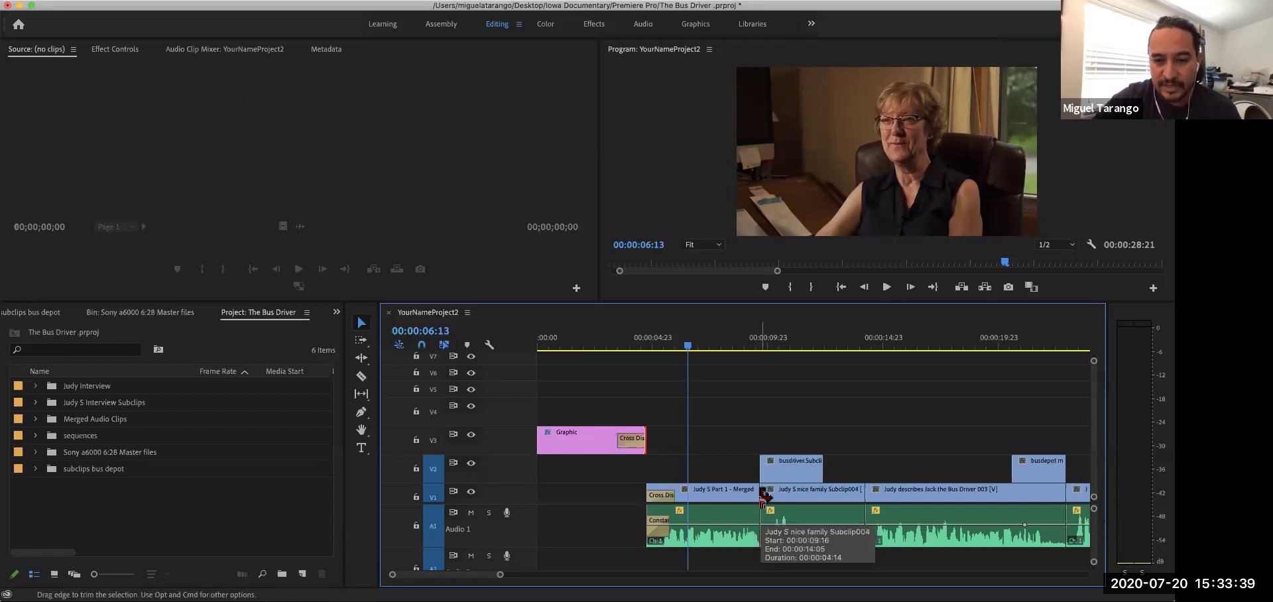
right_click(763, 495)
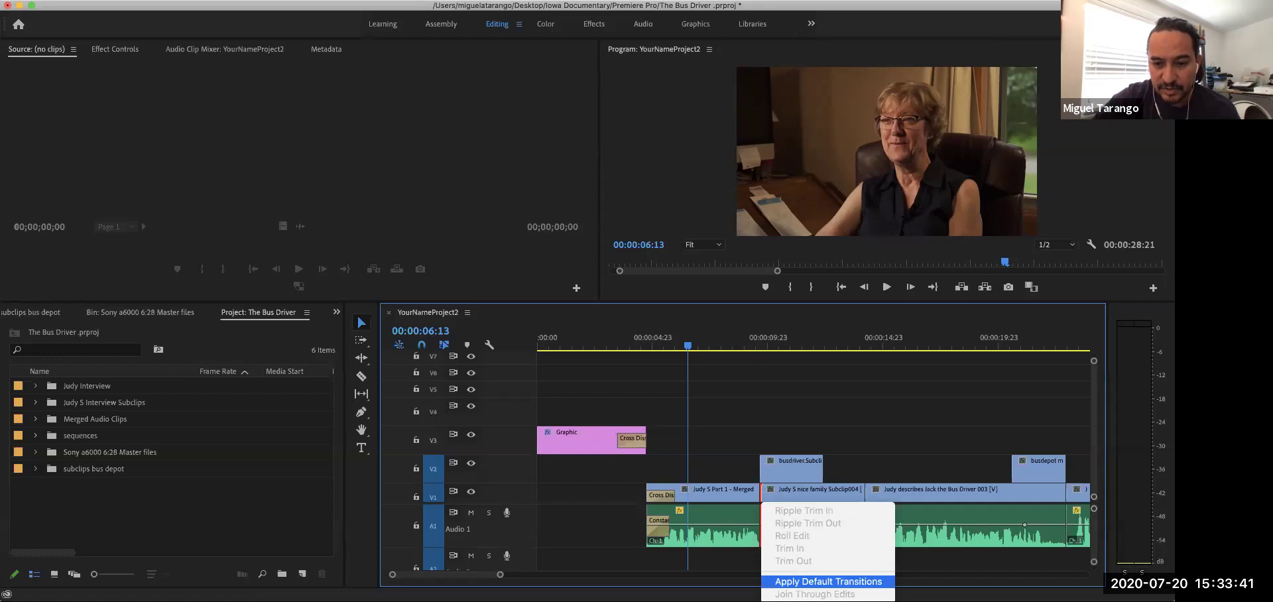
left_click(828, 581)
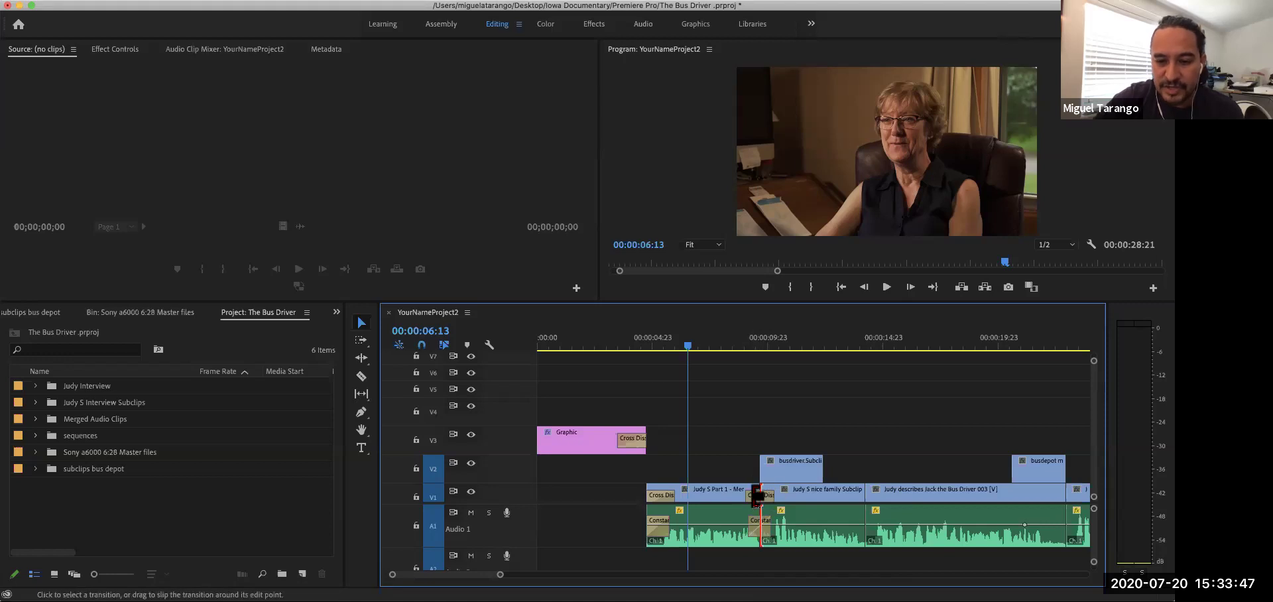
scroll(749, 454, "down", 1)
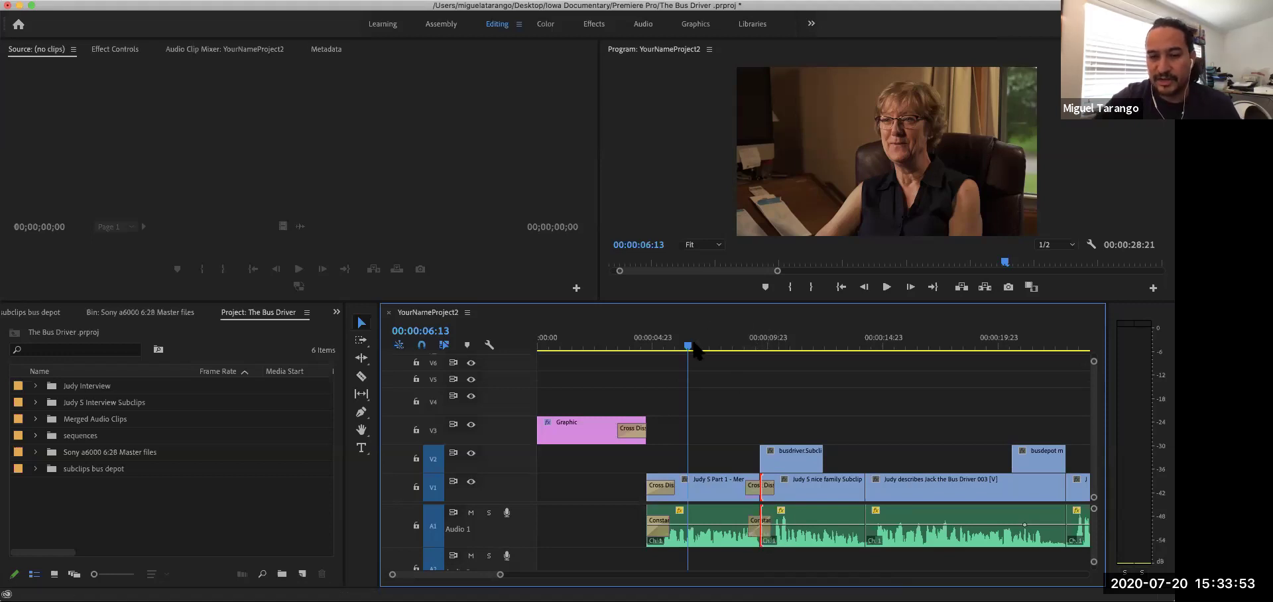
Undo the default transitions at the cut between the first and second interview clips and reapply them there.
left_click_drag(687, 346, 732, 349)
key("super+z")
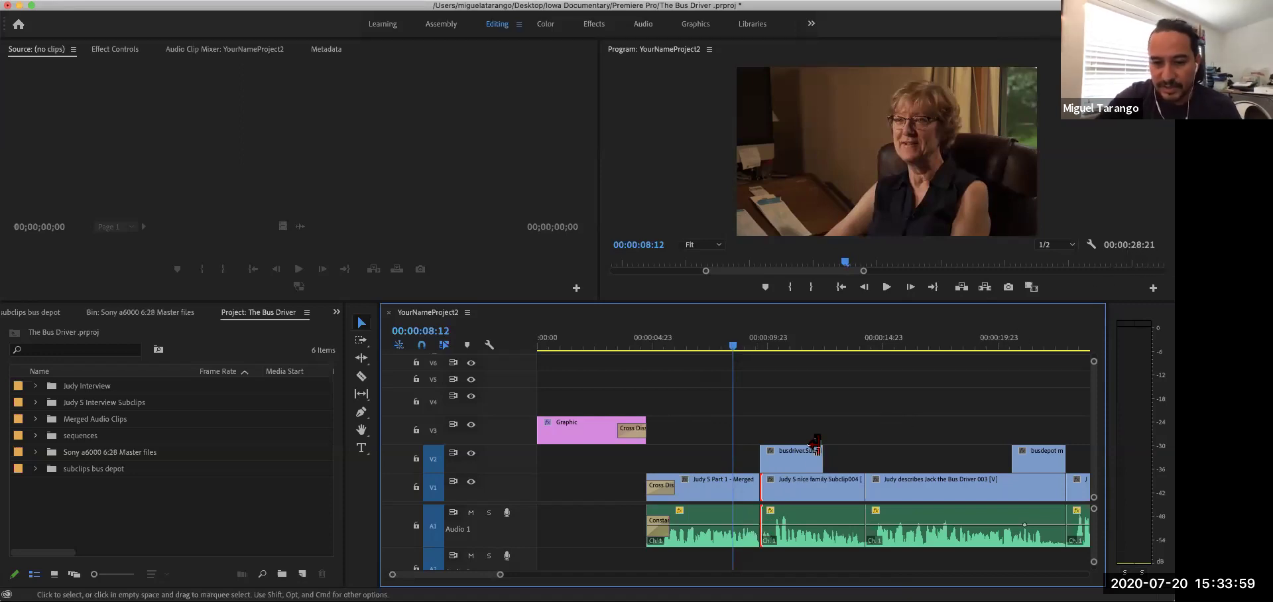
right_click(768, 484)
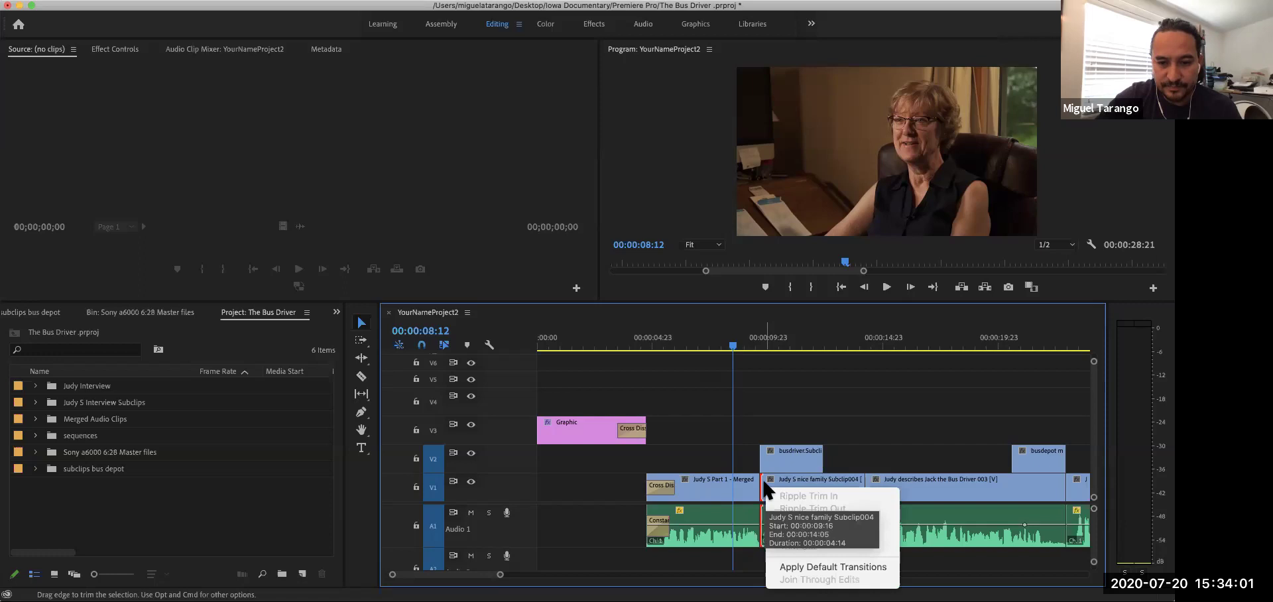
left_click(799, 567)
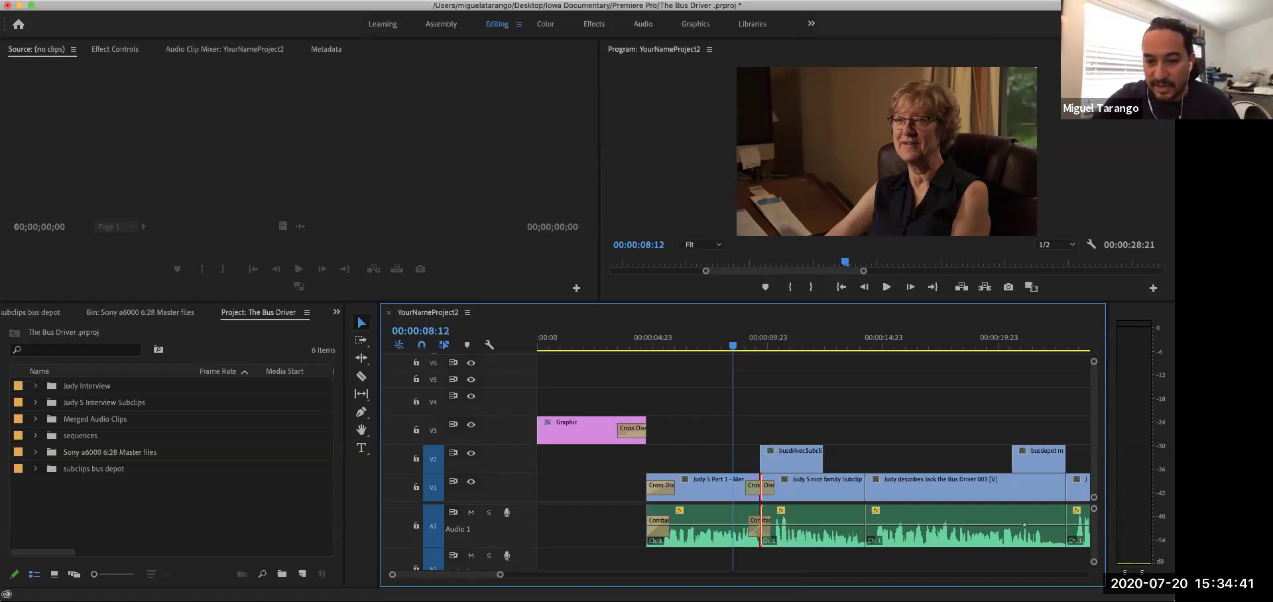
Move the busdriver clip on V2 to the start of the third interview clip and play through the transition between the first two.
left_click_drag(780, 450, 882, 456)
key("space")
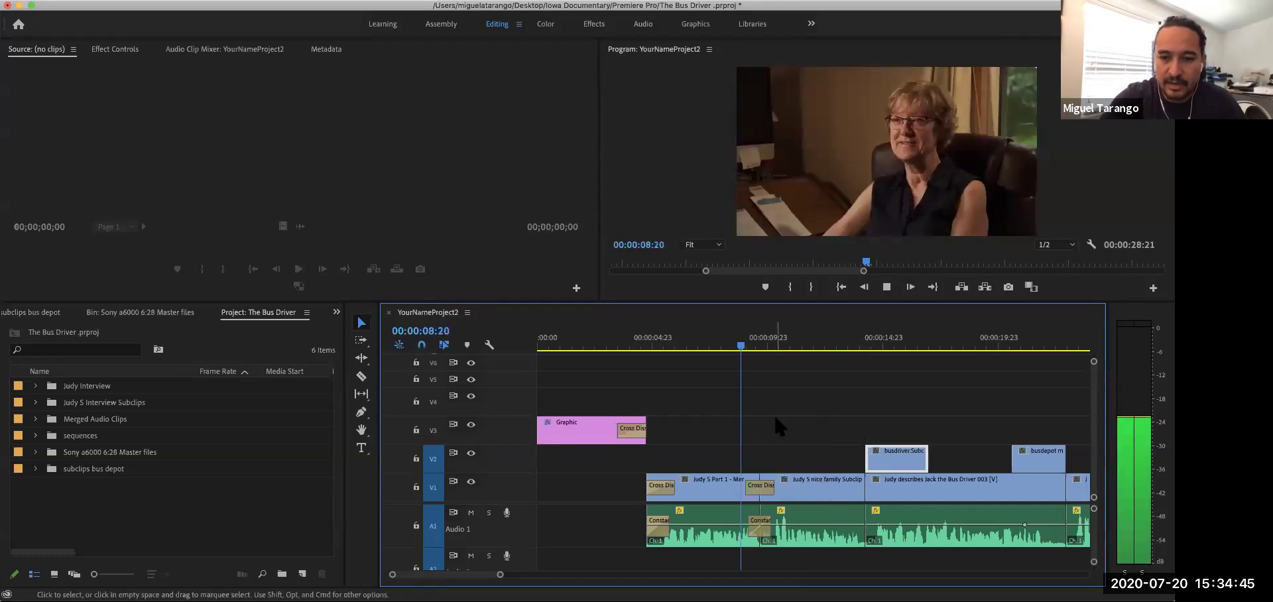
key("j")
key("l")
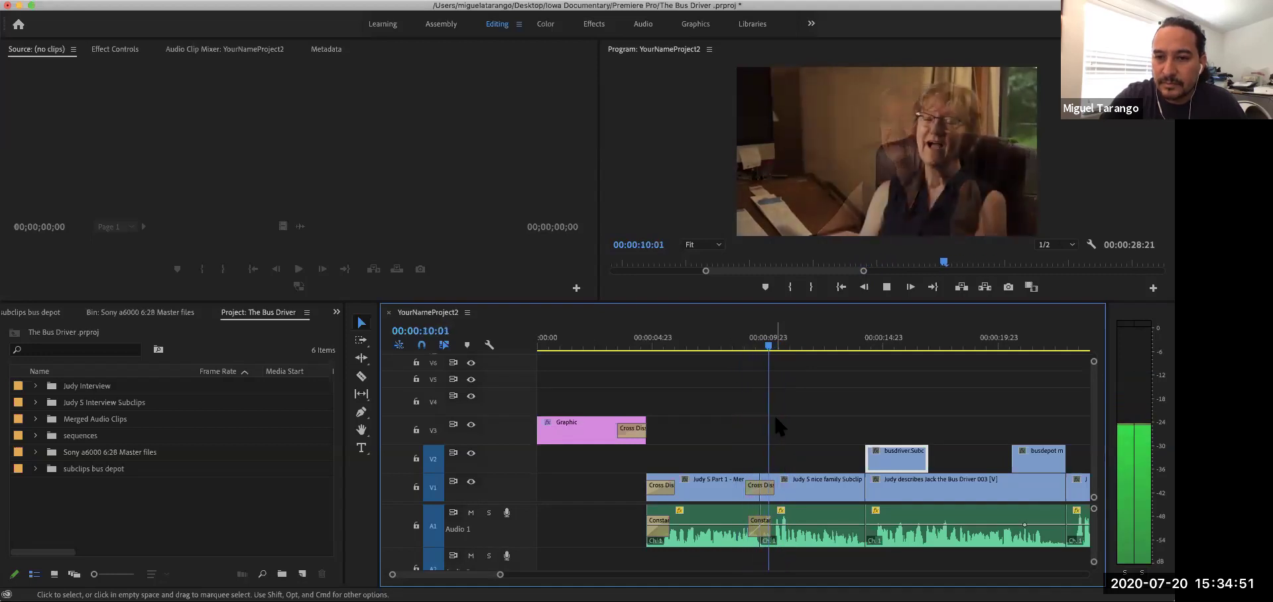
key("k")
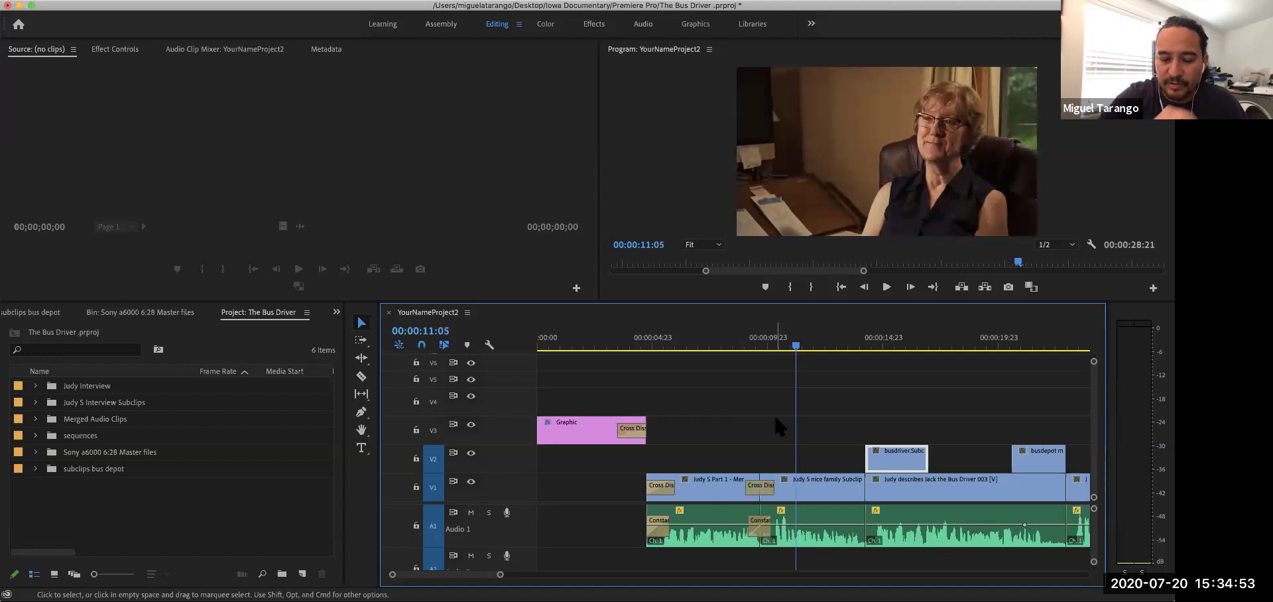
Examine the busdepot clip and the cut into the last interview clip by scrubbing back and forth across them.
scroll(774, 415, "right", 5)
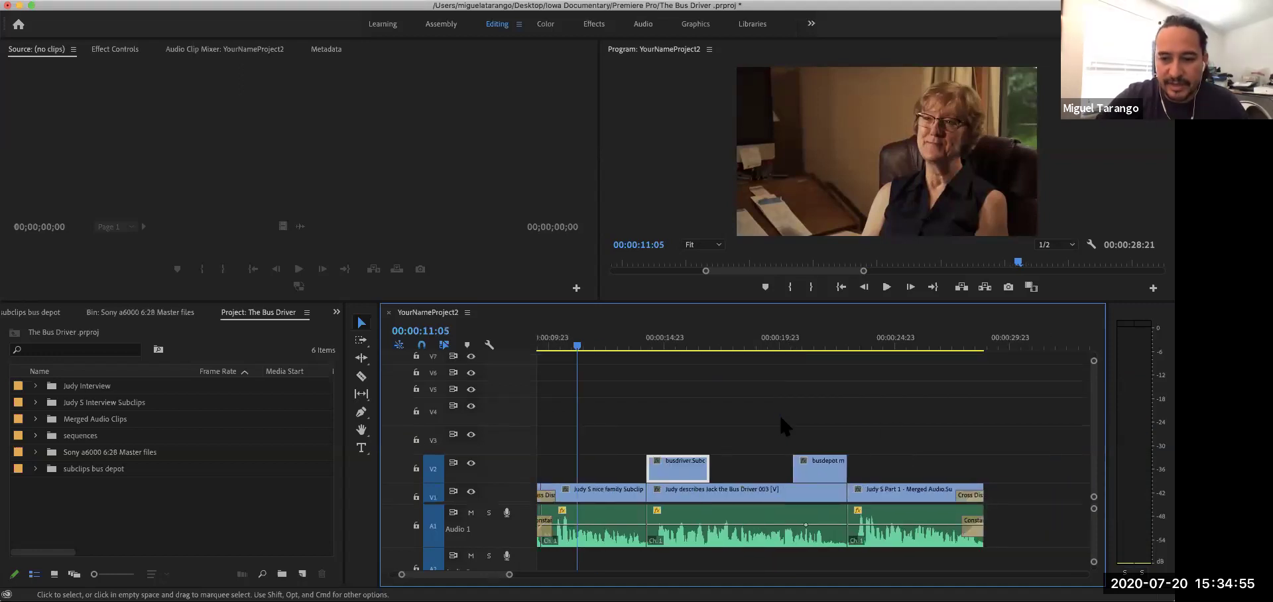
left_click(849, 401)
left_click(851, 344)
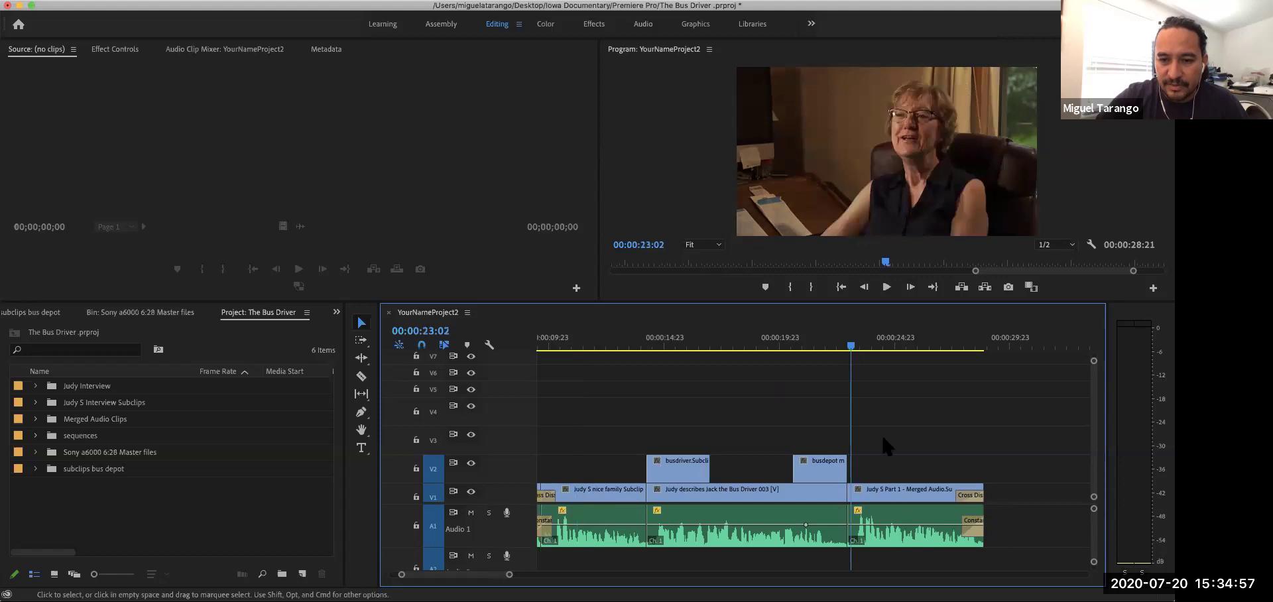
left_click(829, 346)
left_click(852, 346)
left_click(800, 346)
left_click(866, 346)
left_click(801, 346)
left_click(858, 346)
left_click(832, 346)
left_click(787, 346)
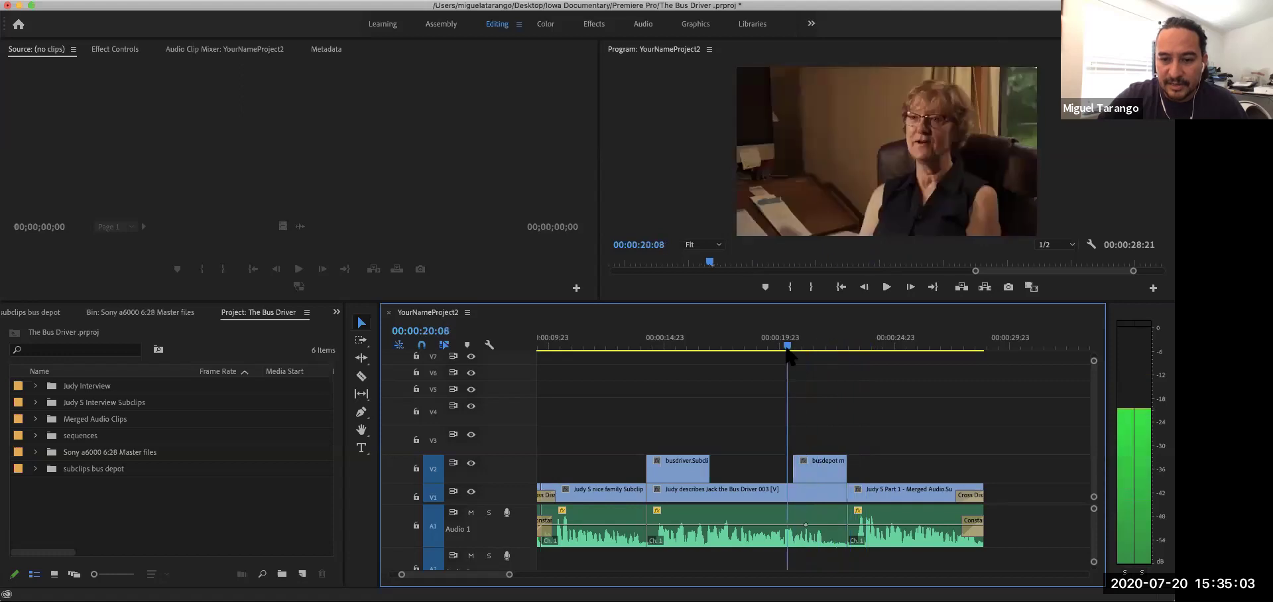
Move the busdepot clip from V2 straight down onto V1, directly before the last interview clip.
left_click(812, 468)
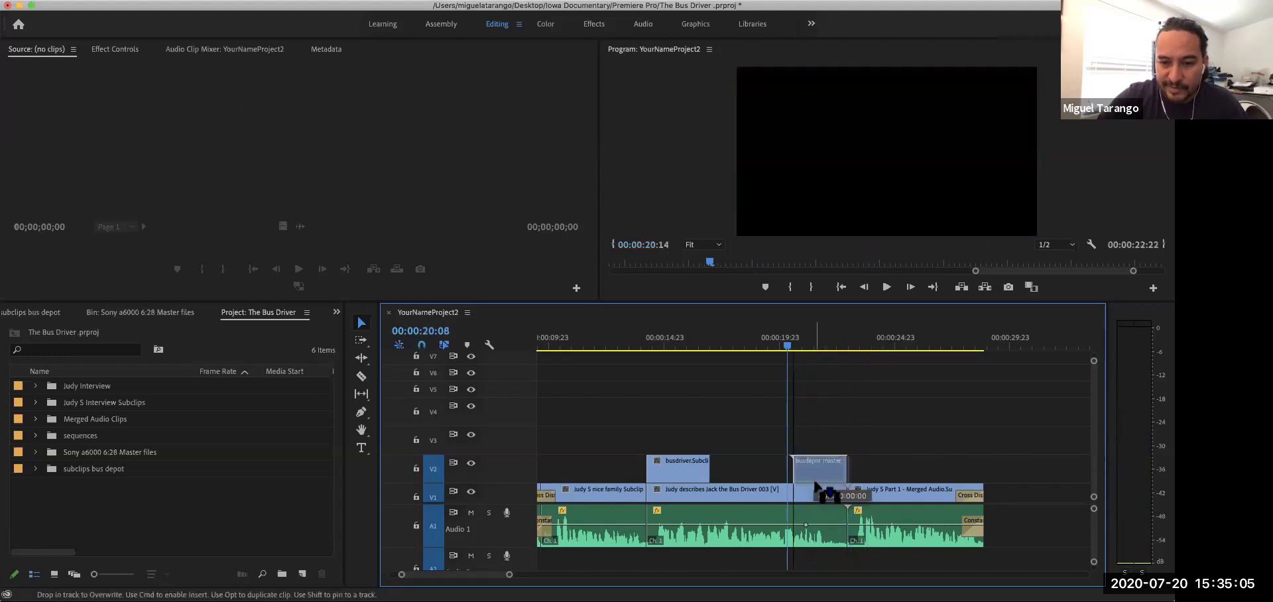
scroll(813, 476, "down", 1)
left_click_drag(820, 459, 819, 483)
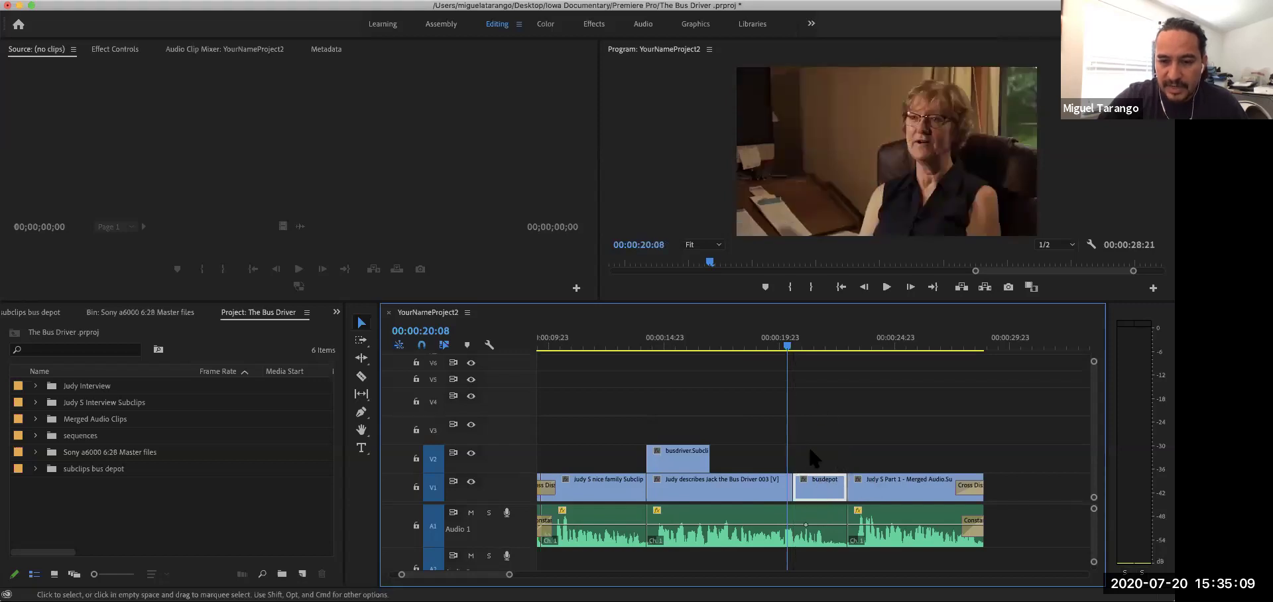
Apply the default video and audio transitions at the cut between the busdepot clip and the last interview clip.
left_click_drag(789, 345, 823, 324)
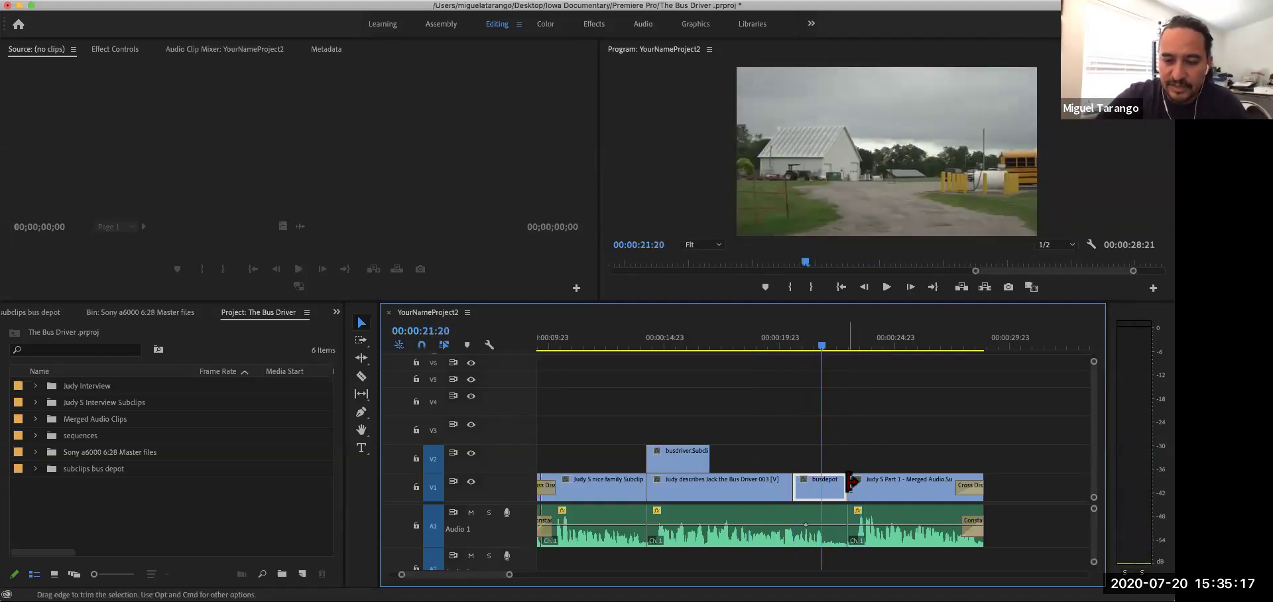
right_click(850, 482)
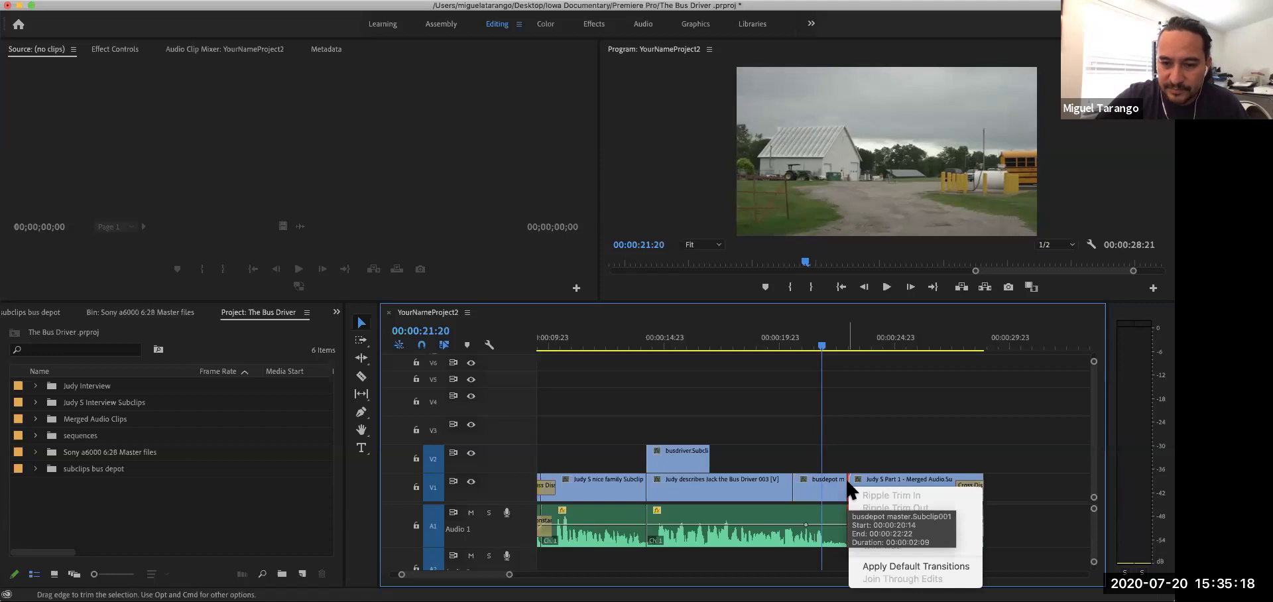
left_click(864, 566)
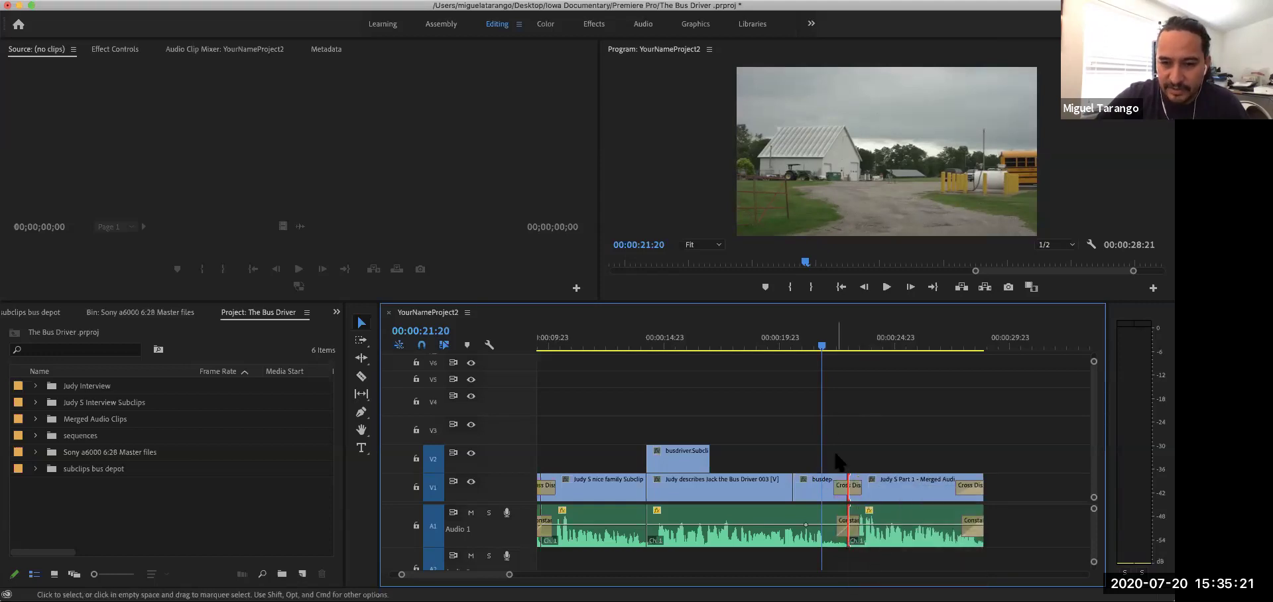
Play the sequence from the busdepot clip into the last interview clip to review the new video and audio transitions.
left_click_drag(821, 346, 796, 350)
key("space")
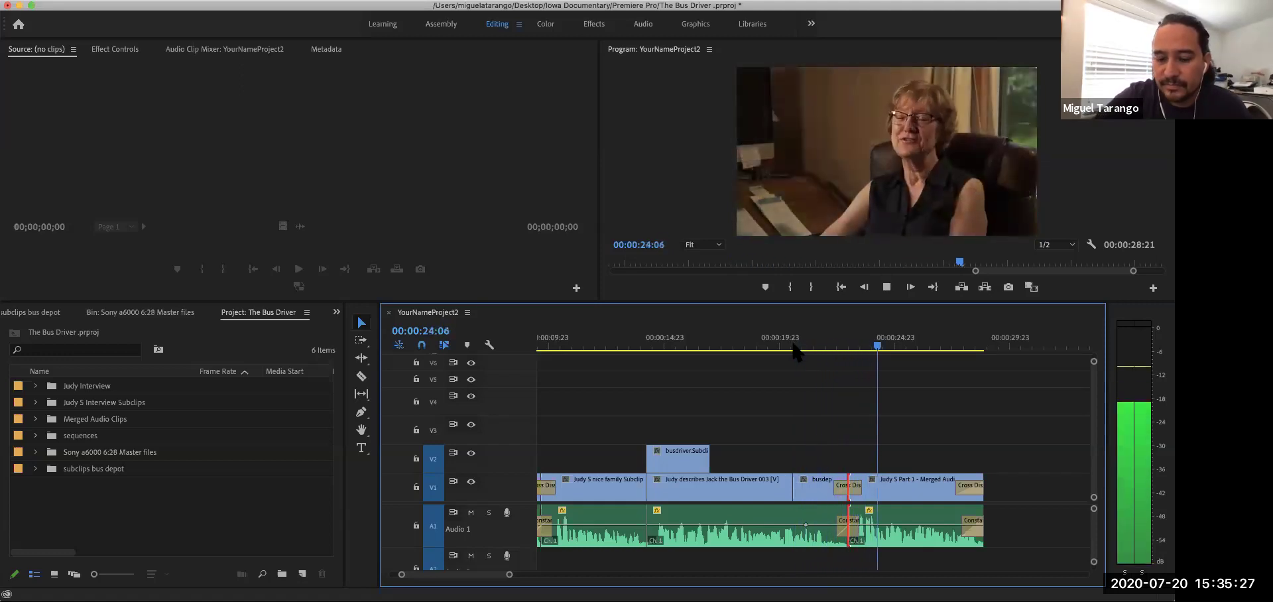
key("j")
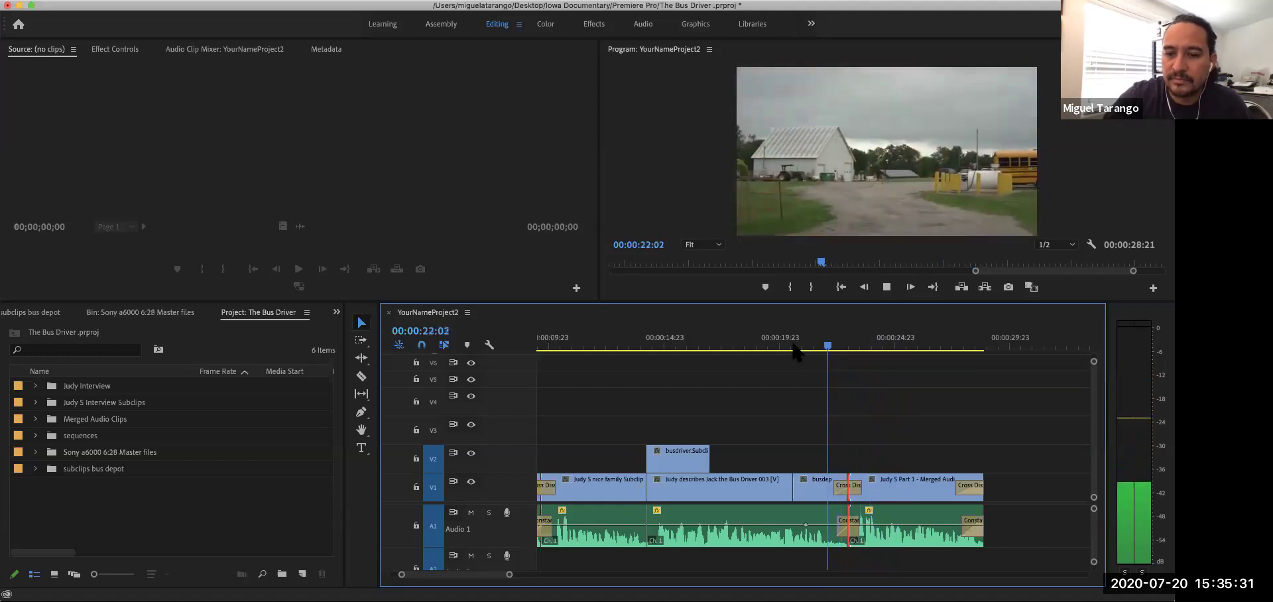
key("k")
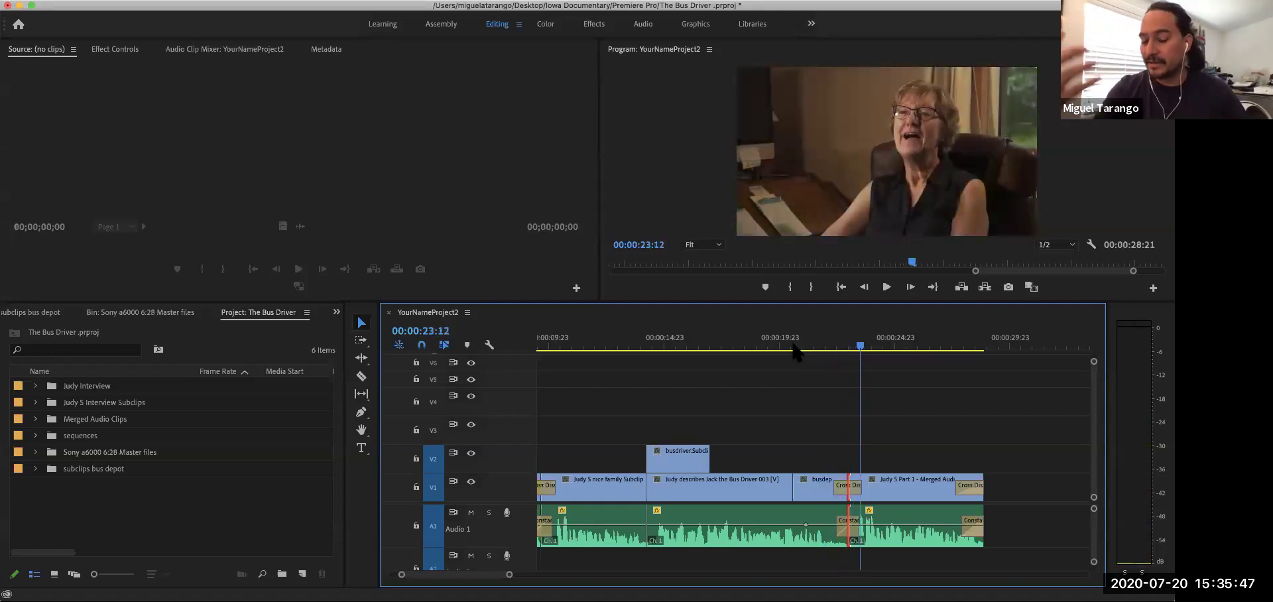
left_click(793, 345)
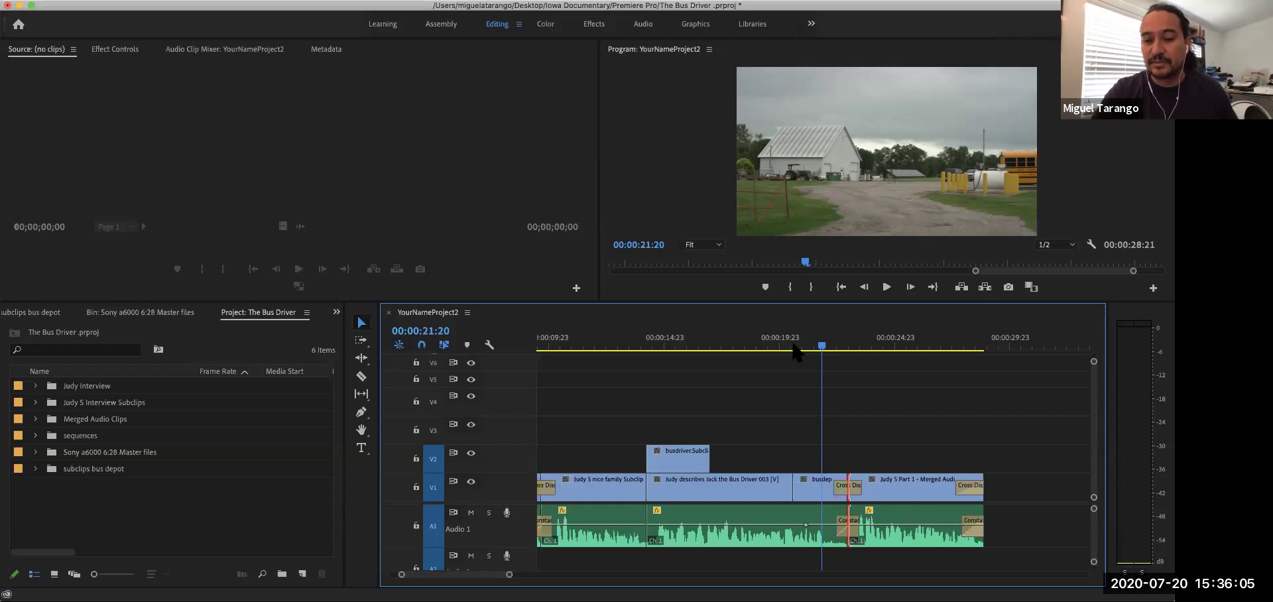
key("space")
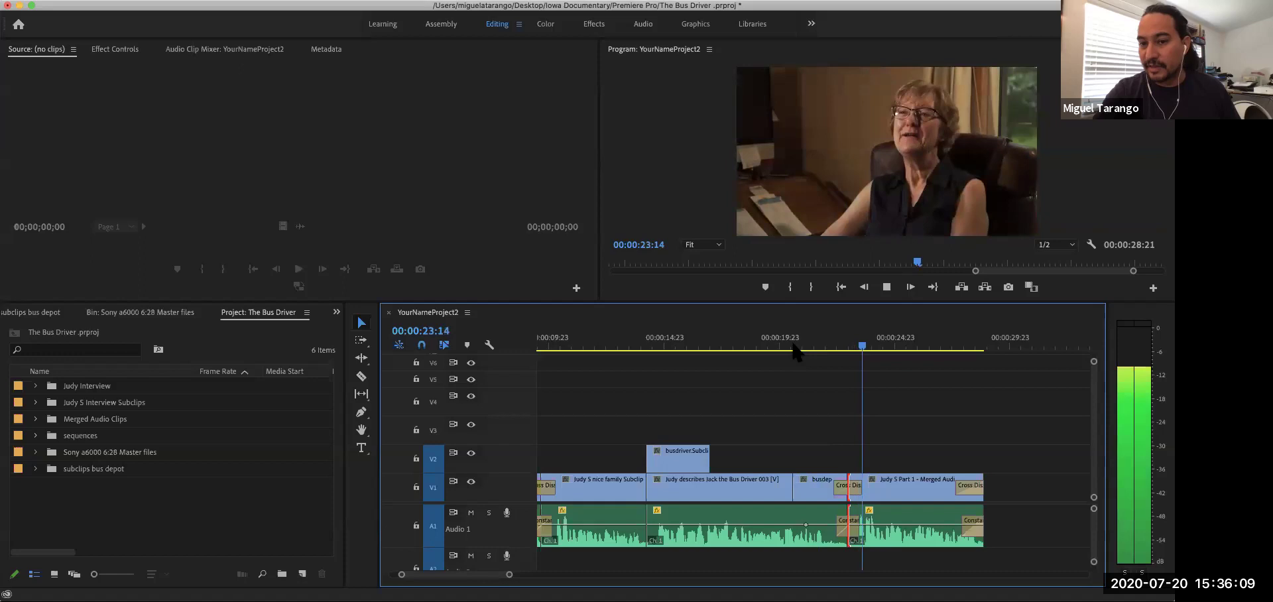
key("space")
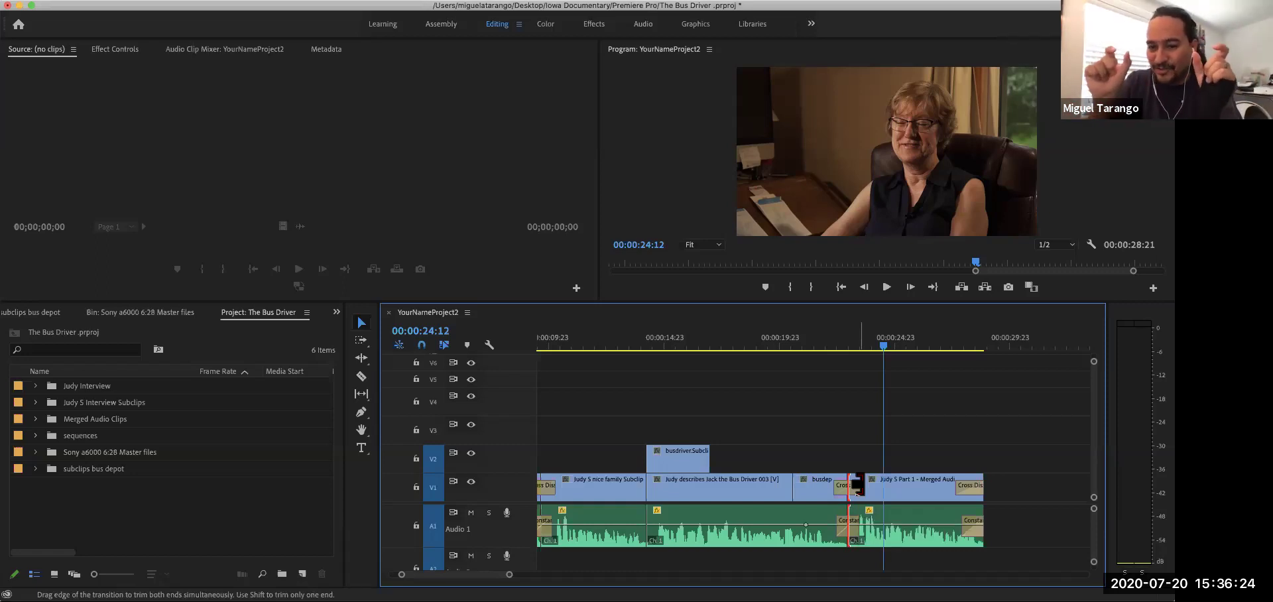
Lengthen the Cross Dissolve on V1 and the Constant Power transition on A1 at the cut into the last interview clip.
left_click_drag(854, 488, 866, 489)
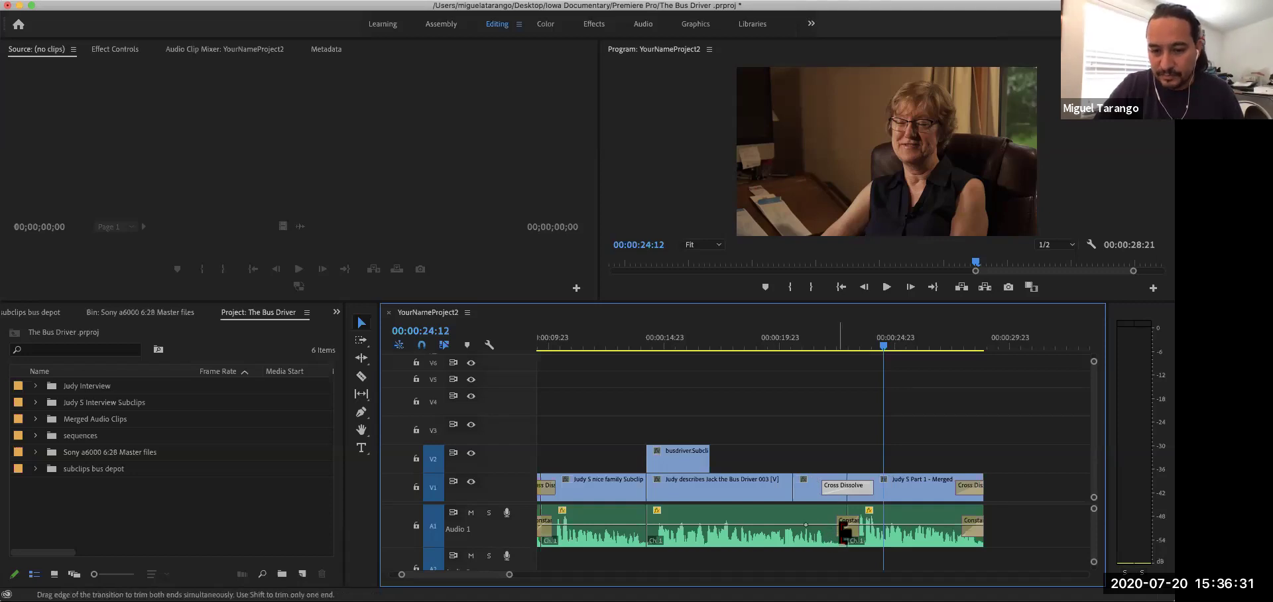
left_click_drag(838, 530, 825, 530)
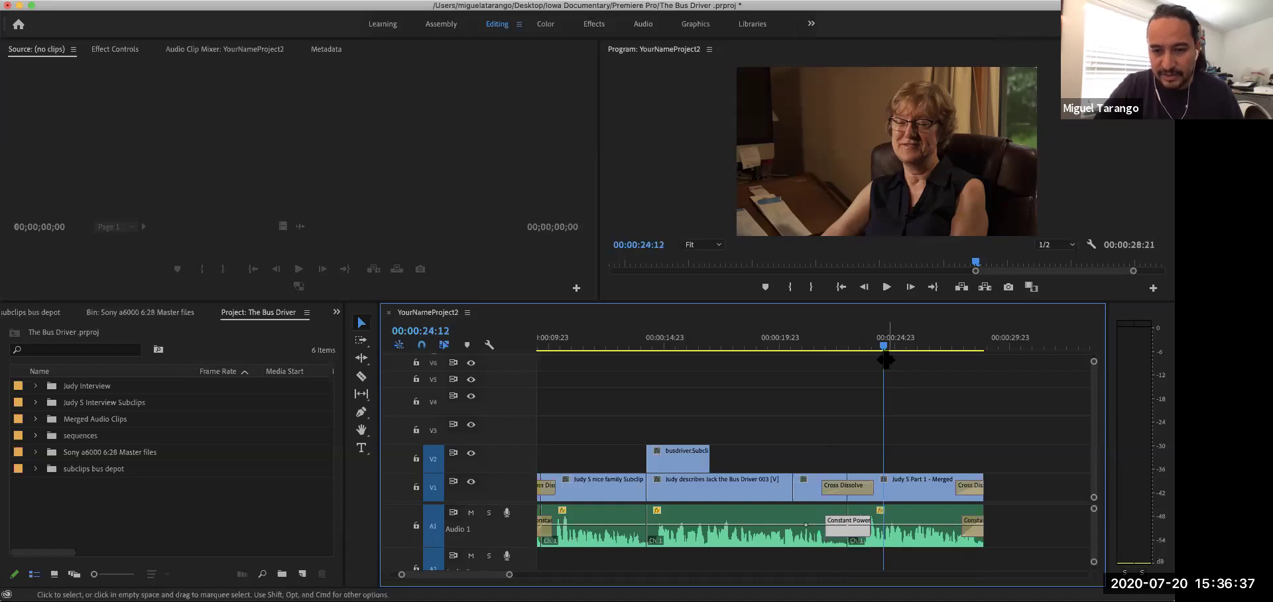
Replay the cut from the busdepot clip to the last interview clip twice to review the lengthened transitions.
left_click_drag(881, 351, 781, 356)
key("space")
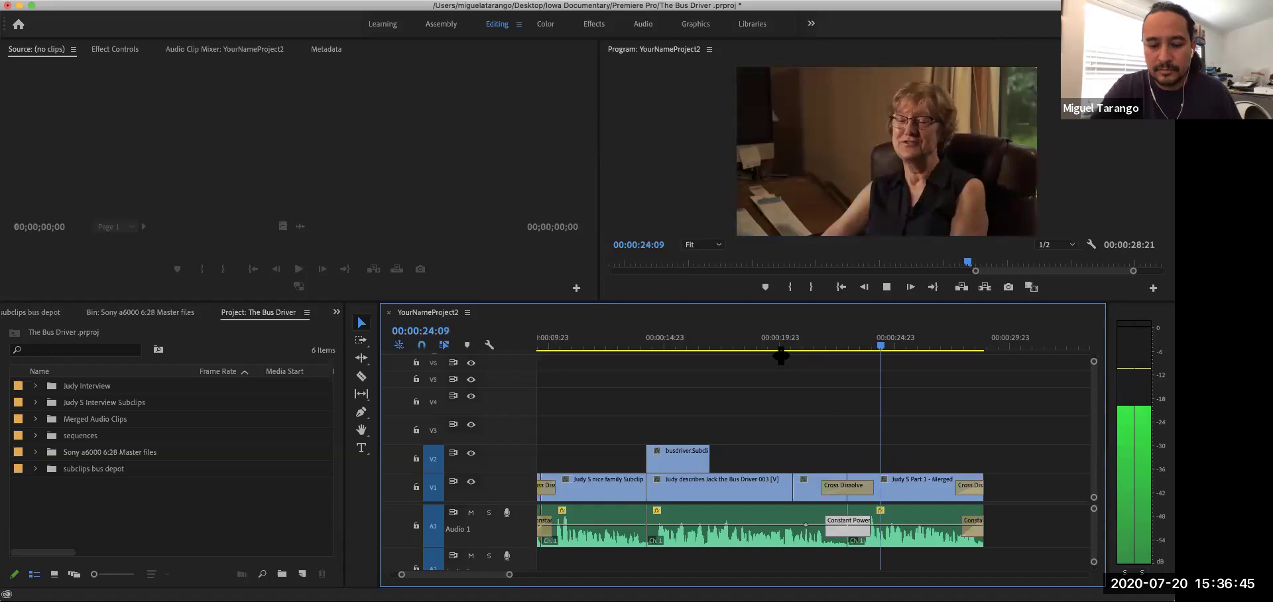
key("space")
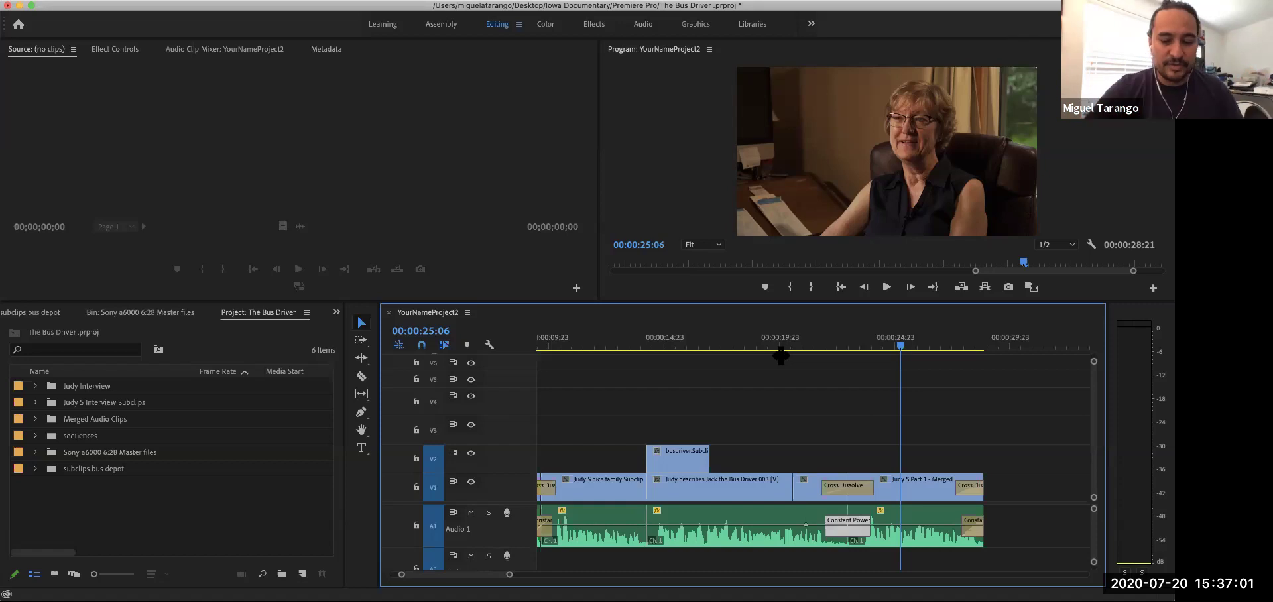
left_click(806, 345)
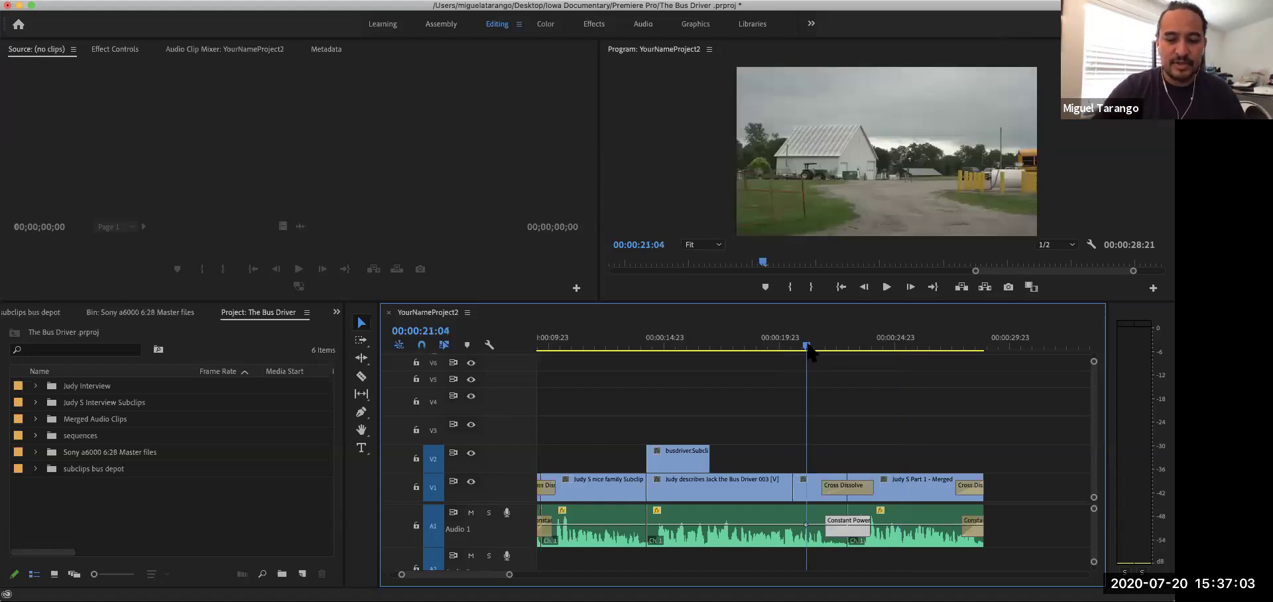
key("space")
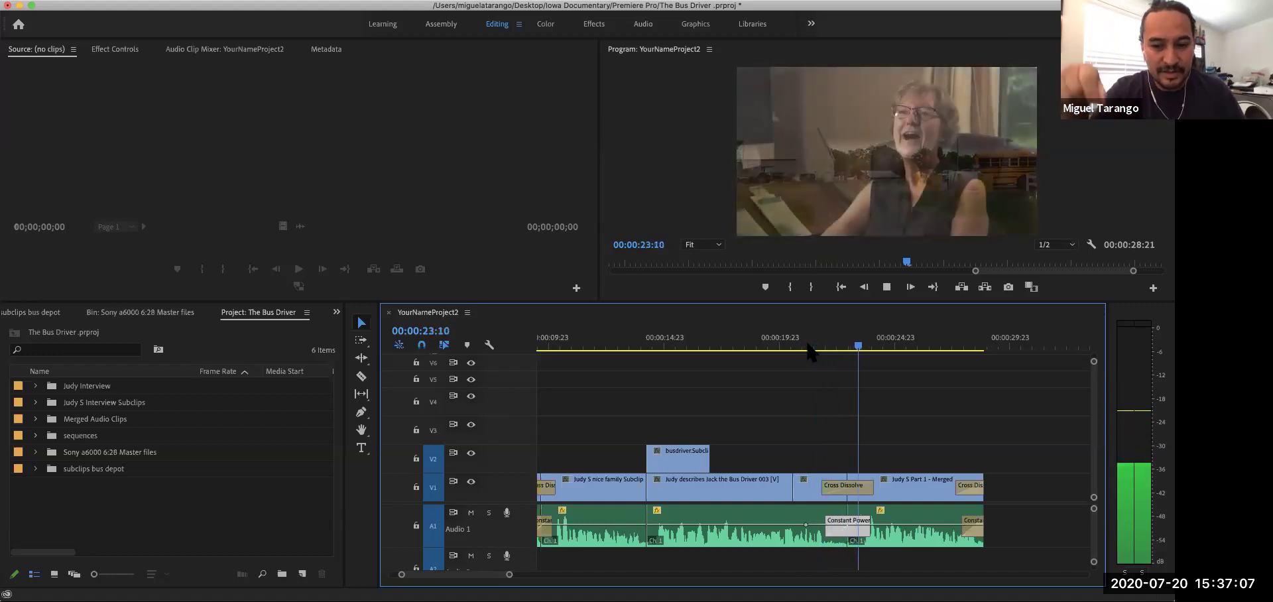
key("space")
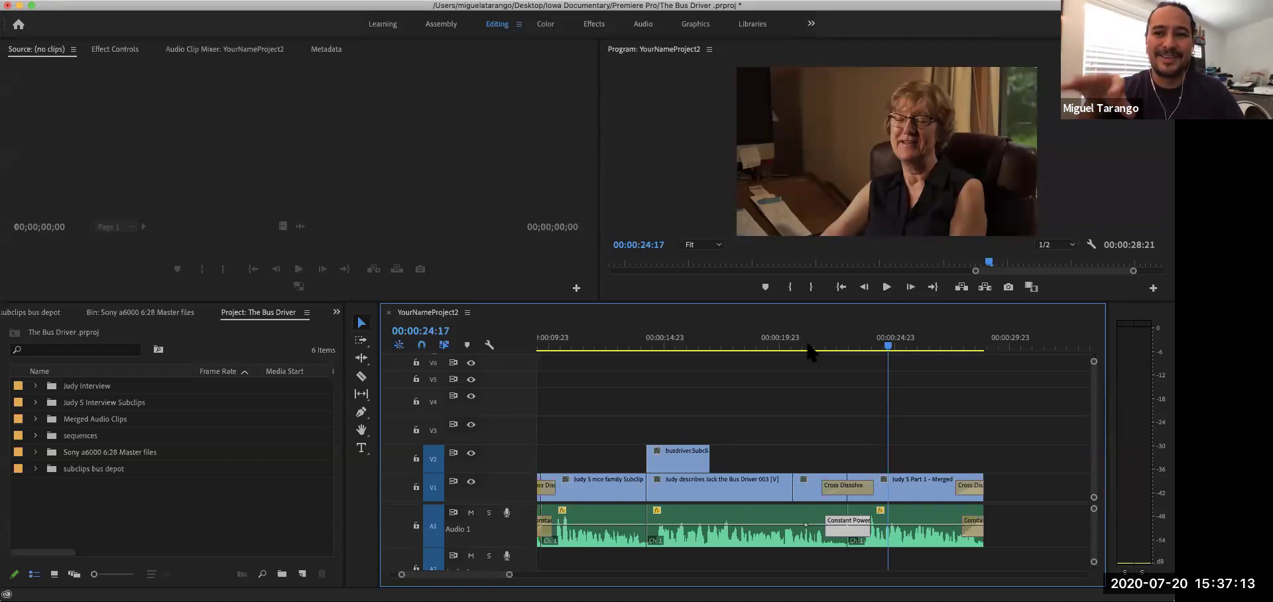
Return the playhead to 00:00:21:04 and shorten the Constant Power transition on A1 to about half the Cross Dissolve's length.
left_click(808, 345)
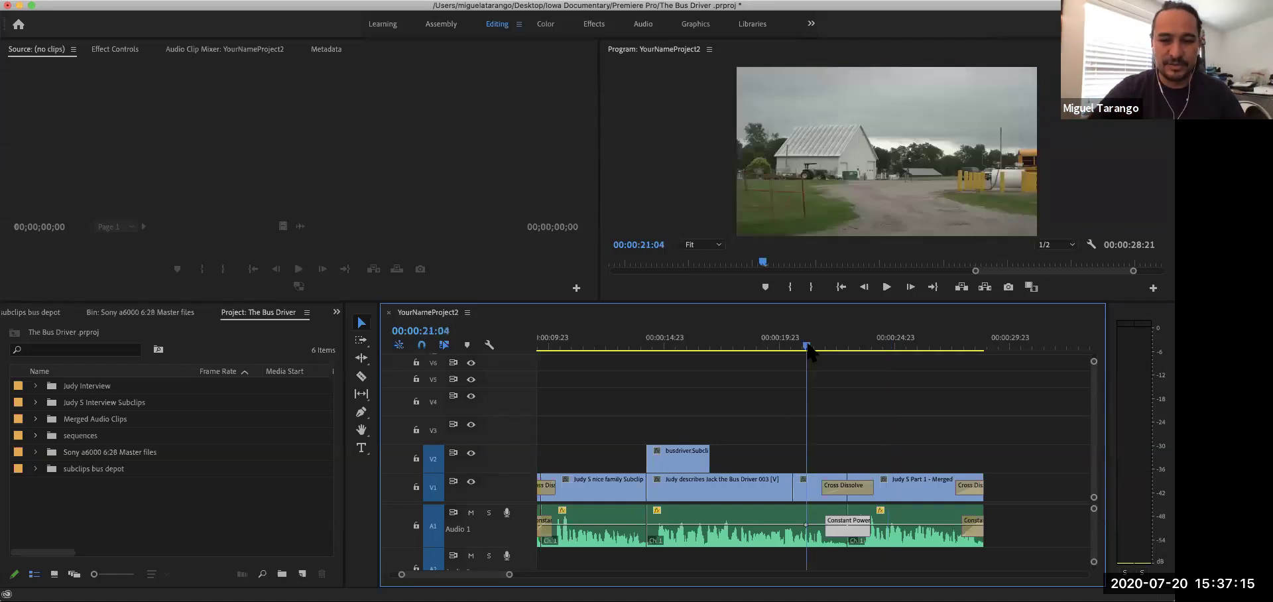
left_click(827, 524)
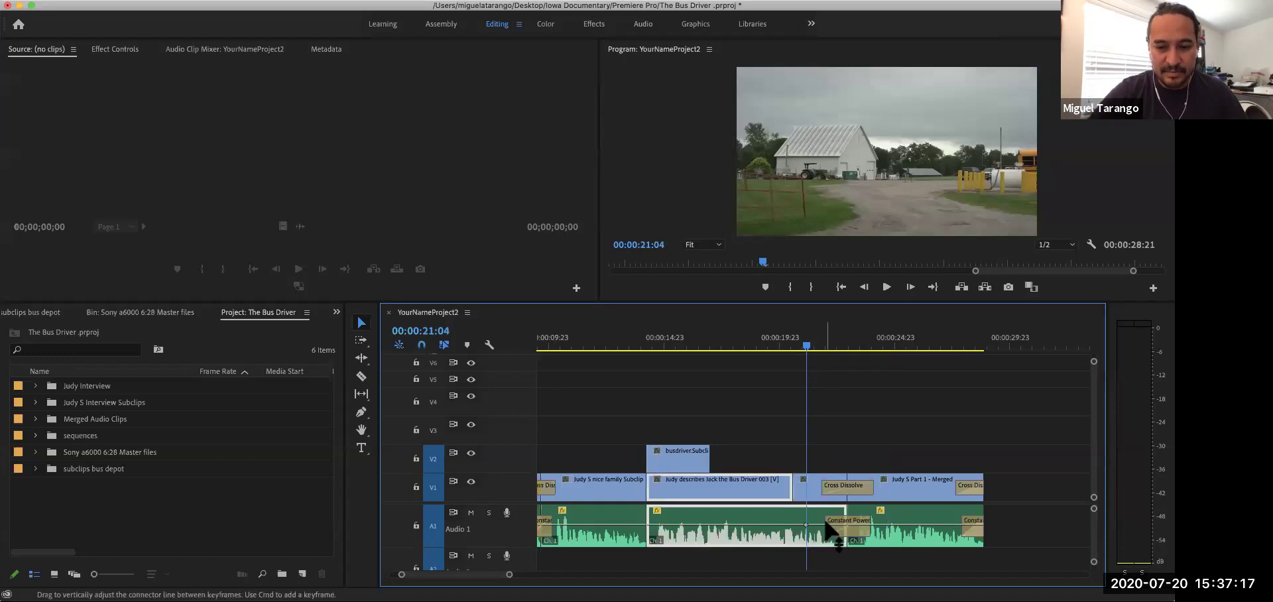
left_click(833, 454)
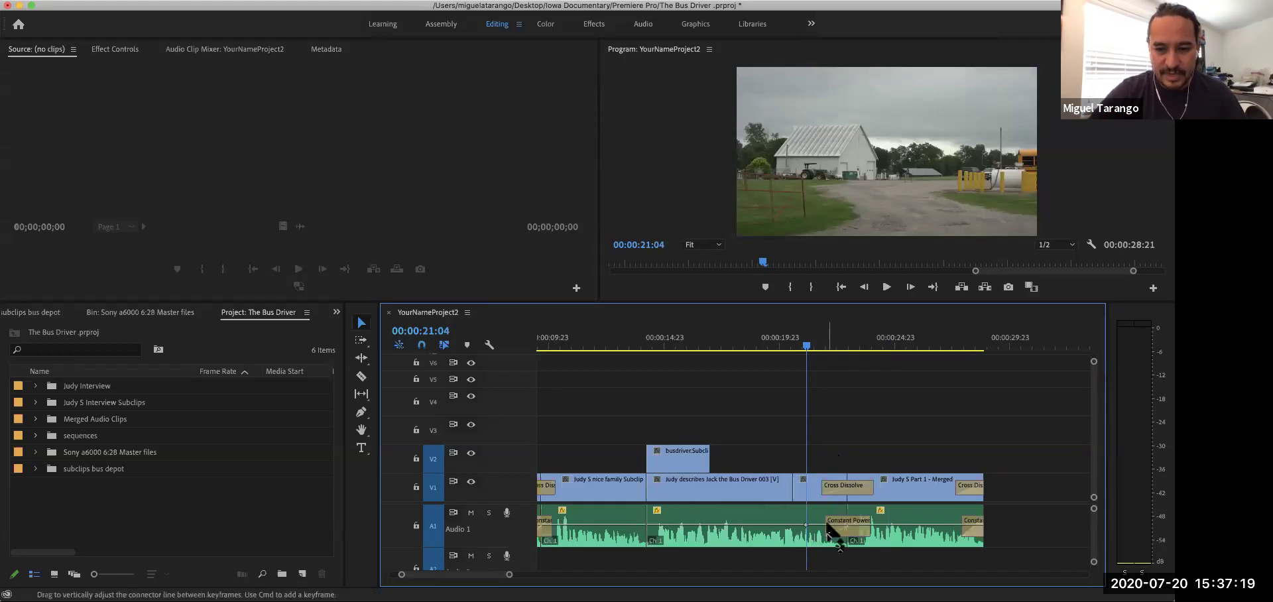
left_click_drag(828, 523, 837, 527)
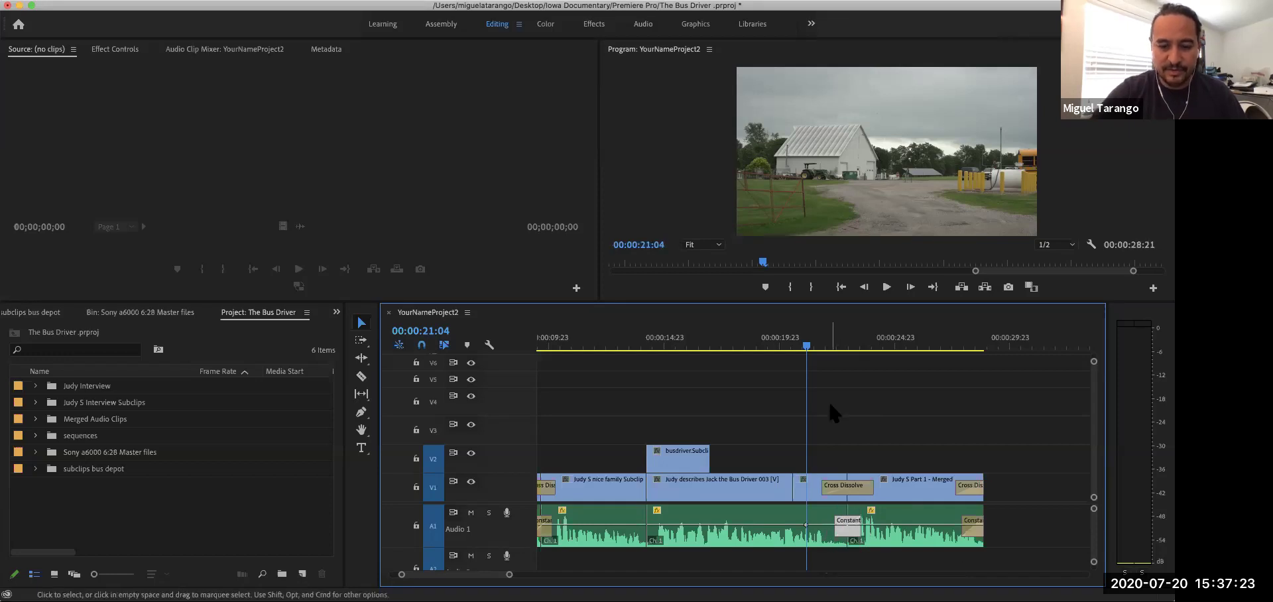
Play from 00:00:21:04 through the cut into the last interview clip twice to check the shortened audio transition.
key("space")
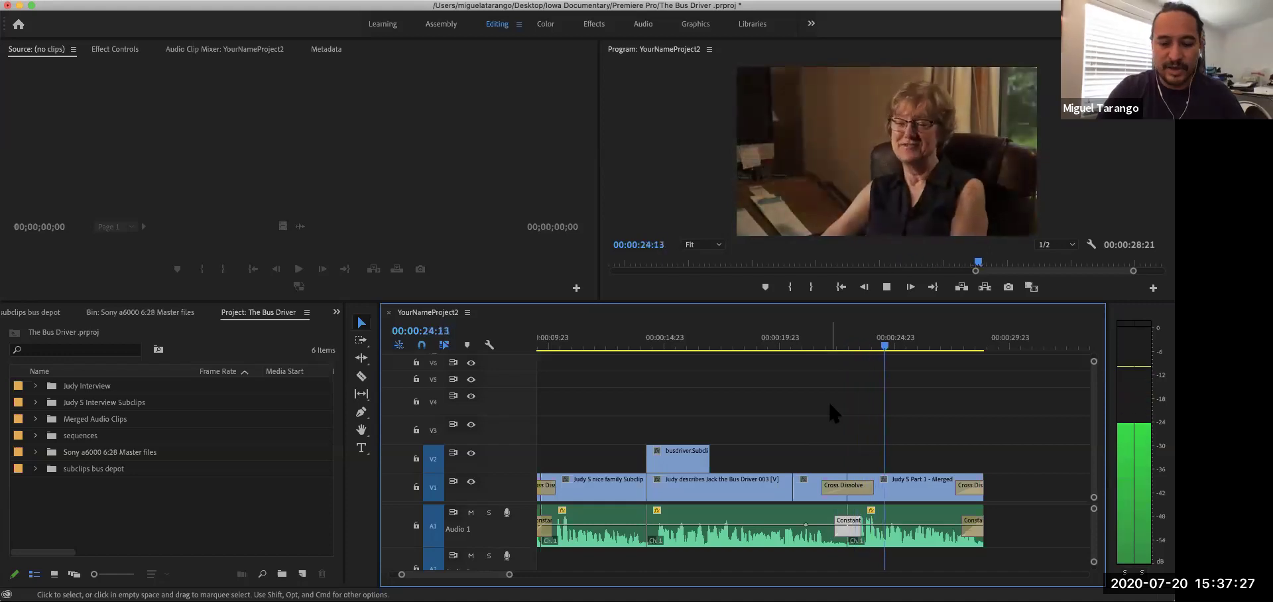
key("j")
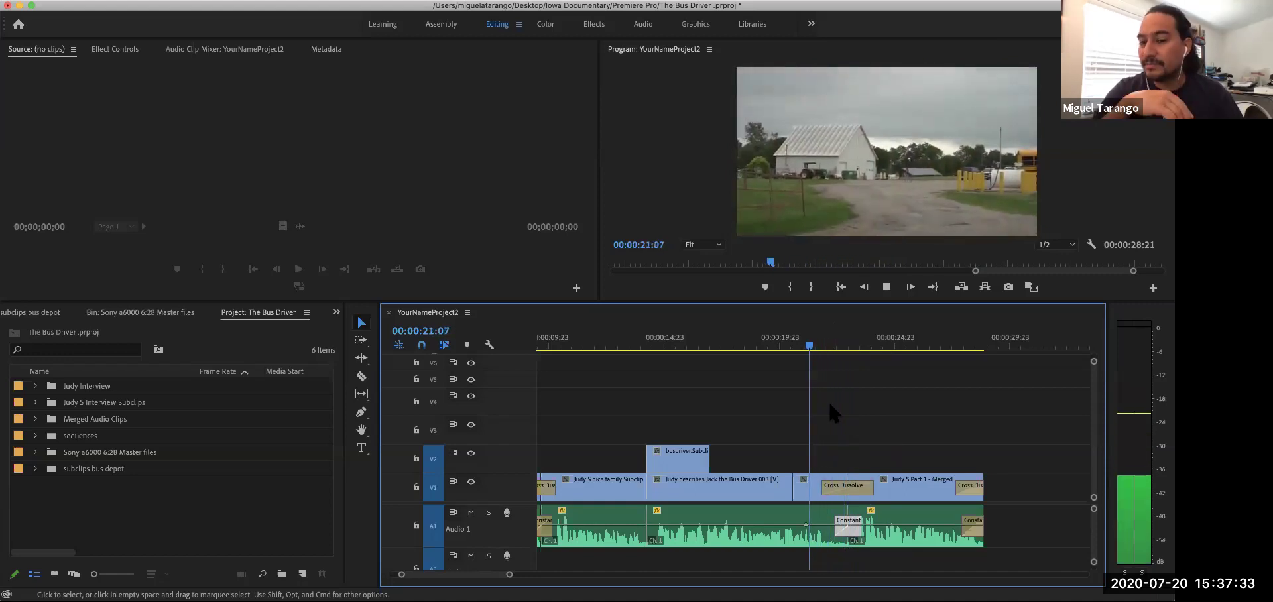
key("l")
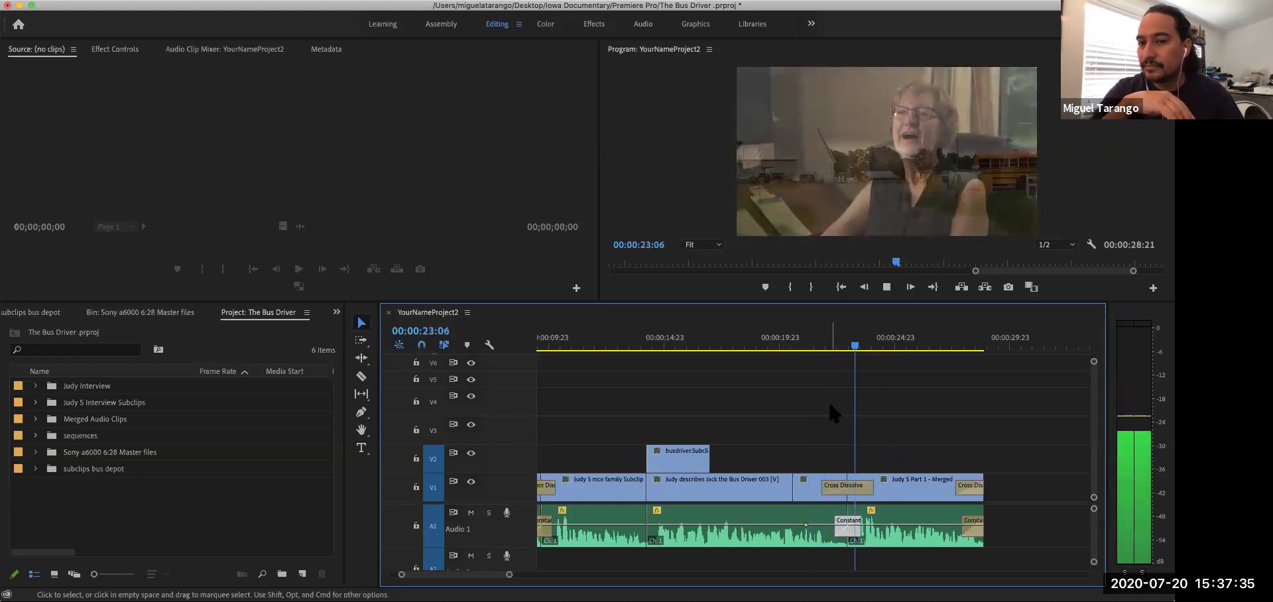
key("k")
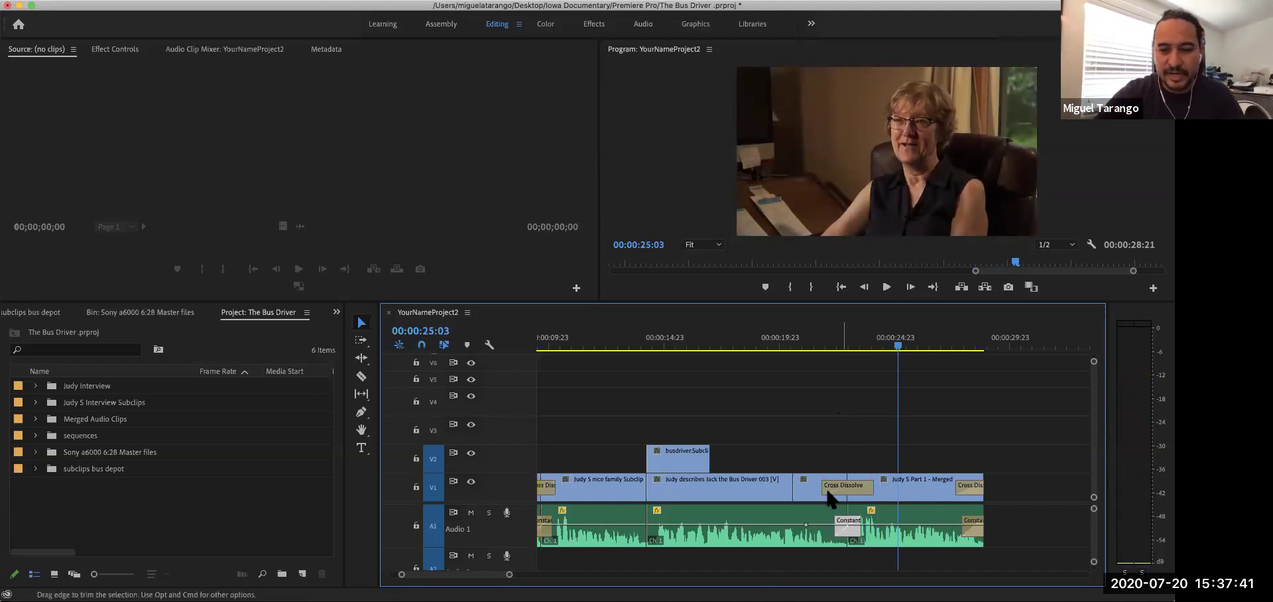
Extend the V1 Cross Dissolve at the cut into the last interview clip to 00:00:03:06 with an earlier start, and replay it.
left_click_drag(829, 491, 826, 490)
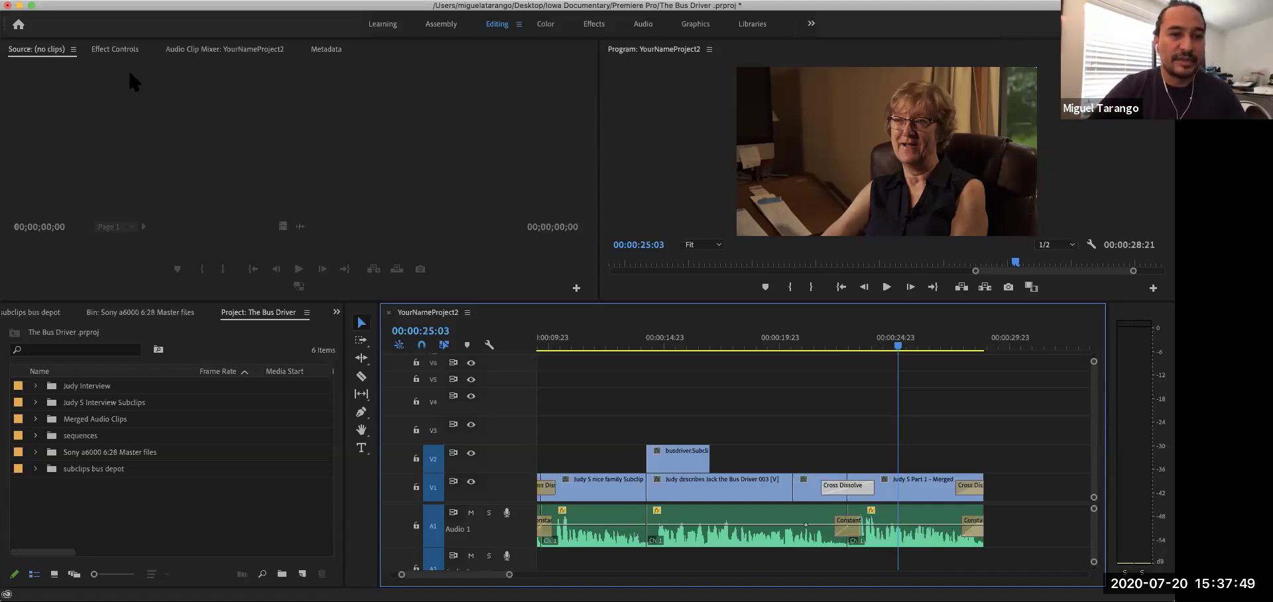
left_click(118, 52)
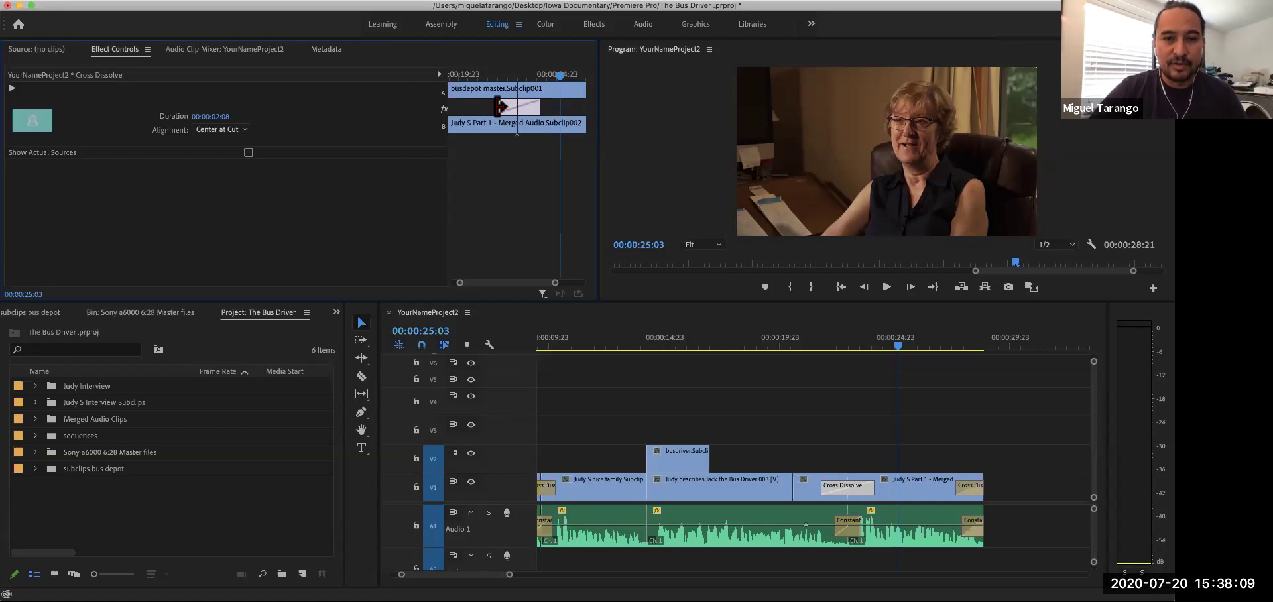
left_click_drag(493, 106, 537, 110)
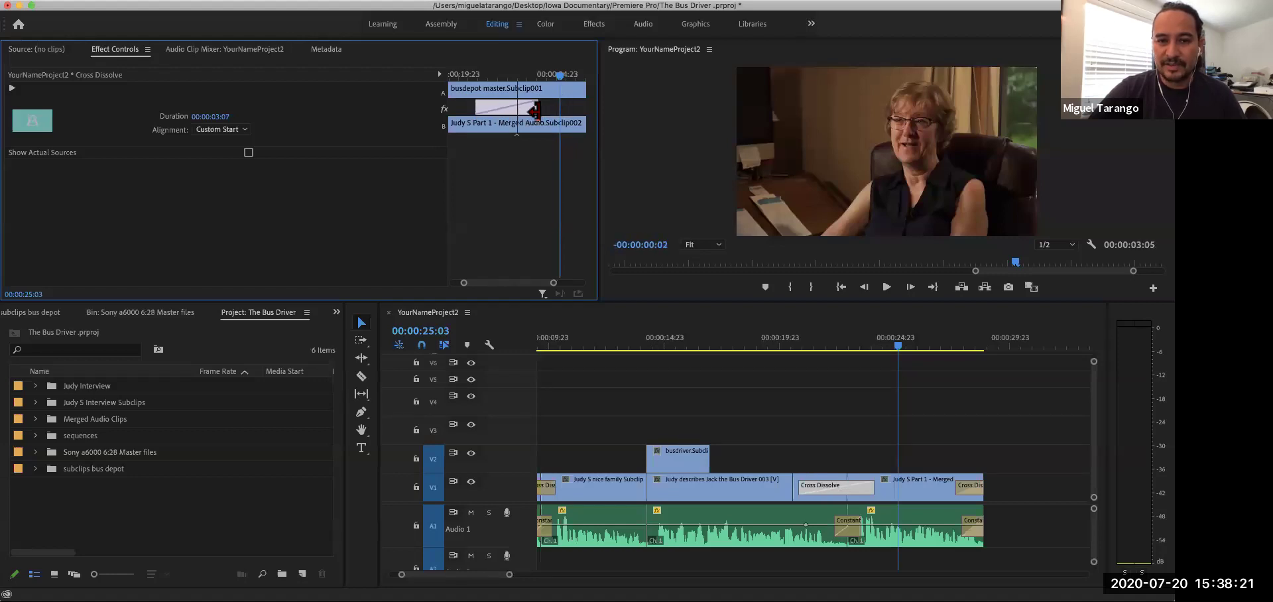
left_click(471, 75)
key("space")
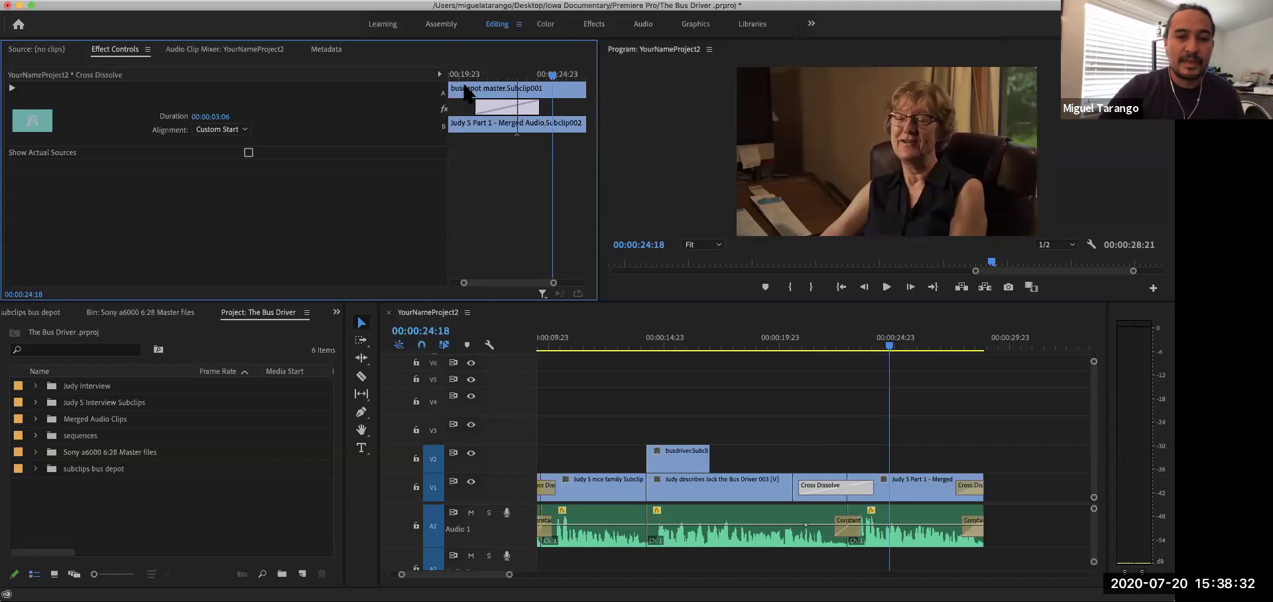
Slide the Cross Dissolve later over the last interview clip, play across it, and shift it earlier over the busdepot clip.
left_click(506, 106)
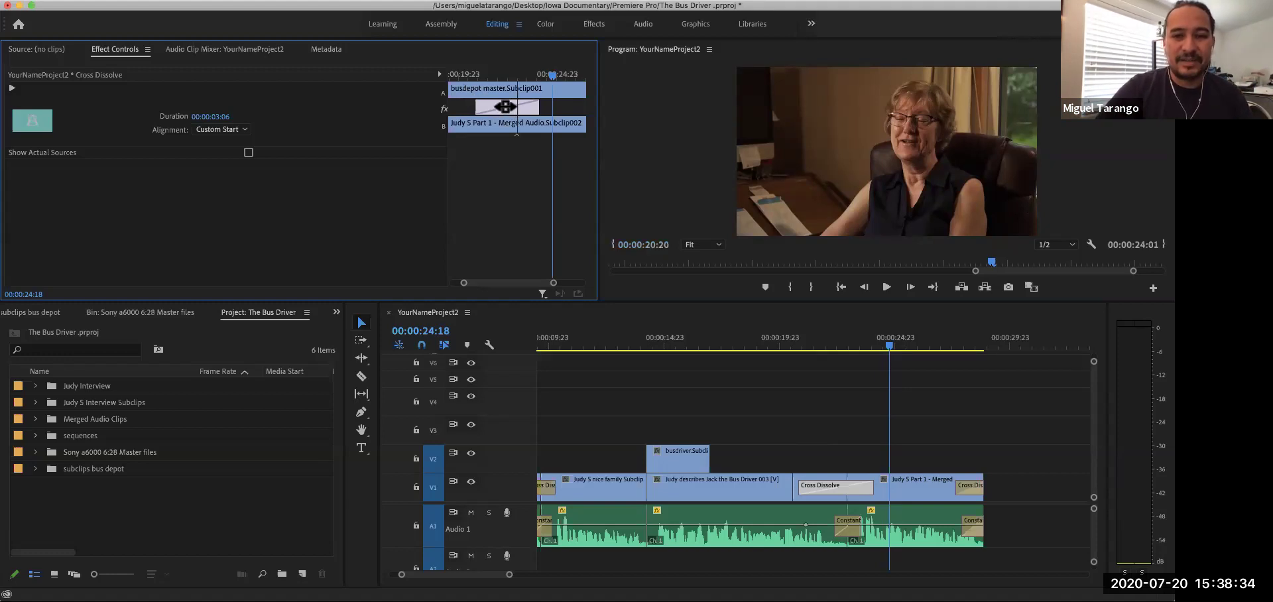
left_click_drag(506, 107, 532, 106)
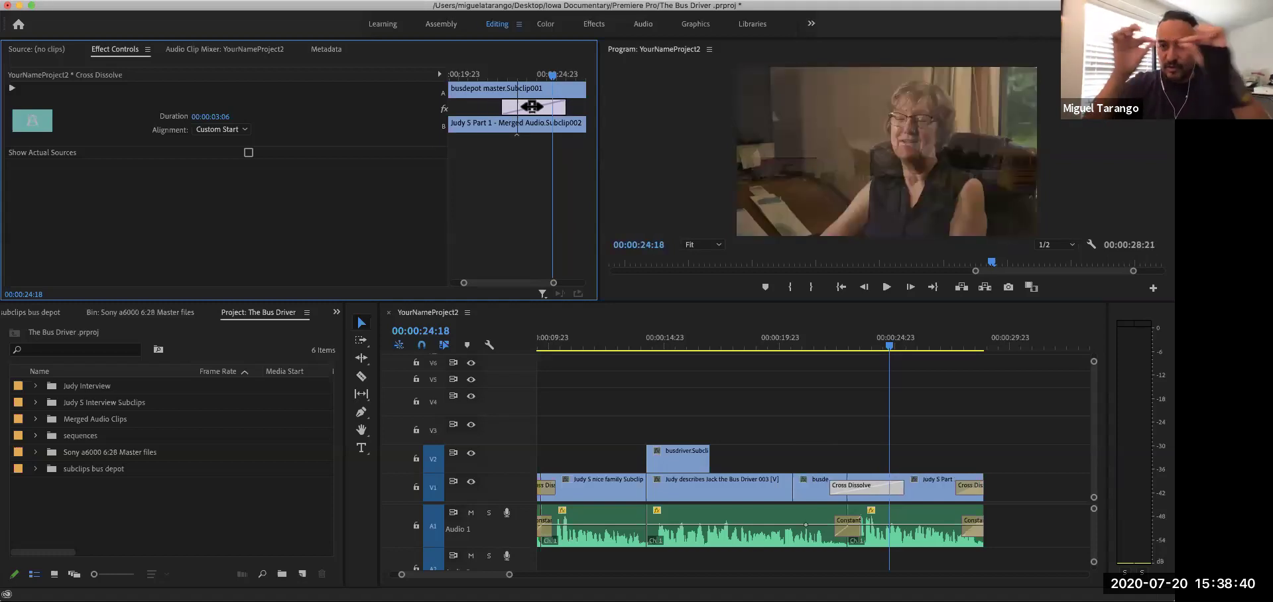
mouse_move(532, 106)
left_mouse_down()
mouse_move(510, 108)
mouse_move(531, 109)
left_mouse_up()
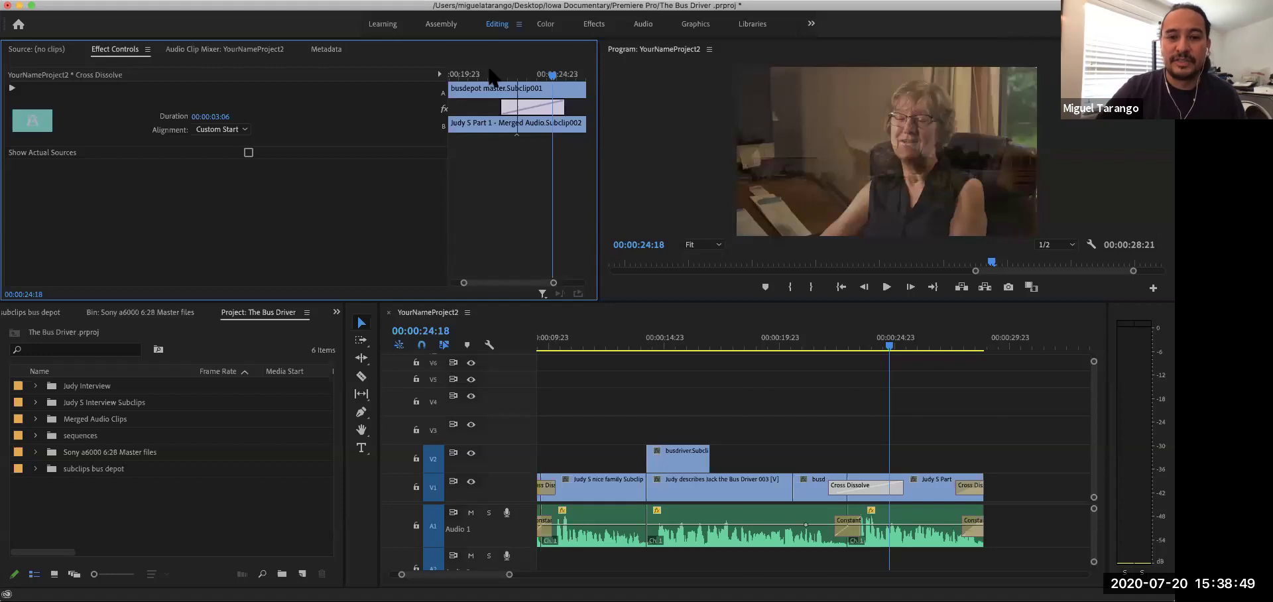
left_click(488, 73)
key("space")
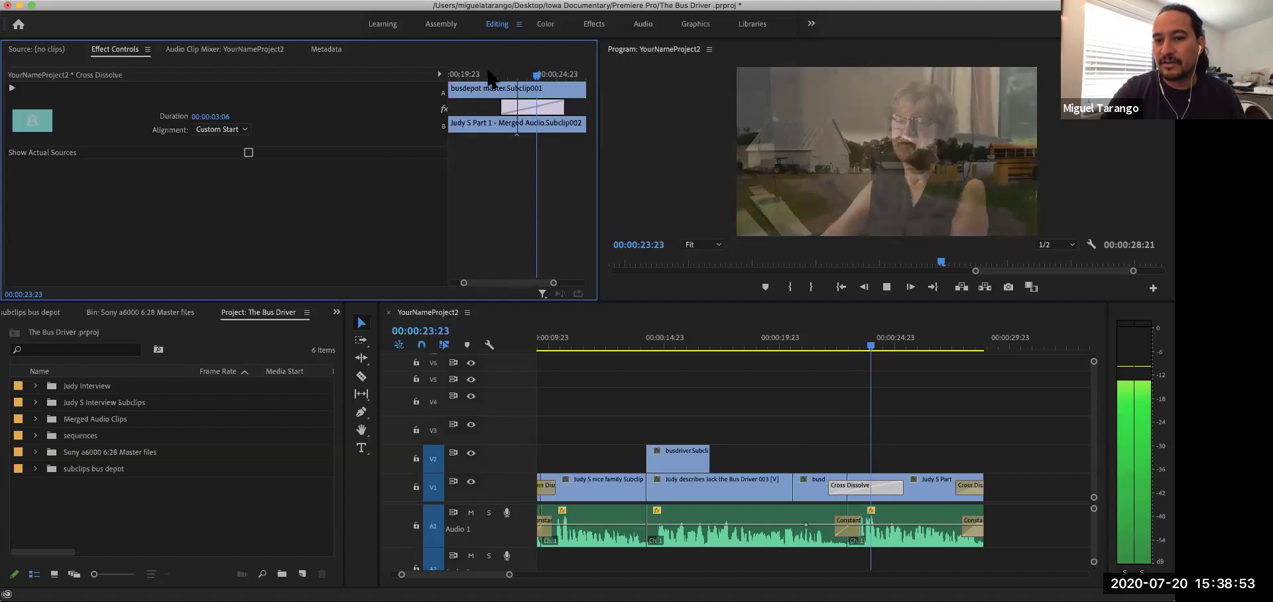
key("space")
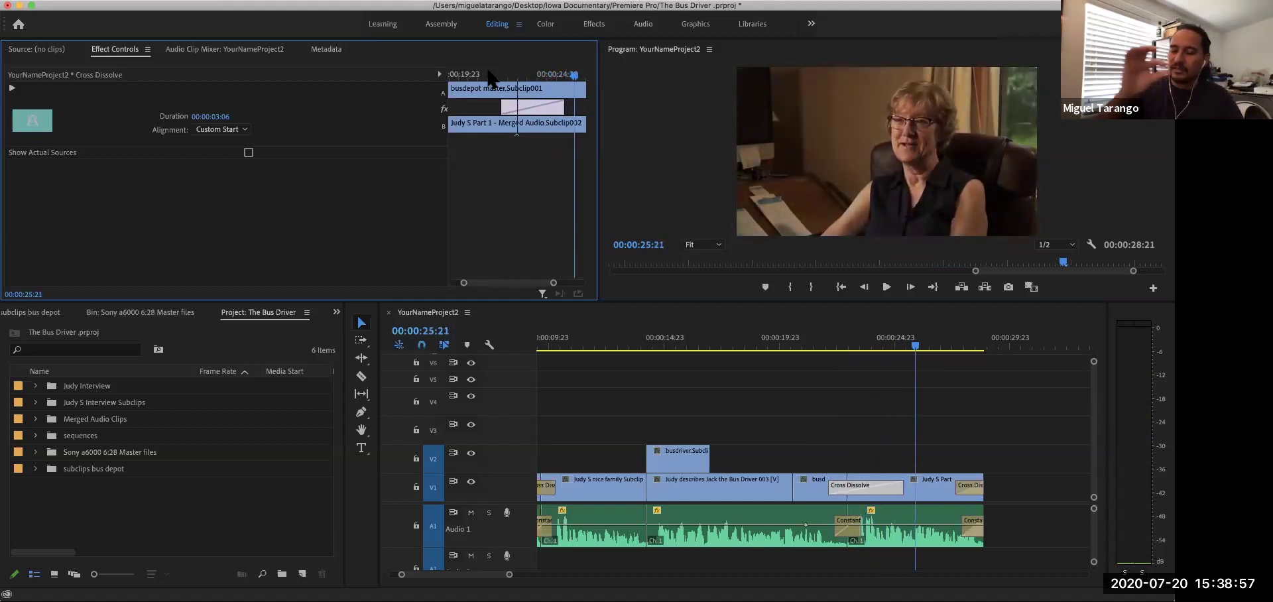
left_click_drag(541, 108, 522, 107)
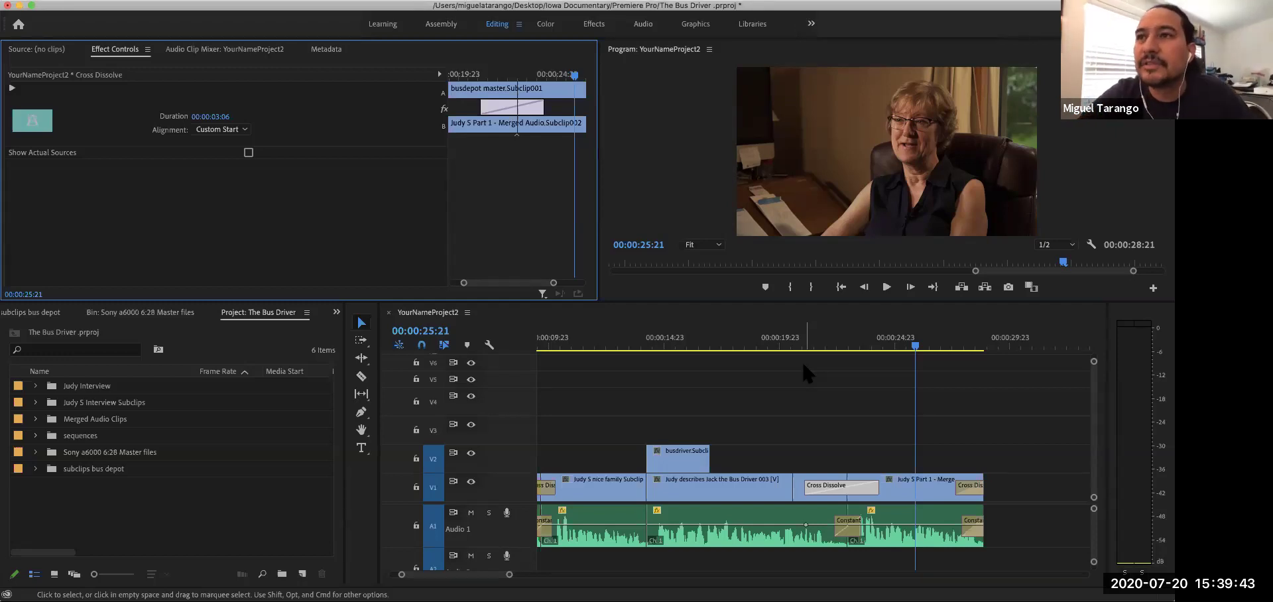
Delete the Cross Dissolve on V1 and the Constant Power transition on A1 at the cut into the last interview clip.
left_click(825, 481)
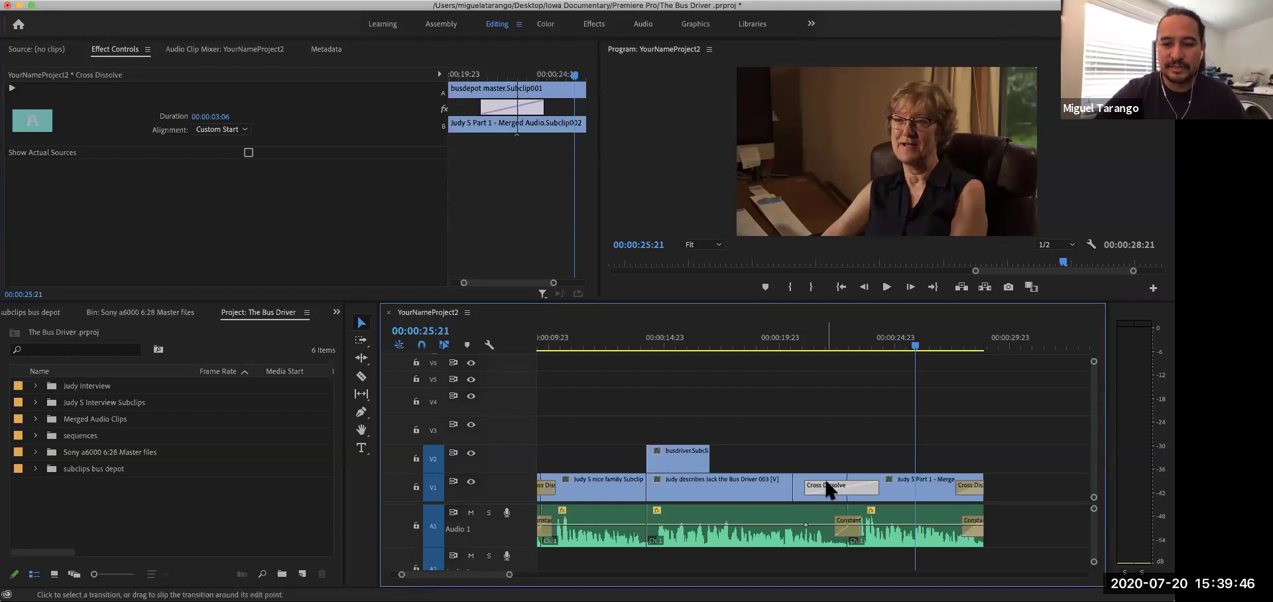
key("Delete")
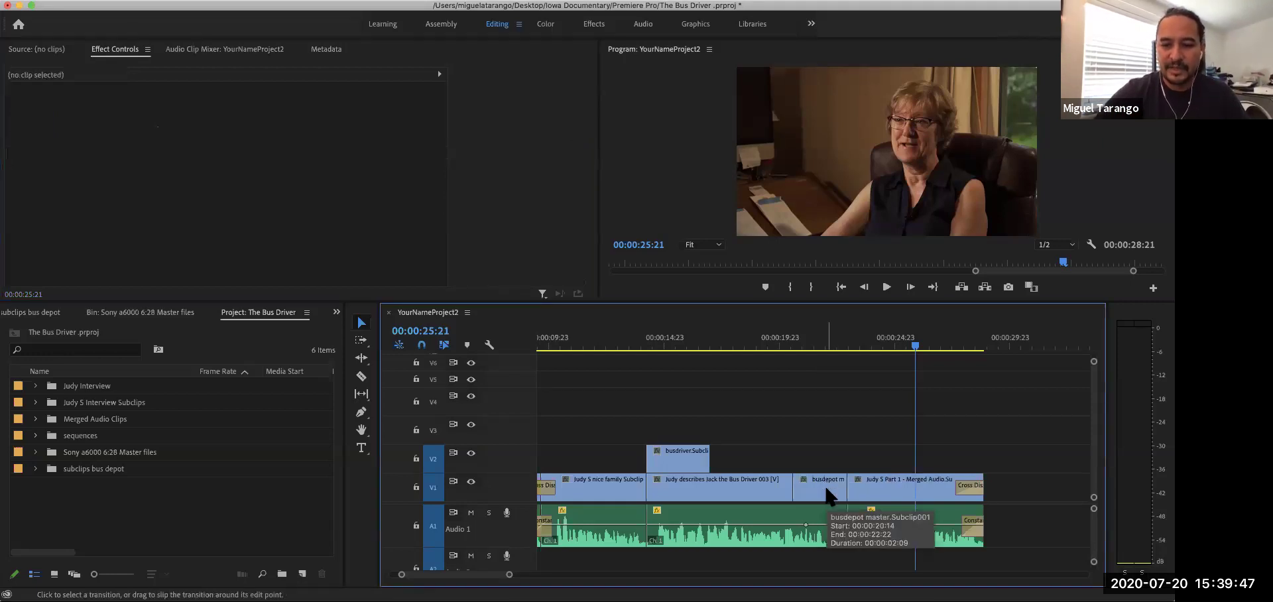
left_click(844, 527)
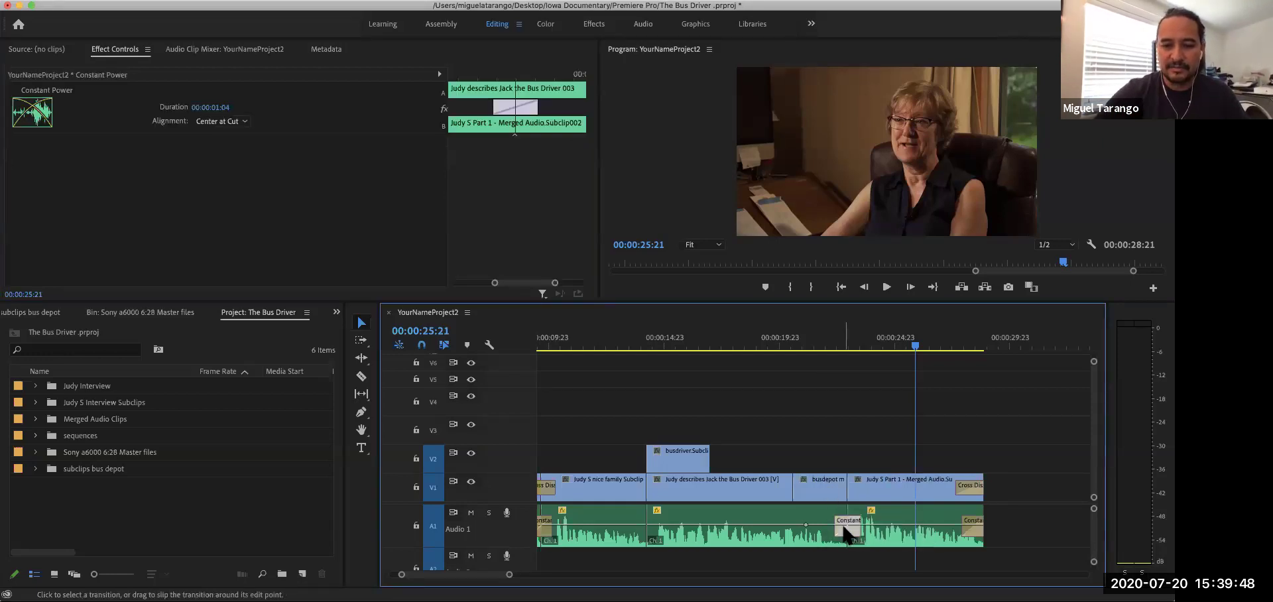
key("Delete")
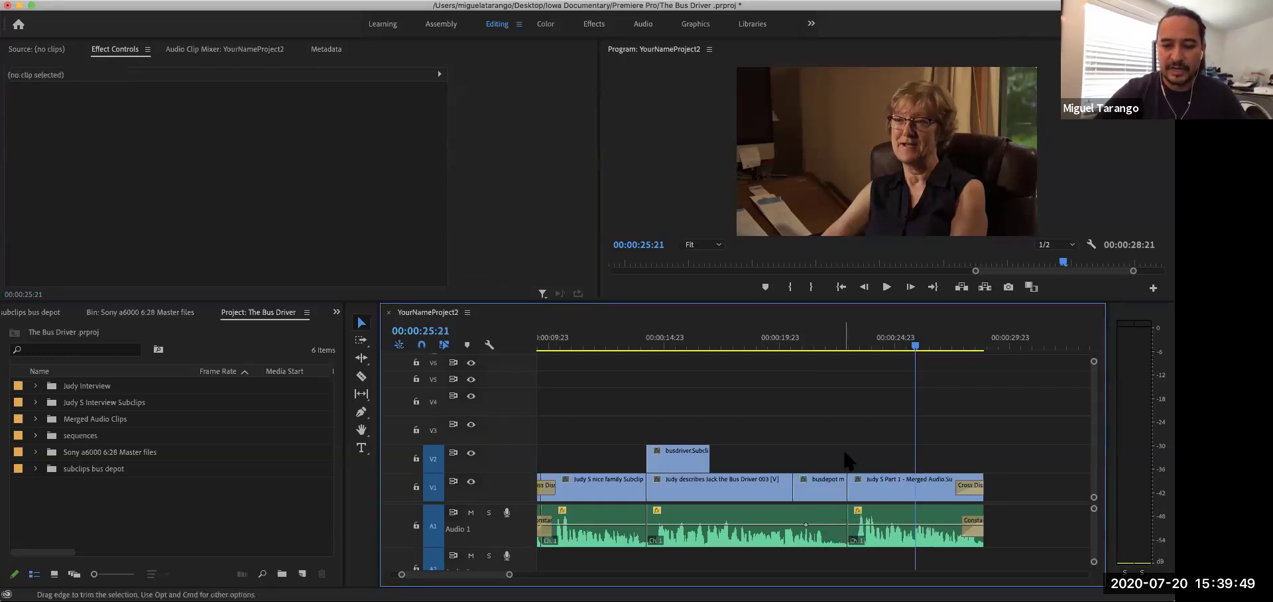
Restore the deleted Constant Power transition on A1, lengthen it to 00:00:01:13 and slide it earlier so it ends at the cut.
key("super+z")
left_click_drag(914, 344, 855, 350)
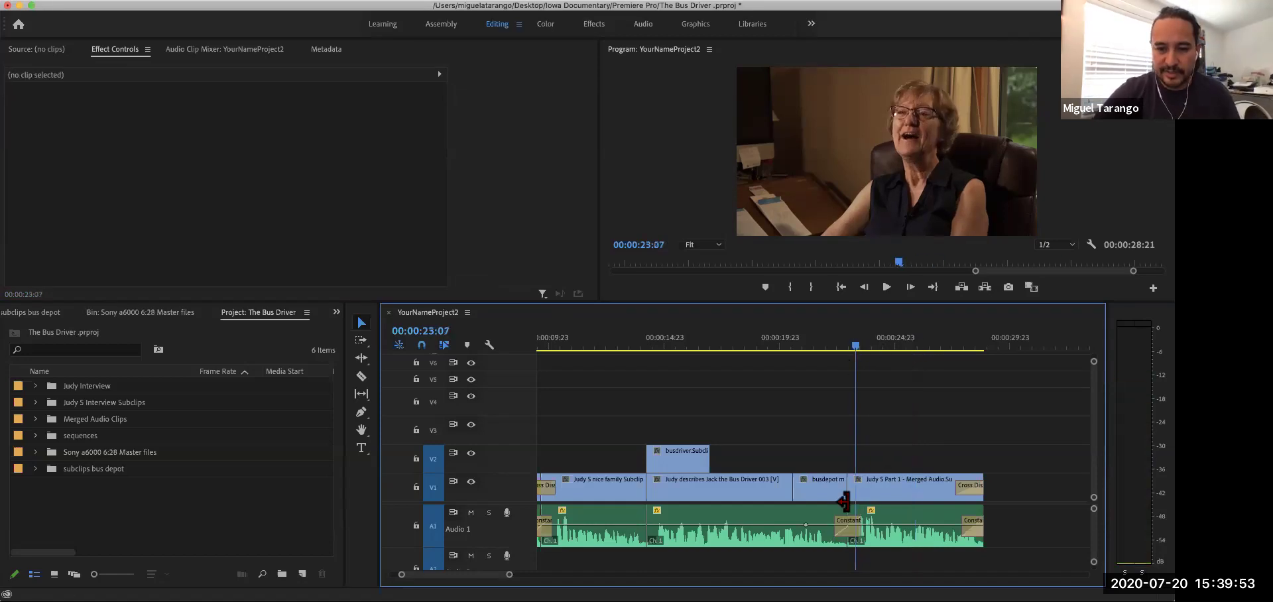
left_click(845, 527)
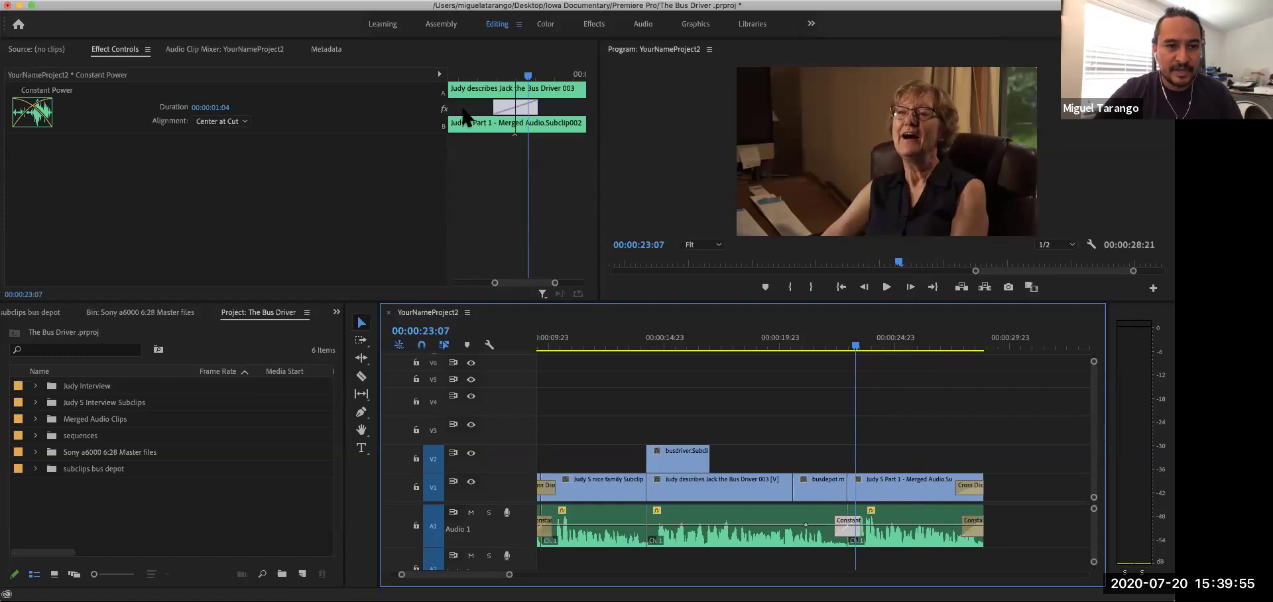
left_click(499, 108)
mouse_move(534, 109)
left_mouse_down()
mouse_move(548, 110)
mouse_move(488, 109)
mouse_move(530, 110)
mouse_move(509, 108)
left_mouse_up()
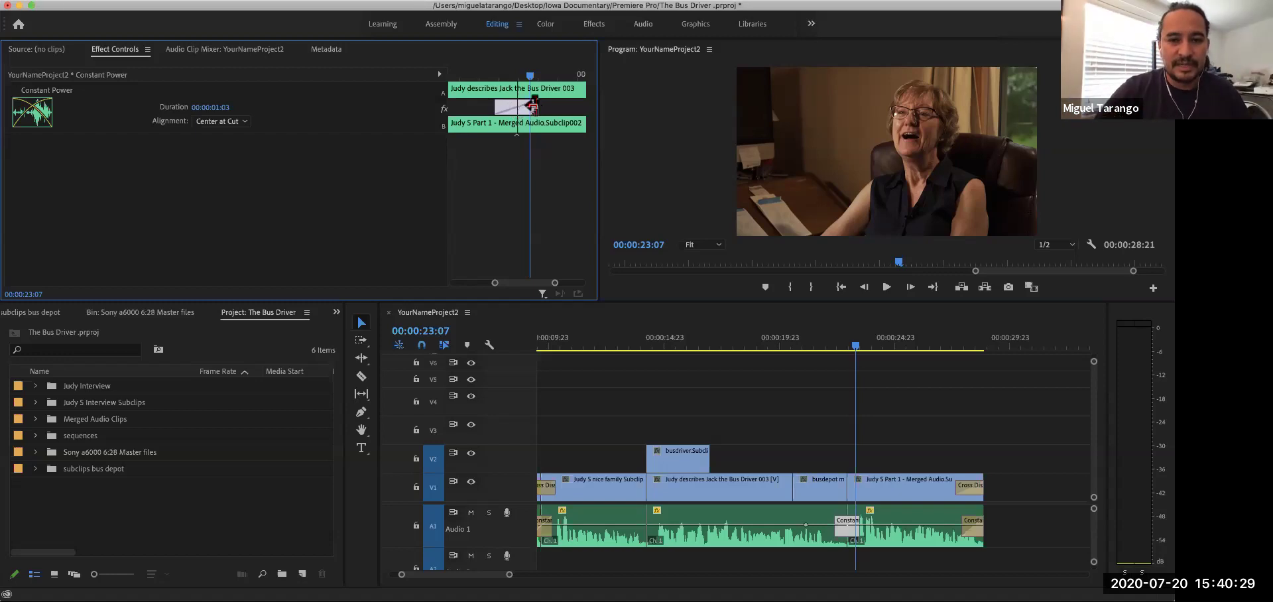
left_click_drag(534, 106, 441, 113)
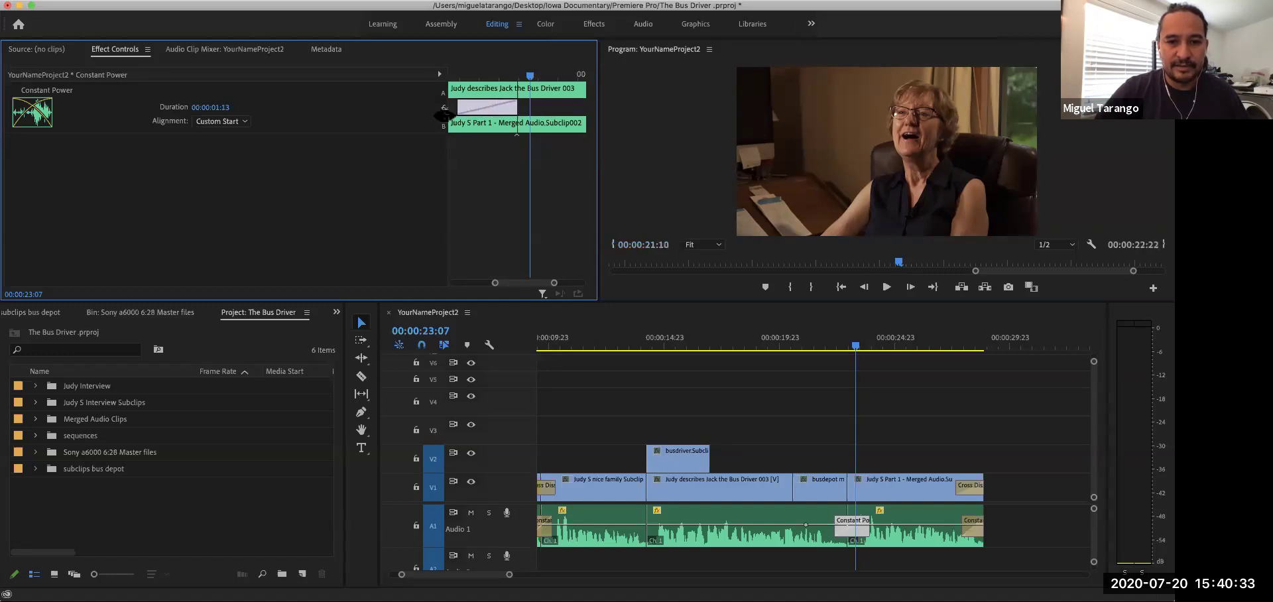
Play from 00:00:21:00 through the cut into the last interview clip to check the repositioned audio transition.
left_click_drag(856, 345, 801, 347)
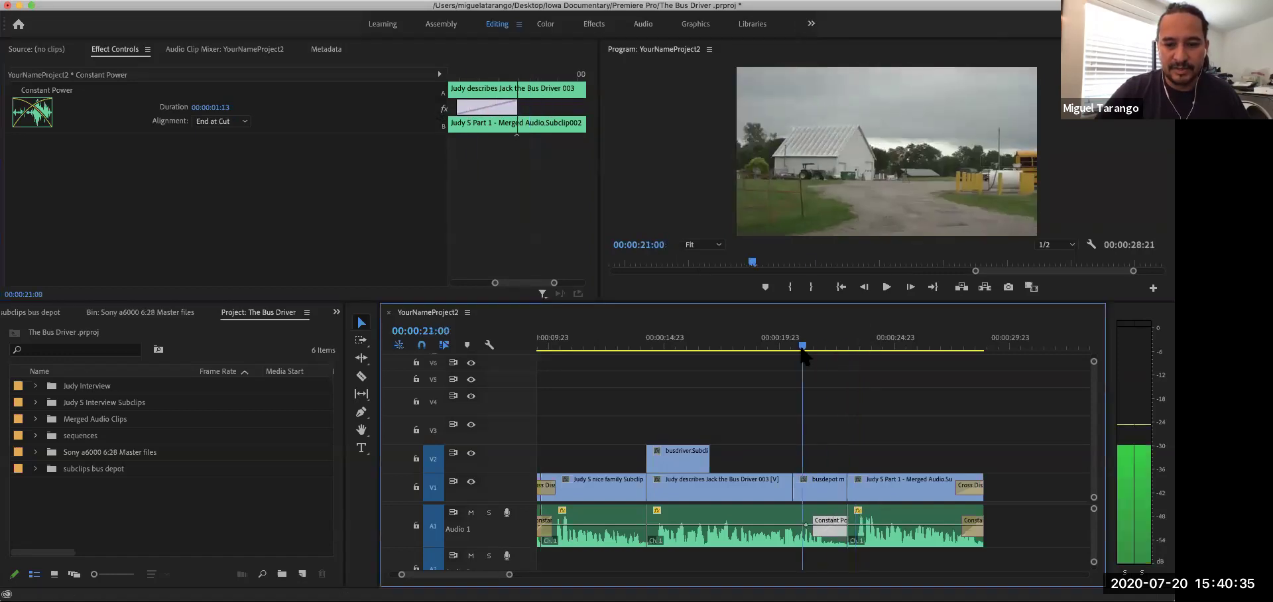
key("space")
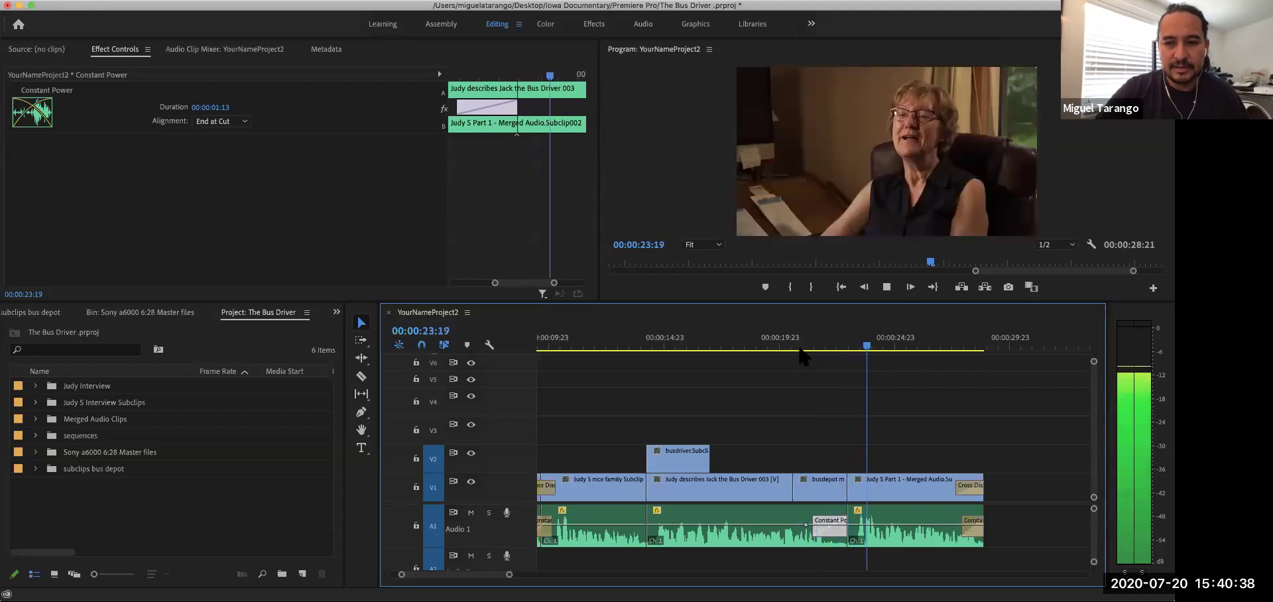
key("space")
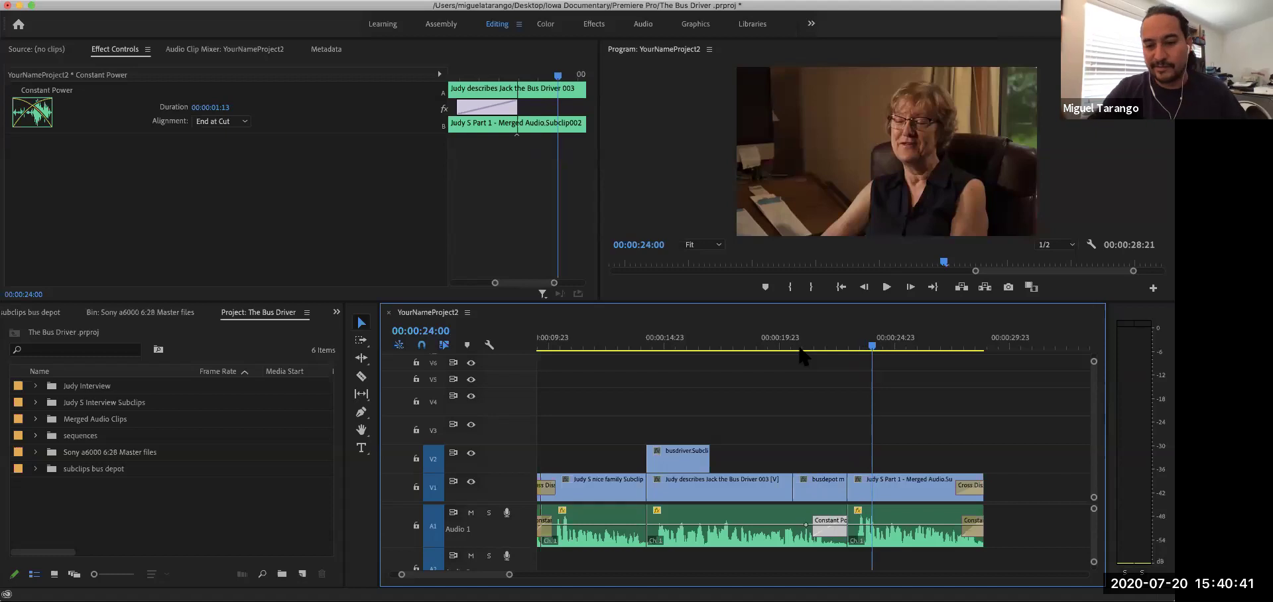
Undo the Constant Power transition's shift and delete the transition from the A1 cut into the last interview clip.
key("super+z")
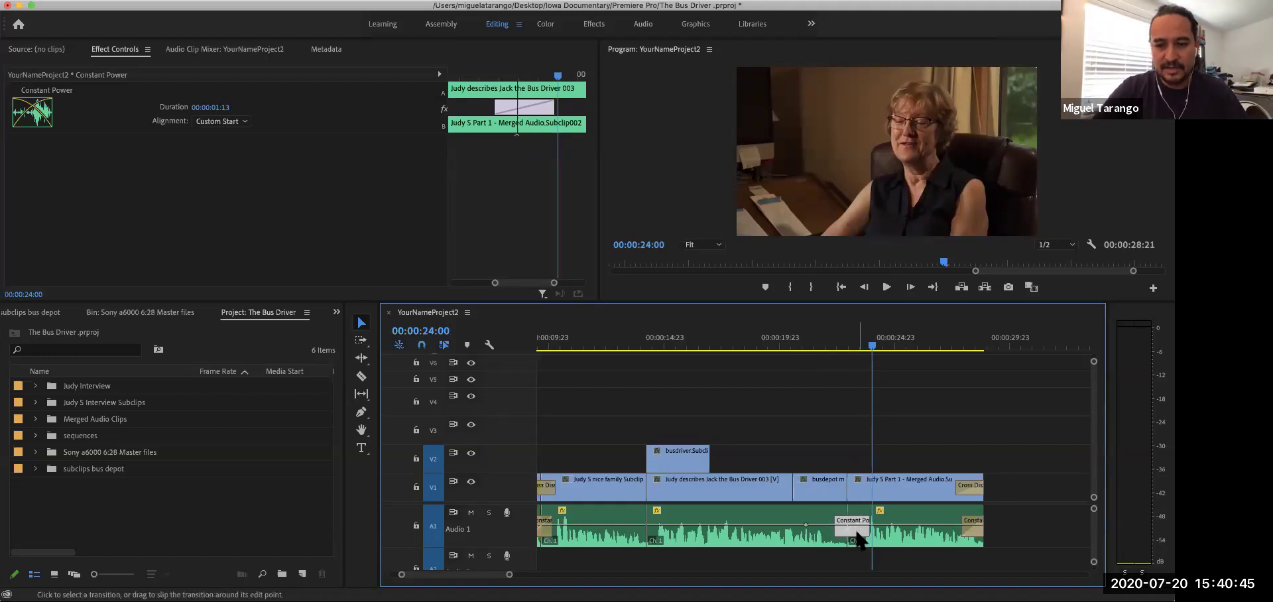
key("Delete")
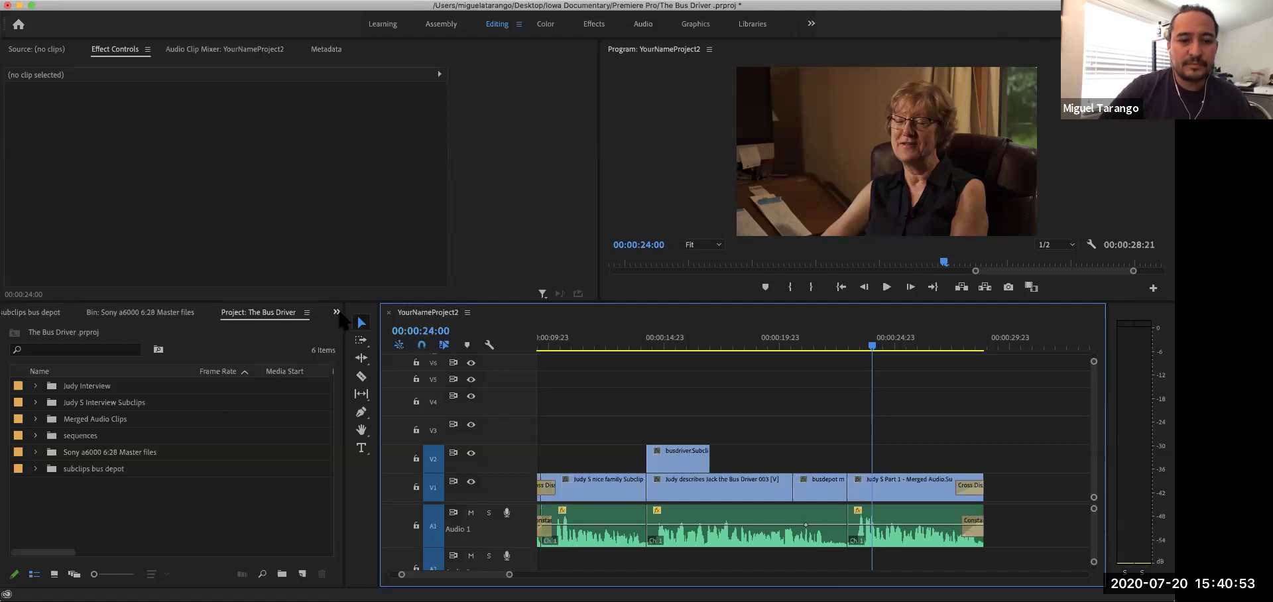
Browse the effects library and expand the Dissolve group of the video transitions.
left_click(336, 312)
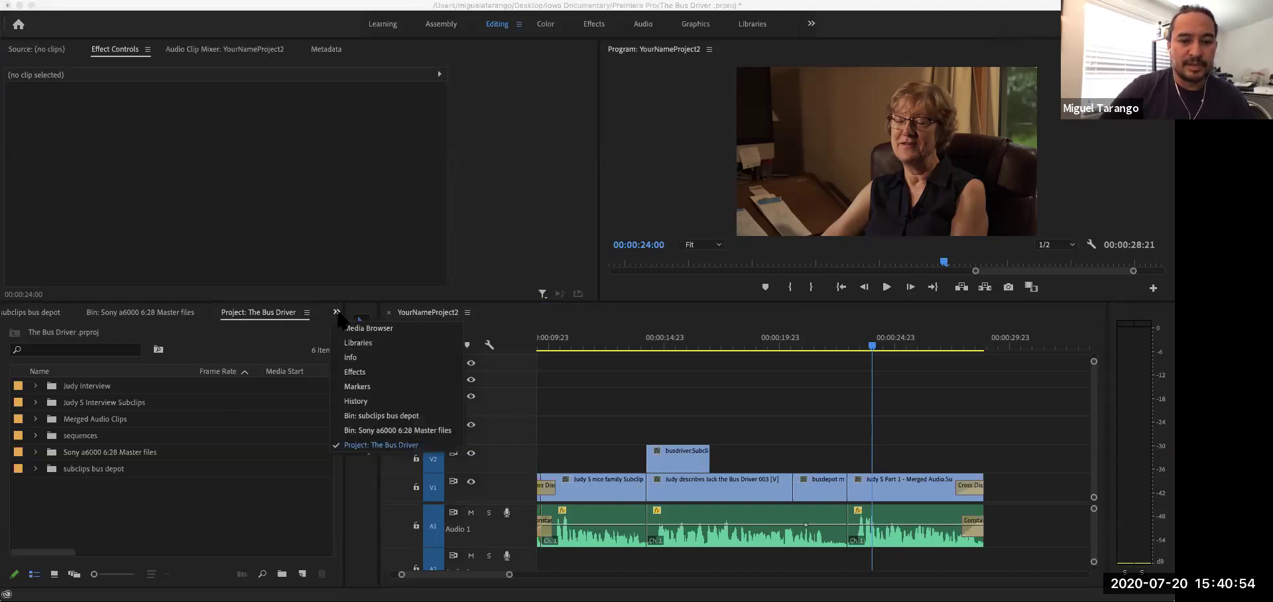
left_click(393, 372)
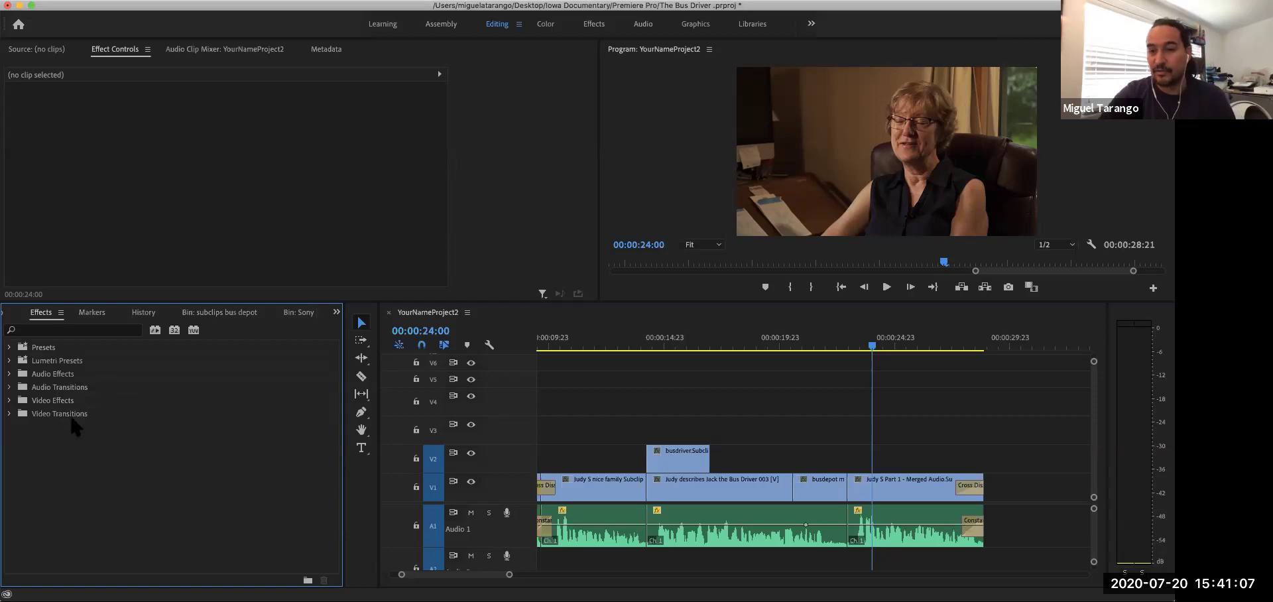
left_click(9, 400)
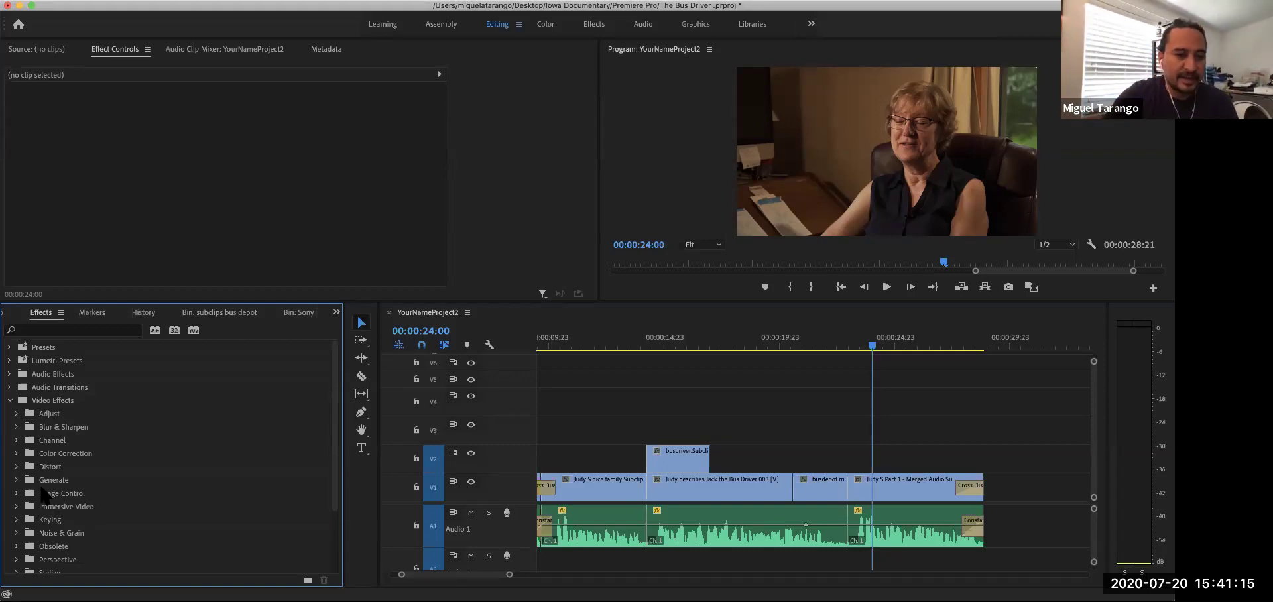
left_click(9, 400)
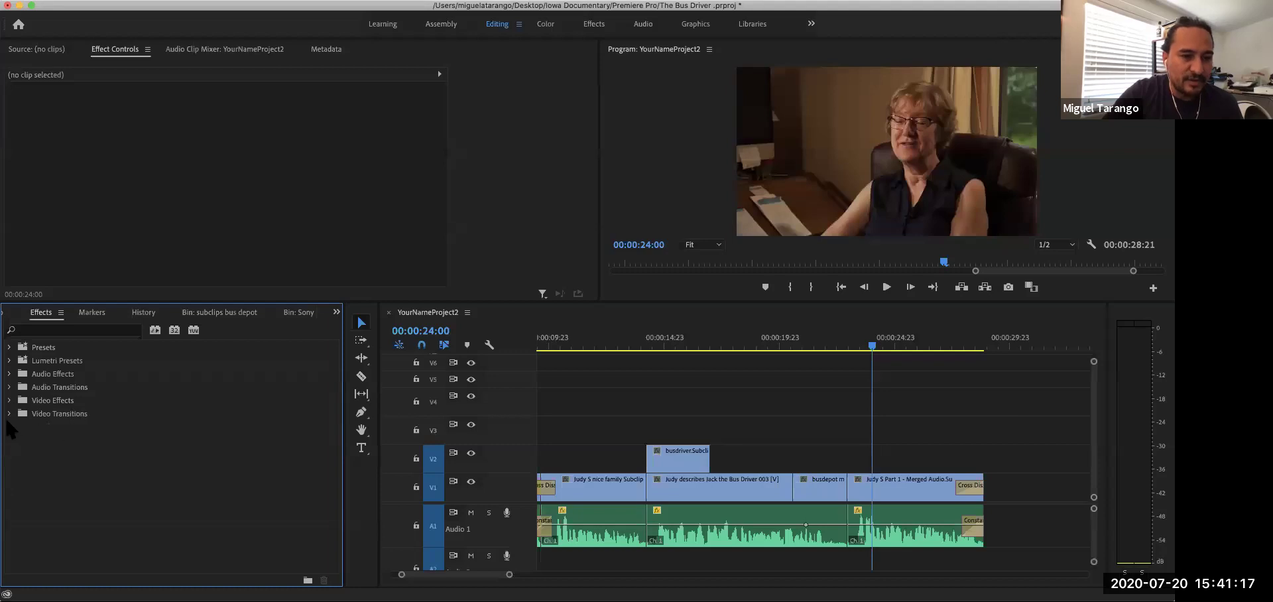
left_click(10, 414)
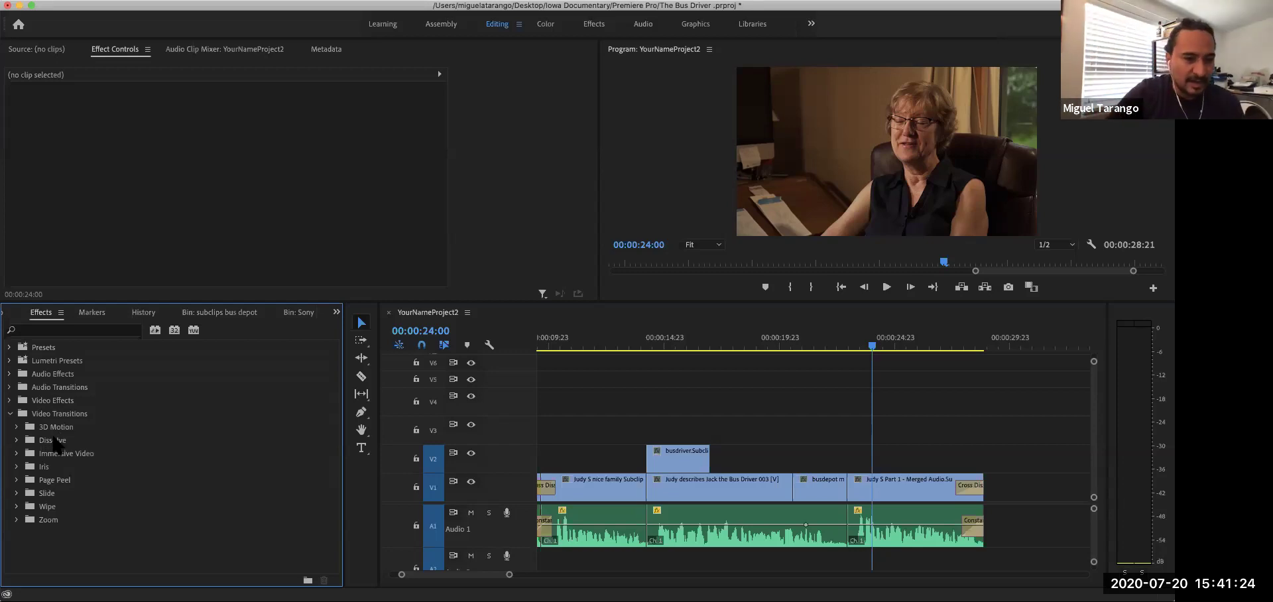
left_click(18, 440)
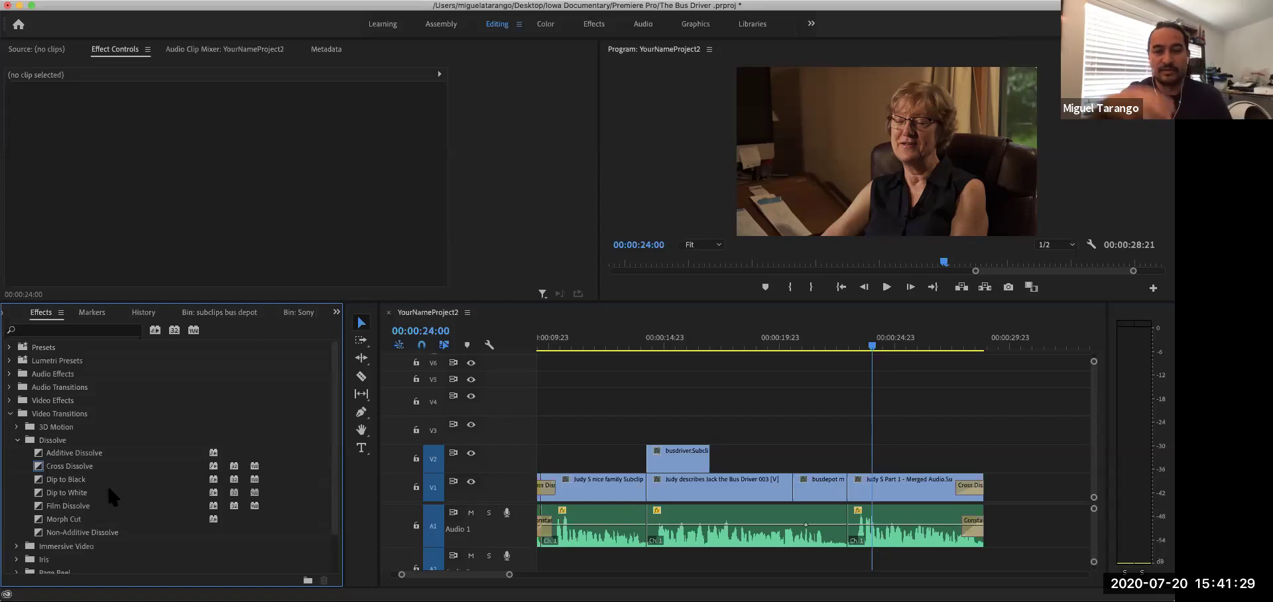
Move the playhead to the cut at 00:00:22:23 and apply Dip to White between the busdepot and last interview clips on V1.
left_click(37, 483)
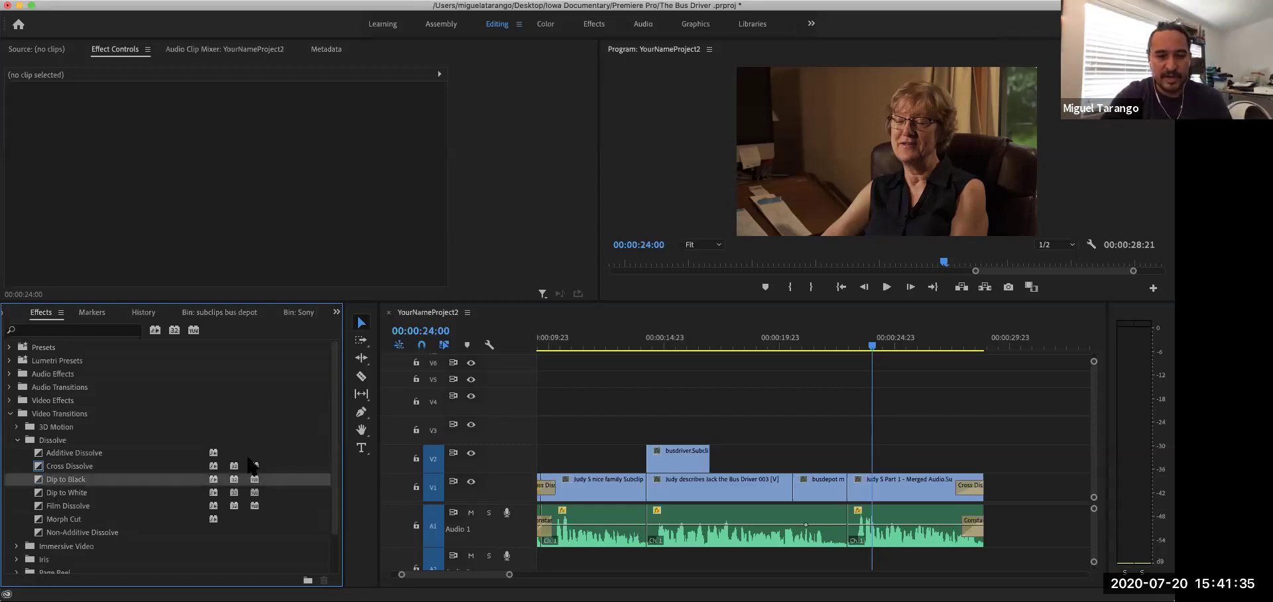
left_click(57, 493)
left_click_drag(872, 348, 845, 347)
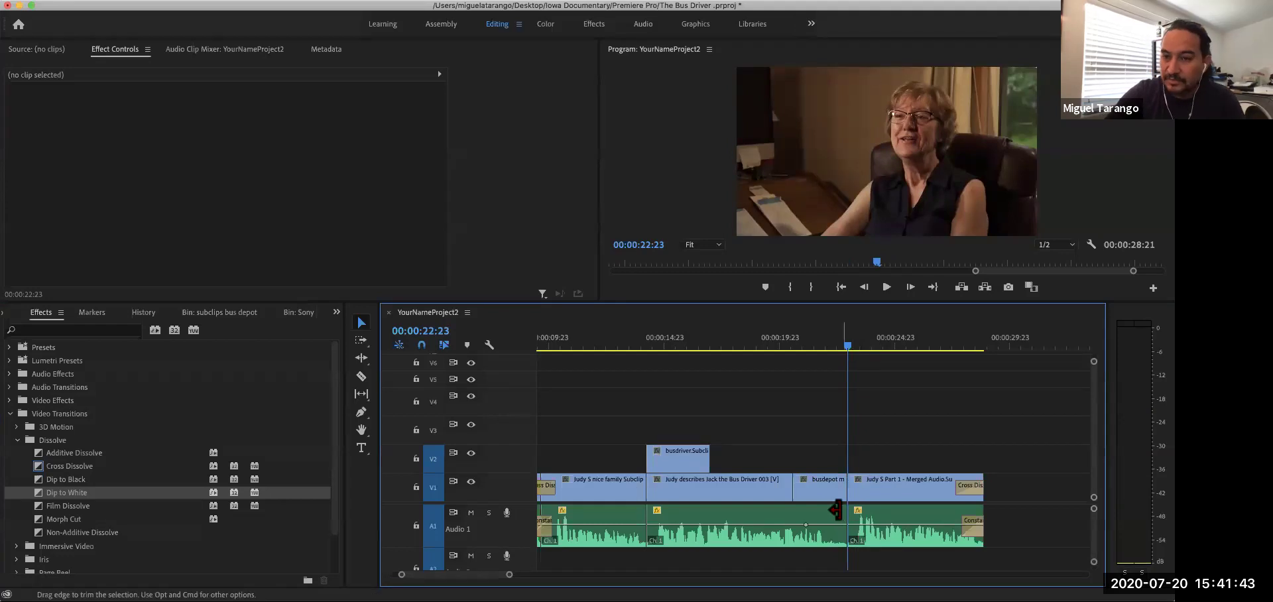
left_click(41, 493)
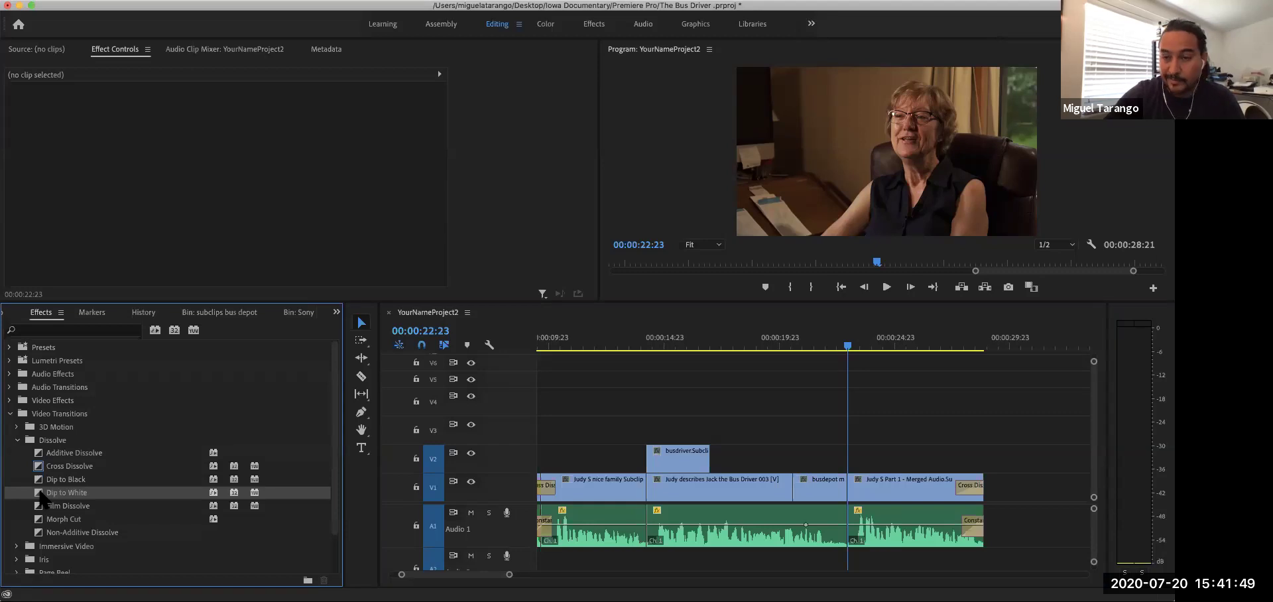
left_click_drag(41, 496, 850, 489)
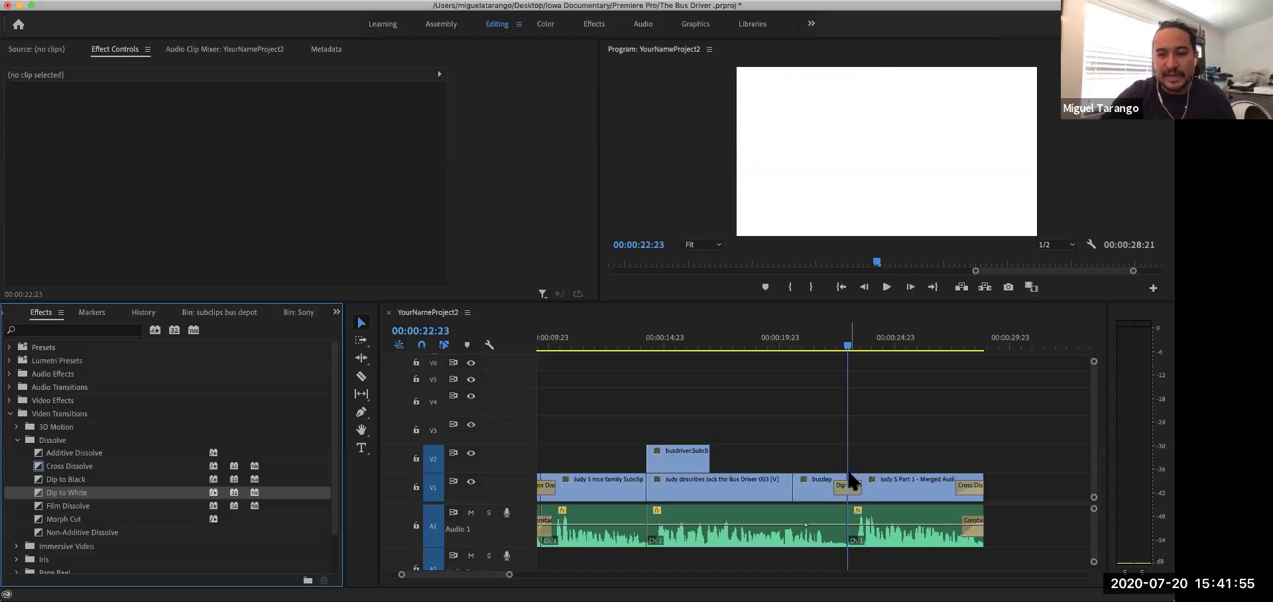
Delete the Dip to White transition and apply the default transitions at the V1 and A1 cut into the last interview clip.
left_click_drag(847, 347, 812, 358)
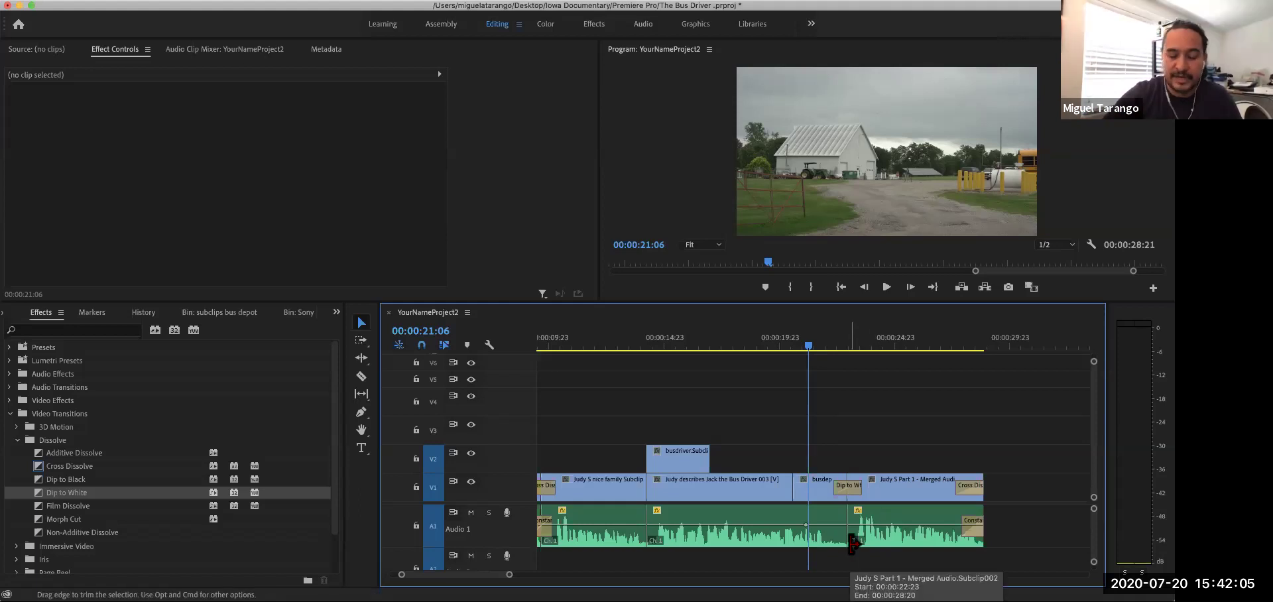
left_click(843, 488)
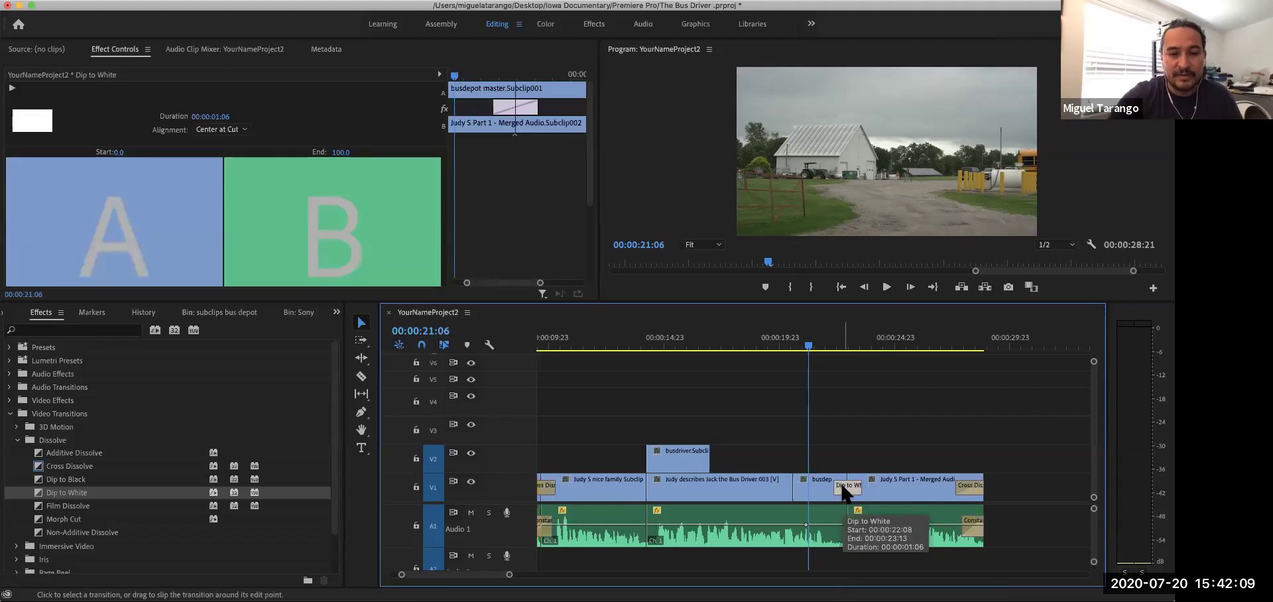
key("Delete")
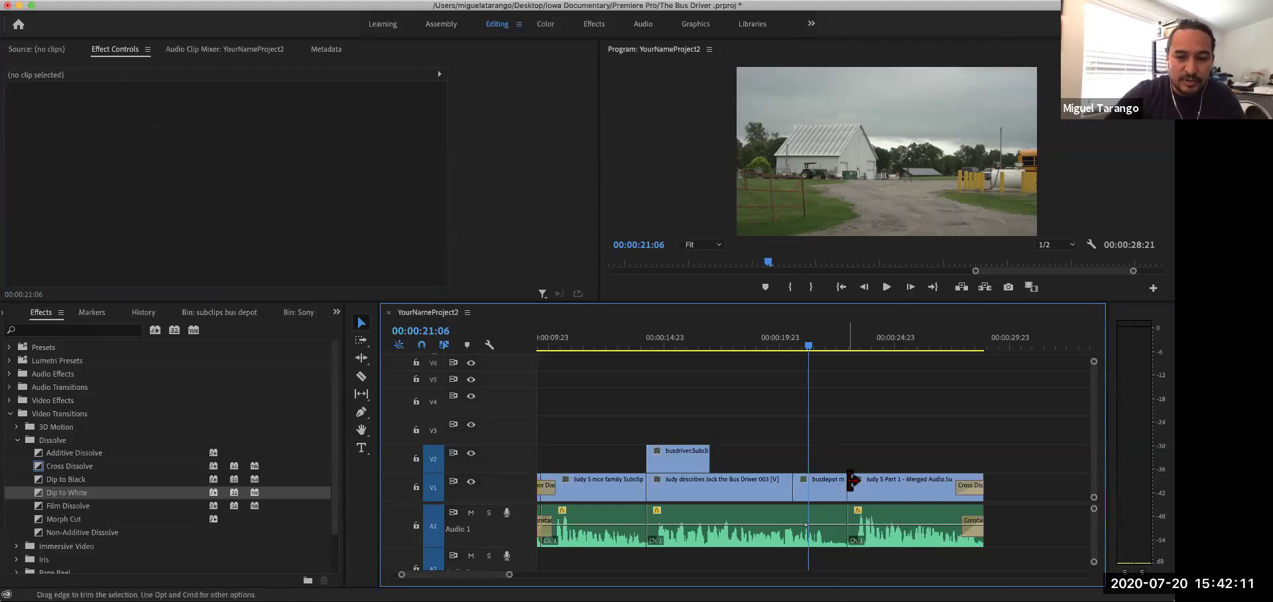
right_click(848, 488)
left_click(901, 564)
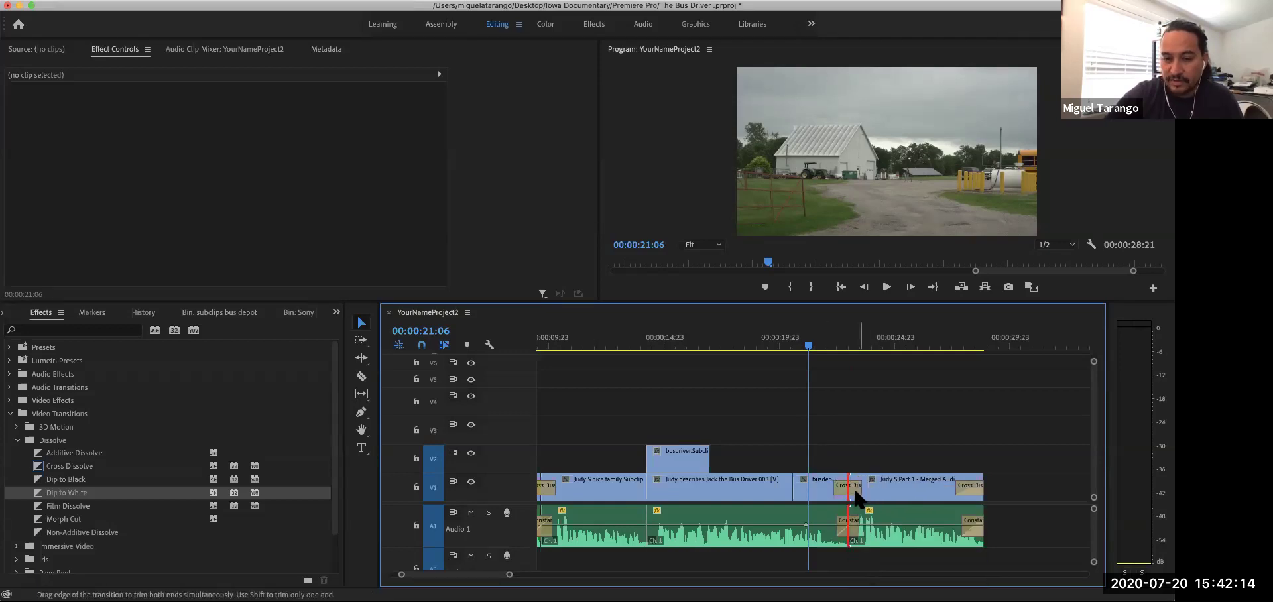
Replace the Cross Dissolve at the V1 cut between the busdepot and last interview clips with Dip to White, keeping the audio transition.
left_click(855, 494)
key("Delete")
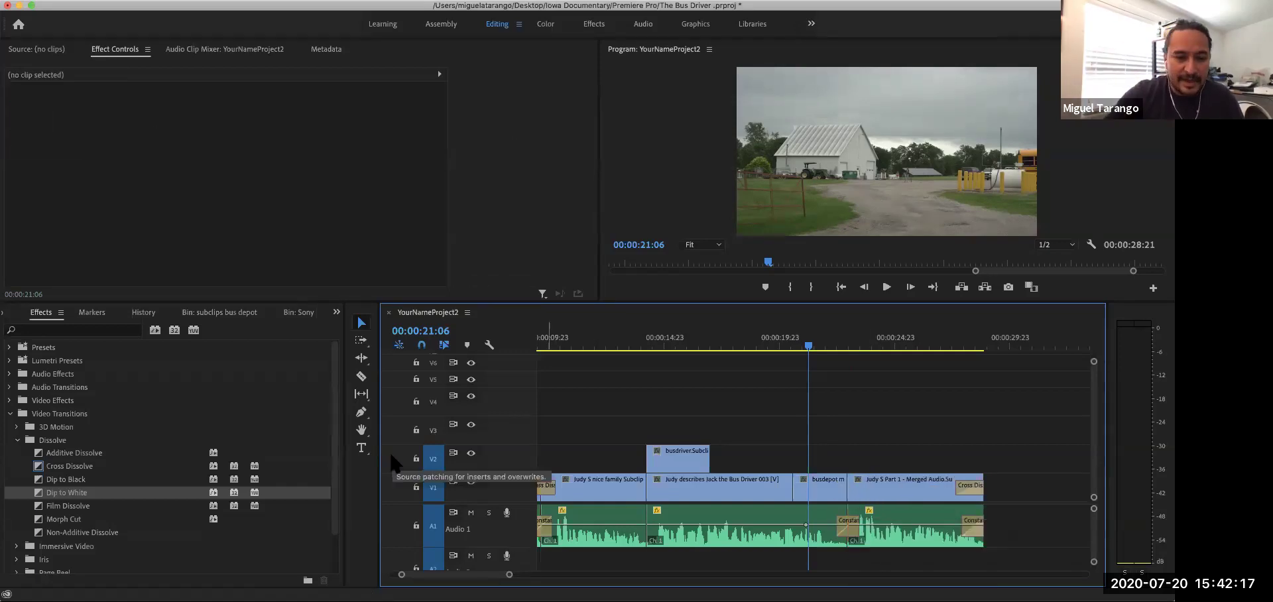
left_click_drag(49, 494, 851, 490)
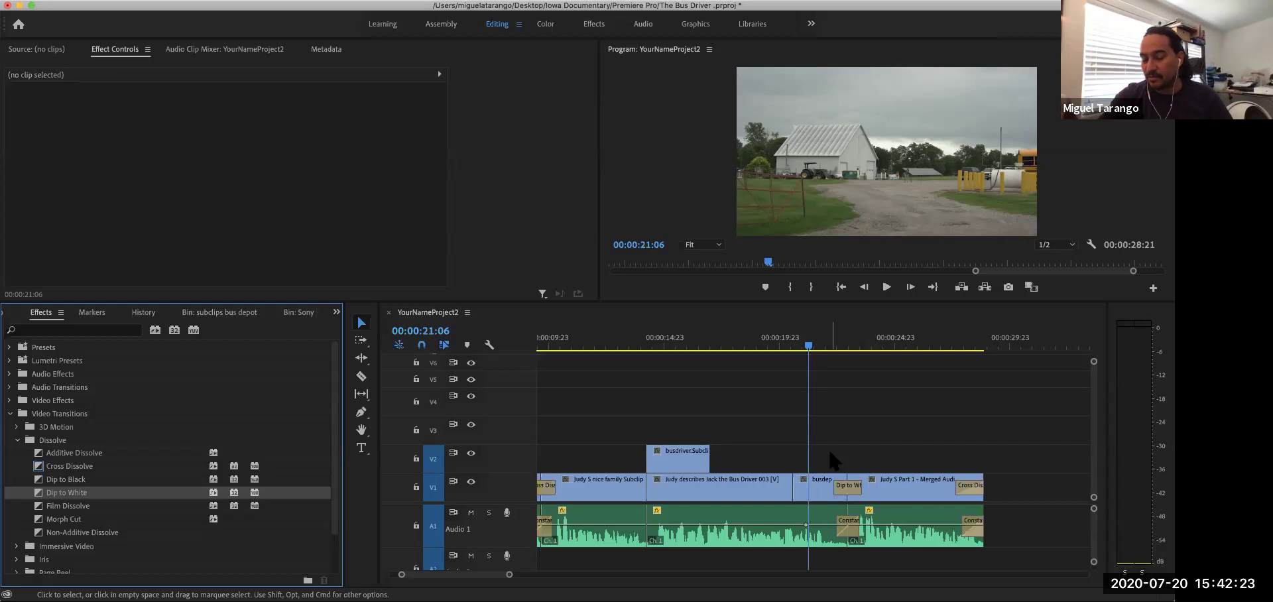
Play from 00:00:20:11 through the Dip to White transition into the last interview clip.
left_click(790, 346)
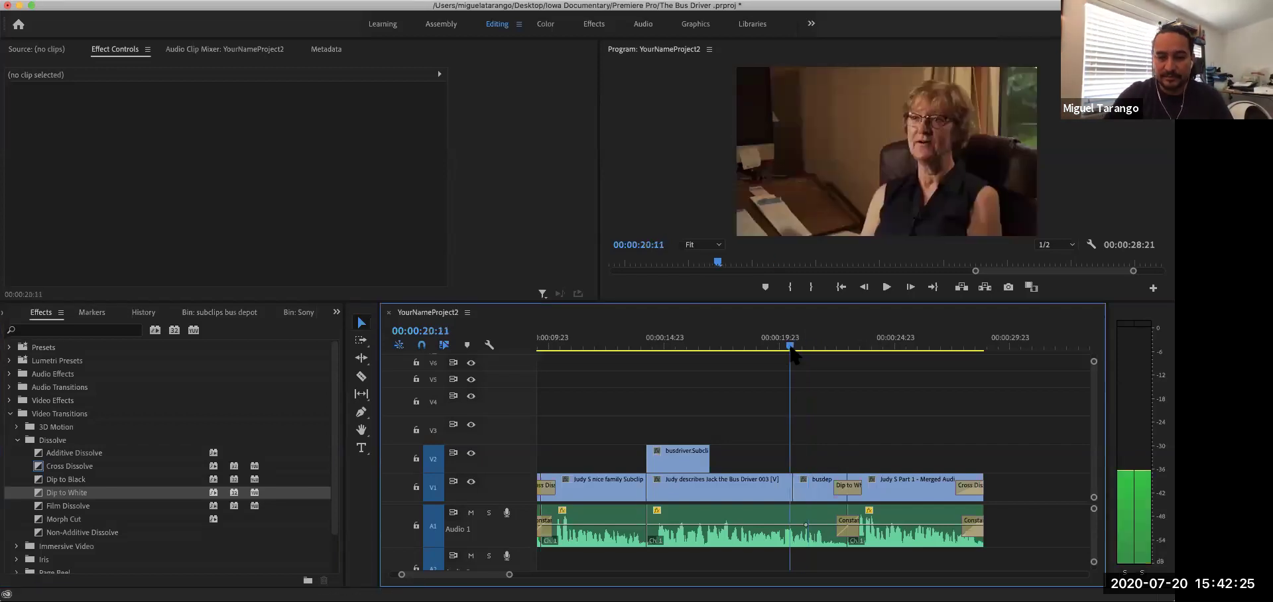
key("space")
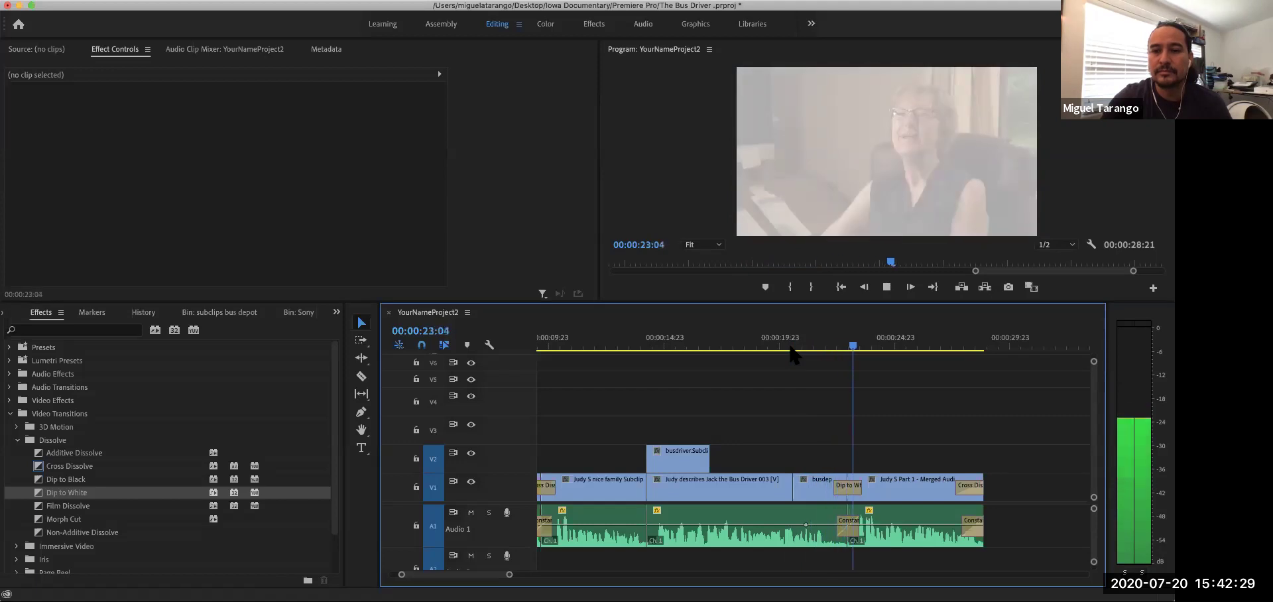
key("space")
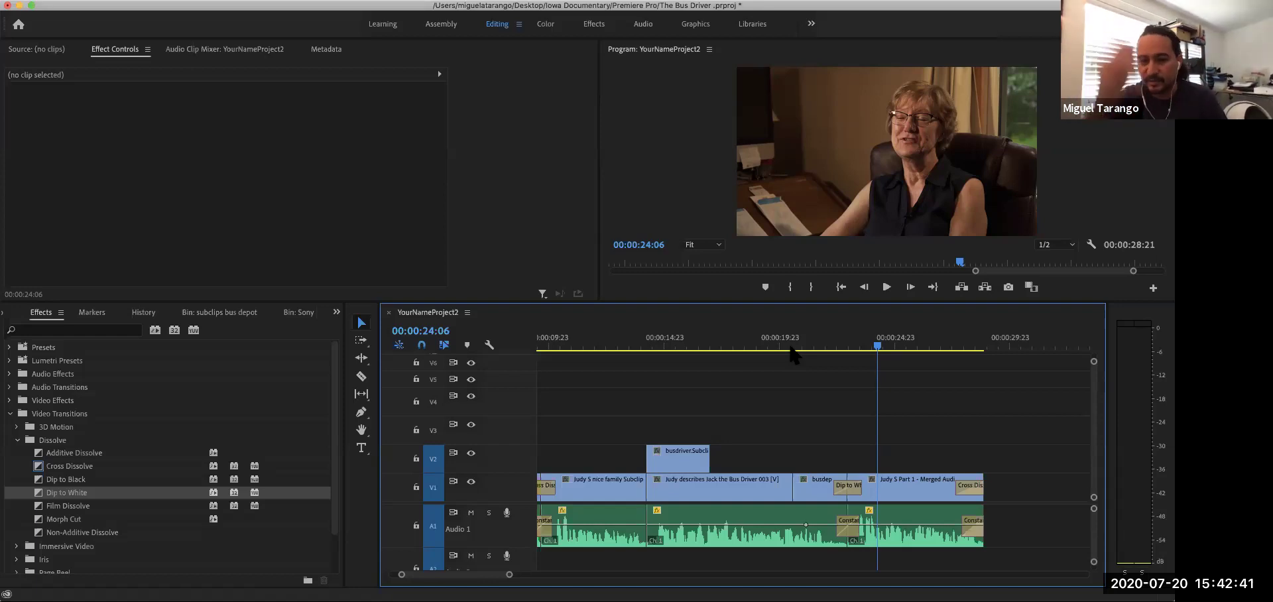
Delete Dip to White from the V1 cut before the last interview clip and apply Dip to Black there.
left_click(848, 484)
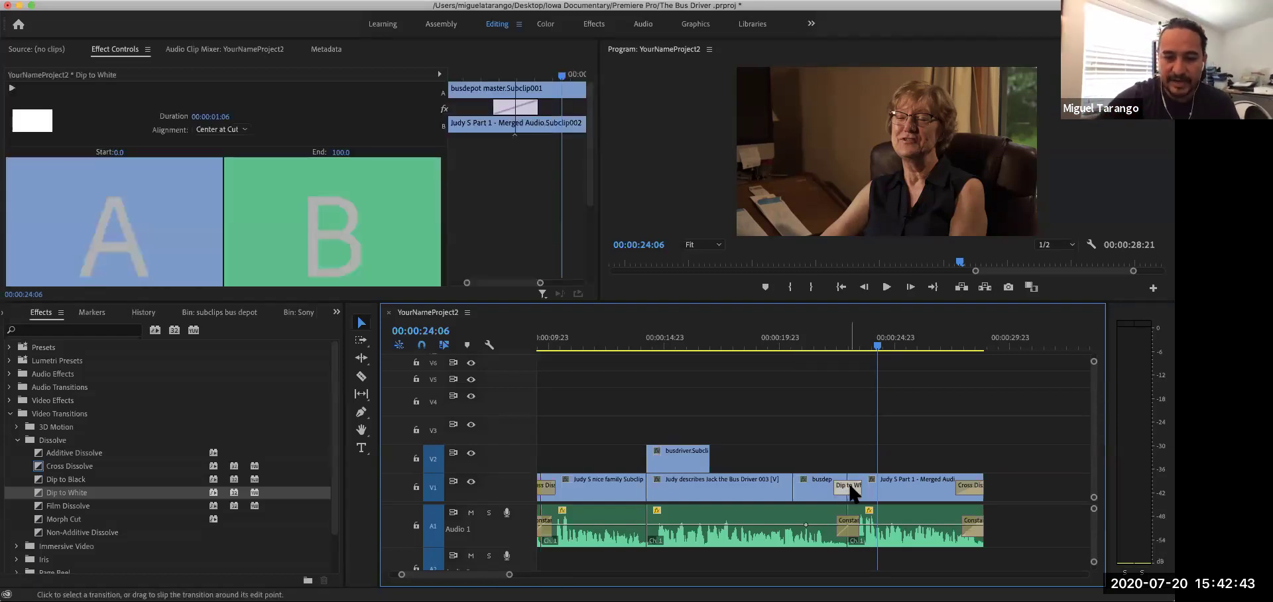
key("BackSpace")
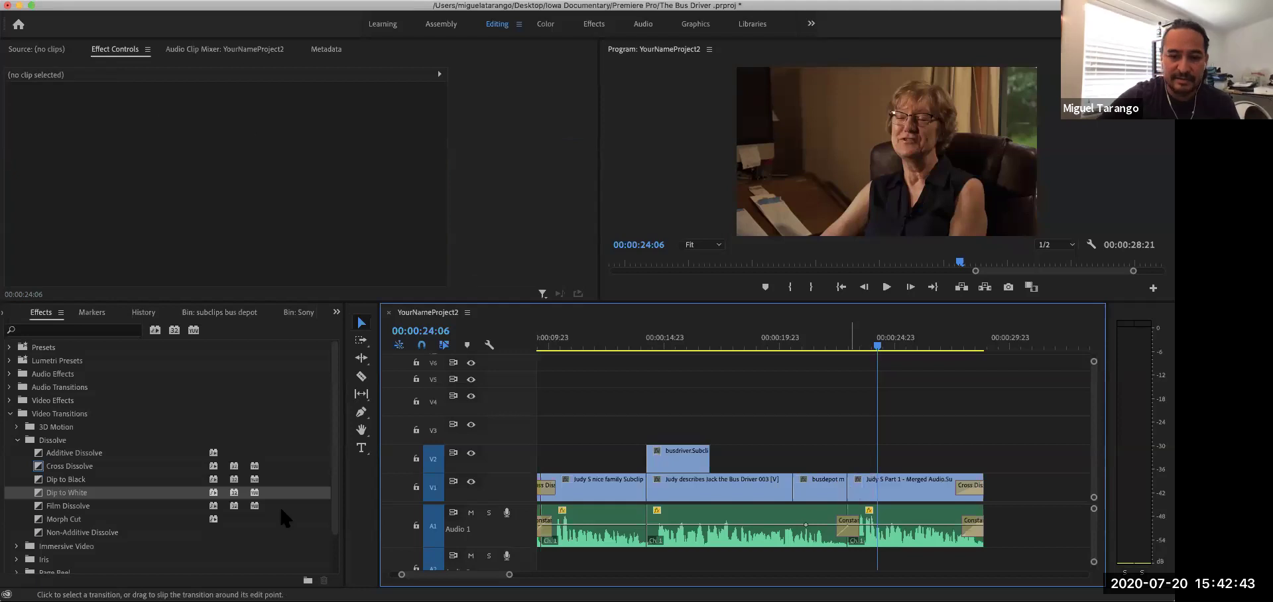
left_click(38, 484)
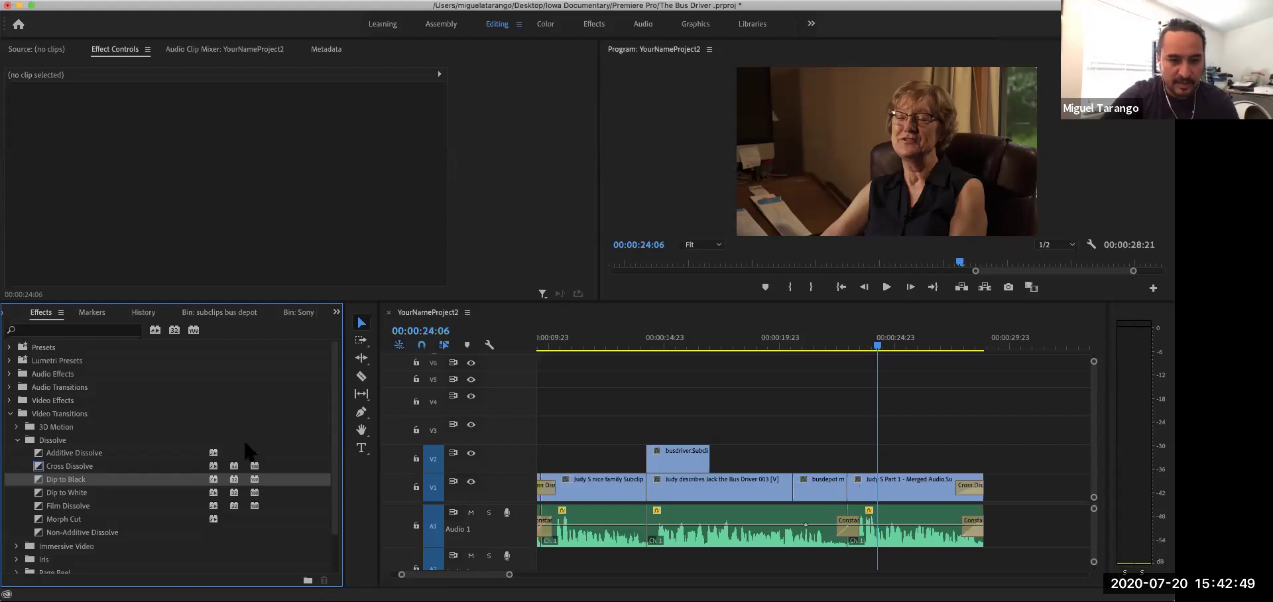
left_click_drag(45, 487, 852, 497)
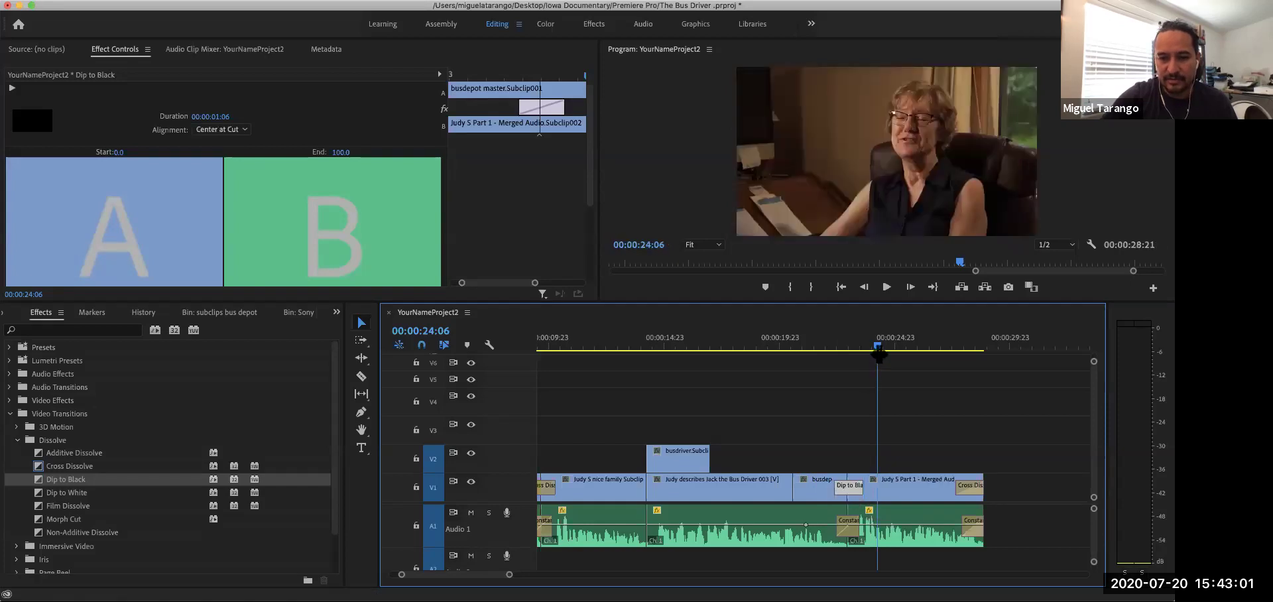
Move the playhead back before the Dip to Black transition and play through it into the last interview clip.
left_click_drag(871, 348, 825, 356)
key("space")
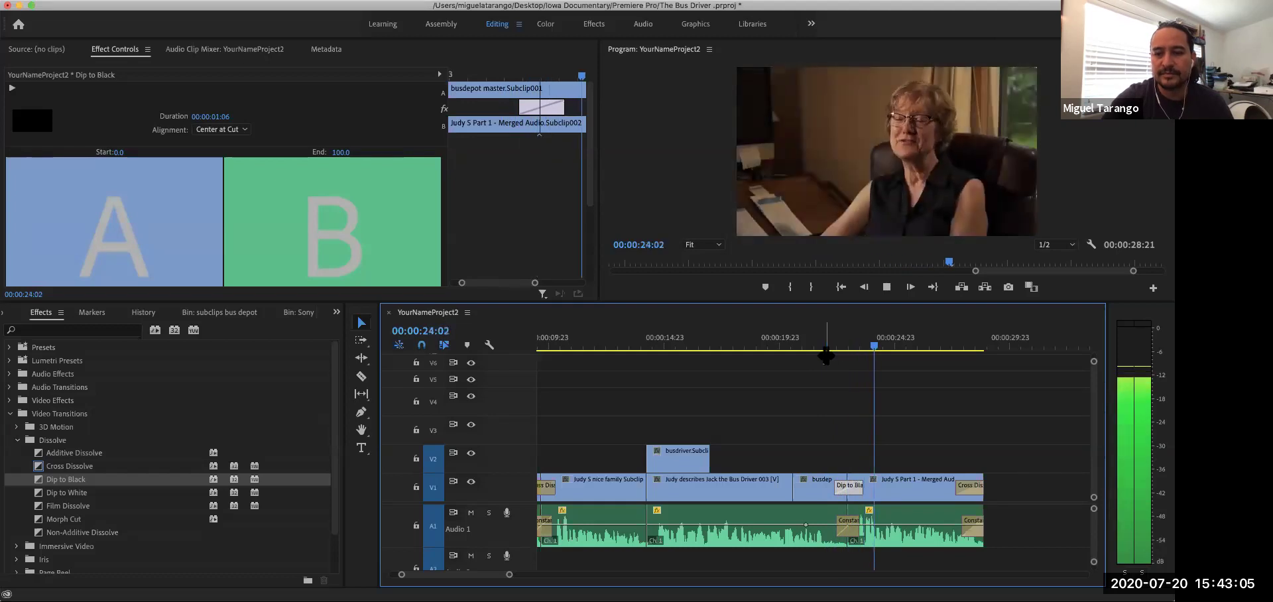
key("space")
Extend the start of the Dip to Black transition to a duration of 00:00:02:14 and play through it.
left_click_drag(842, 487, 802, 493)
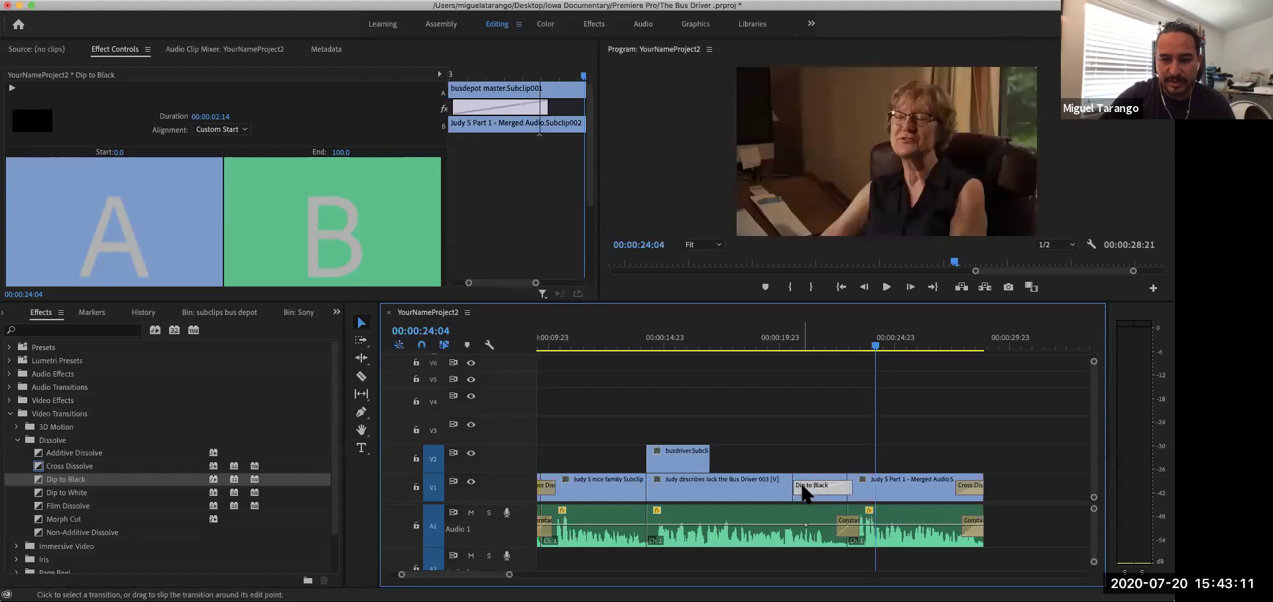
left_click(779, 403)
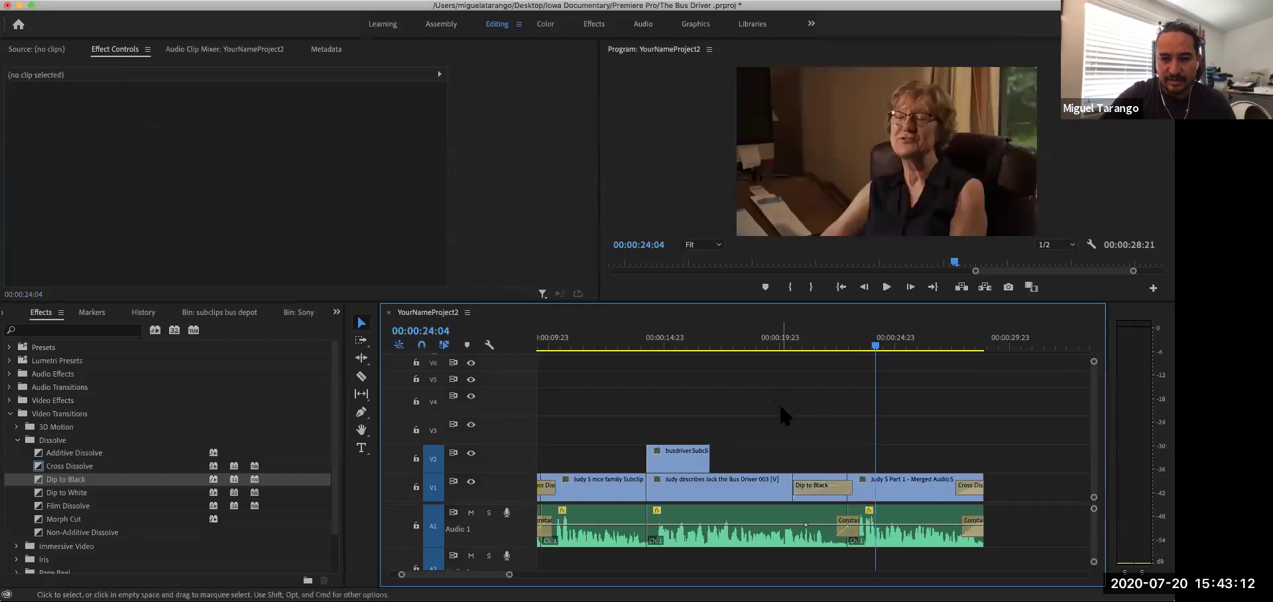
left_click(776, 340)
key("space")
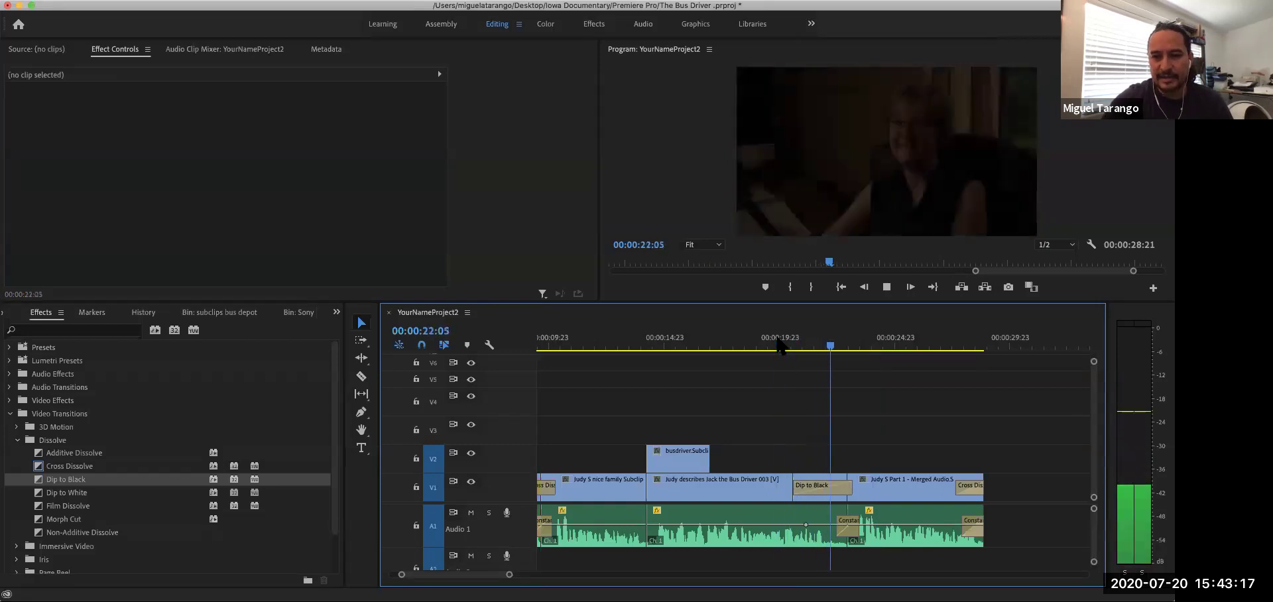
key("space")
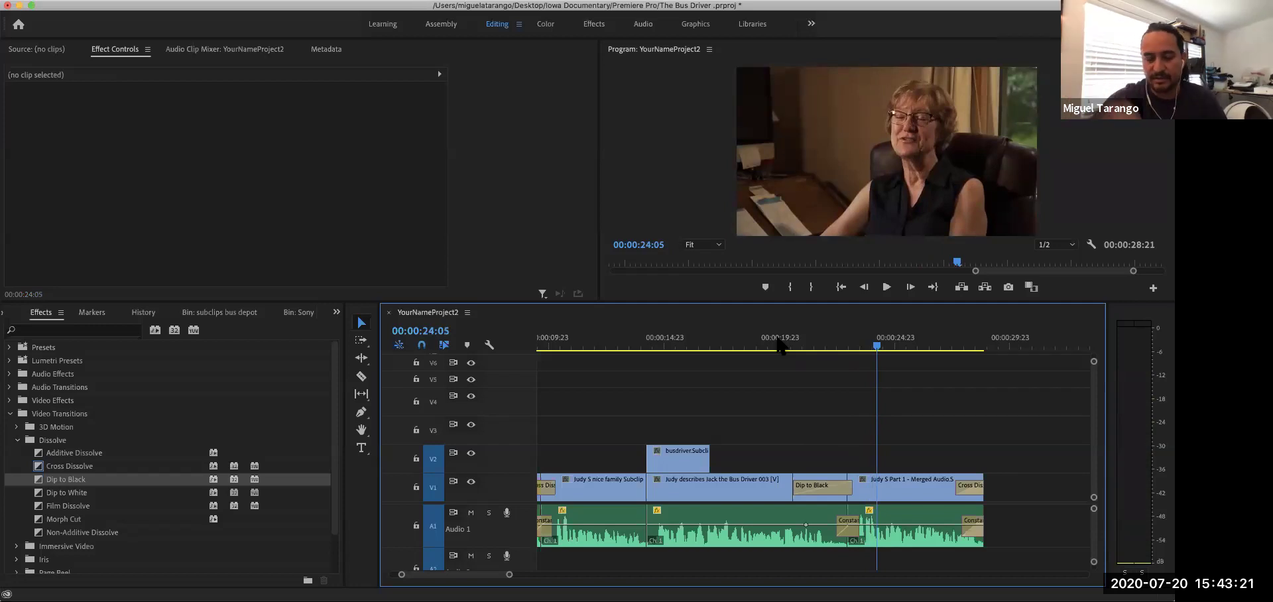
Shift the Dip to Black transition so most of it covers the last interview clip, and play through it.
left_click_drag(843, 489, 879, 488)
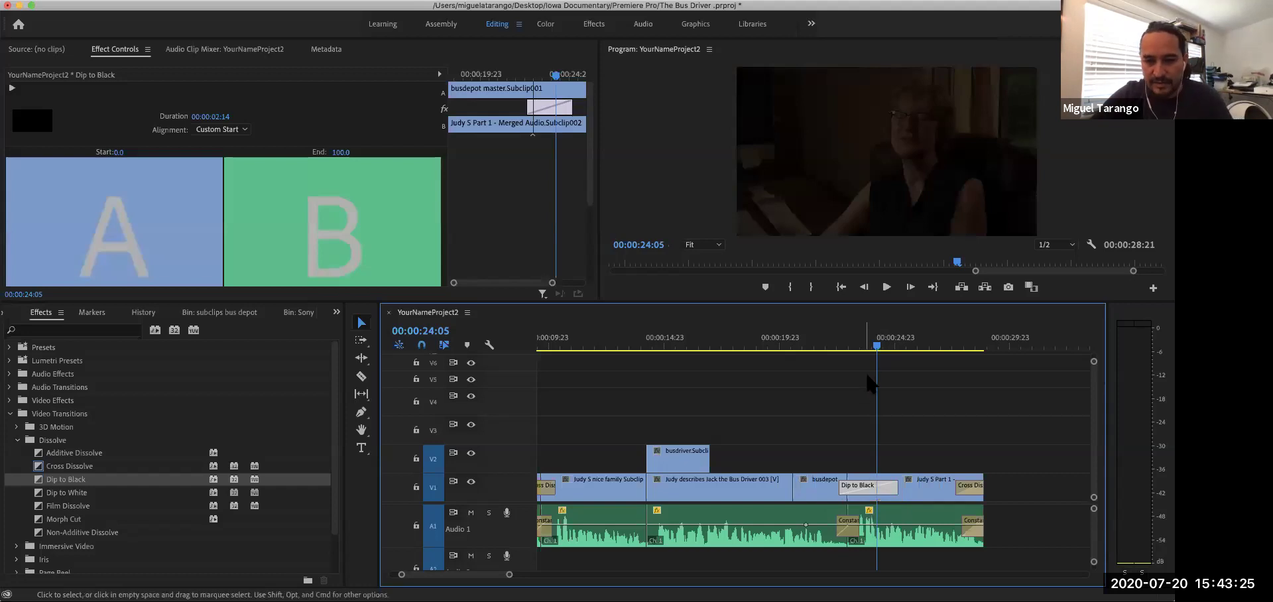
left_click(831, 346)
left_click(798, 348)
key("space")
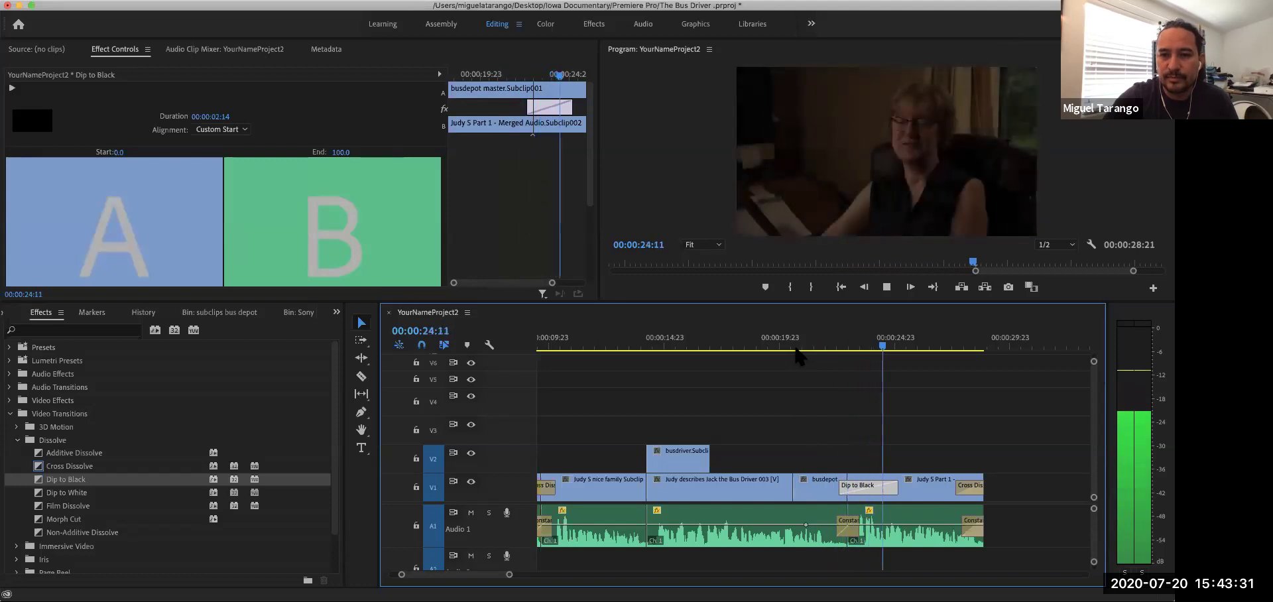
key("space")
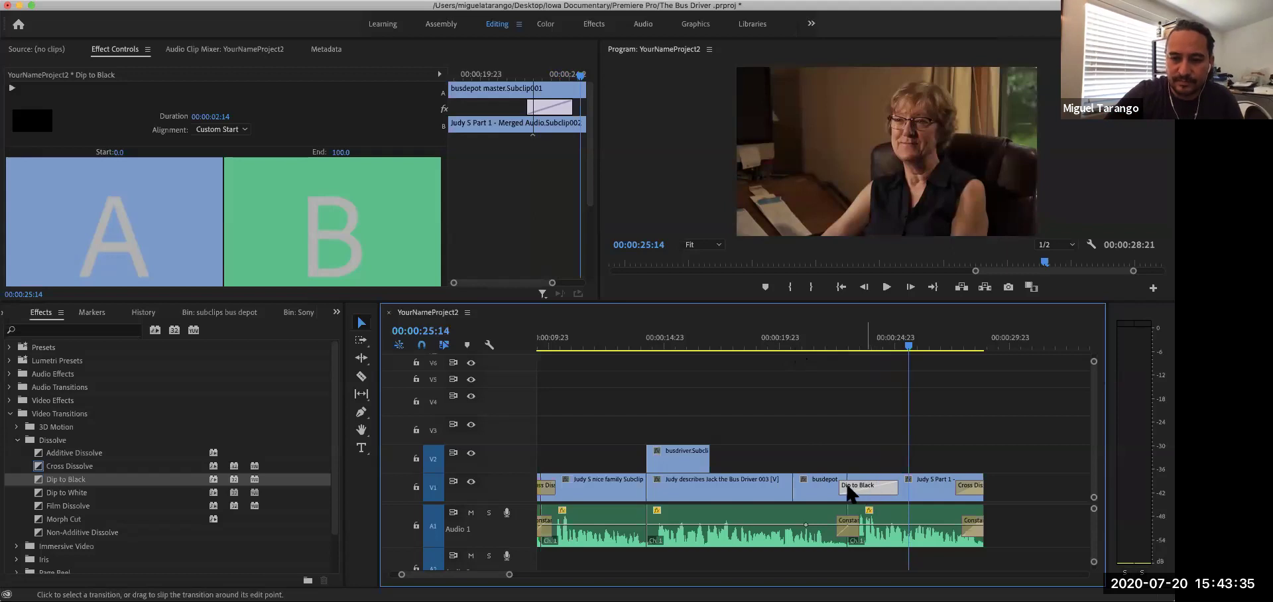
Delete the Dip to Black transition and apply Iris Cross from the Iris group at the V1 cut into the last interview clip.
key("Delete")
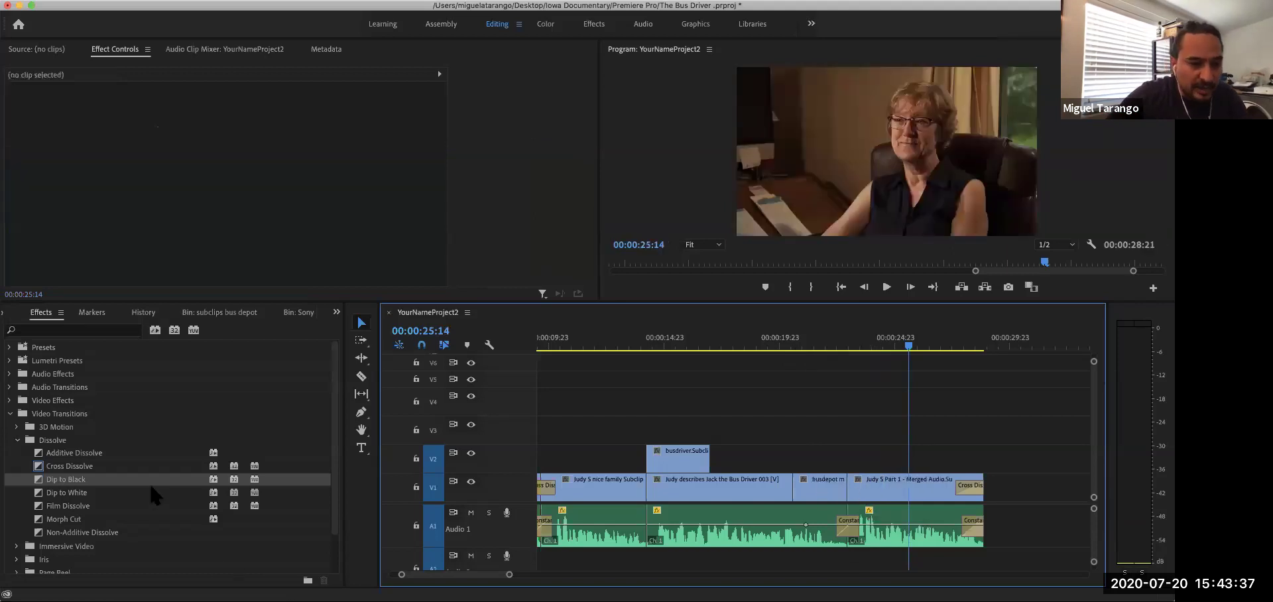
left_click(18, 440)
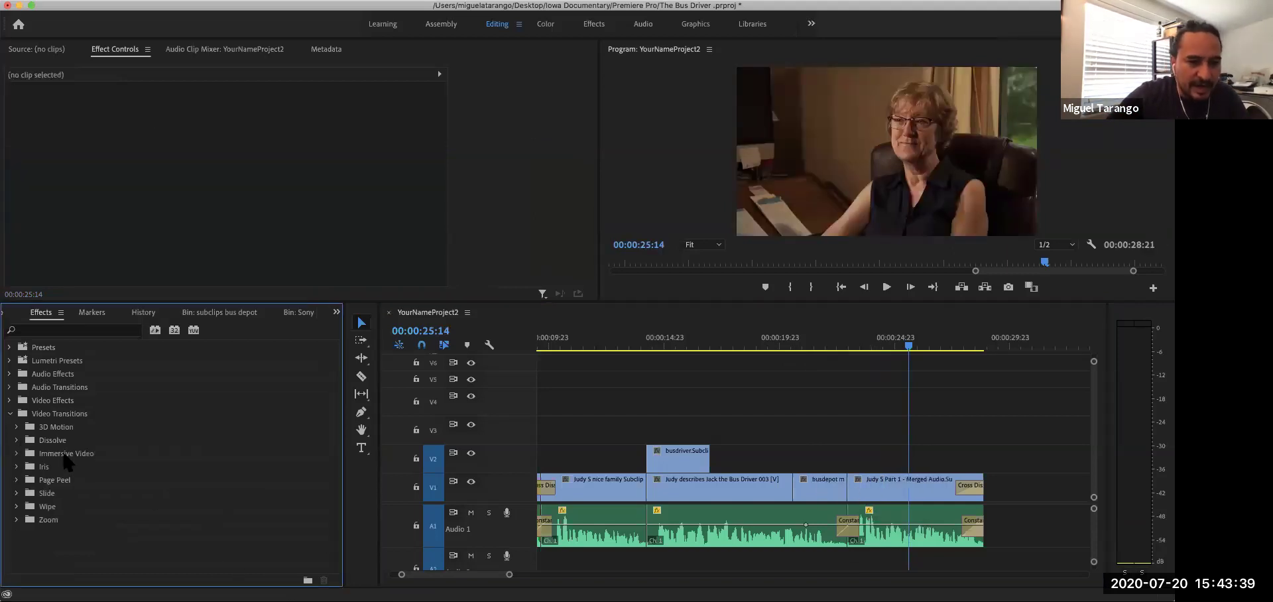
left_click(17, 466)
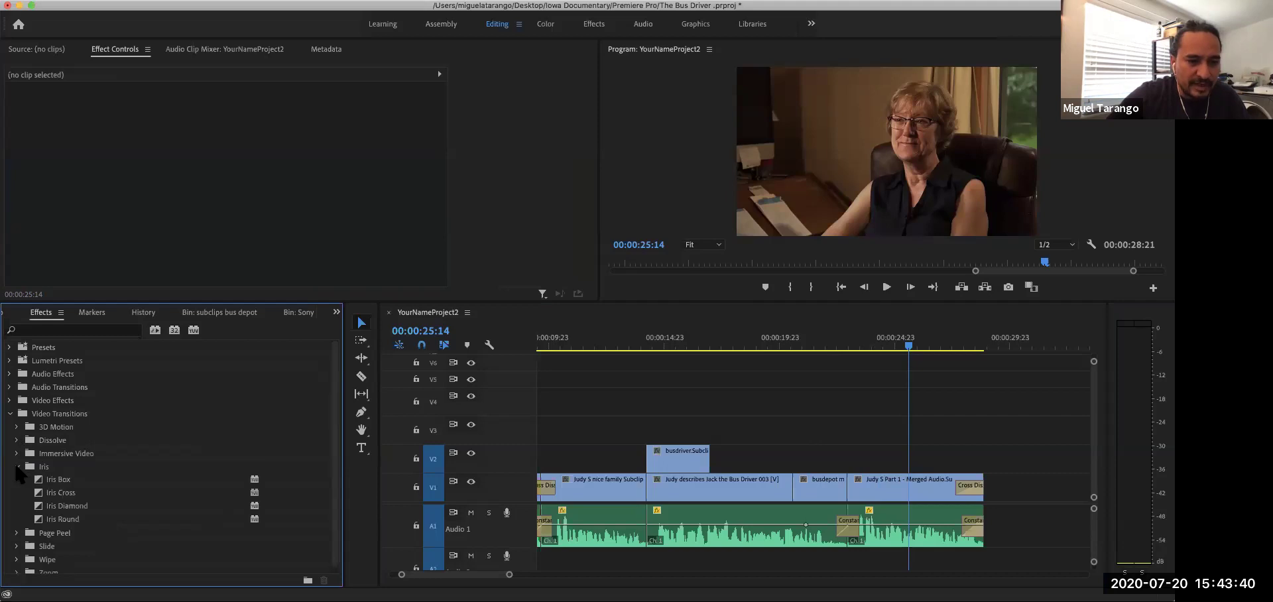
left_click(40, 494)
left_click_drag(37, 497, 851, 490)
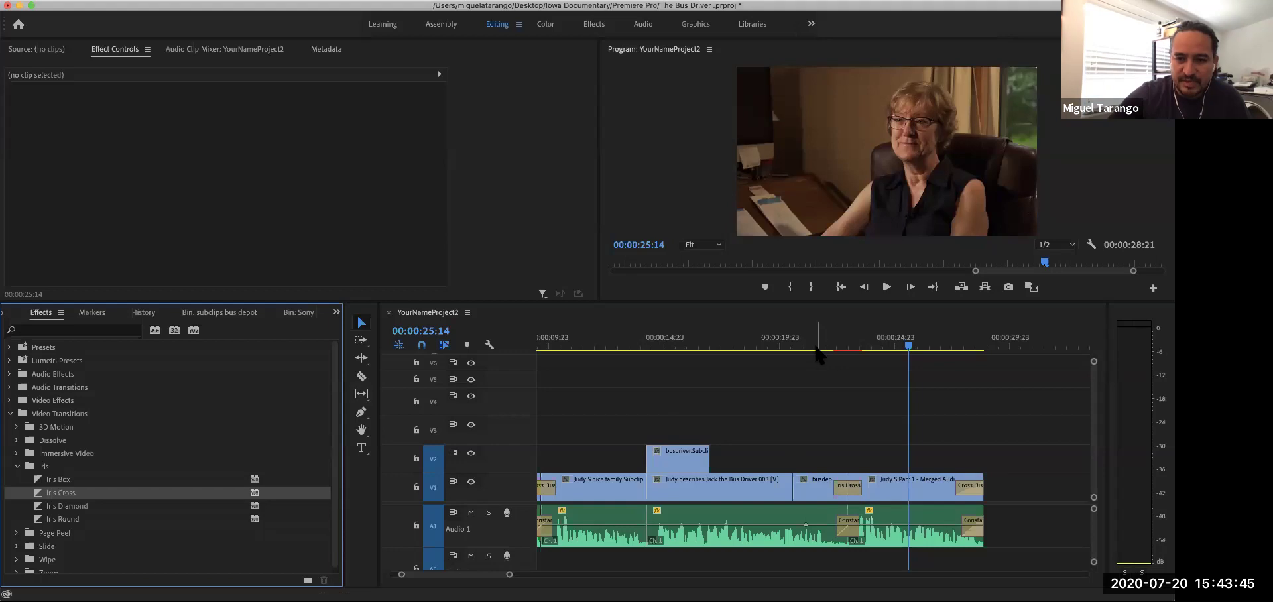
Play from 00:00:21:15 through the Iris Cross transition and examine the program preview's playback resolution options.
left_click(815, 346)
key("space")
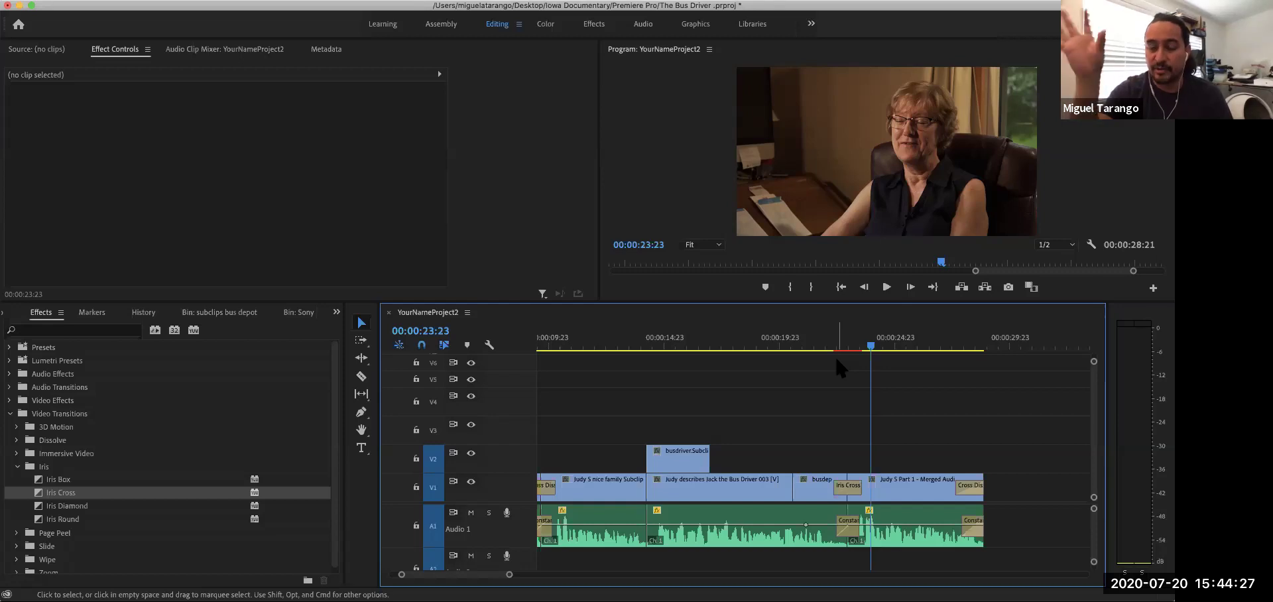
left_click(817, 345)
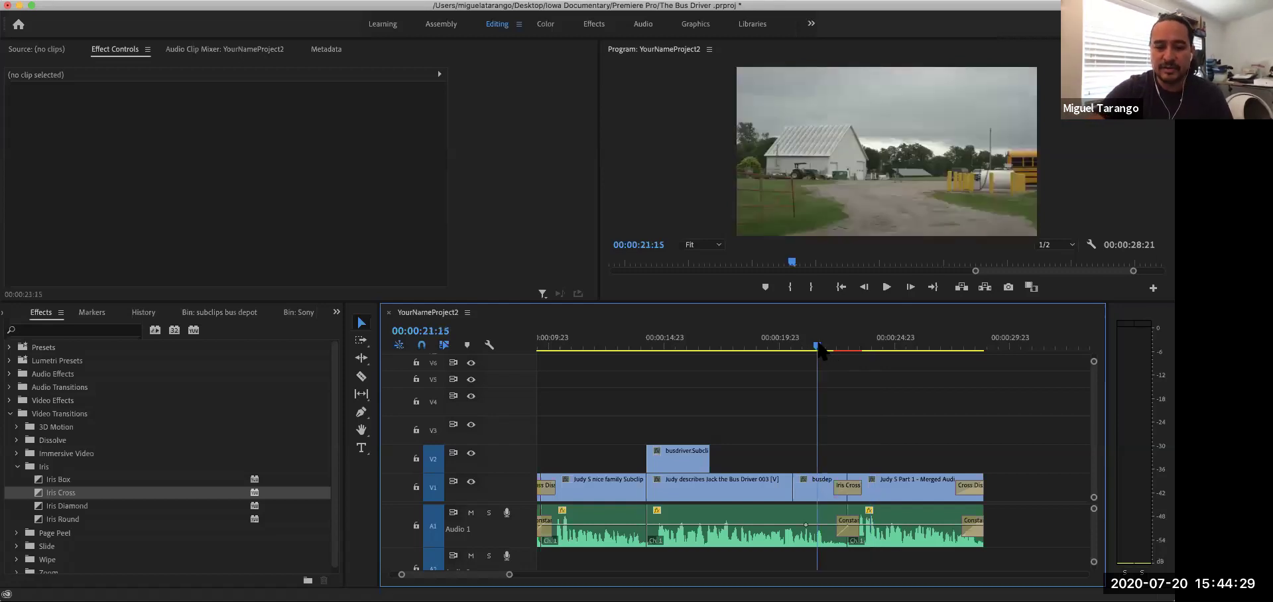
key("space")
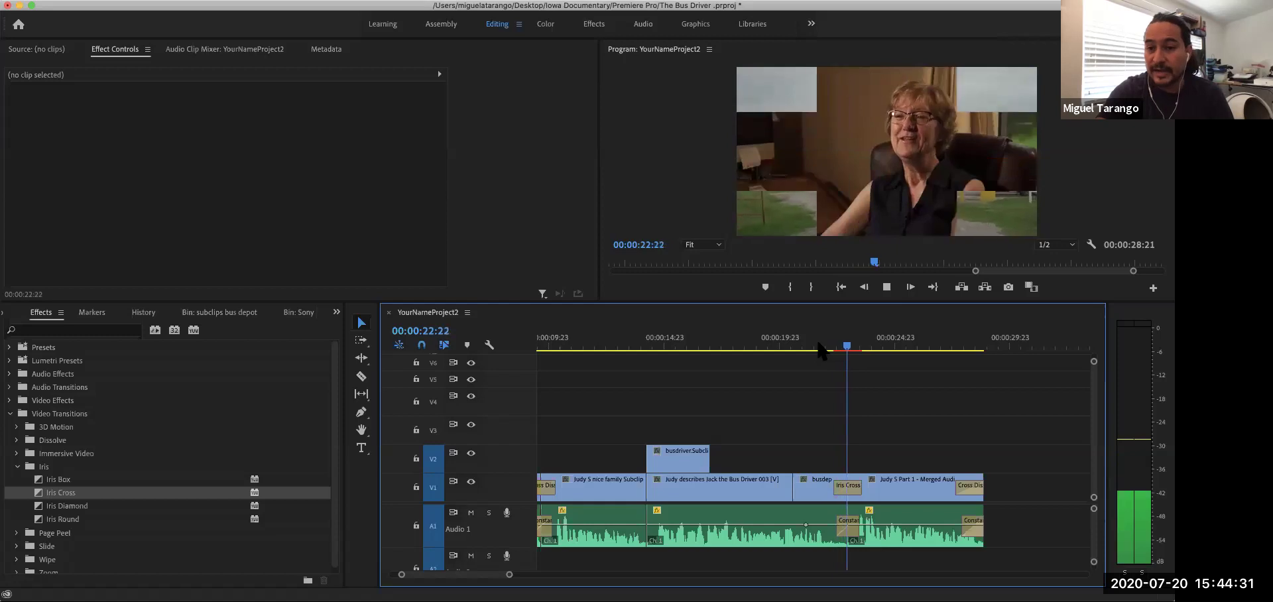
key("space")
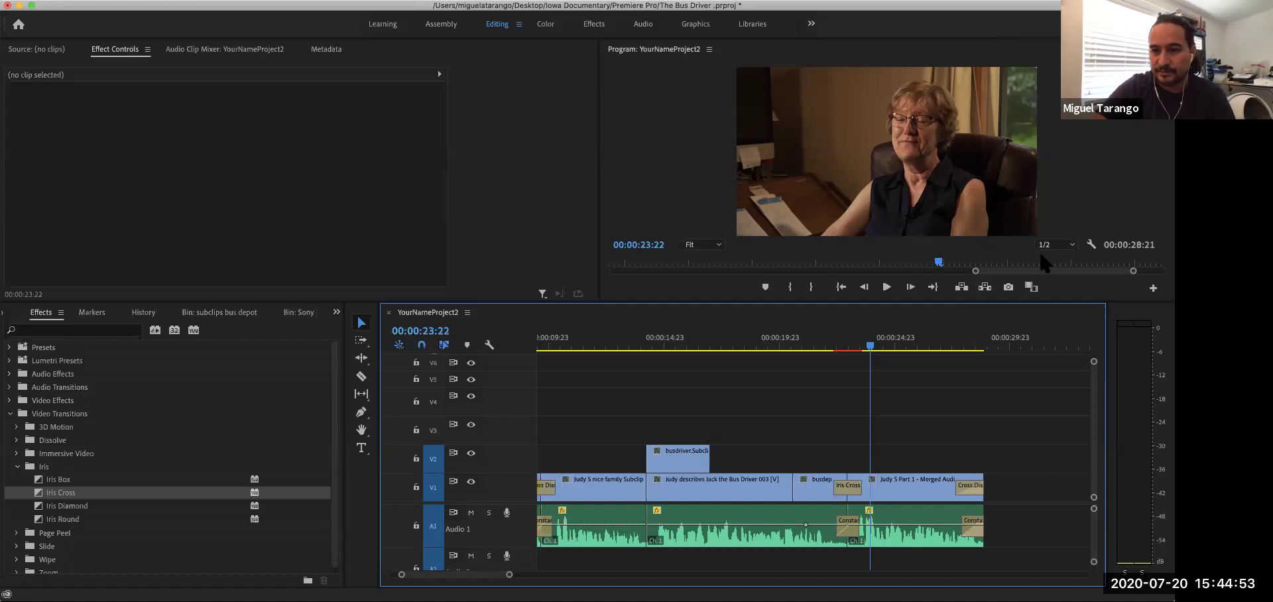
left_click(1060, 248)
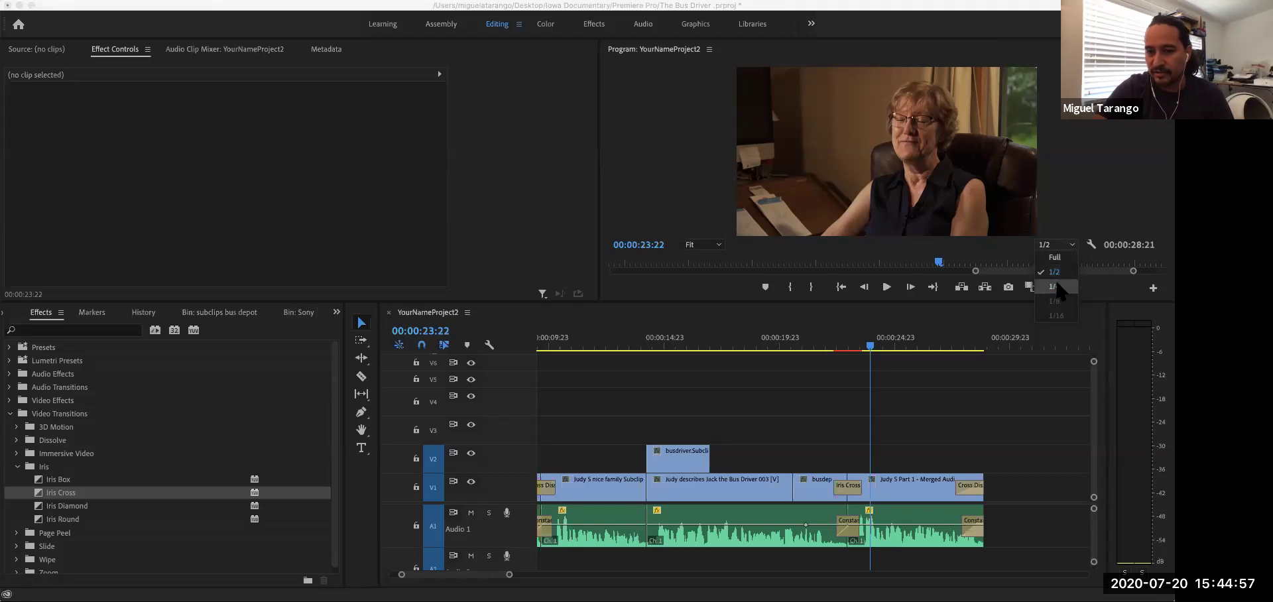
left_click(1062, 205)
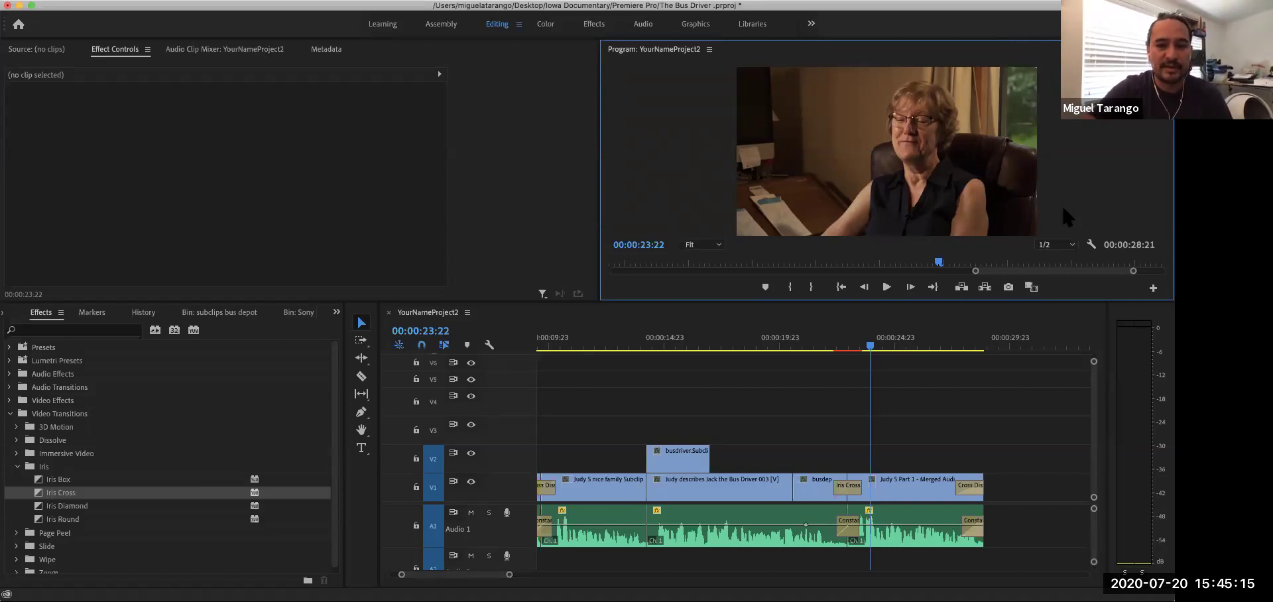
Render the sequence's previews for the Iris Cross section, stop playback and return the timeline view to that transition.
mouse_move(872, 342)
left_mouse_down()
mouse_move(808, 340)
mouse_move(923, 344)
mouse_move(837, 344)
mouse_move(880, 346)
left_mouse_up()
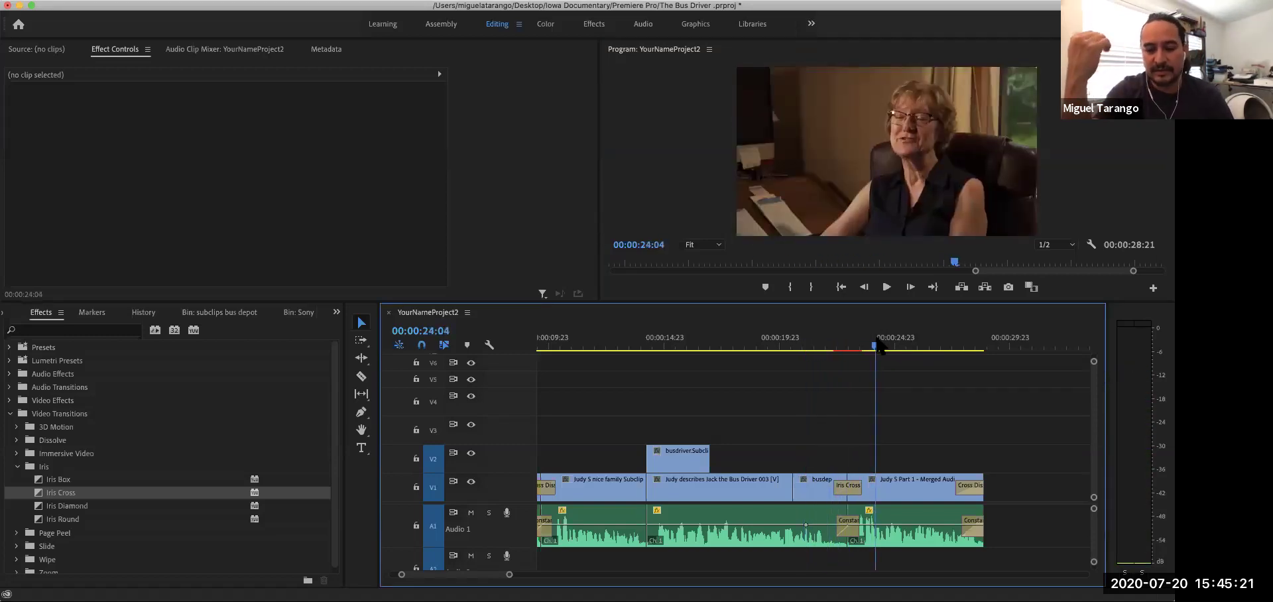
key("Return")
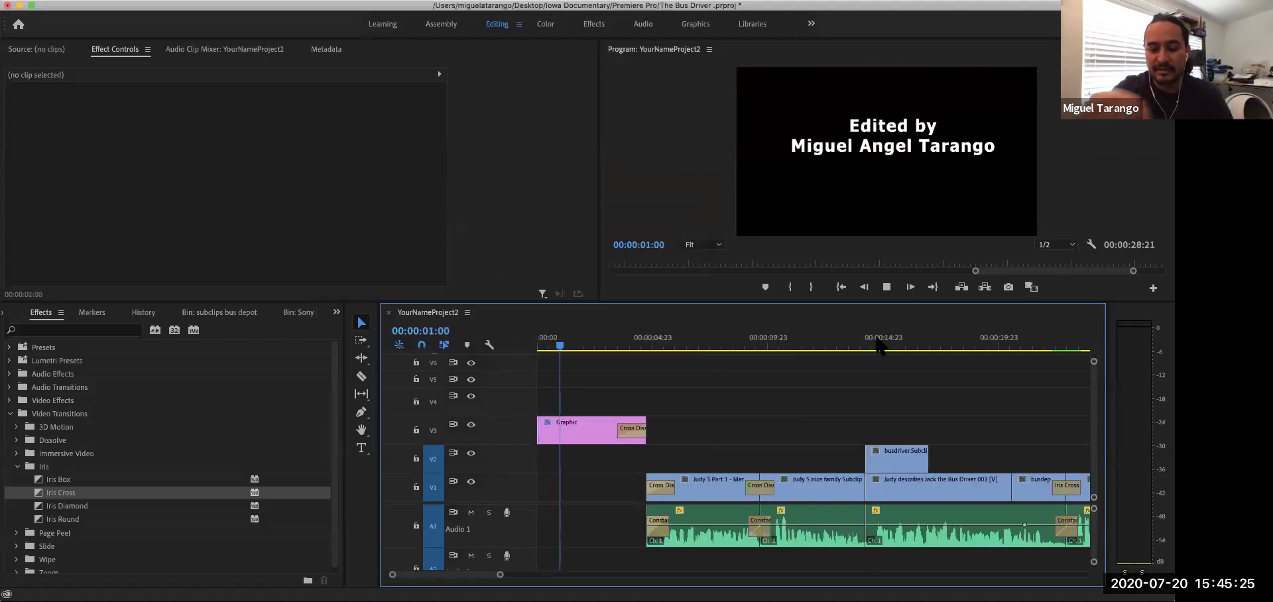
key("space")
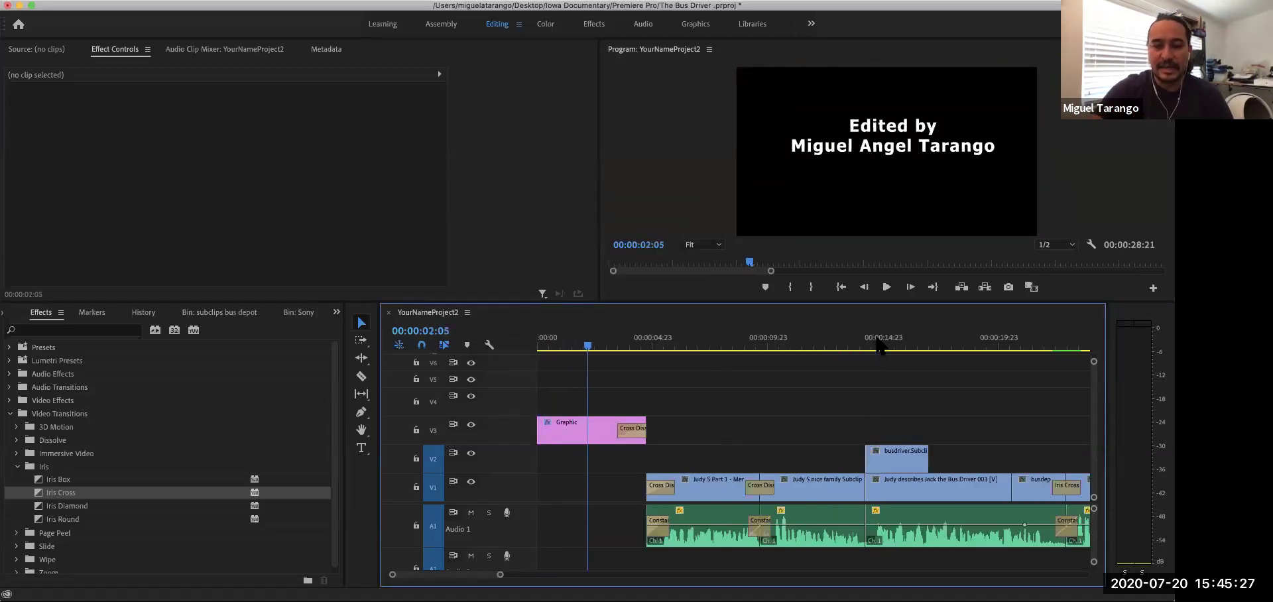
scroll(828, 351, "right", 5)
scroll(828, 351, "up", 2)
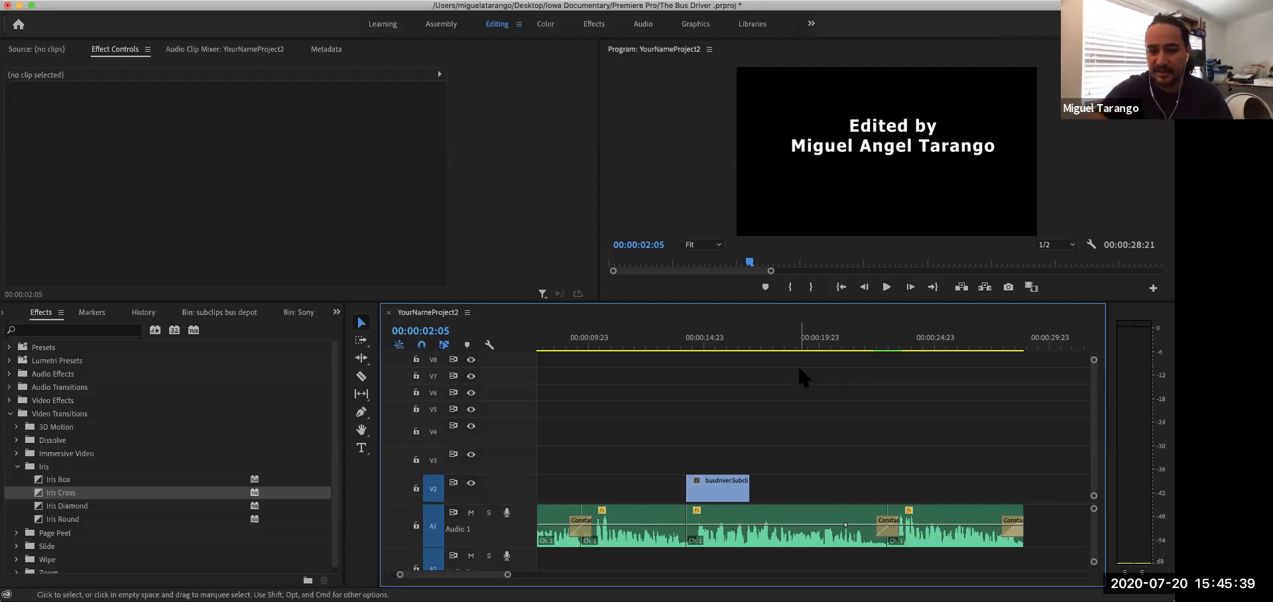
Play from 00:00:21:17 through the rendered Iris Cross transition several times to check its playback.
scroll(794, 461, "down", 2)
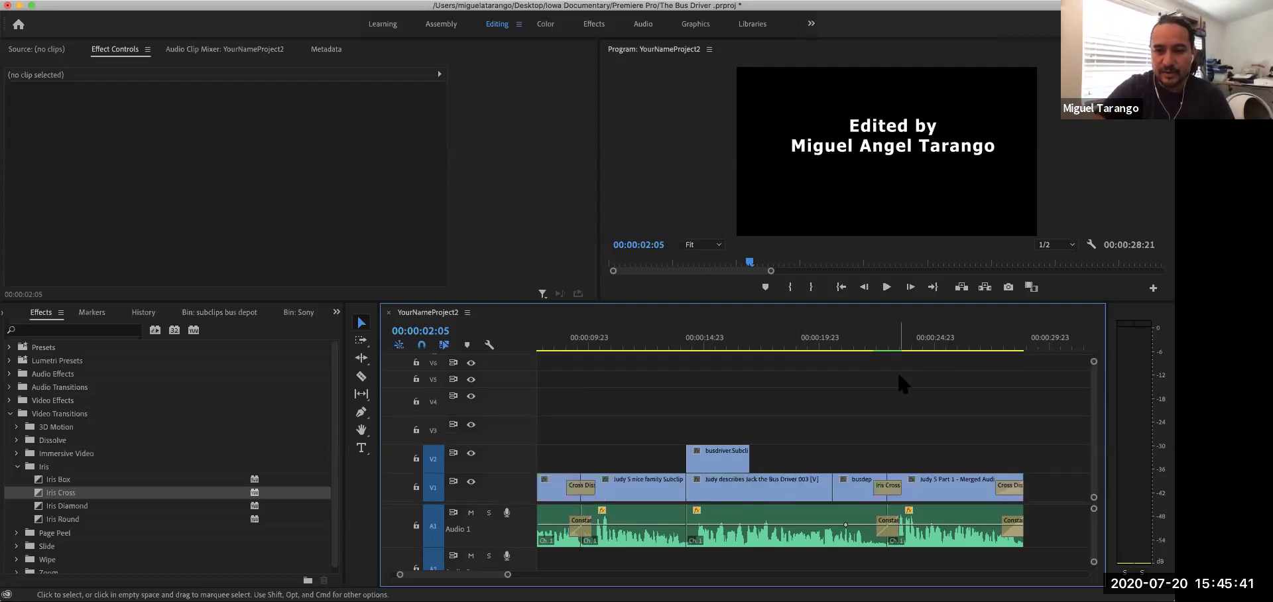
left_click(859, 346)
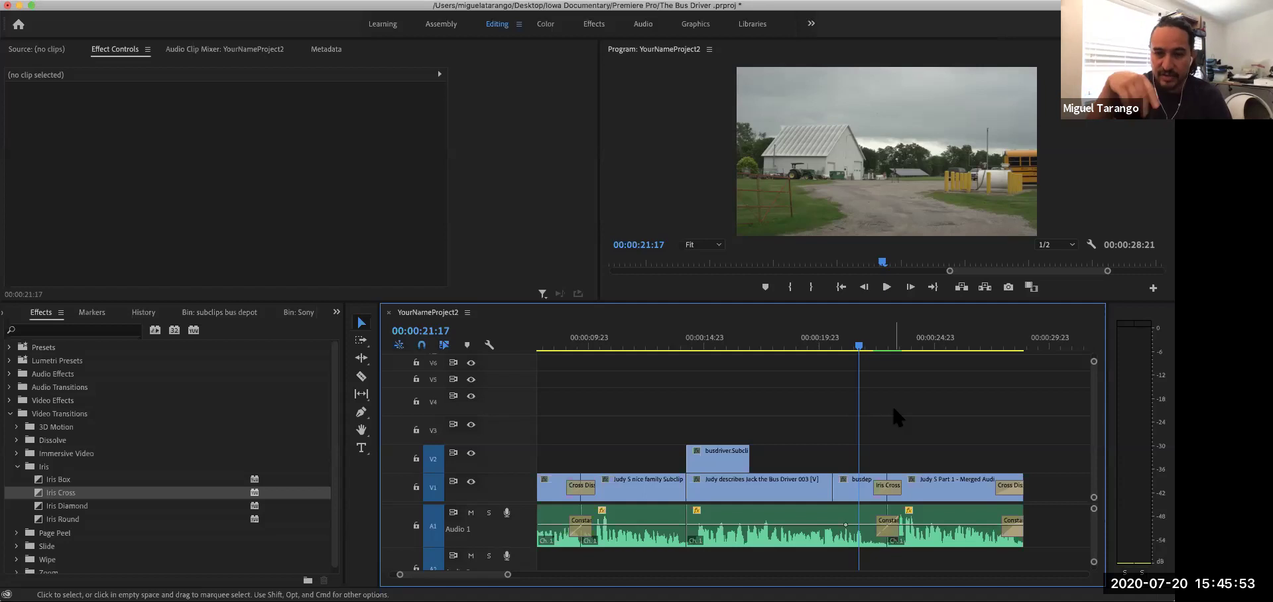
key("space")
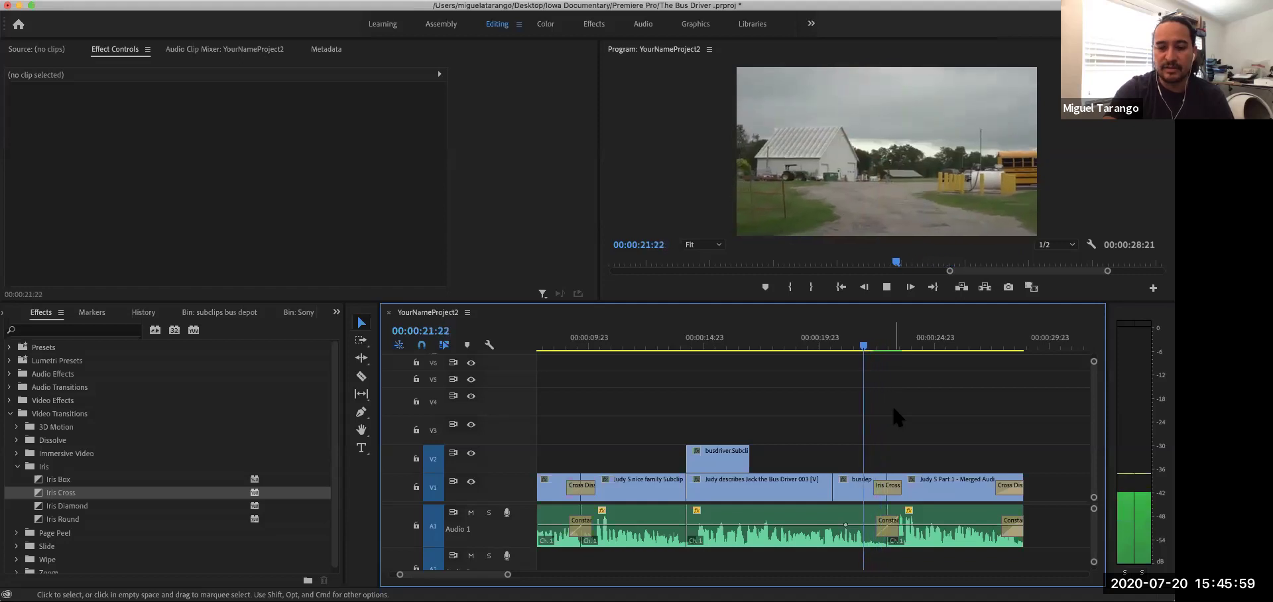
key("space")
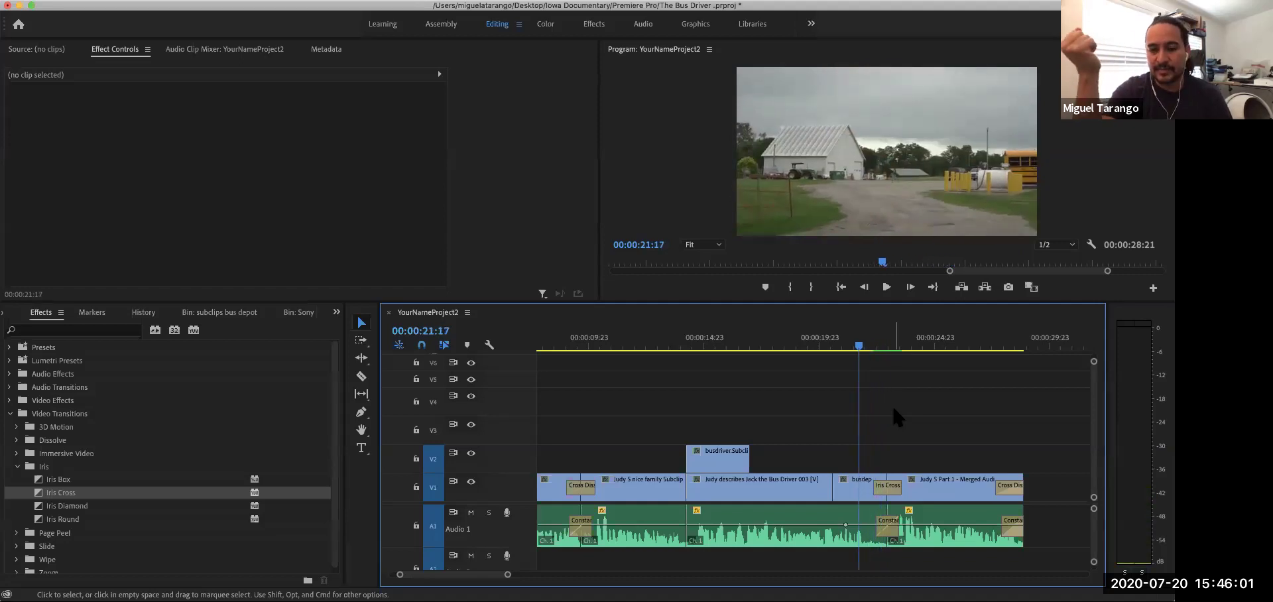
key("space")
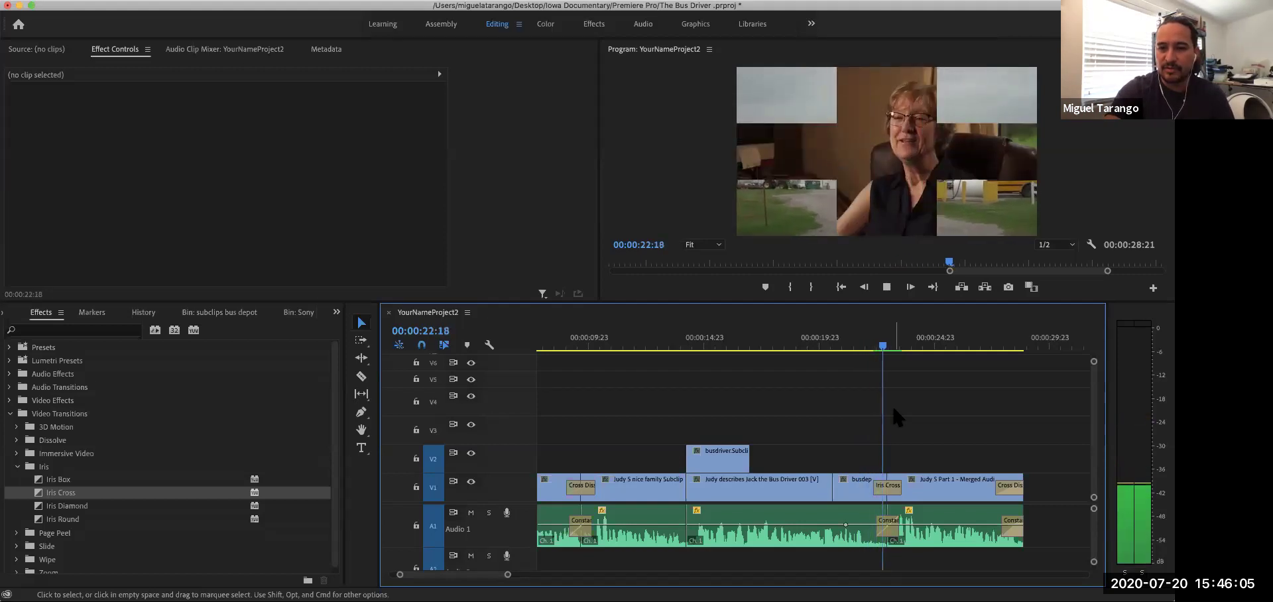
key("space")
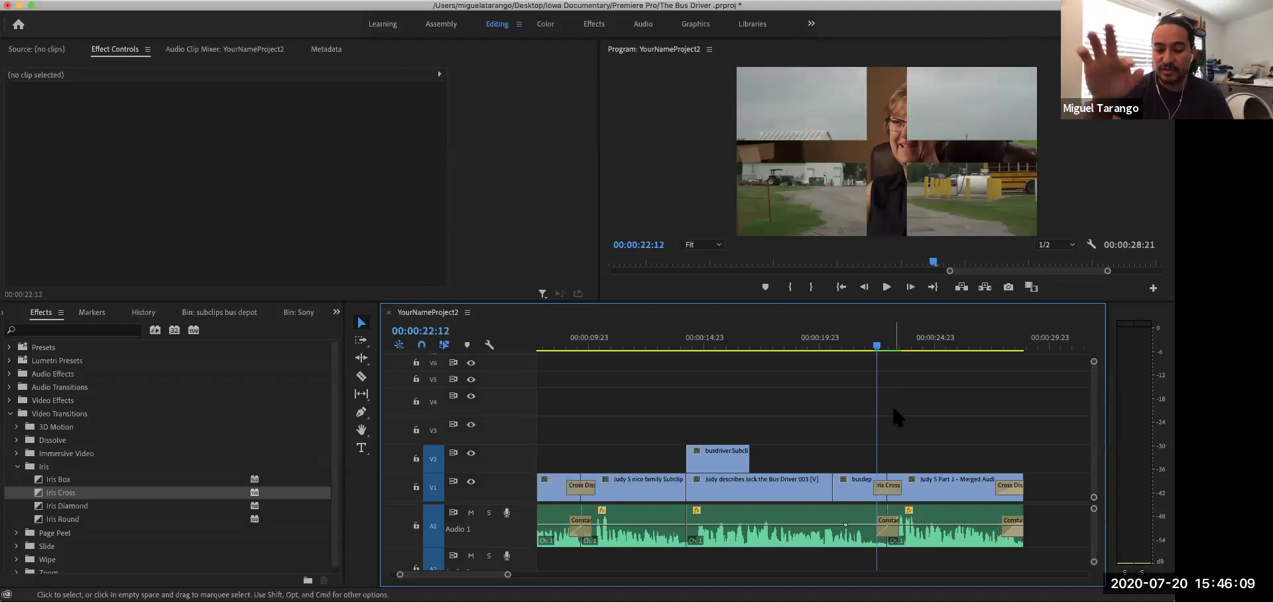
key("space")
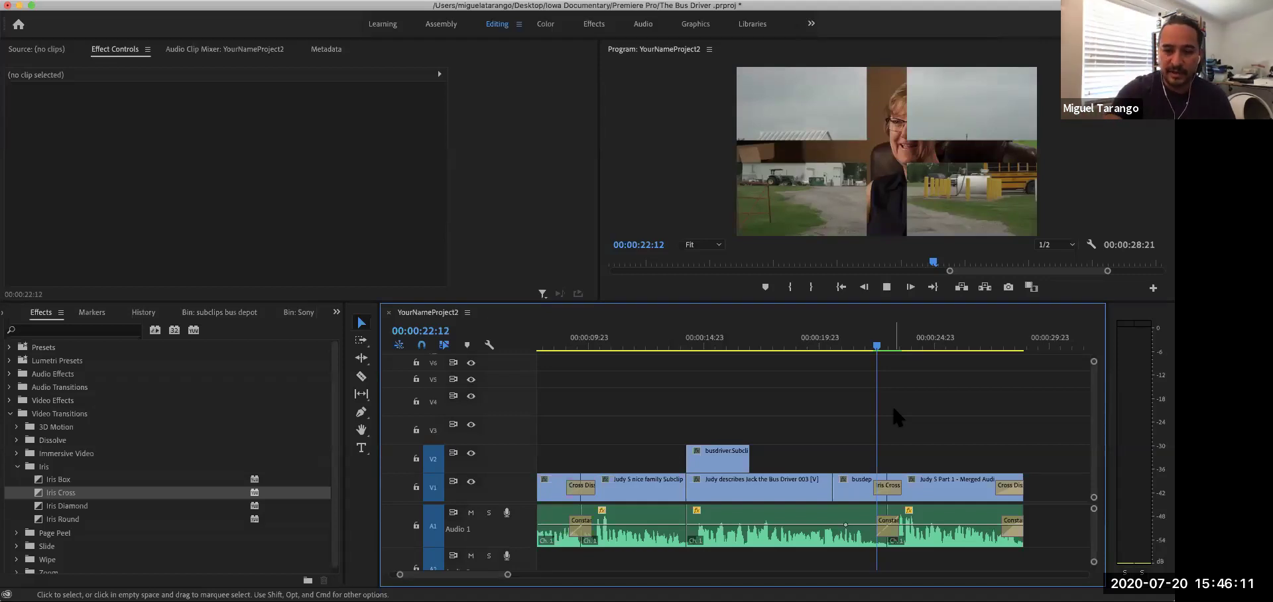
key("space")
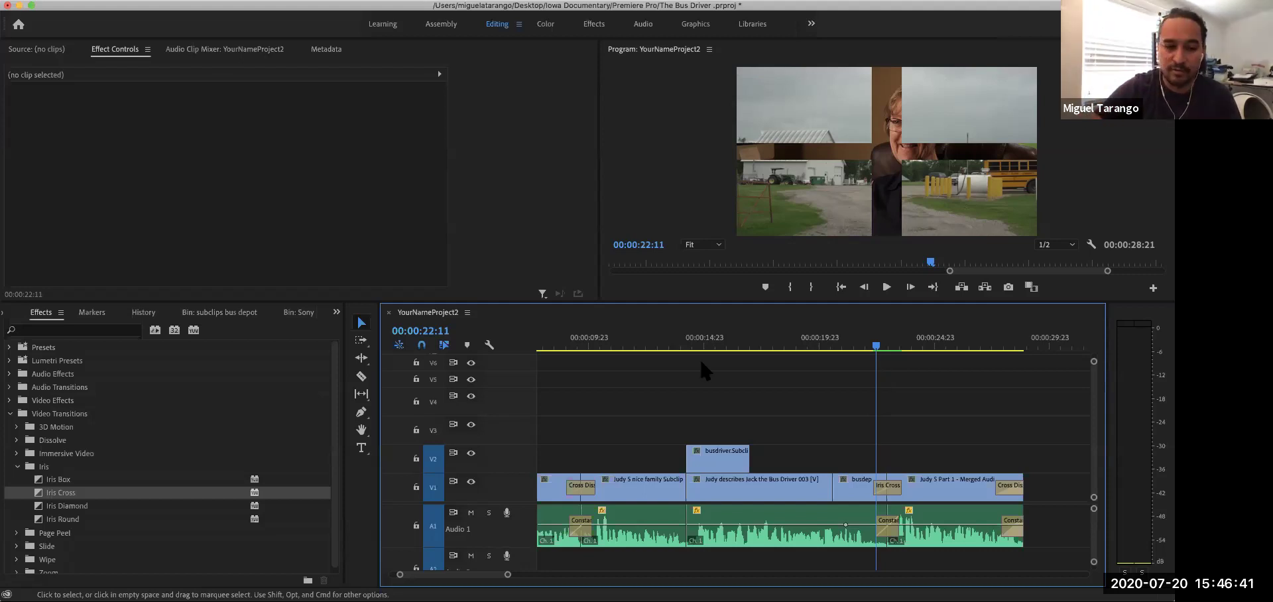
Apply the Wipe transition from the Wipe group at the V1 cut between the Judy describes Jack clip and the bus depot clip.
left_click(18, 467)
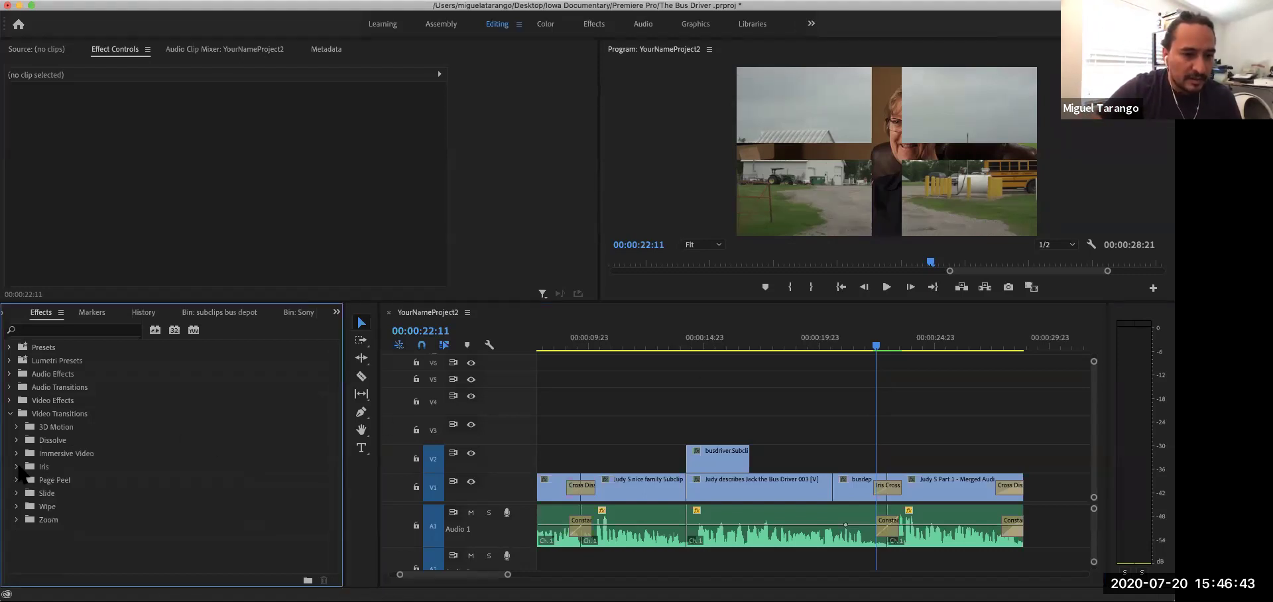
left_click(16, 507)
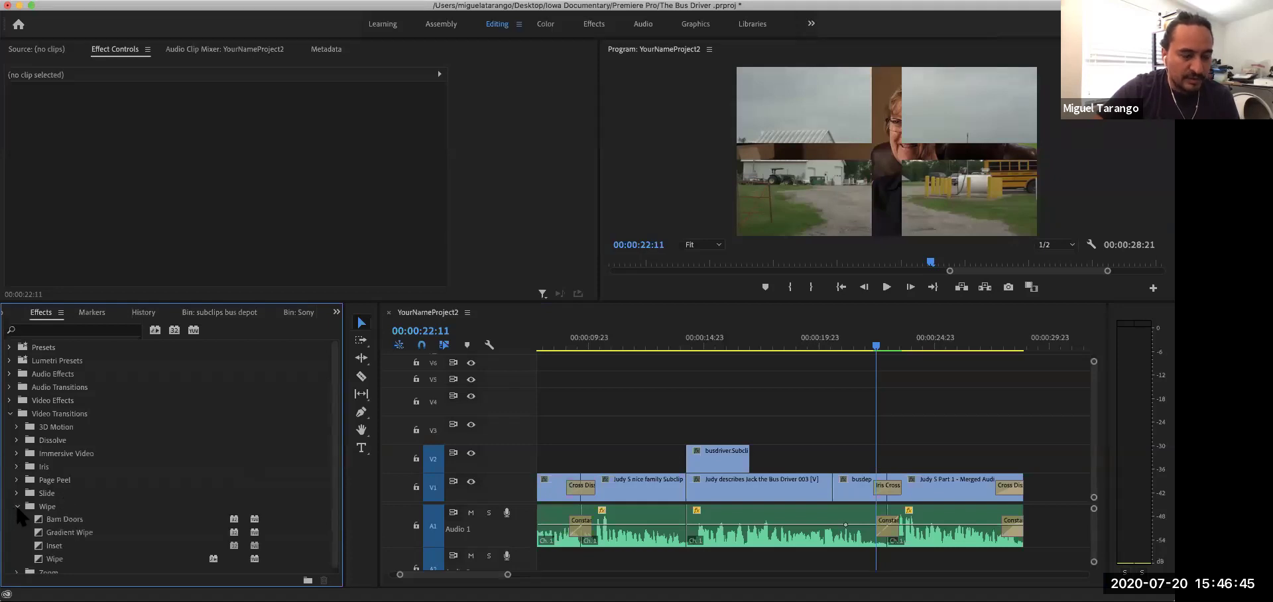
scroll(86, 533, "down", 1)
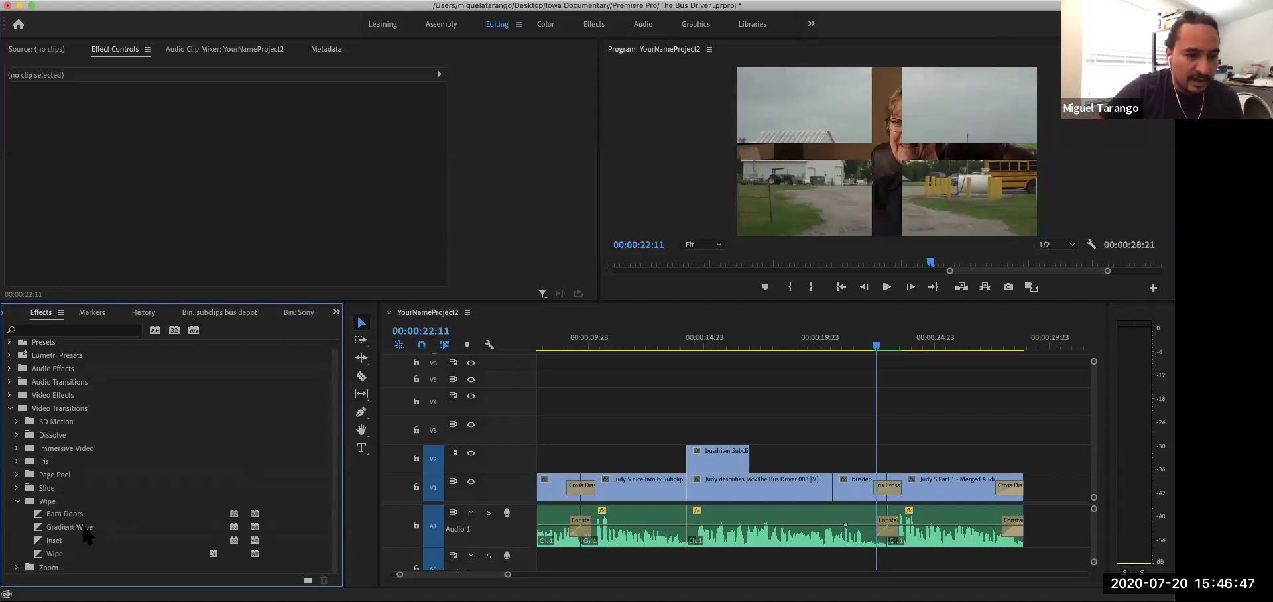
left_click_drag(40, 557, 834, 486)
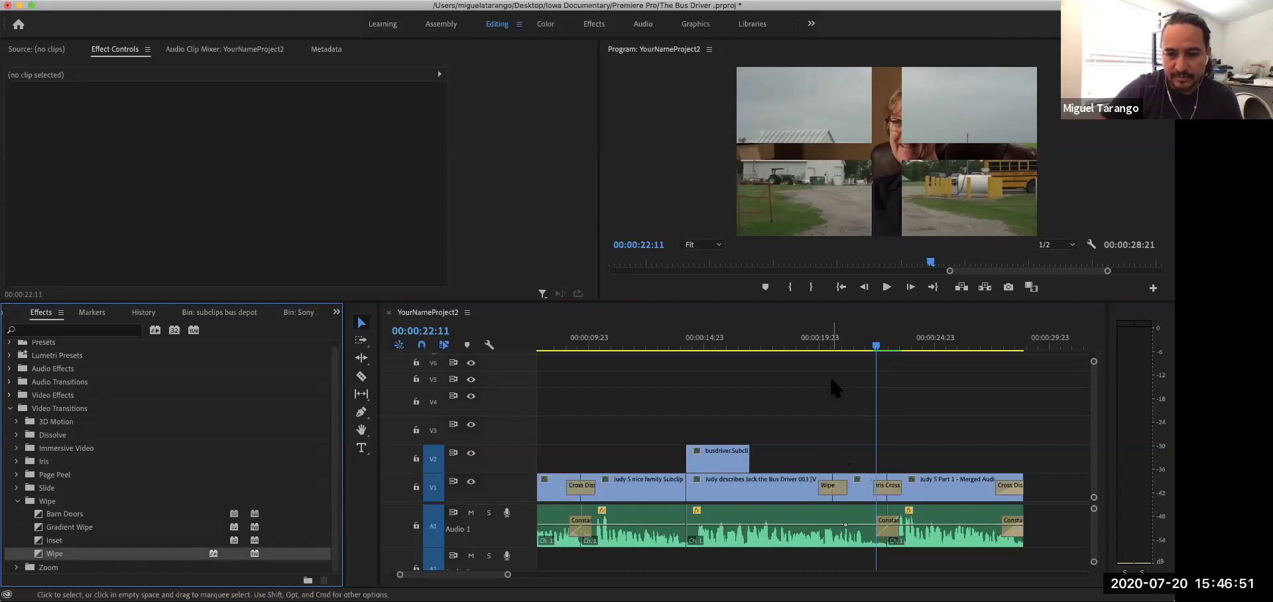
Play from 00:00:19:01 through the Wipe transition and shuttle forward and backward across it.
left_click(797, 348)
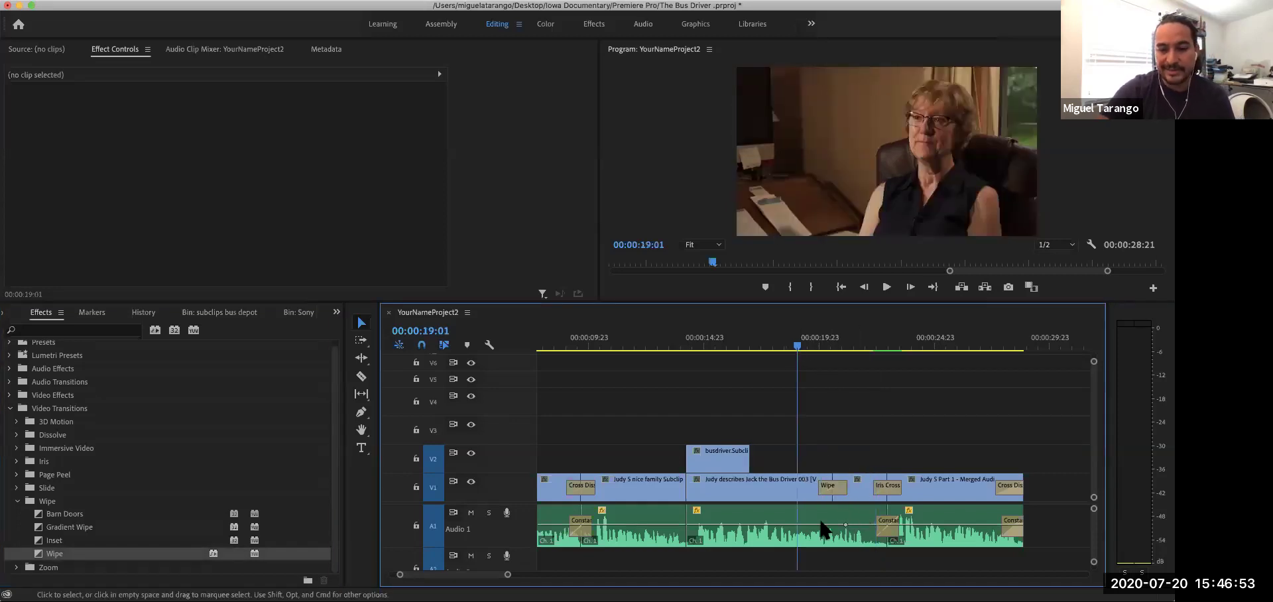
key("space")
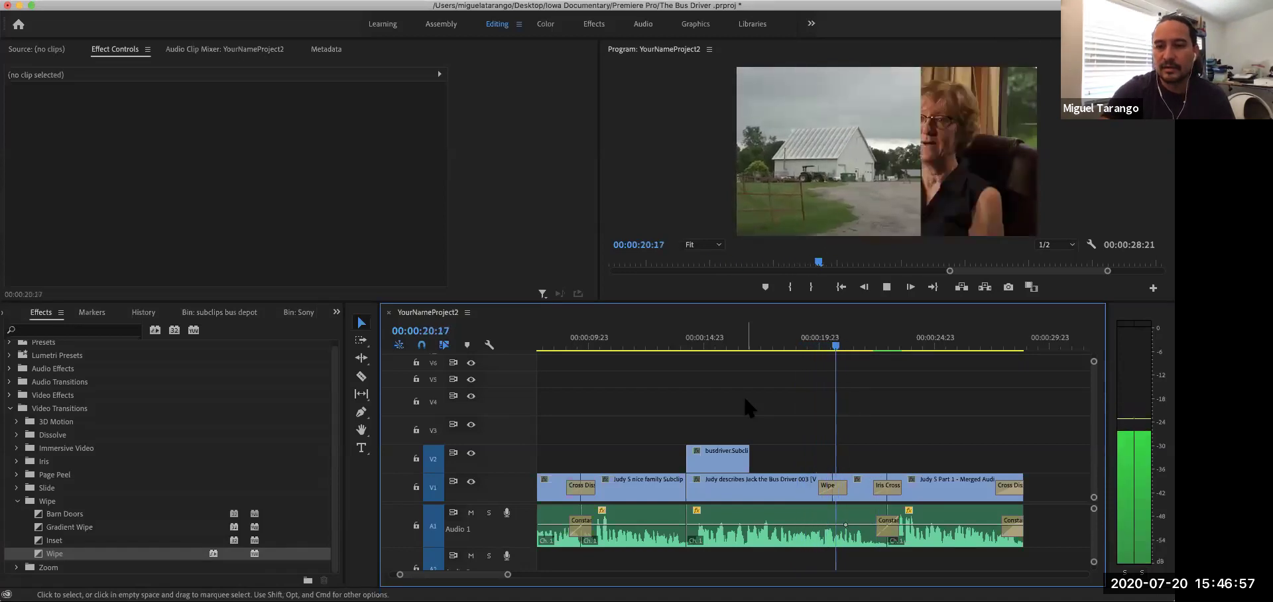
key("l")
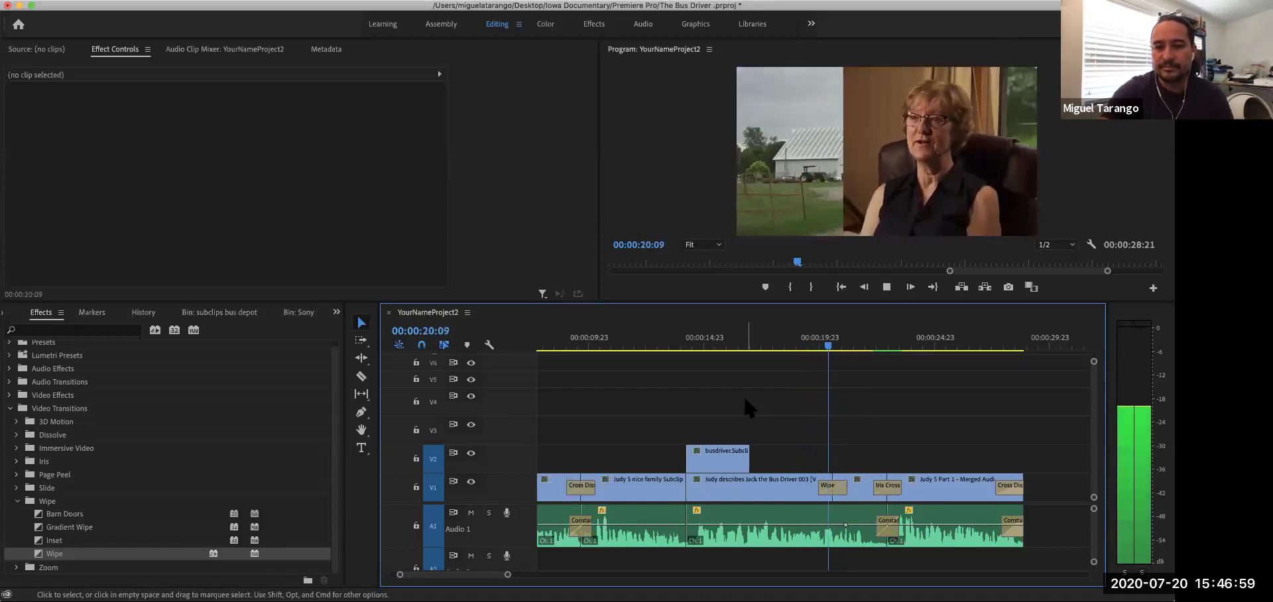
key("k")
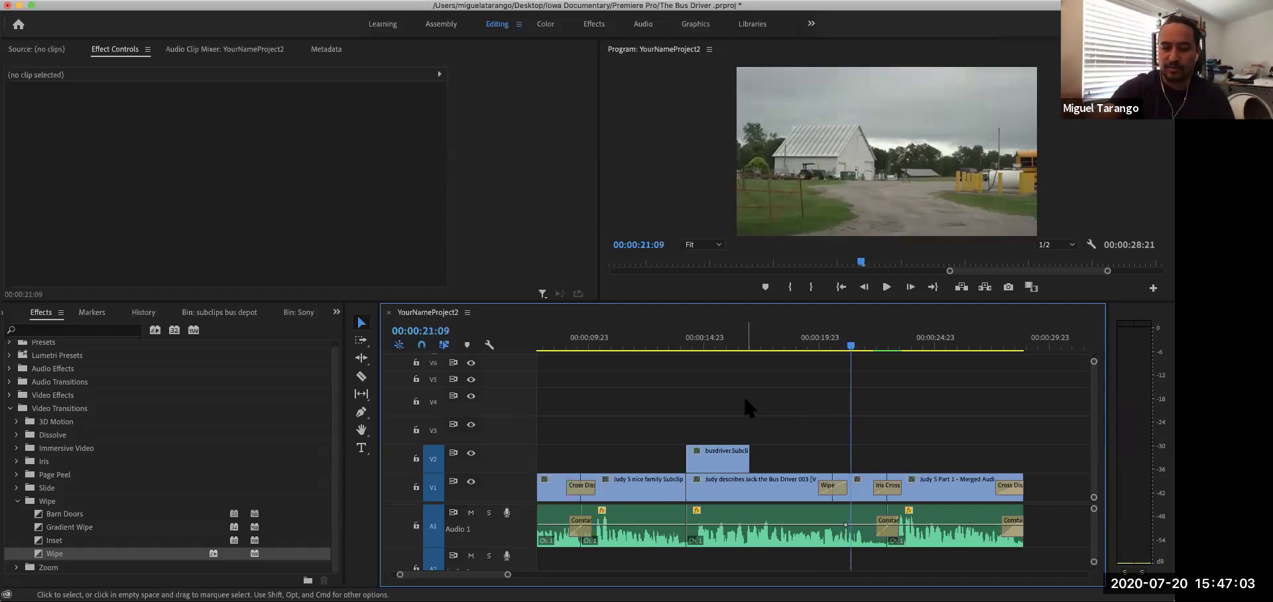
key("j")
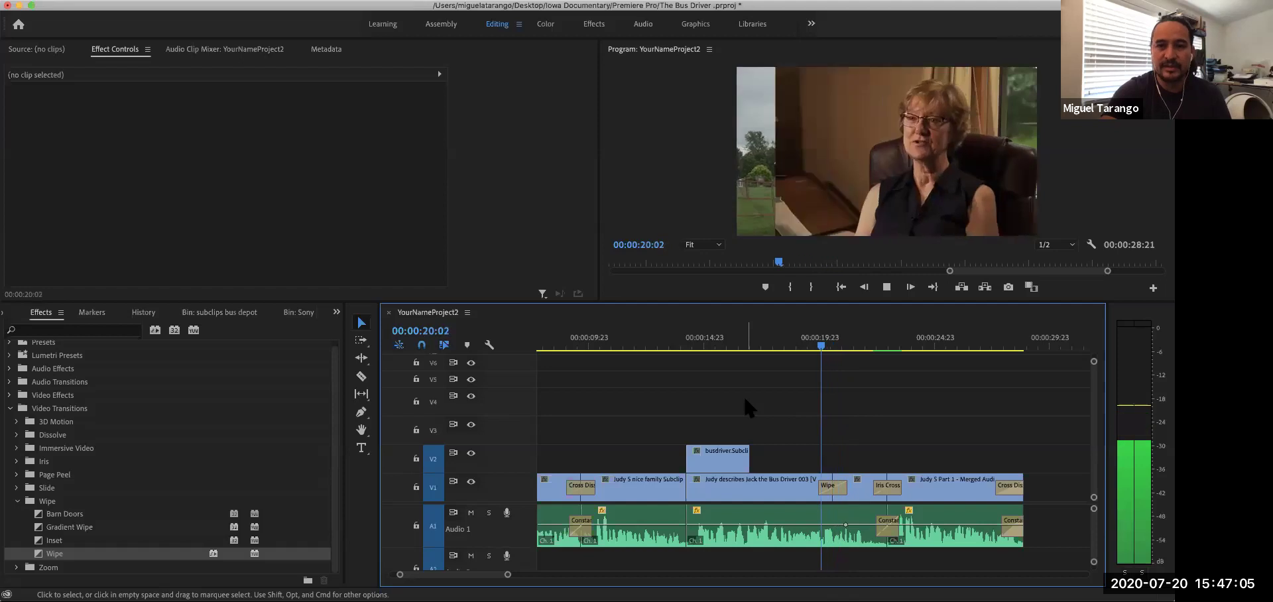
key("k")
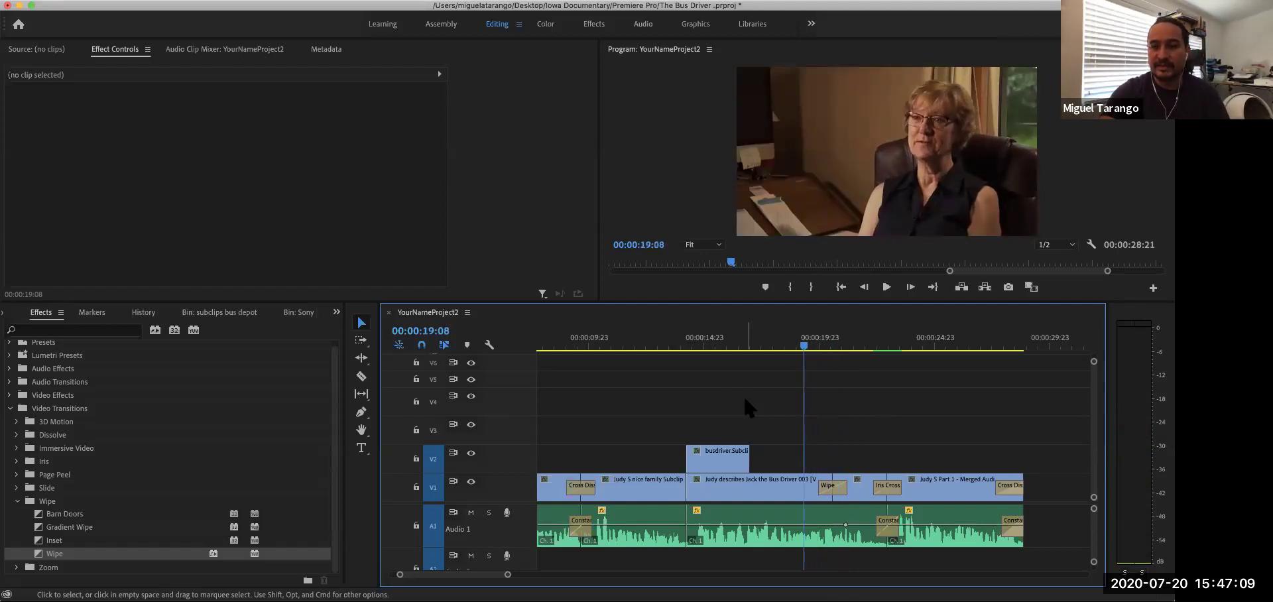
Select the Wipe transition and examine its duration, cut alignment choices, border and reverse settings.
left_click(839, 495)
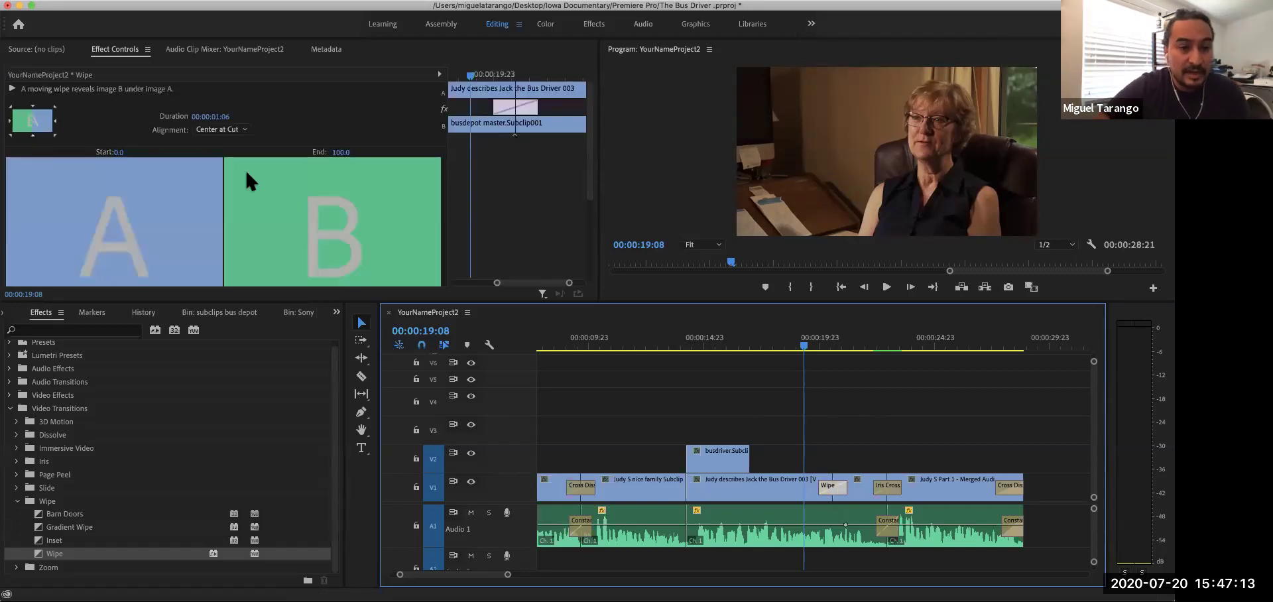
scroll(127, 109, "down", 3)
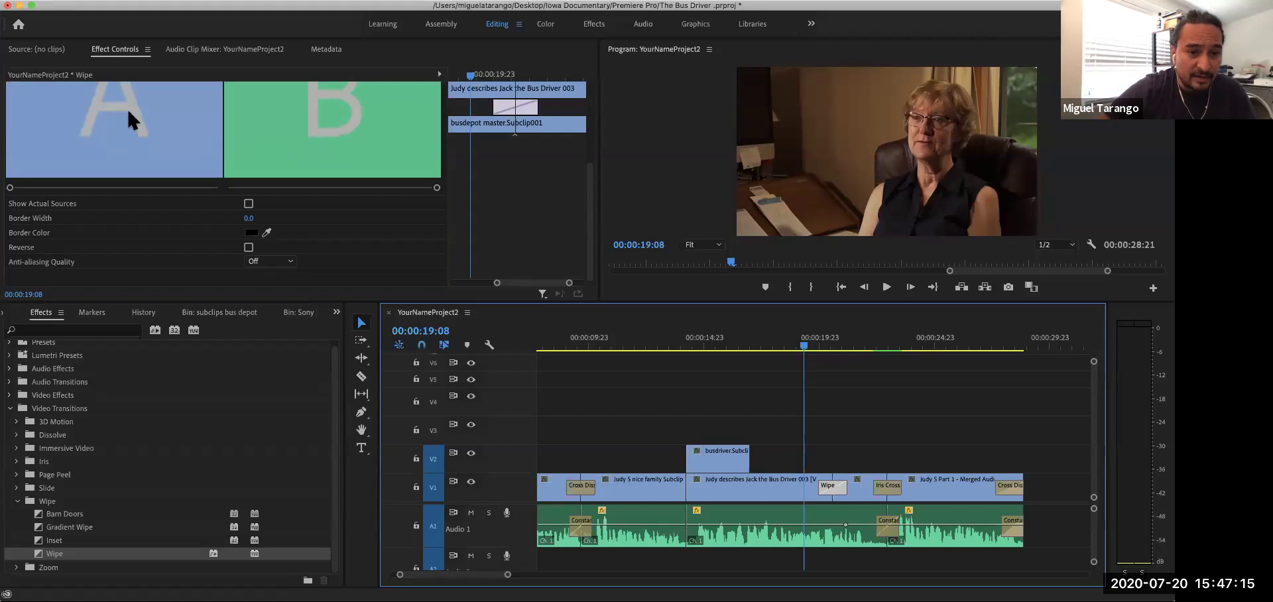
scroll(170, 232, "up", 3)
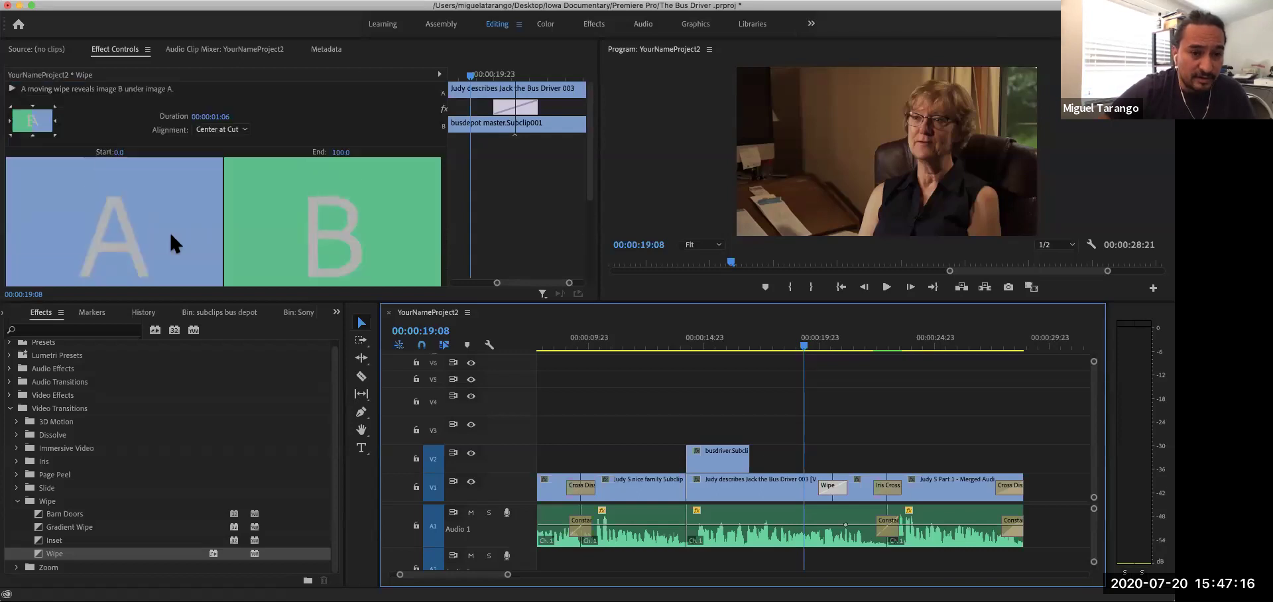
left_click(222, 132)
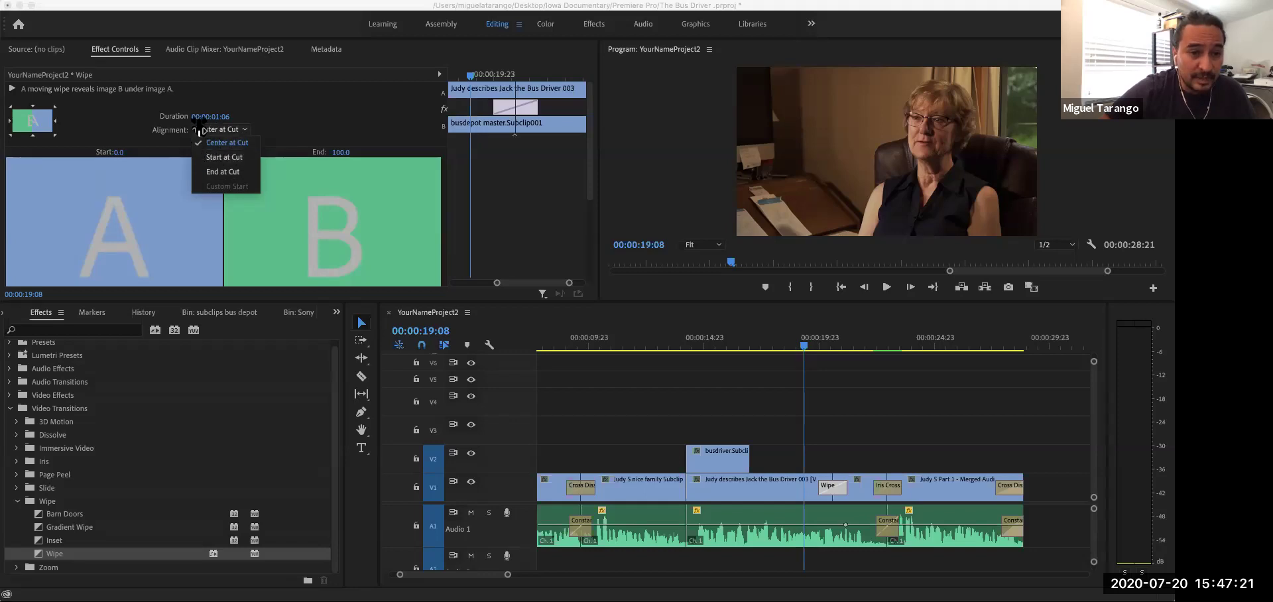
left_click(281, 170)
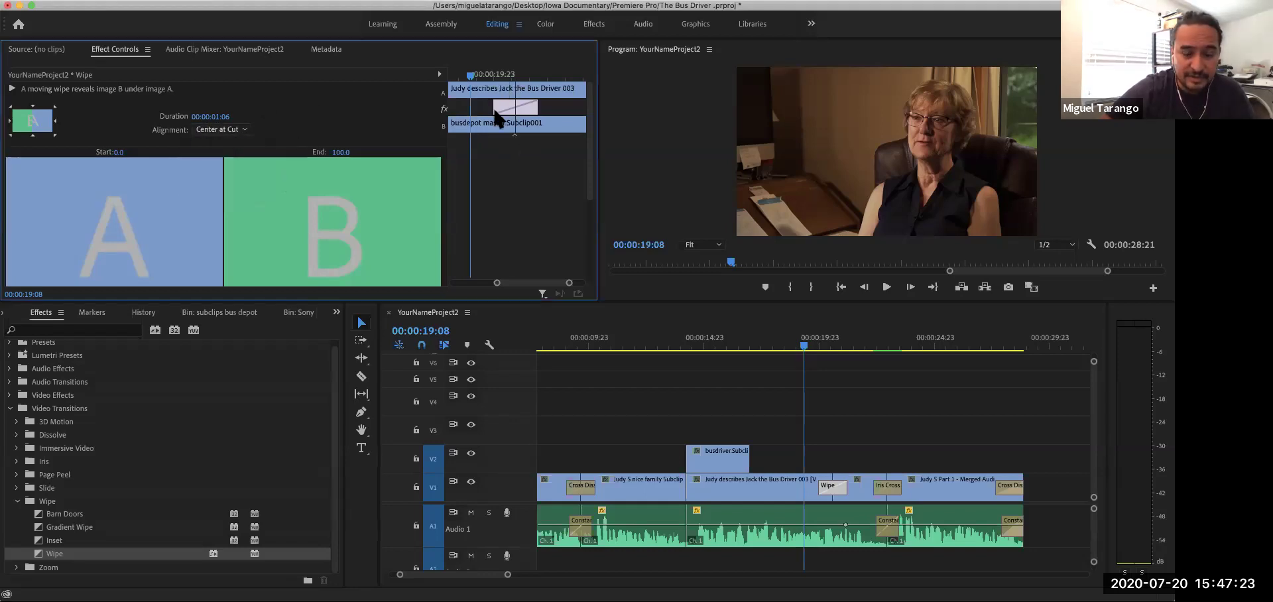
scroll(431, 202, "down", 5)
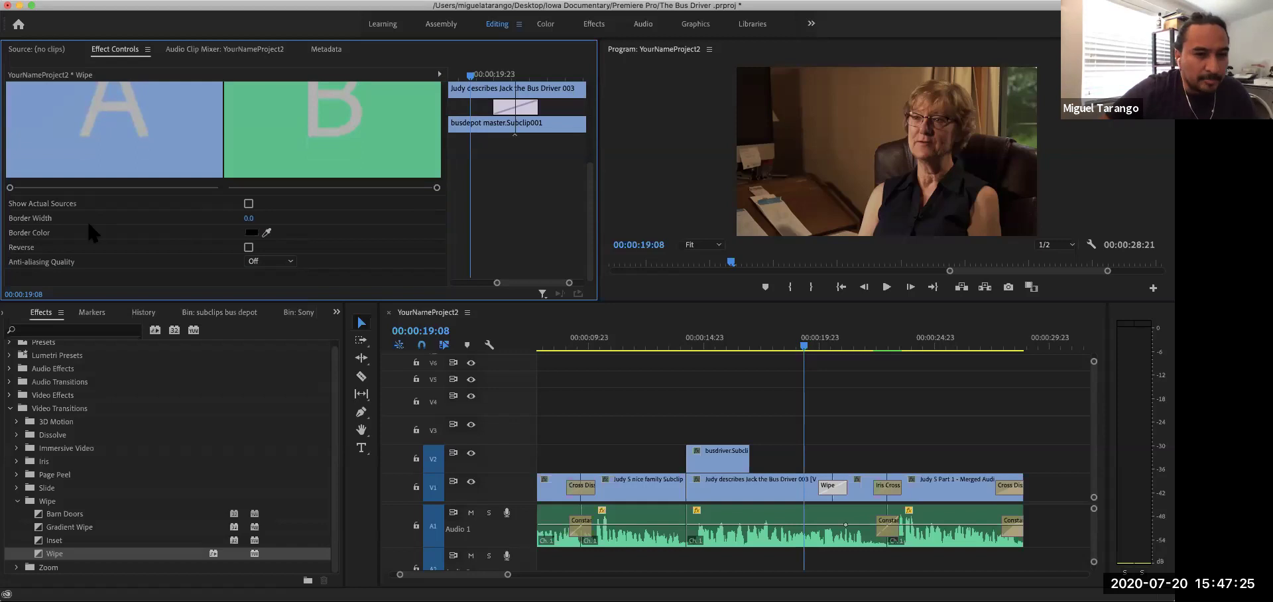
Preview the Wipe transition with Reverse turned on, switch Reverse off again and replay the transition.
left_click(249, 247)
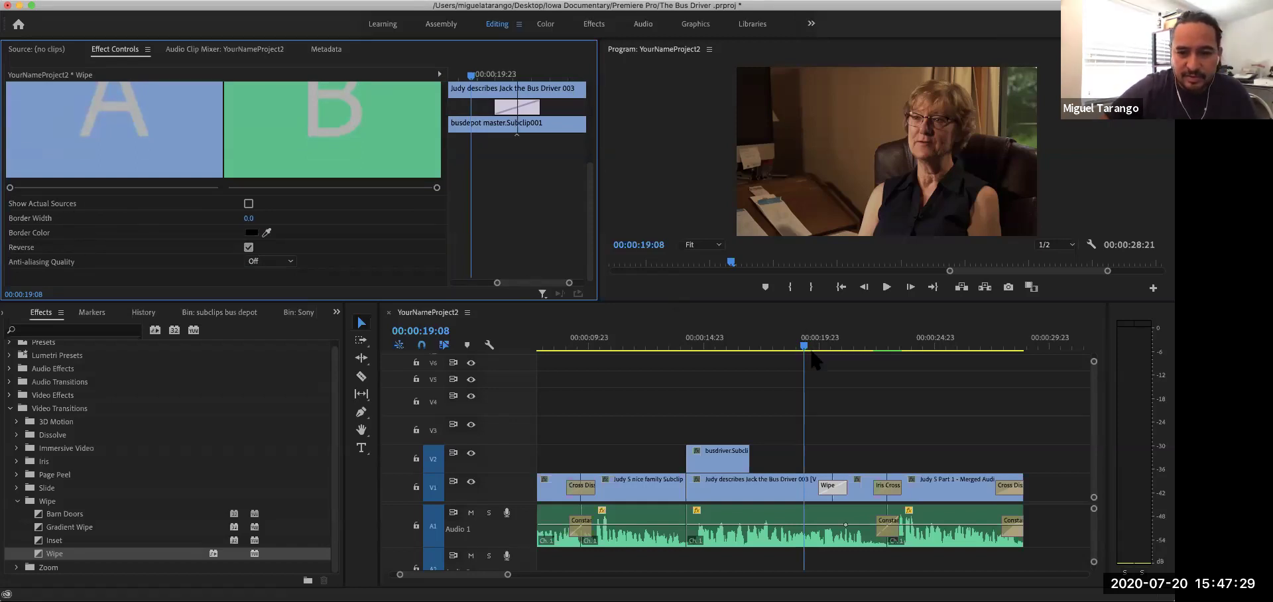
key("space")
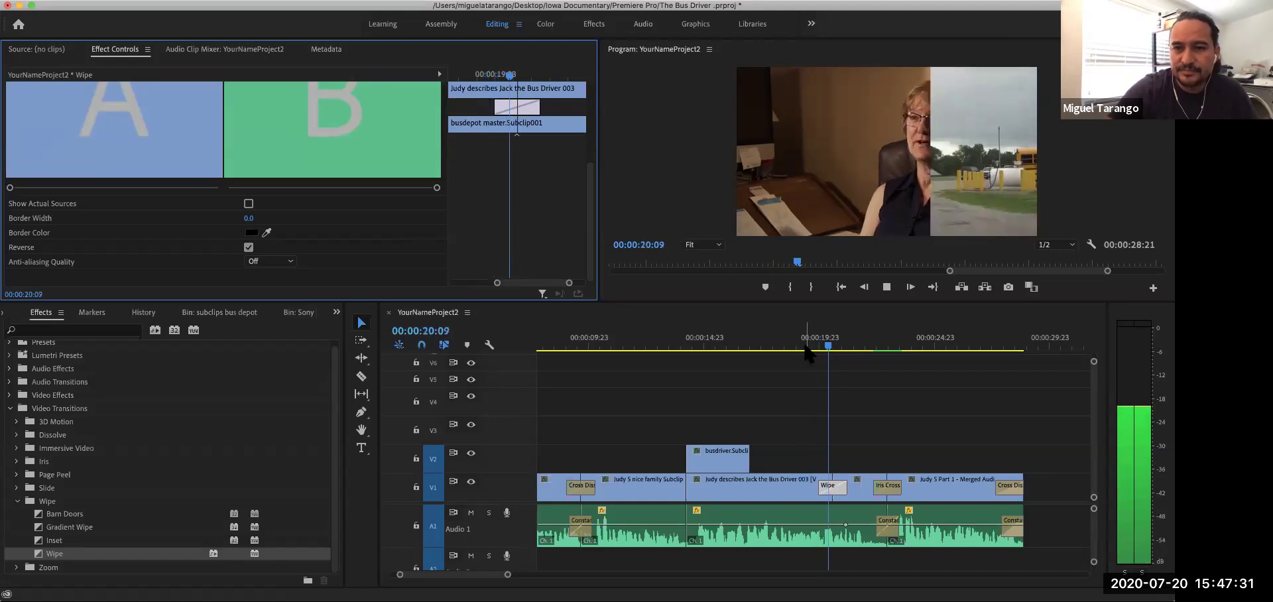
key("space")
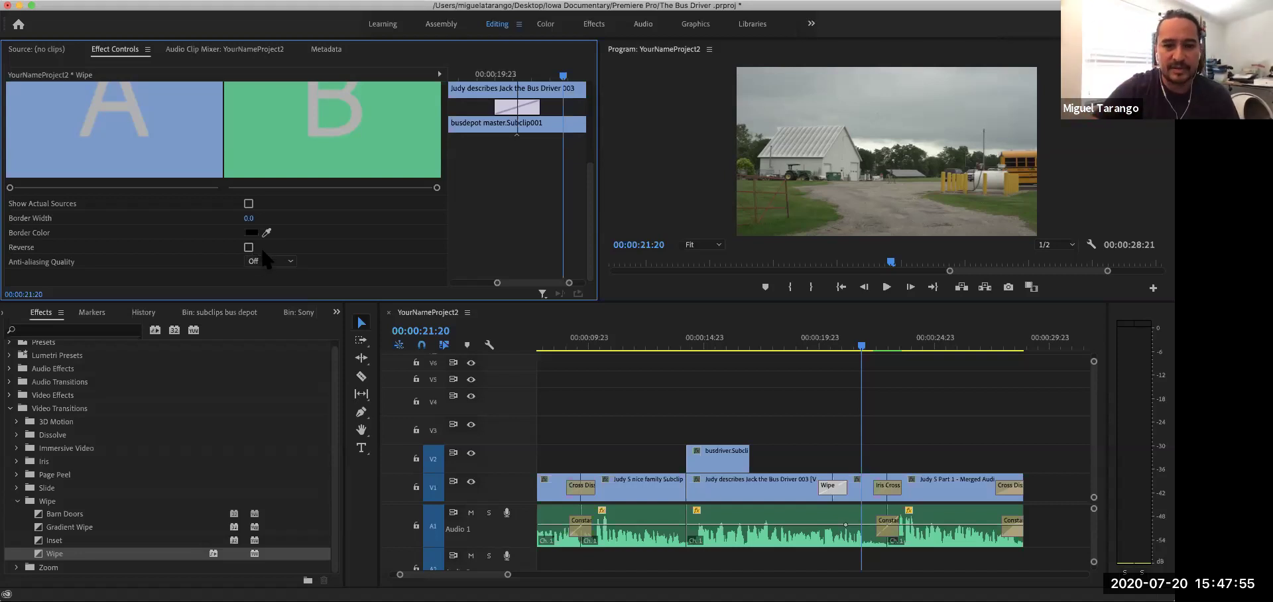
left_click(795, 347)
key("space")
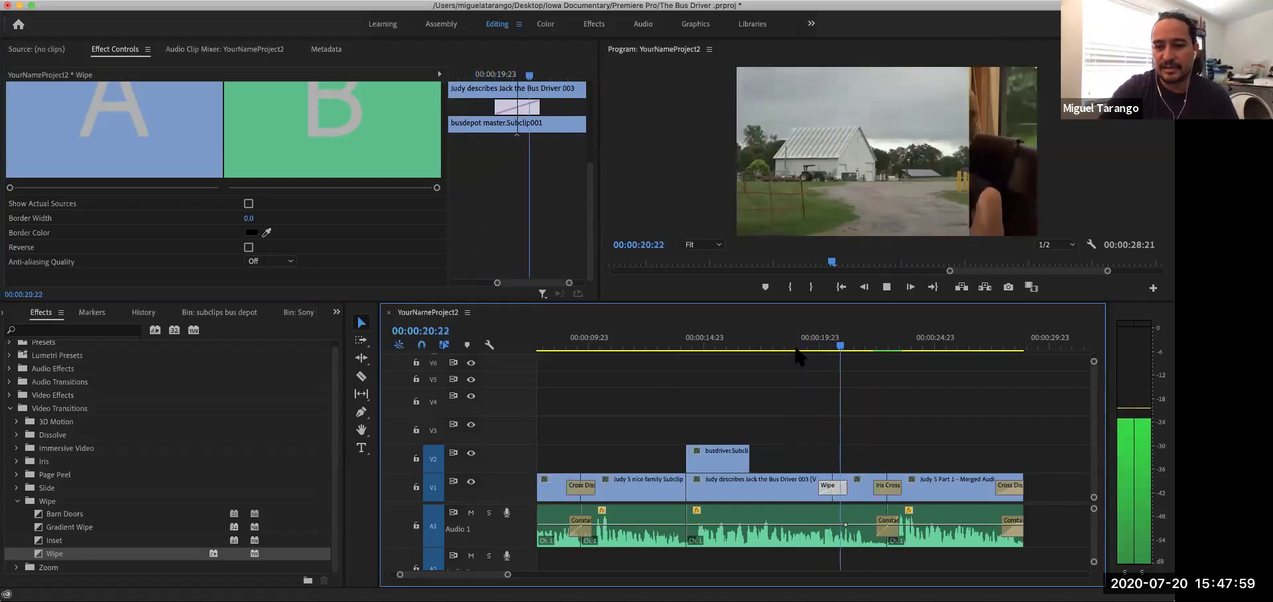
key("space")
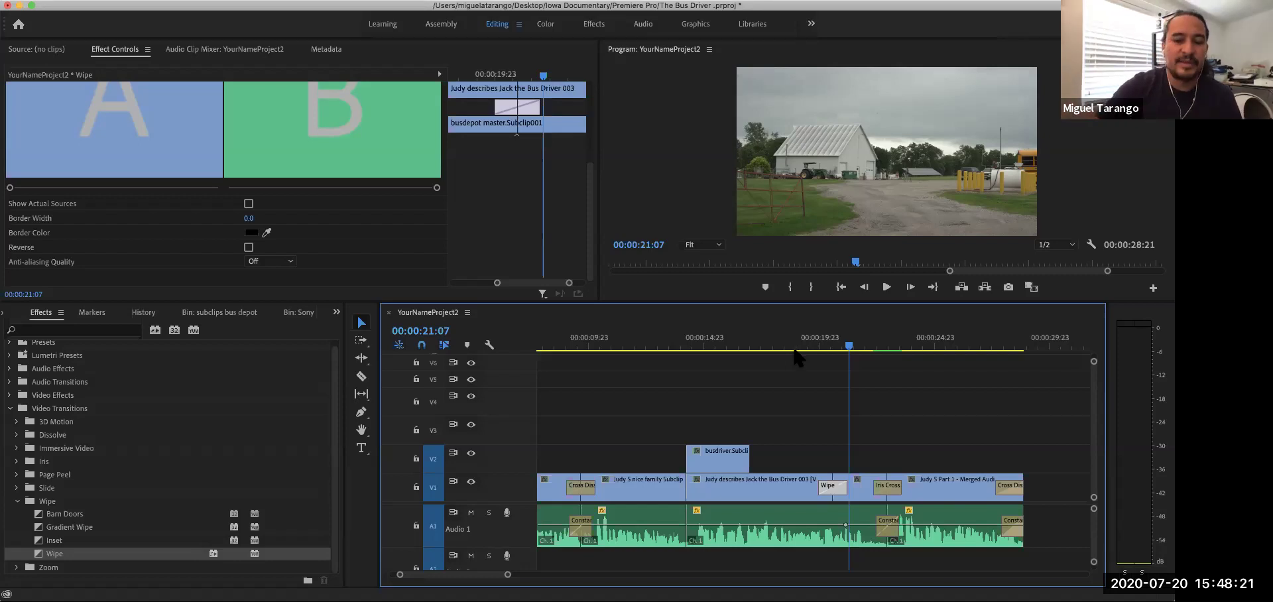
Park the playhead at 00:00:14:06 on the V2 bus driver clip and set the clip's Motion Position to 554.0, 795.0.
left_click_drag(724, 346, 687, 349)
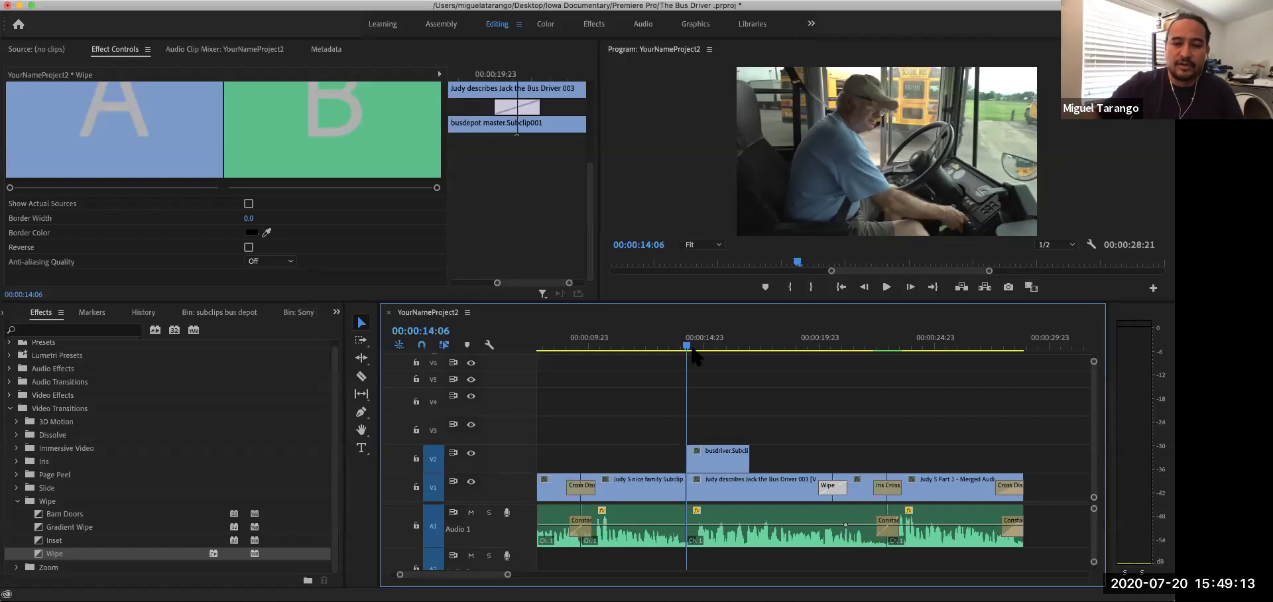
left_click(685, 347)
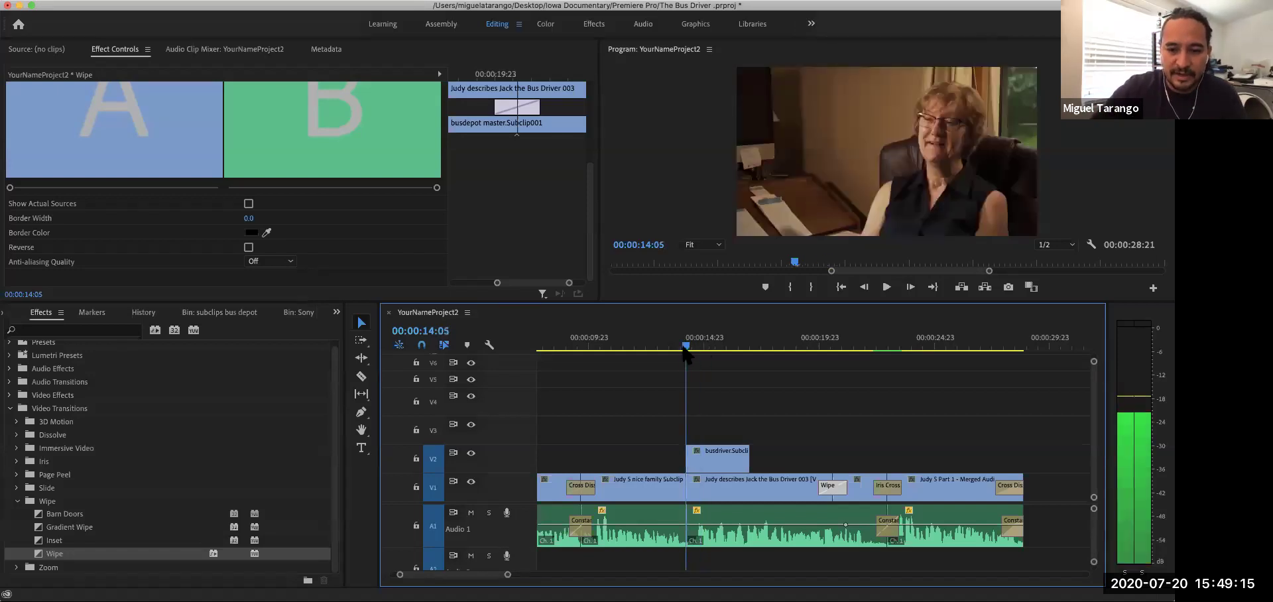
left_click(686, 346)
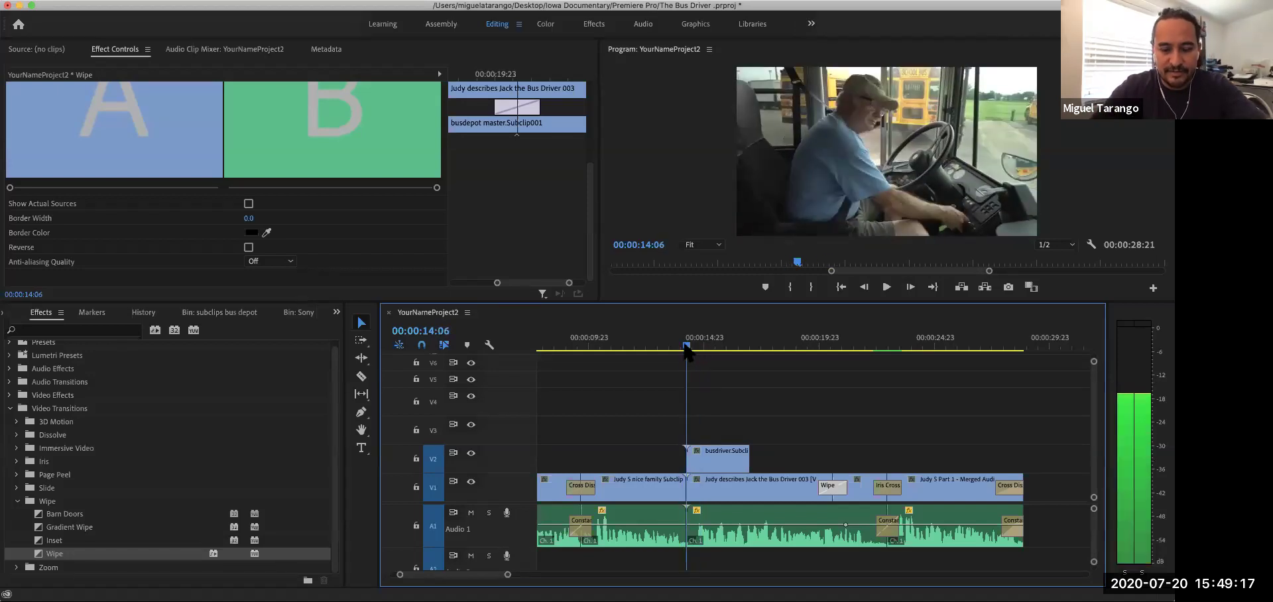
left_click(718, 458)
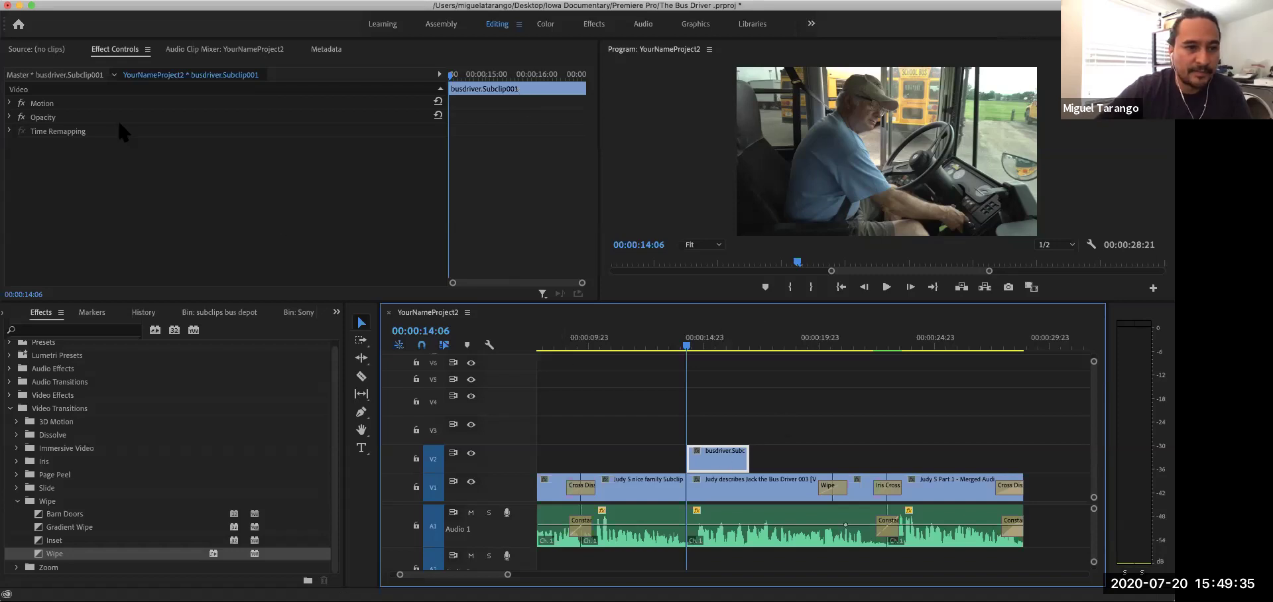
left_click(9, 103)
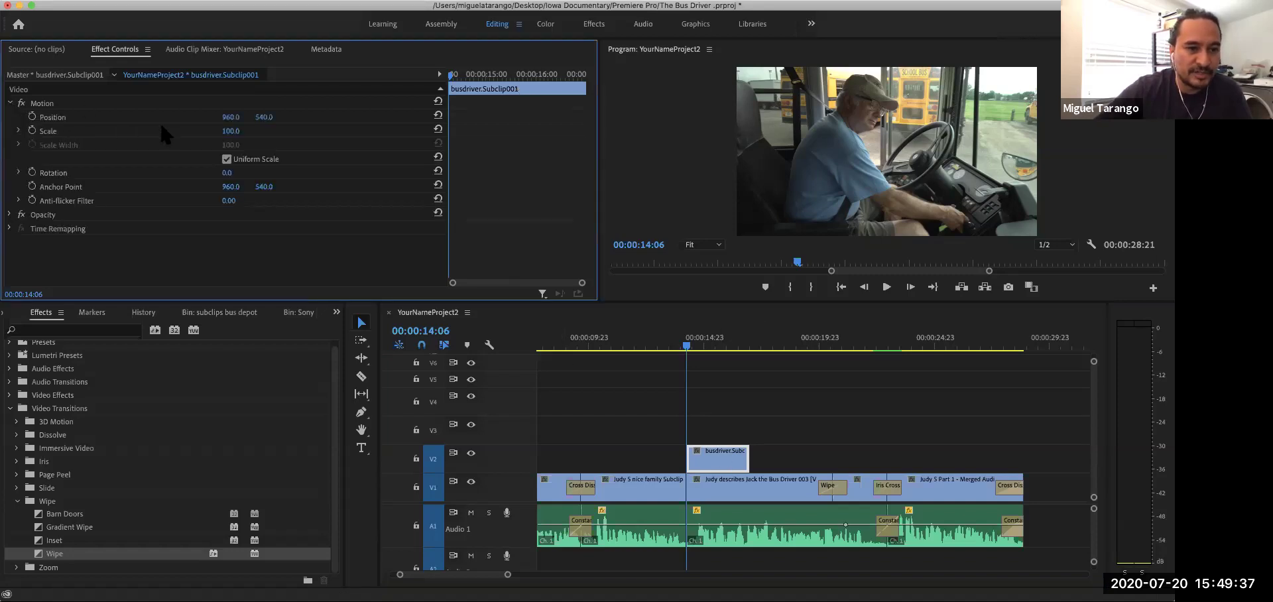
left_click_drag(262, 117, 40, 118)
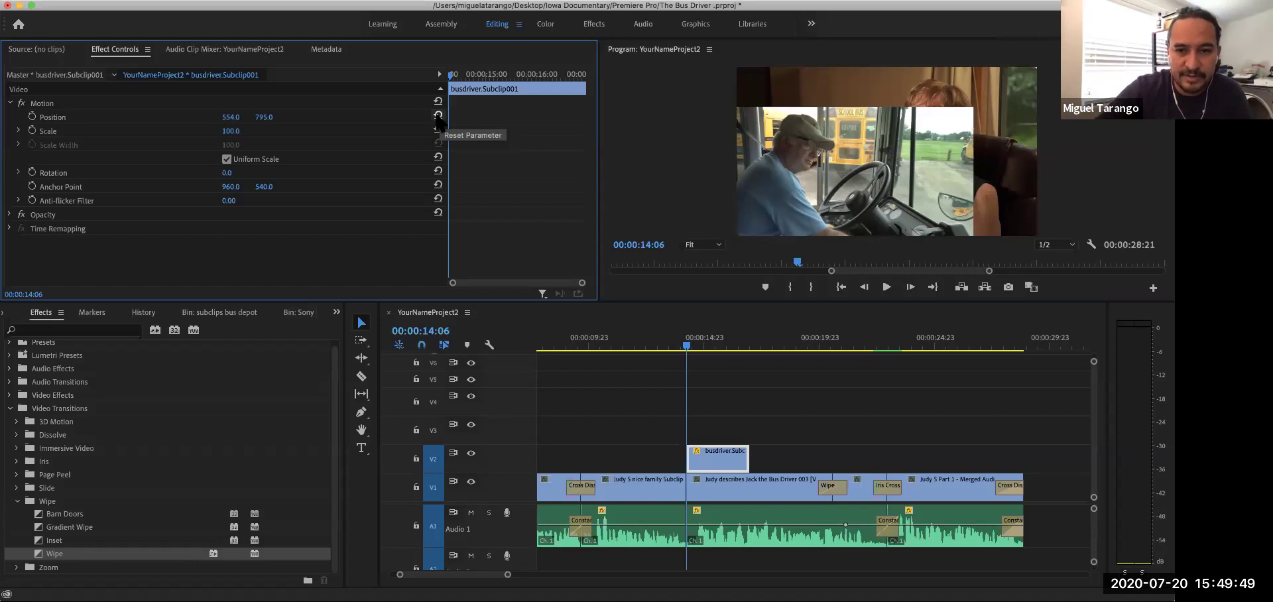
Reset the bus driver clip's Motion Position, enlarge its Scale to 128.0 and reduce it to 47.0 as an inset over the interview.
left_click(437, 116)
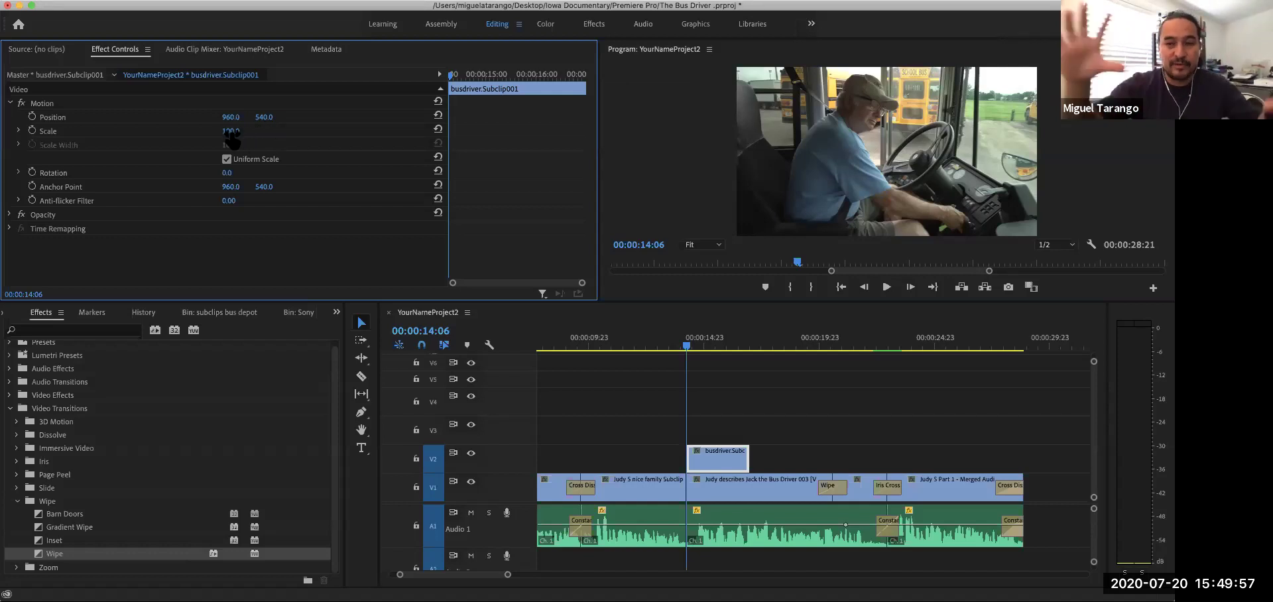
mouse_move(232, 139)
left_mouse_down()
mouse_move(188, 139)
mouse_move(263, 130)
mouse_move(242, 136)
left_mouse_up()
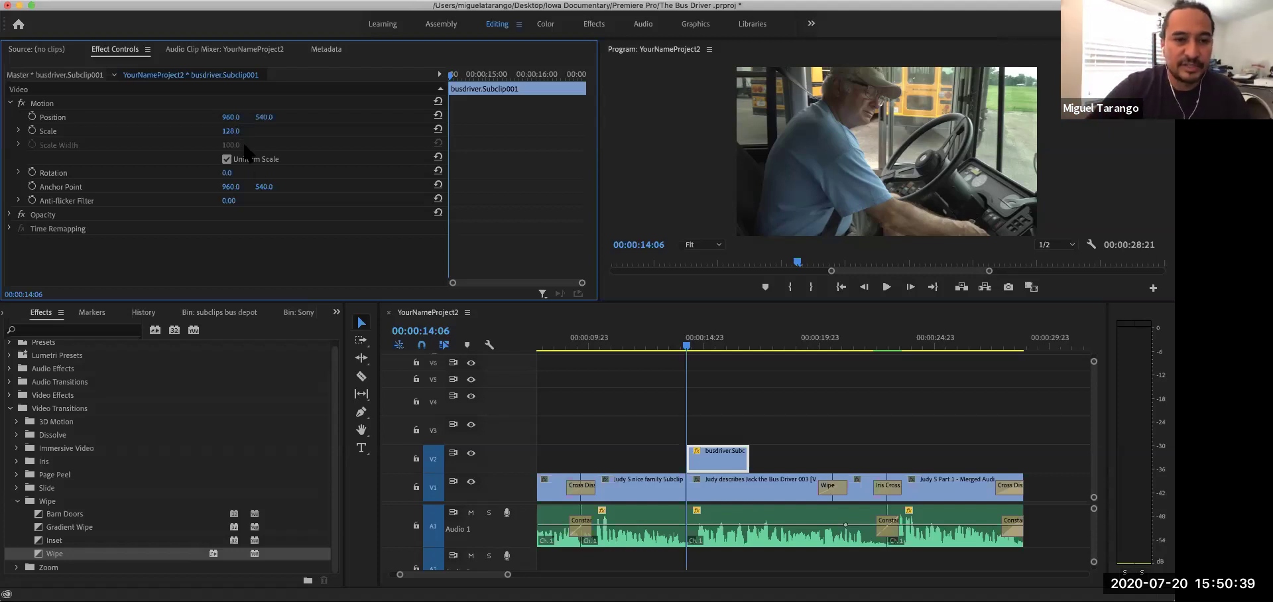
left_click_drag(231, 132, 177, 133)
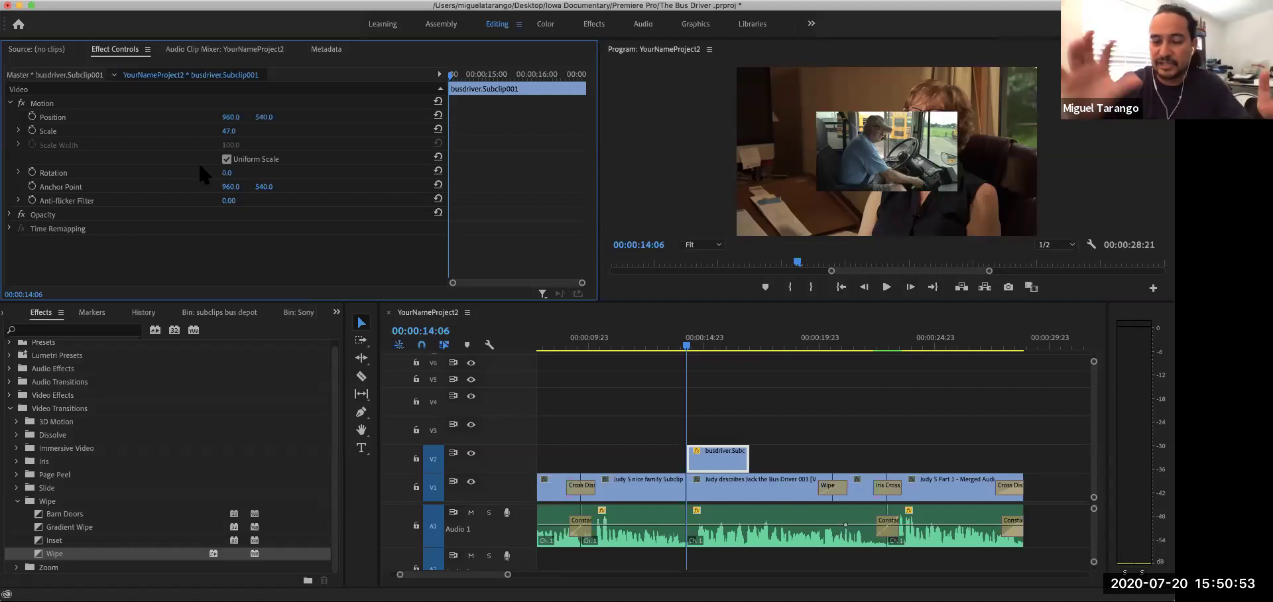
Try a slight tilt on the inset bus driver clip with Rotation and reset the Rotation.
left_click_drag(227, 172, 237, 174)
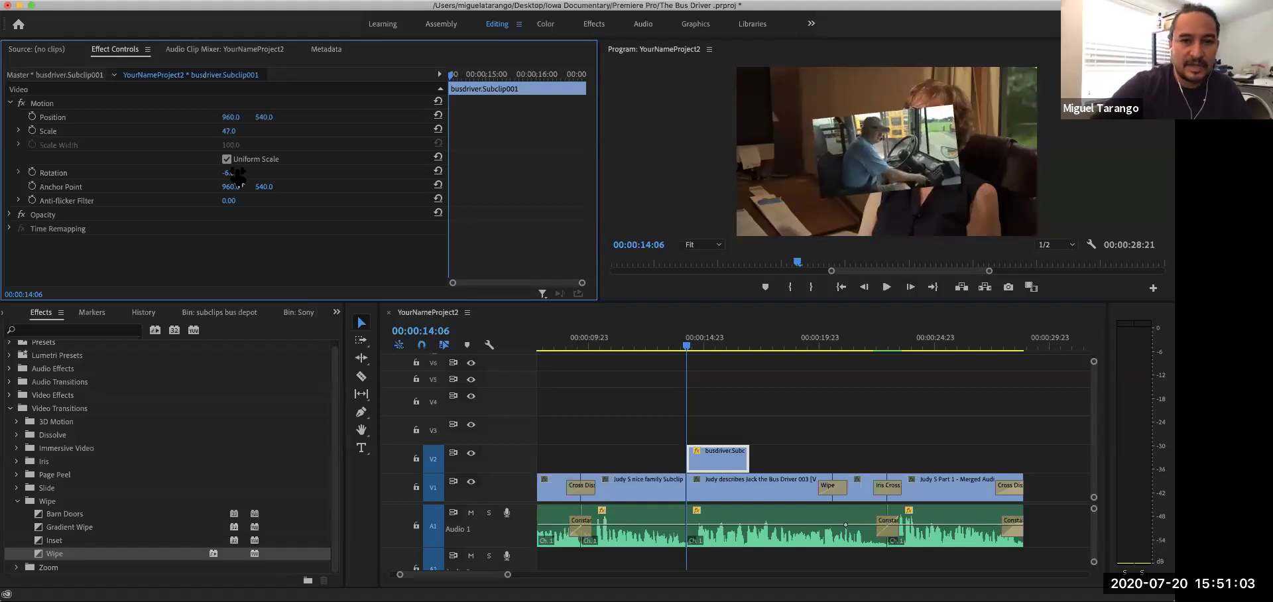
left_click(437, 171)
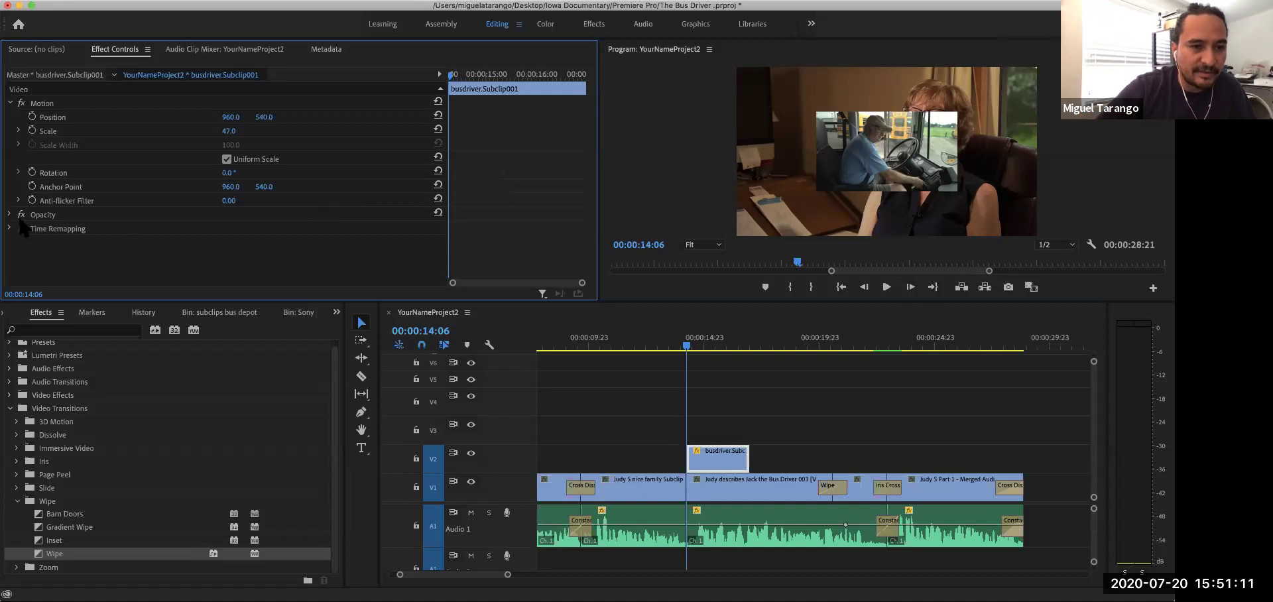
left_click(9, 104)
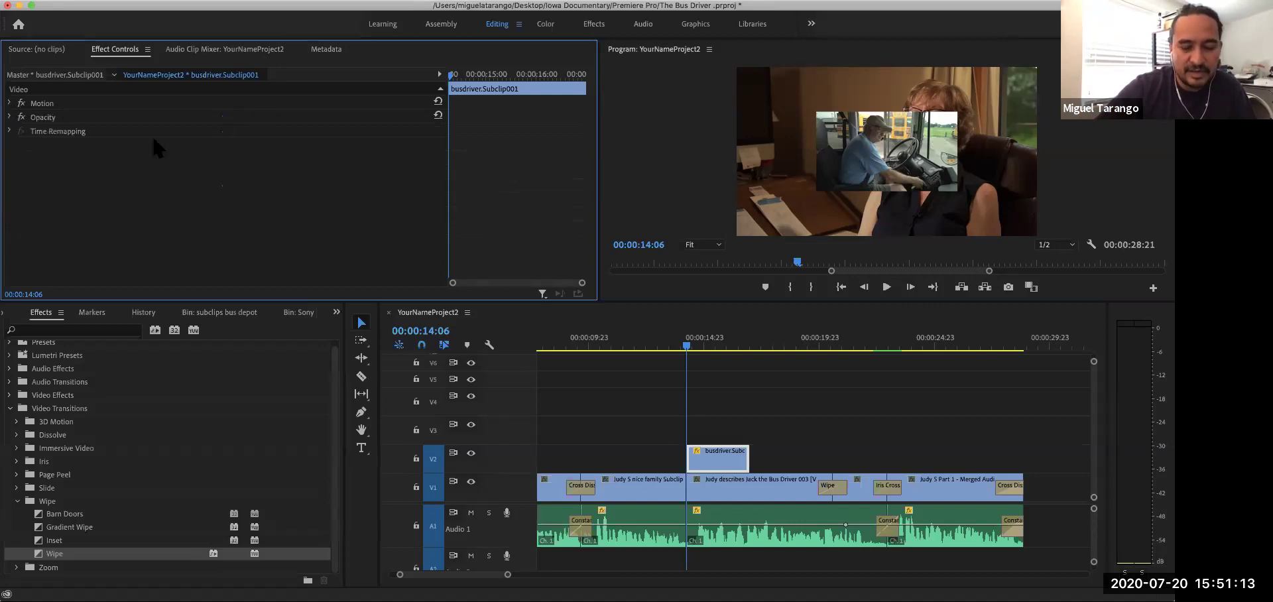
Lower the inset bus driver clip's Opacity to 29.0% and raise it to 44.0%.
left_click(10, 118)
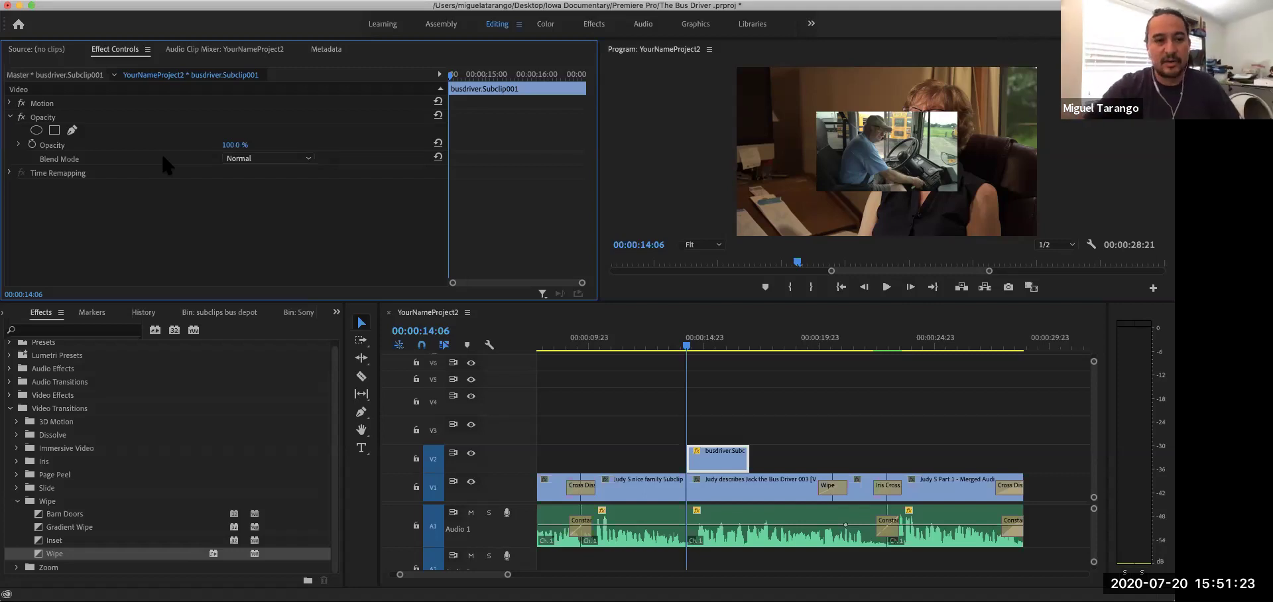
left_click_drag(237, 147, 190, 146)
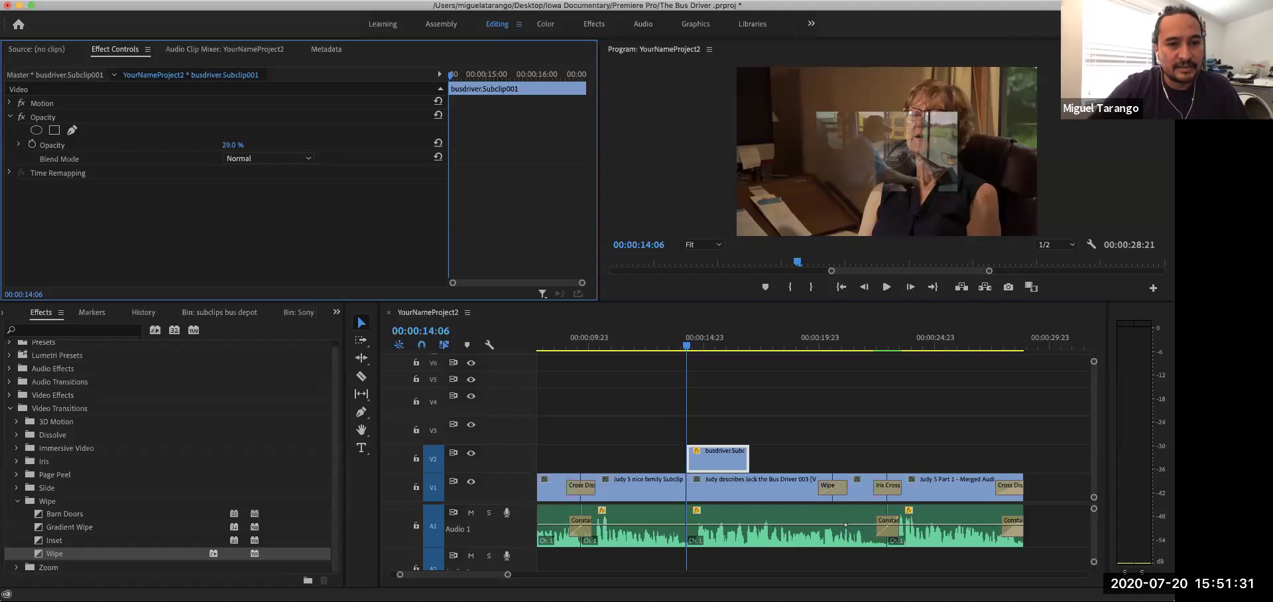
left_click_drag(233, 144, 243, 145)
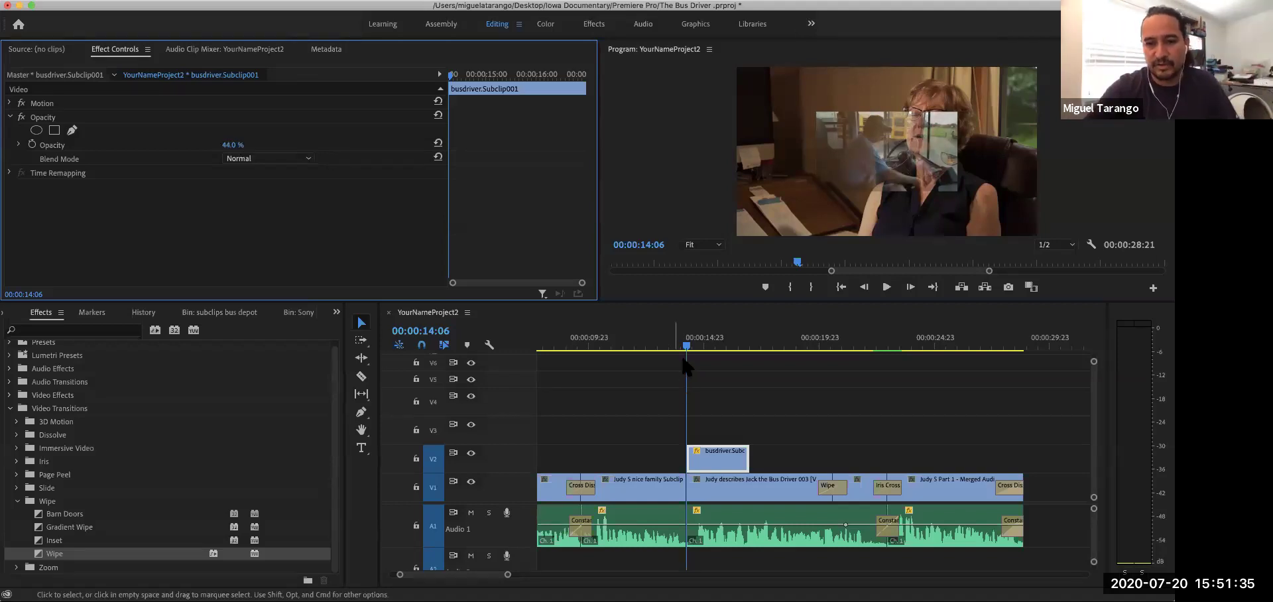
Play the semi-transparent inset forward and backward over the interview, and reset its Opacity to 100.0%.
key("space")
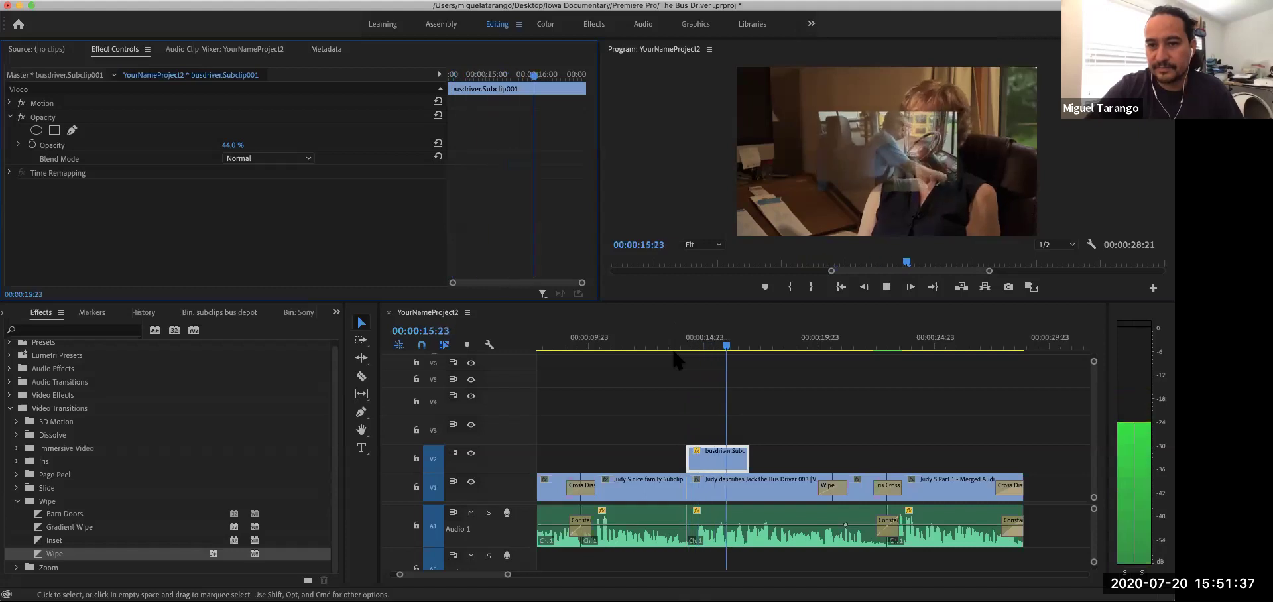
key("l")
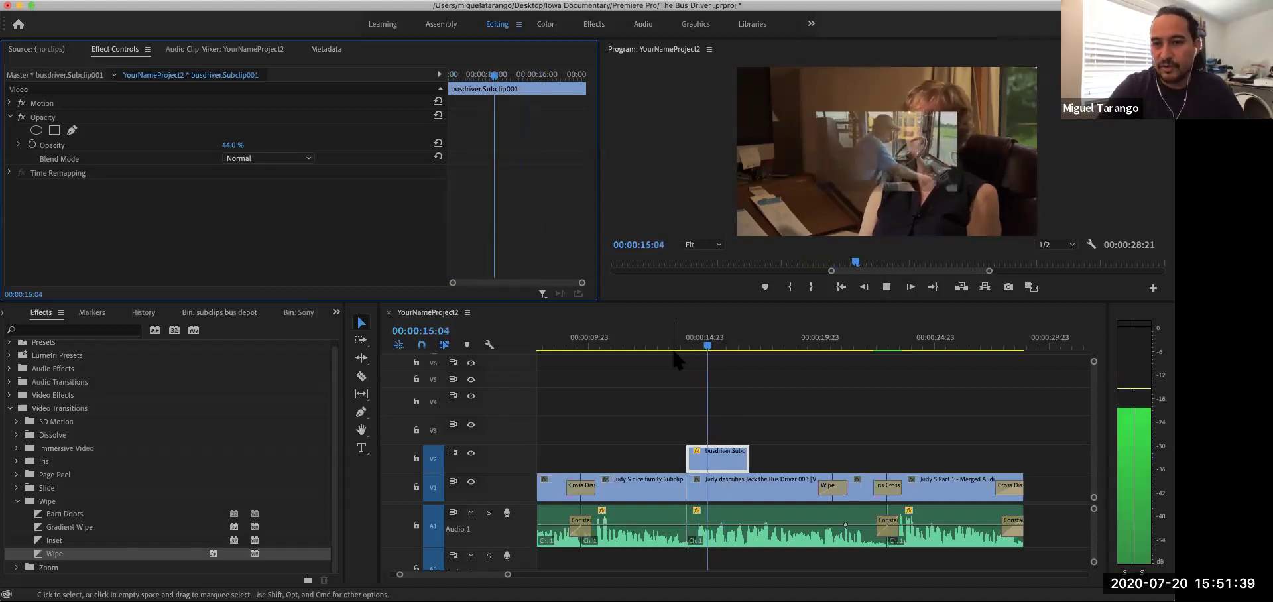
key("j")
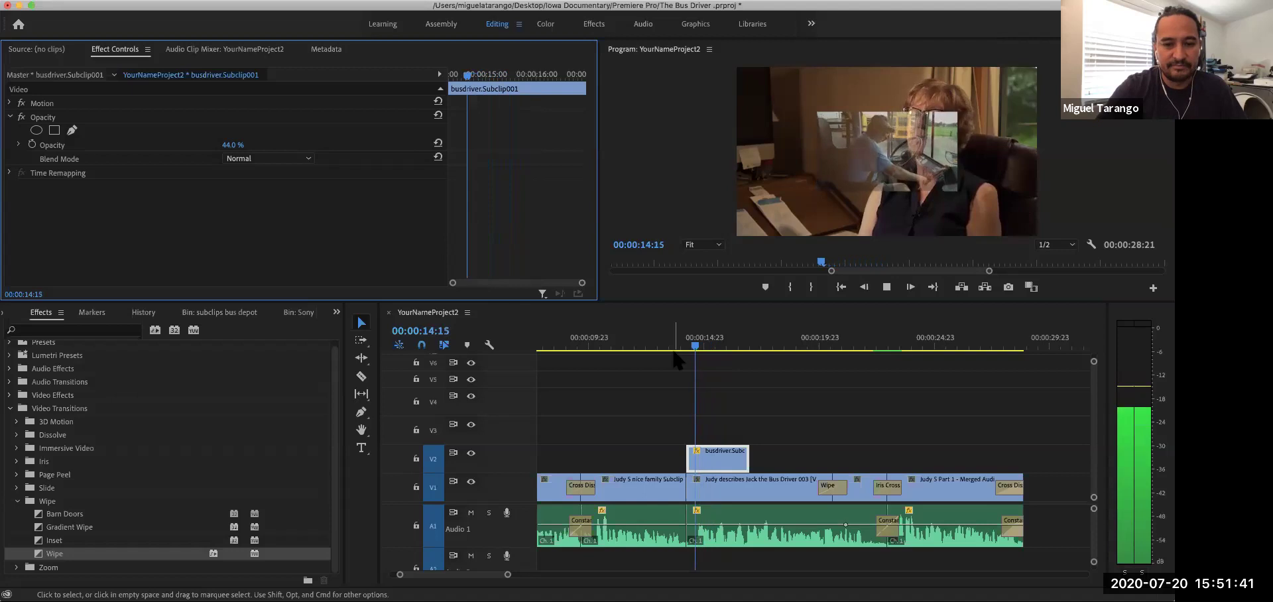
key("k")
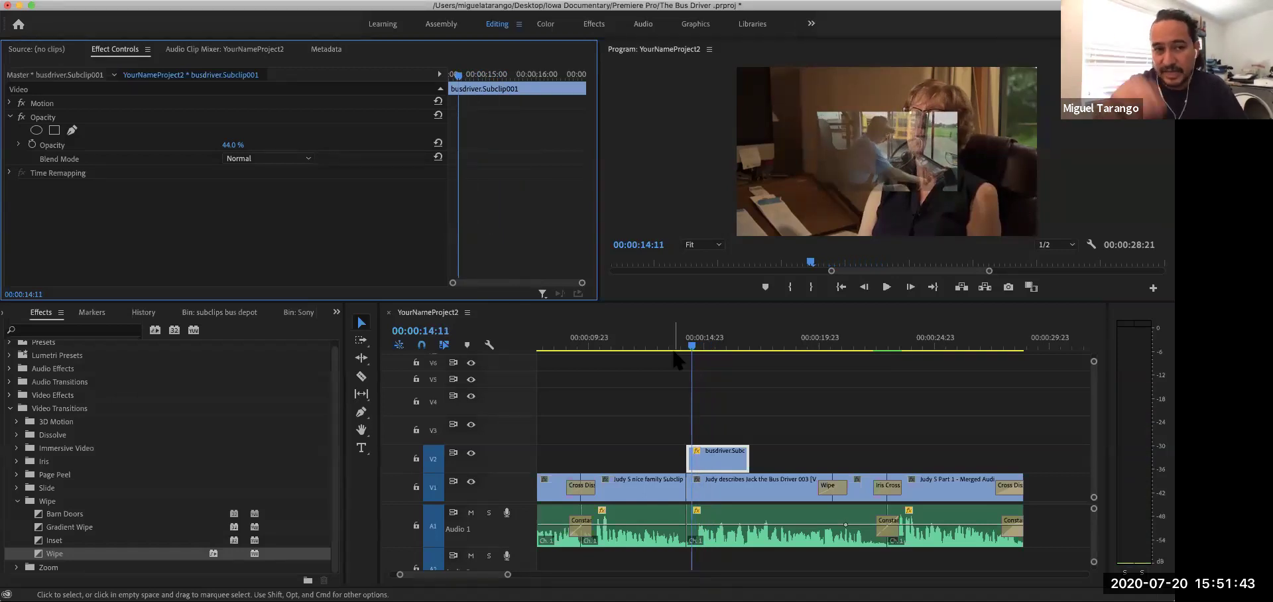
left_click(438, 142)
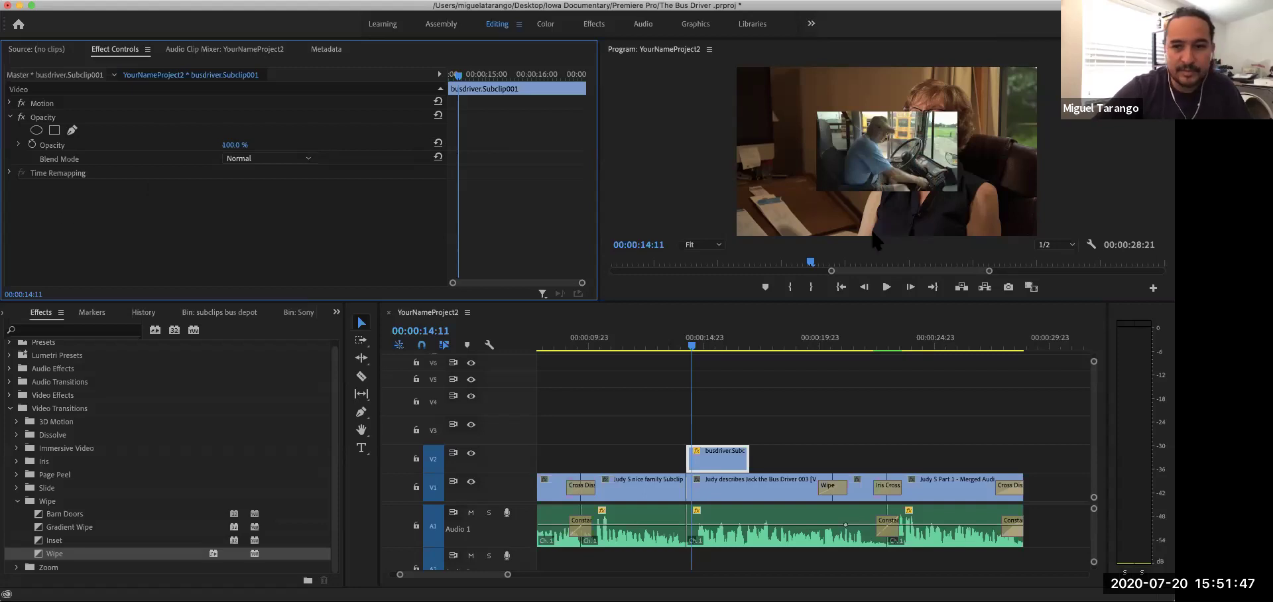
Reposition the inset by its Motion handles to the lower-right corner of the frame, partly outside it, and play the result.
left_click(908, 141)
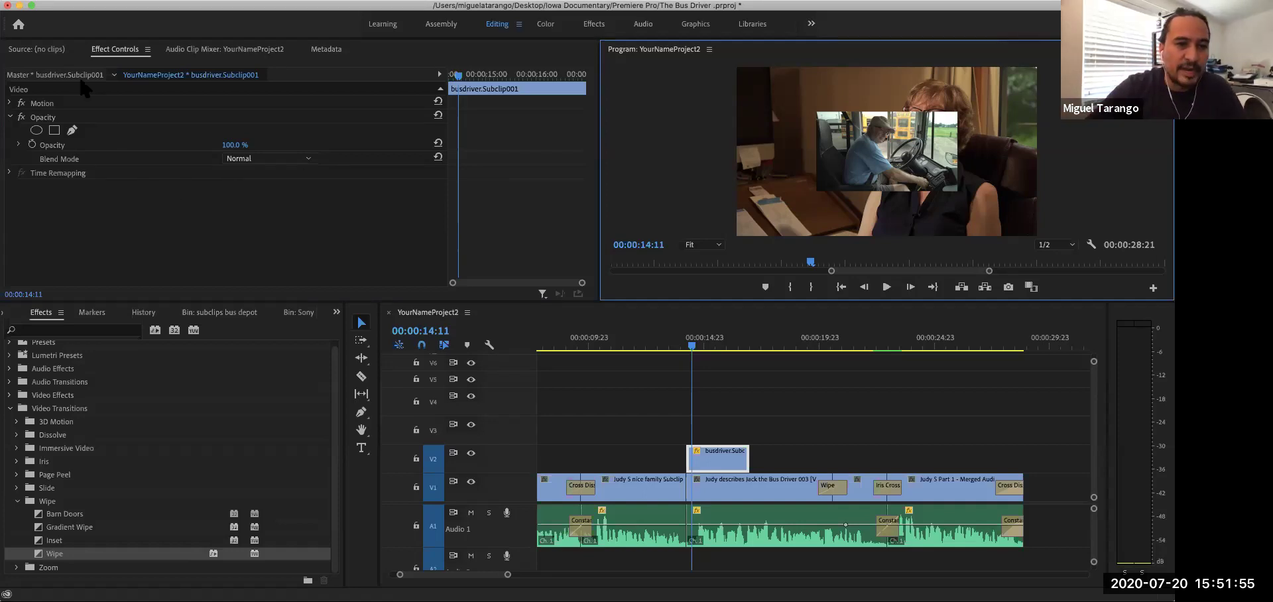
left_click(39, 105)
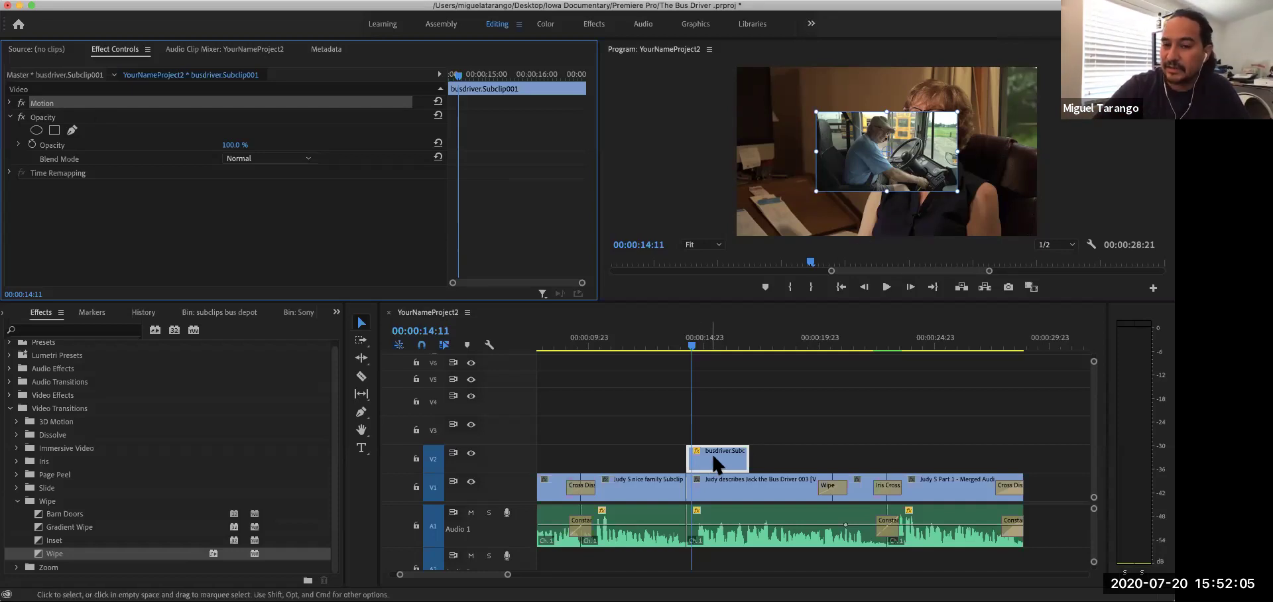
left_click_drag(910, 138, 1024, 228)
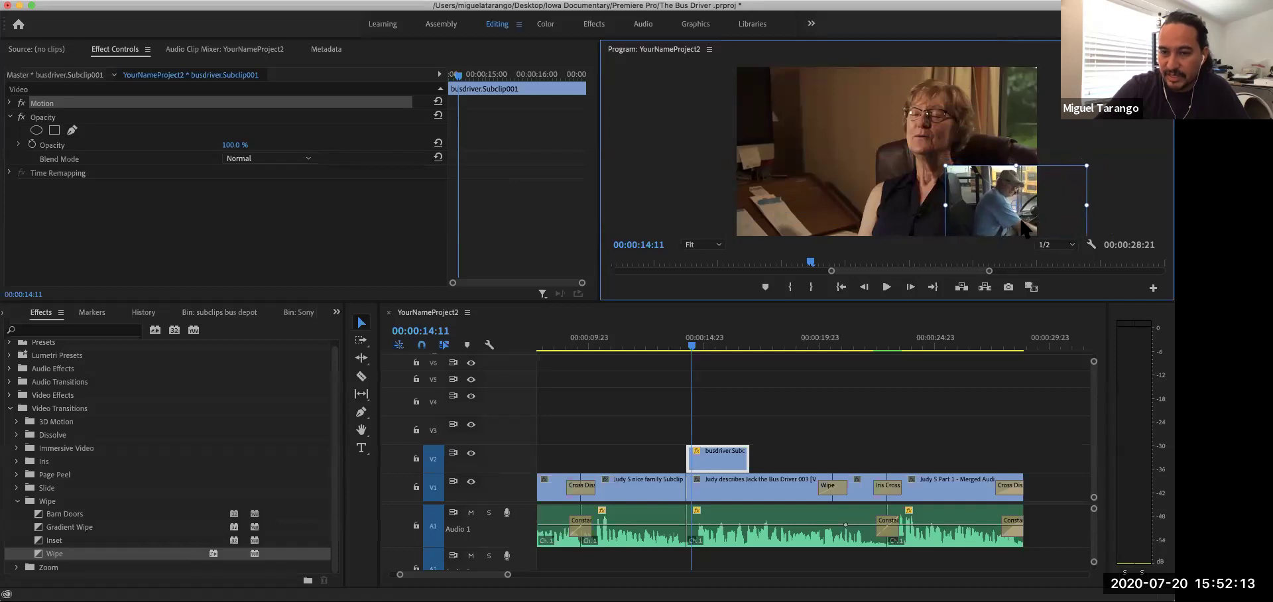
left_click(678, 345)
key("space")
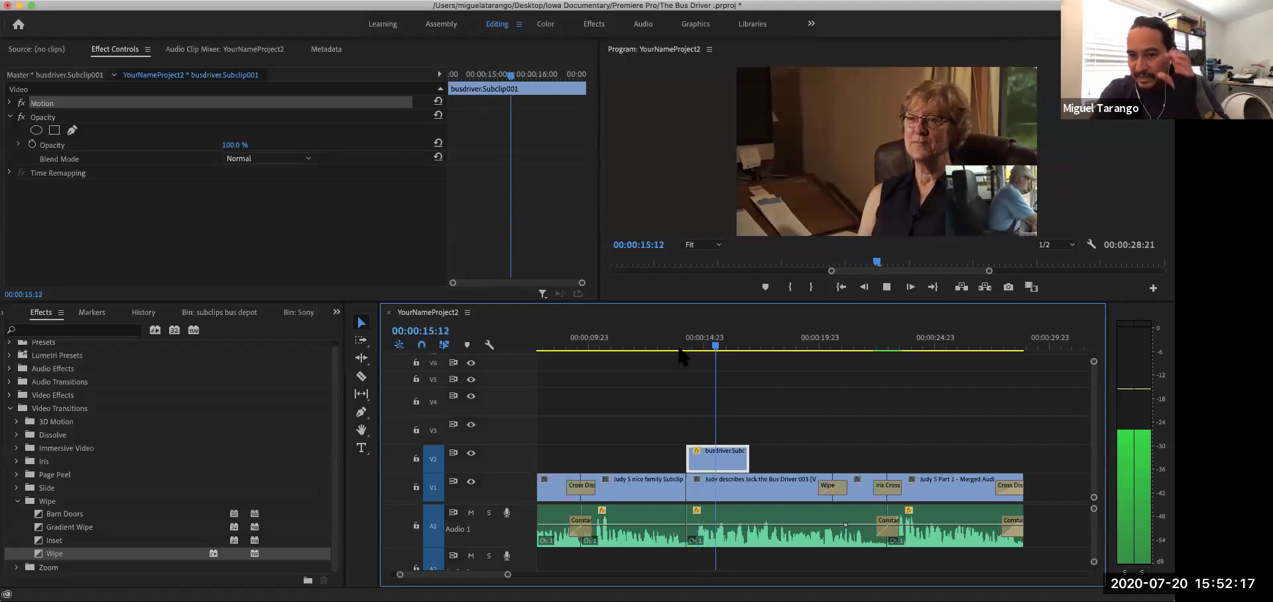
key("space")
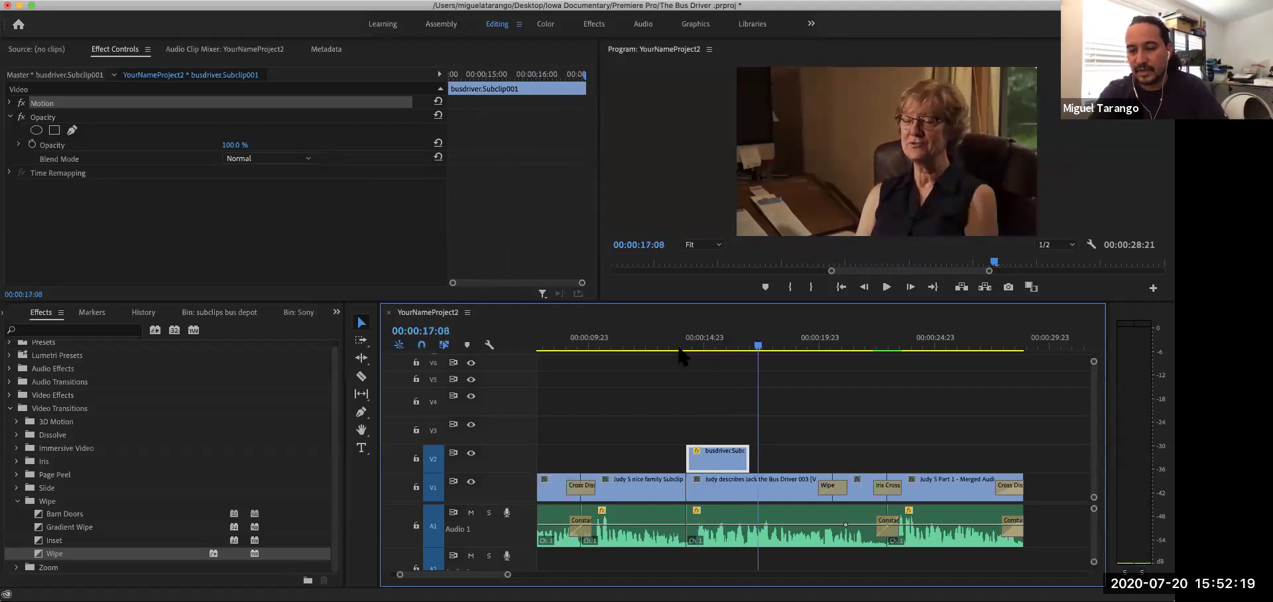
Return the playhead to the bus driver clip's start at 00:00:14:06, move the inset back near the centre and reset its Position.
left_click_drag(759, 349, 694, 346)
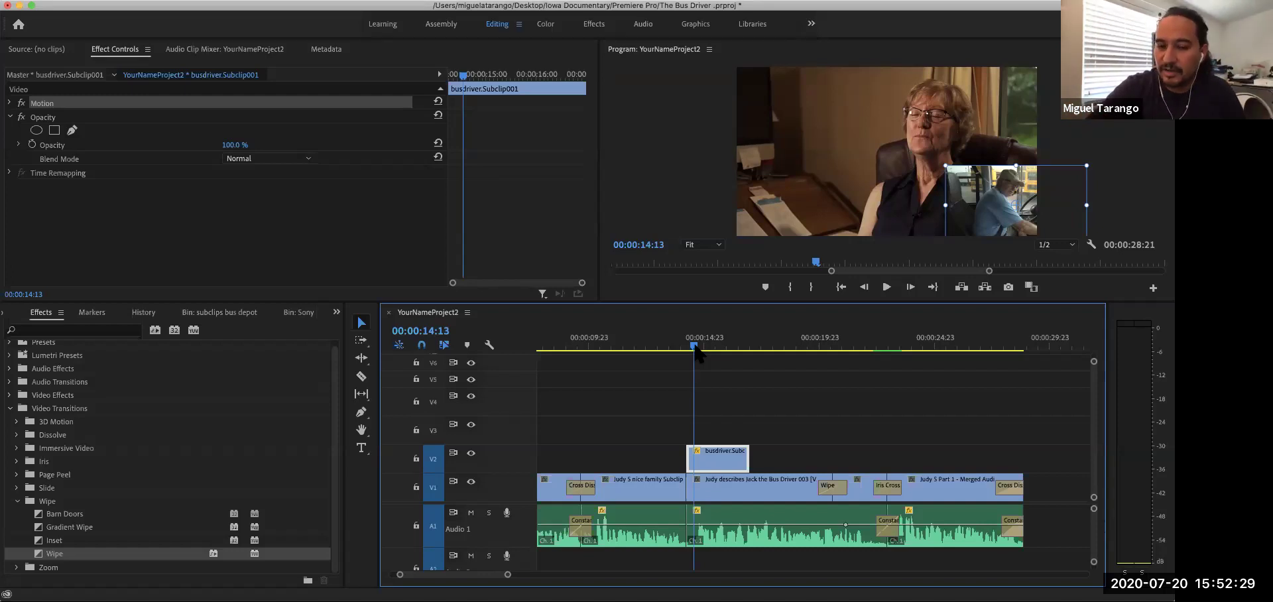
key("Up")
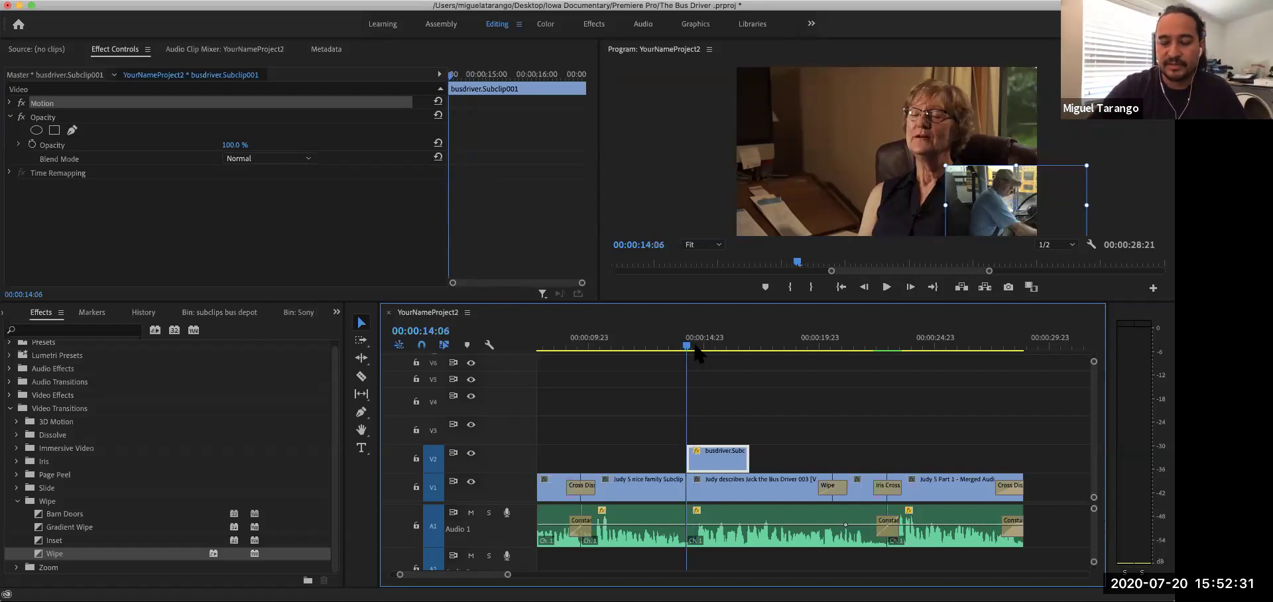
left_click_drag(956, 173, 867, 128)
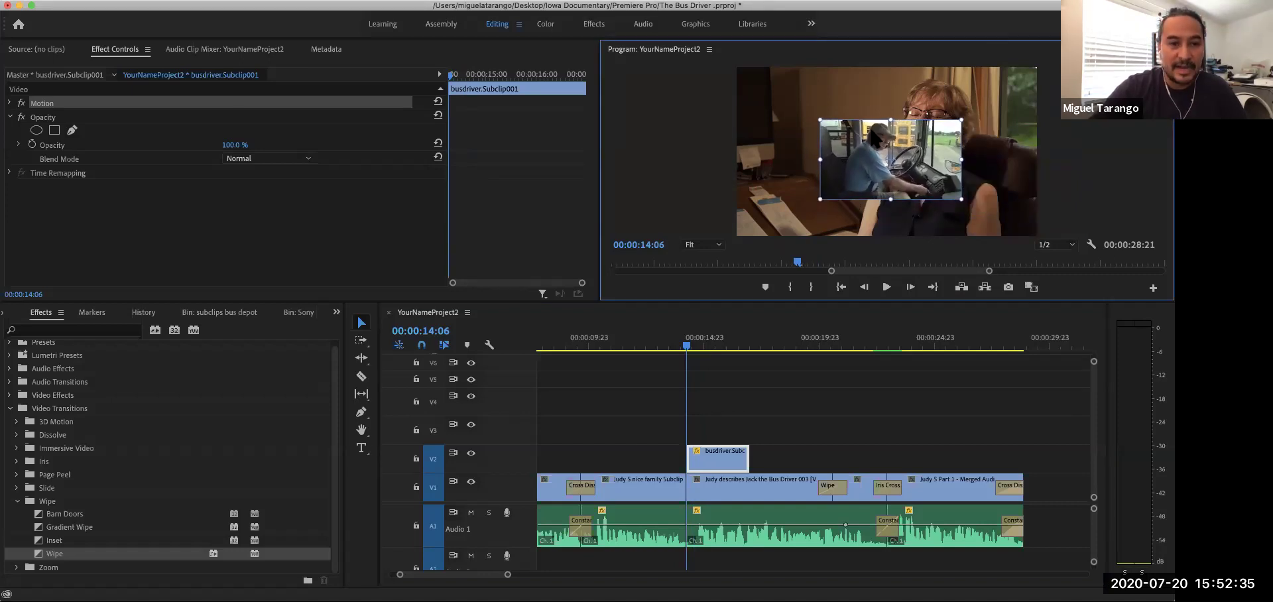
left_click(9, 118)
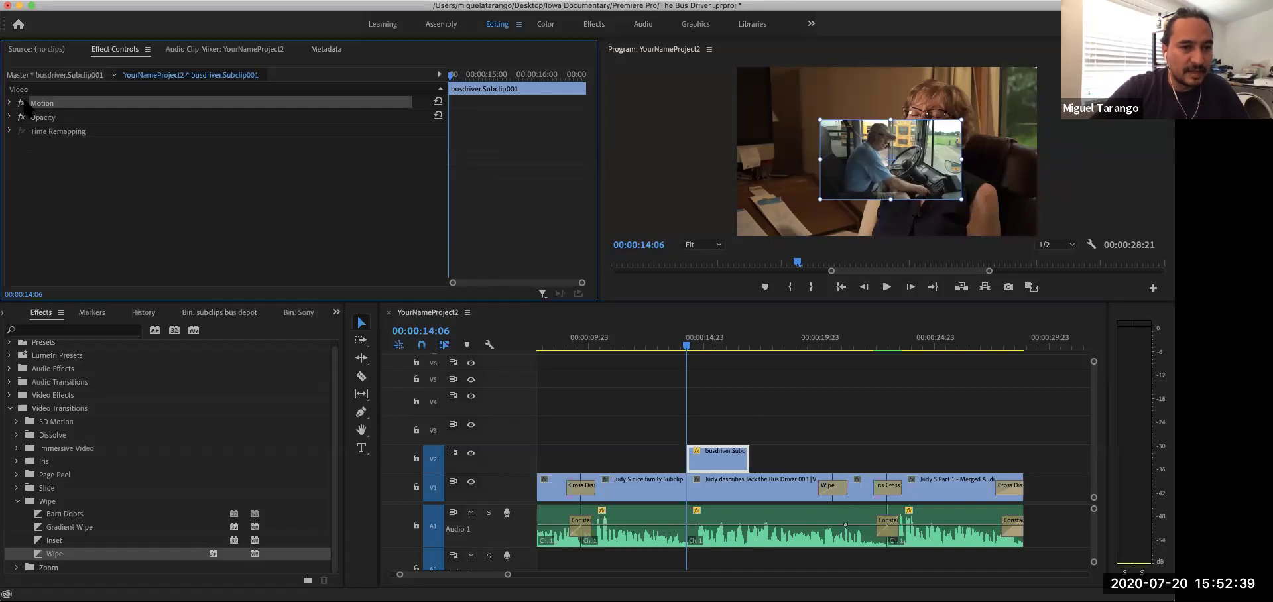
left_click(9, 102)
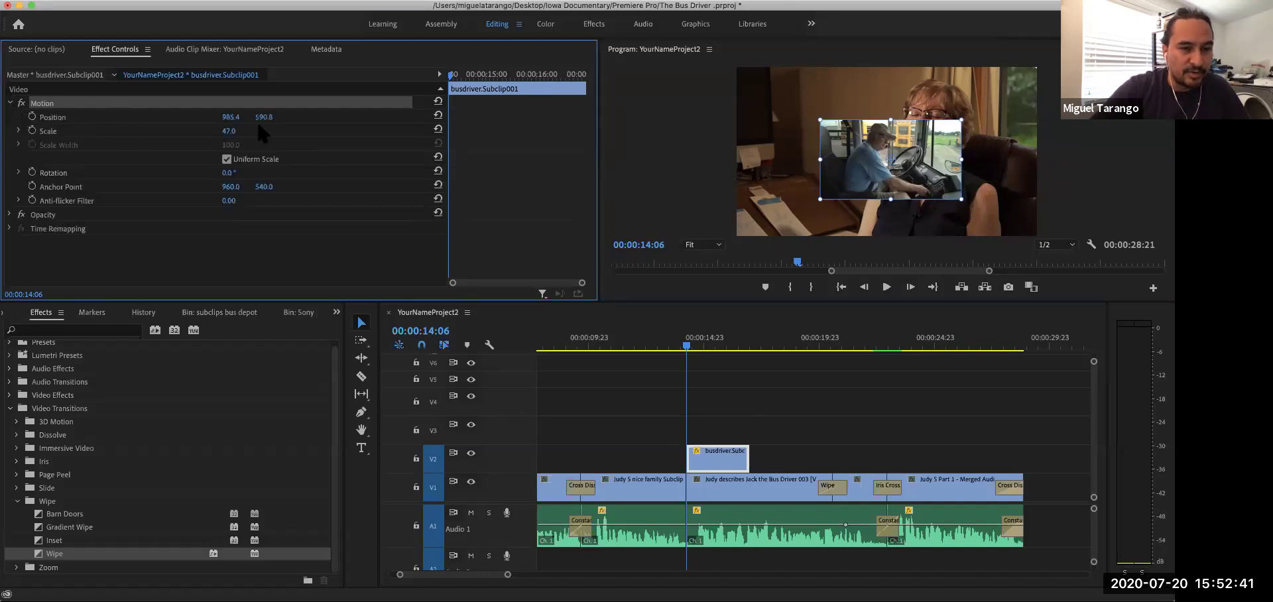
left_click(438, 115)
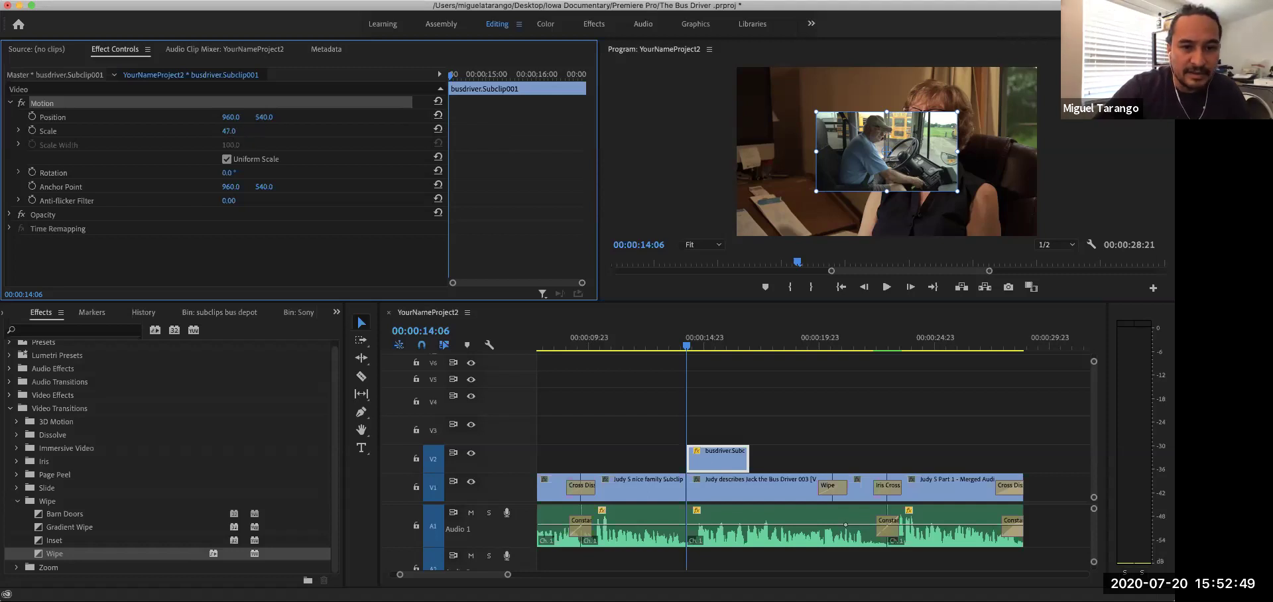
Shrink the bus driver clip's Scale to 0, compare it at 100, and set the Scale back to 0.
left_click_drag(229, 131, 198, 131)
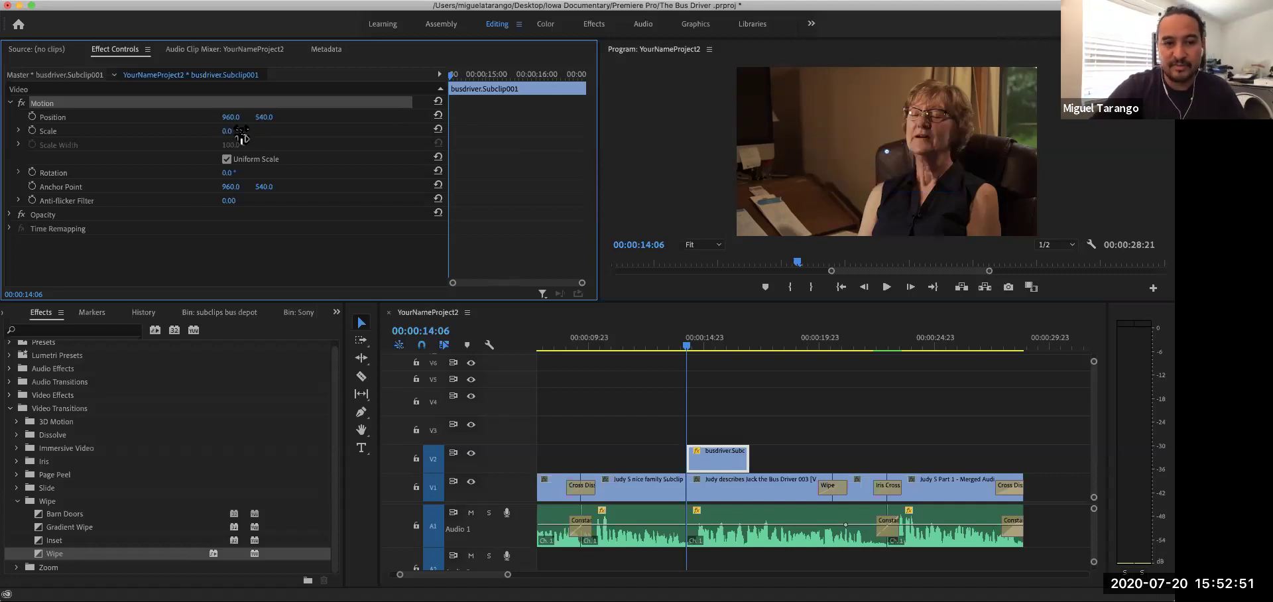
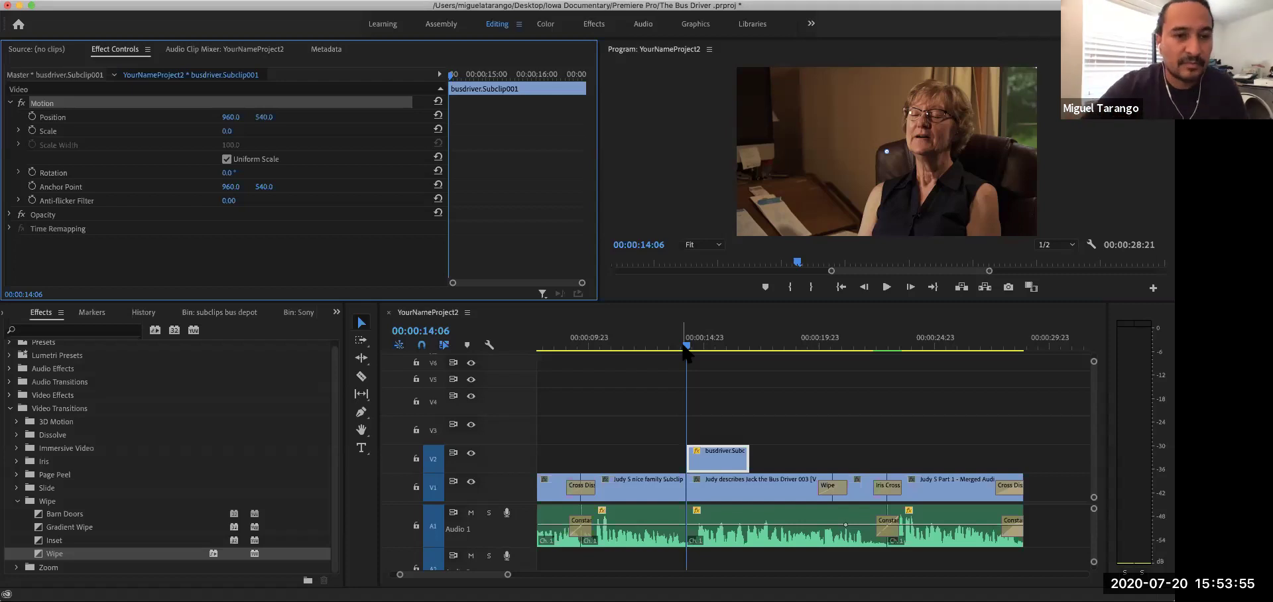
left_click(705, 376)
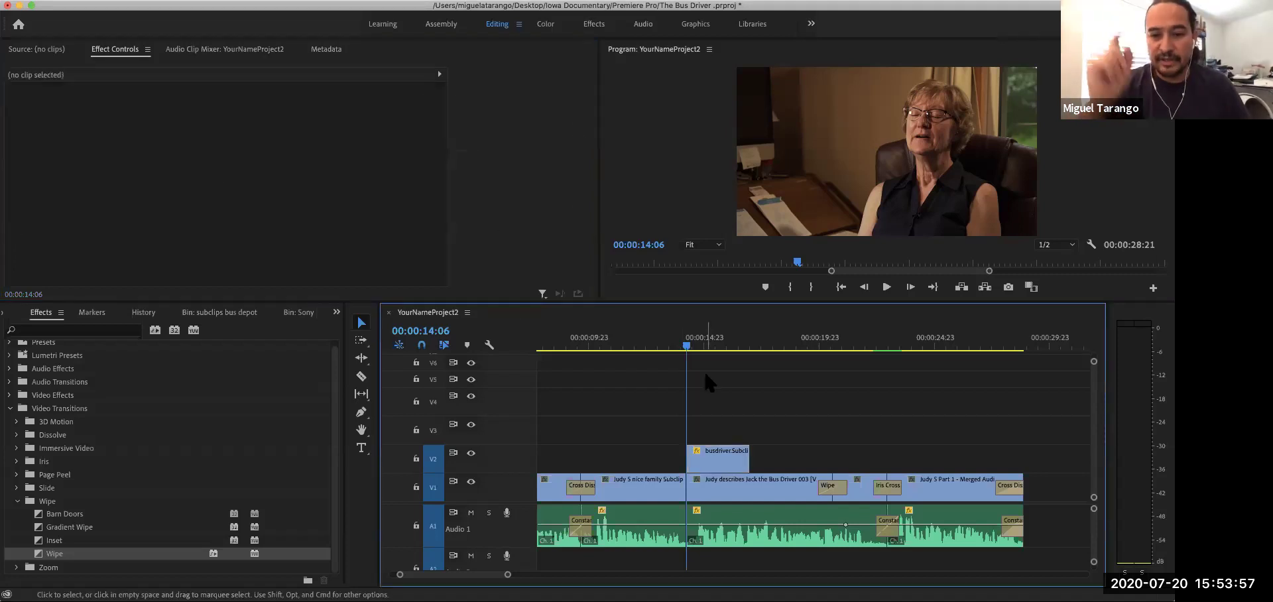
left_click(709, 447)
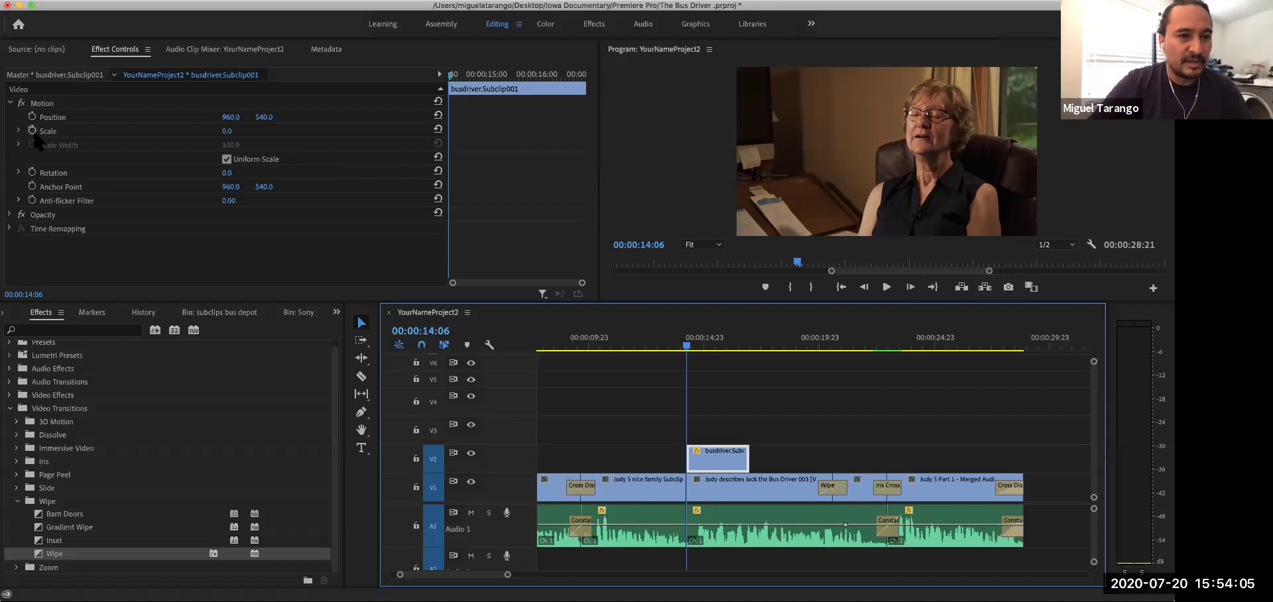
left_click(228, 131)
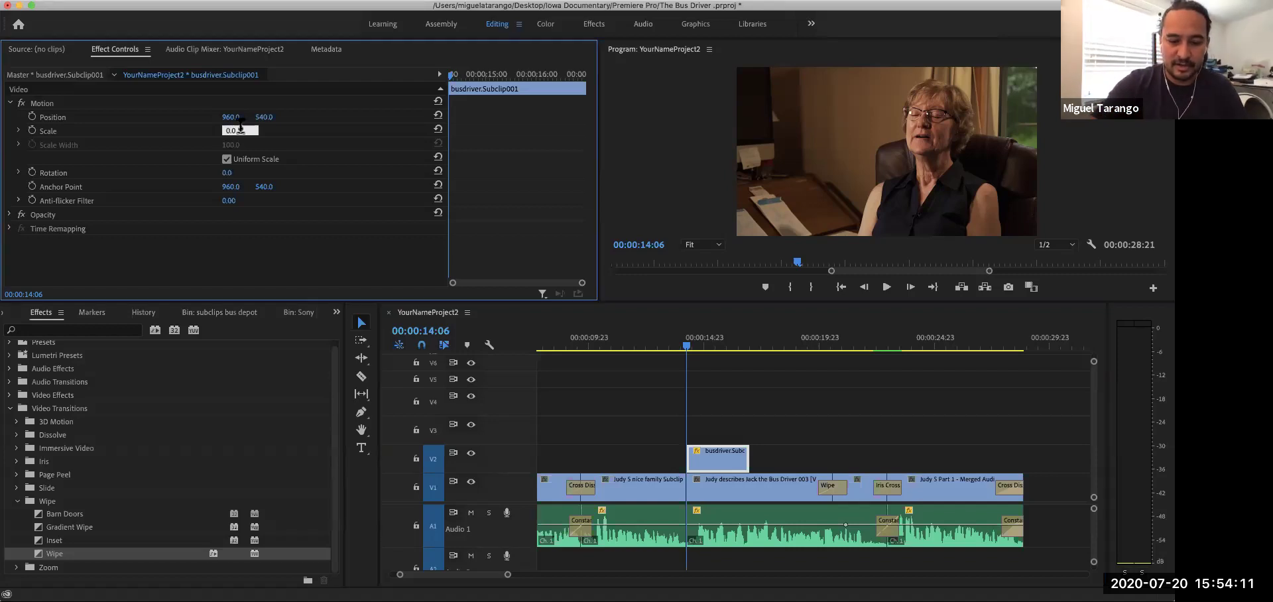
type("100")
key("Return")
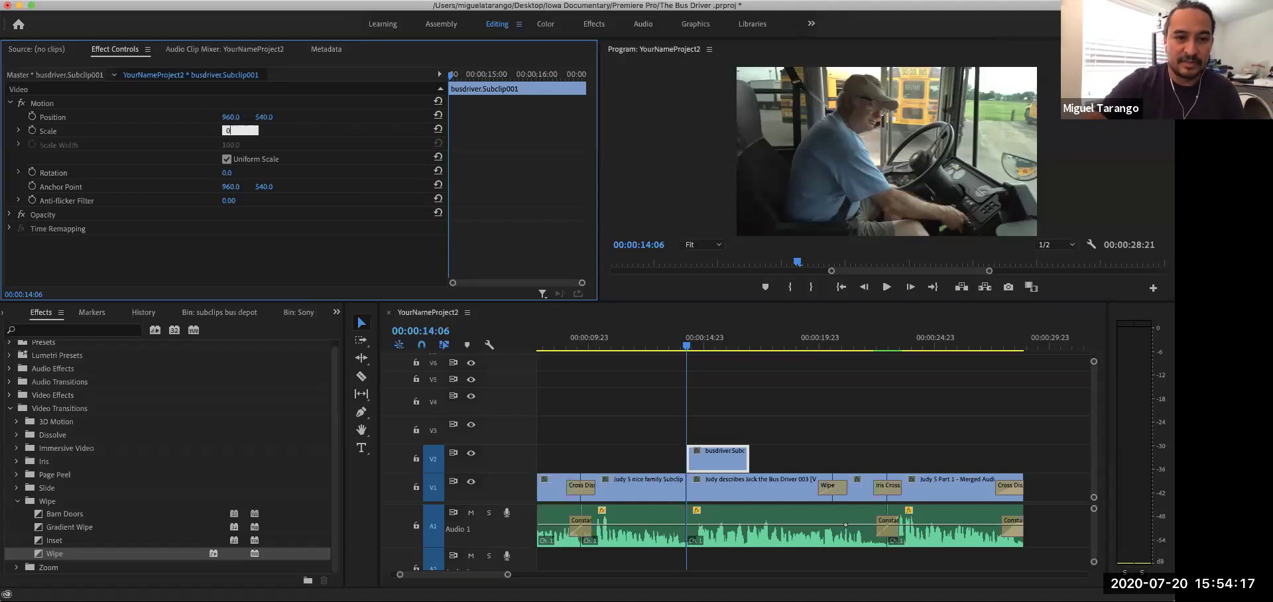
key("Return")
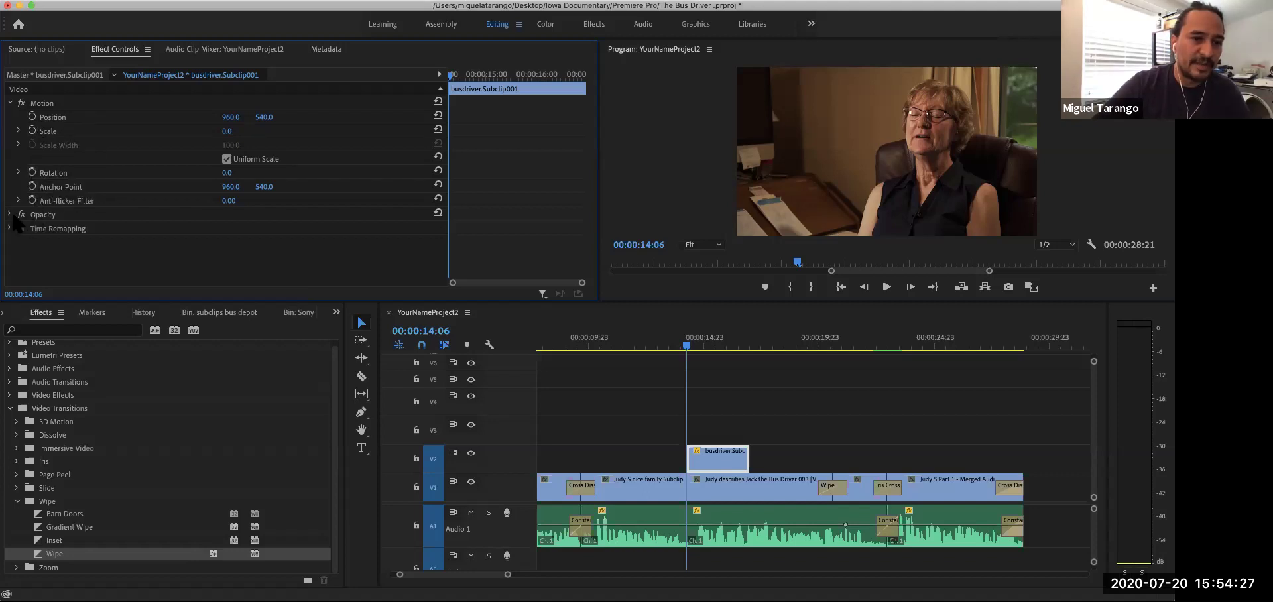
Turn on Scale keyframing for the bus driver clip, with a starting keyframe of 0.0 at 00:00:14:06.
left_click(9, 215)
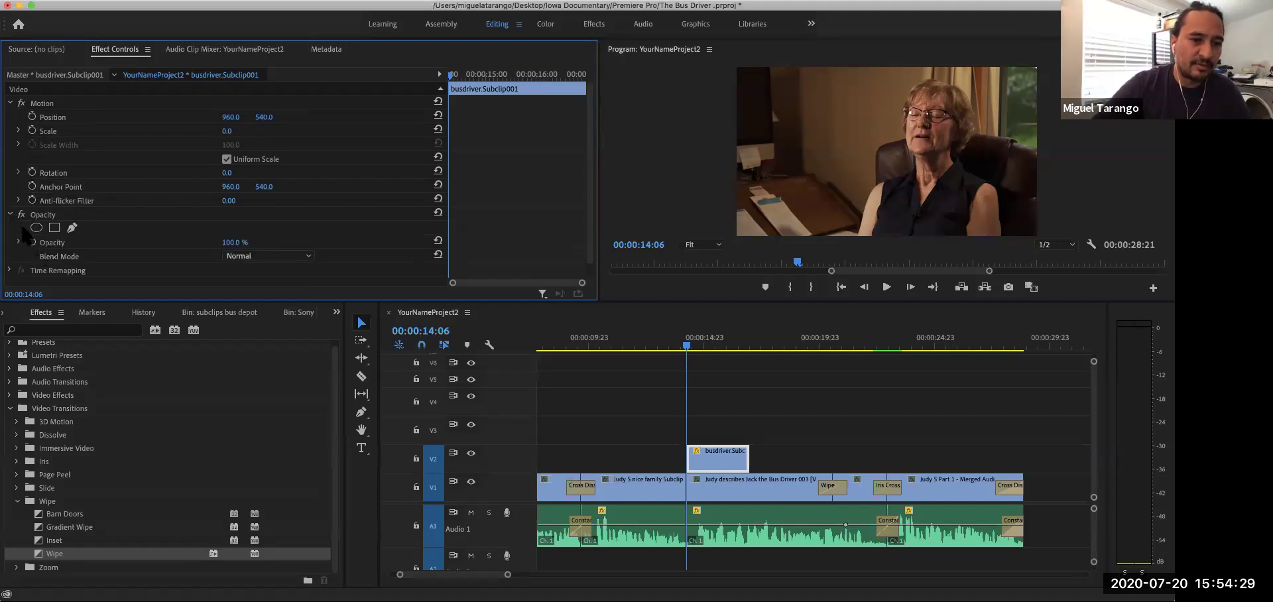
left_click(10, 215)
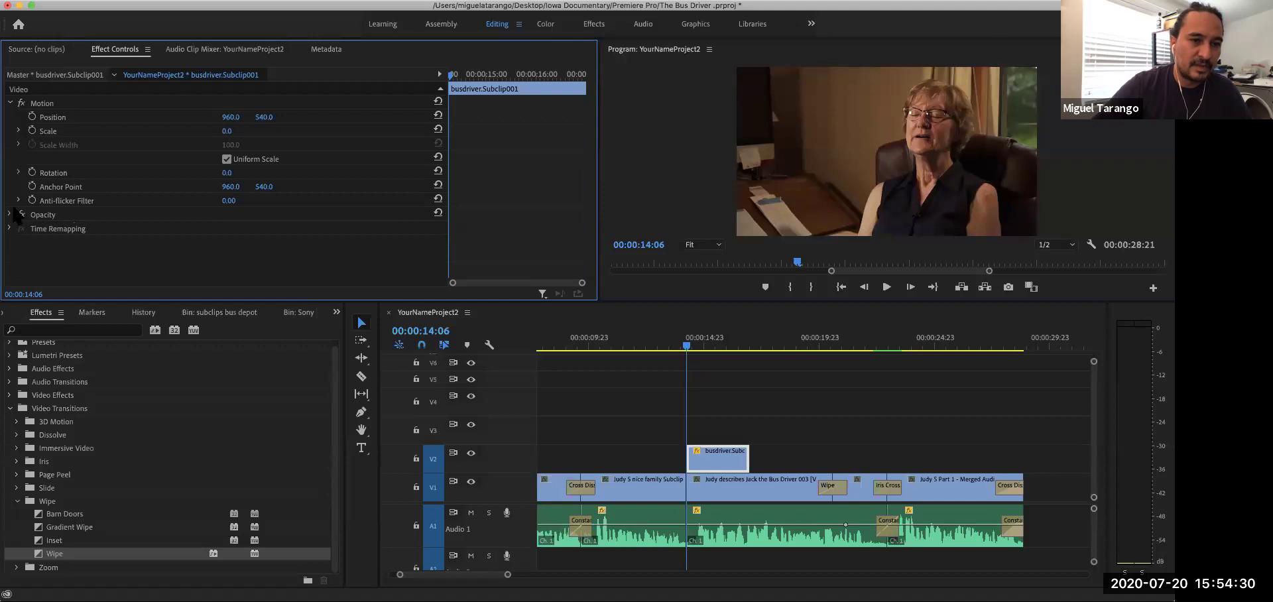
left_click(32, 131)
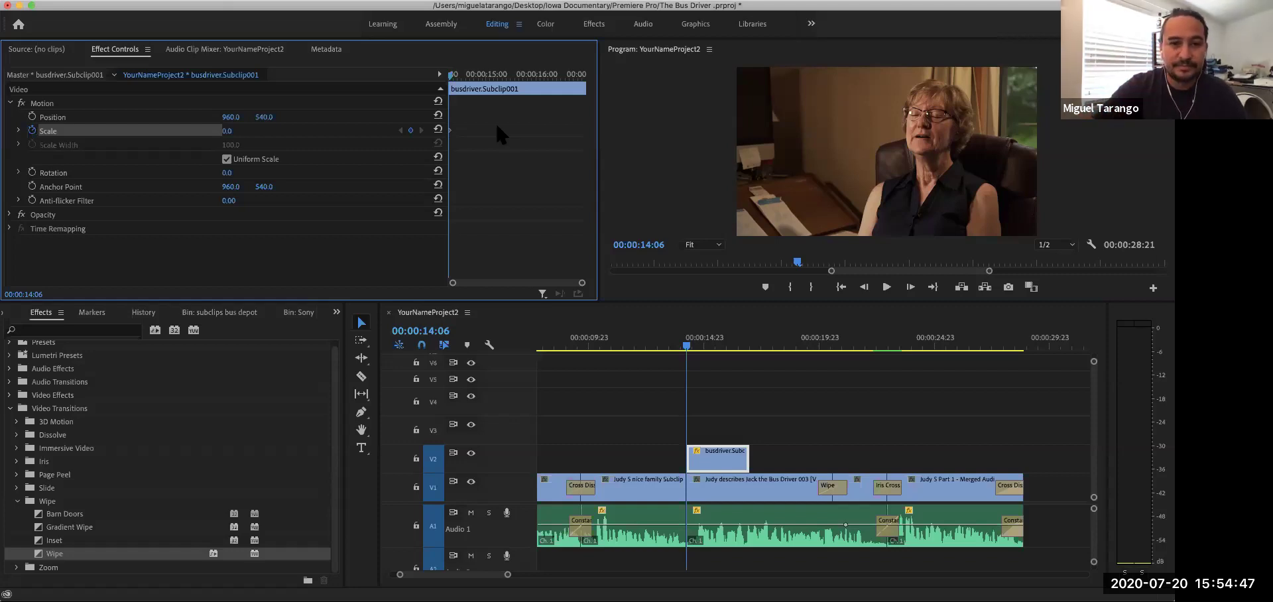
Play the bus driver clip from its start to check the Scale with only the first keyframe set, and return towards the start.
left_click_drag(454, 78, 449, 77)
key("space")
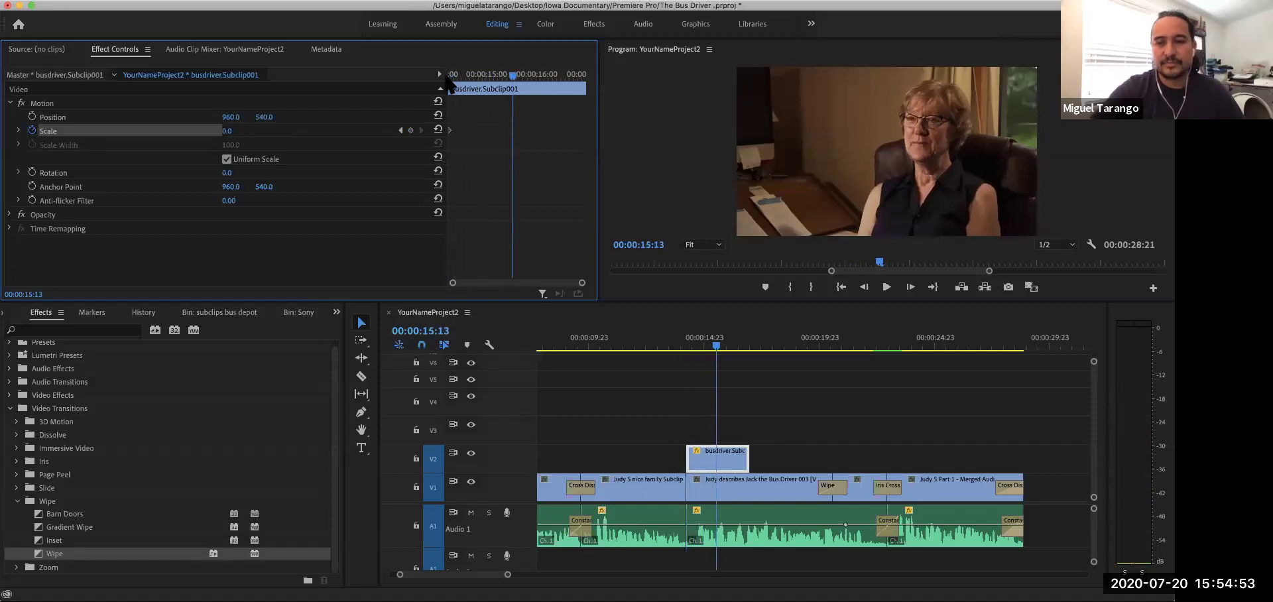
left_click_drag(512, 83, 477, 84)
Extend the bus driver clip's end on V2 to about 00:00:21:15 and delete the Wipe transition on the V1 cut beneath it.
left_click_drag(747, 456, 828, 457)
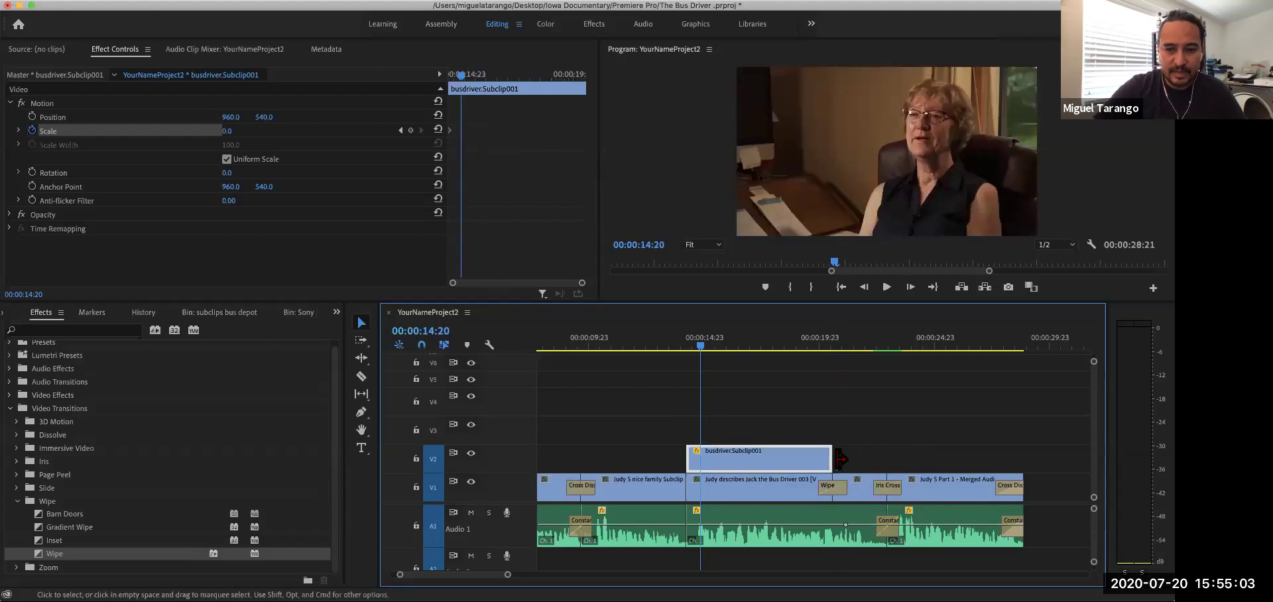
left_click_drag(823, 456, 817, 457)
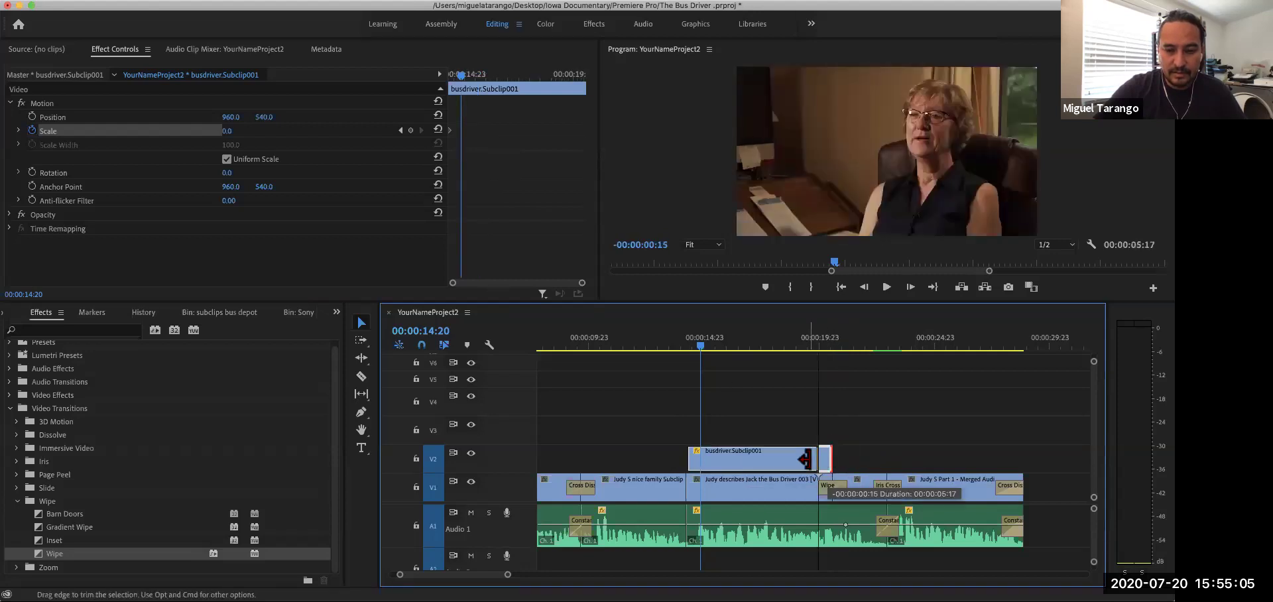
left_click(827, 487)
key("Delete")
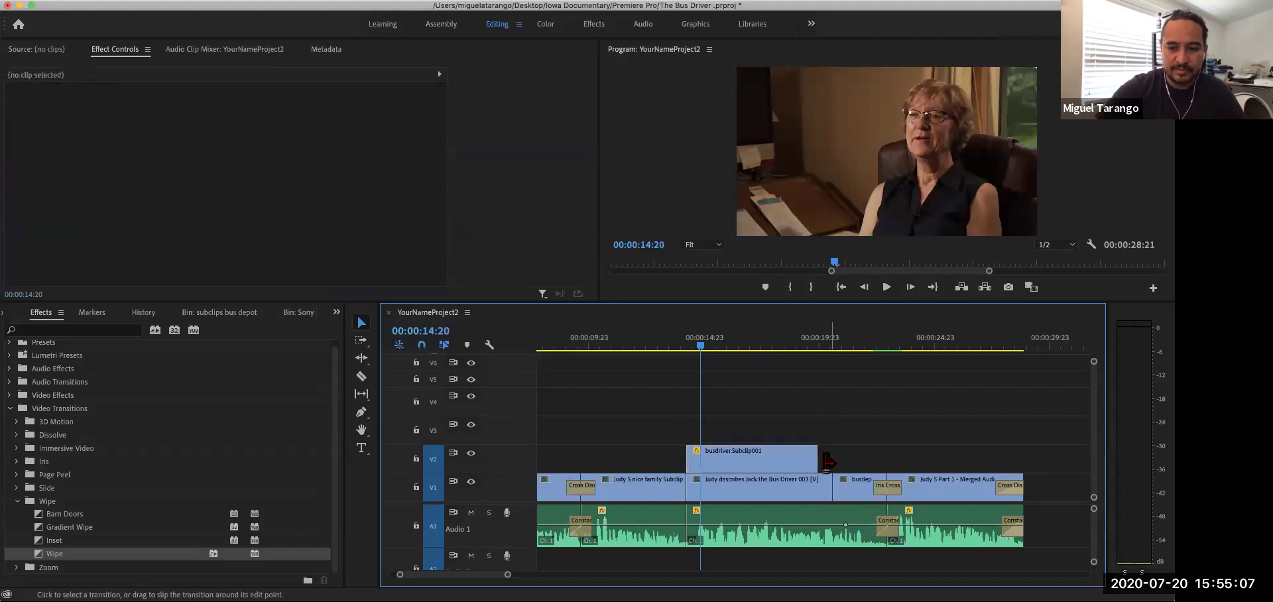
left_click_drag(860, 462, 859, 461)
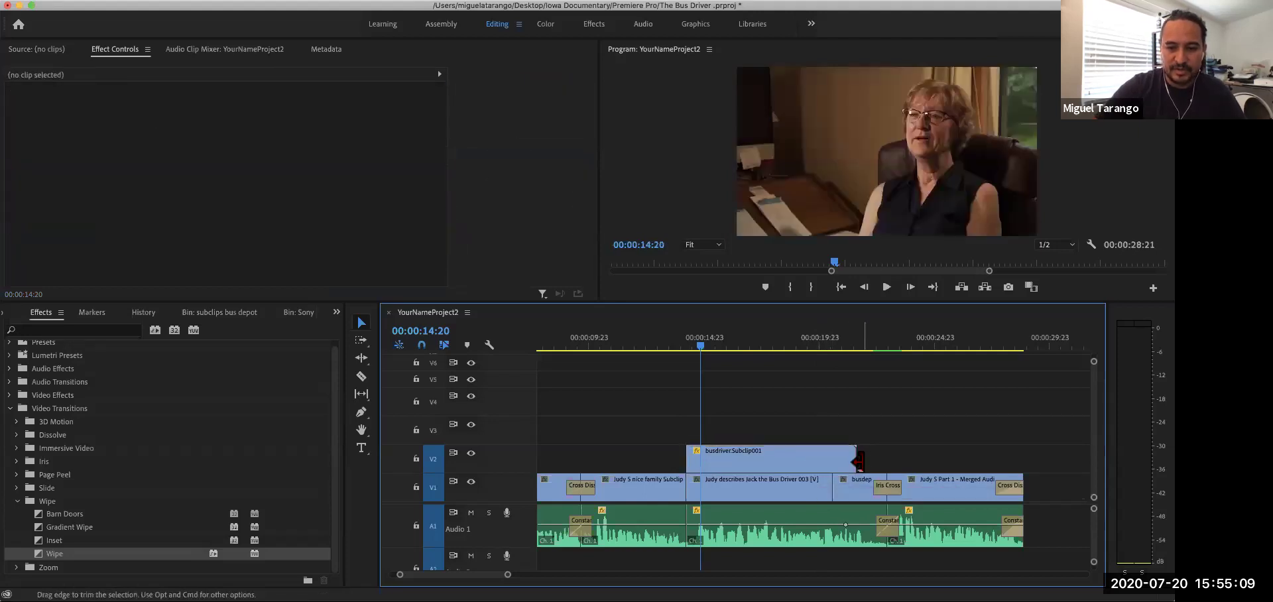
Add a second Scale keyframe of 100 to the bus driver clip at 00:00:16:04.
left_click_drag(700, 346, 730, 346)
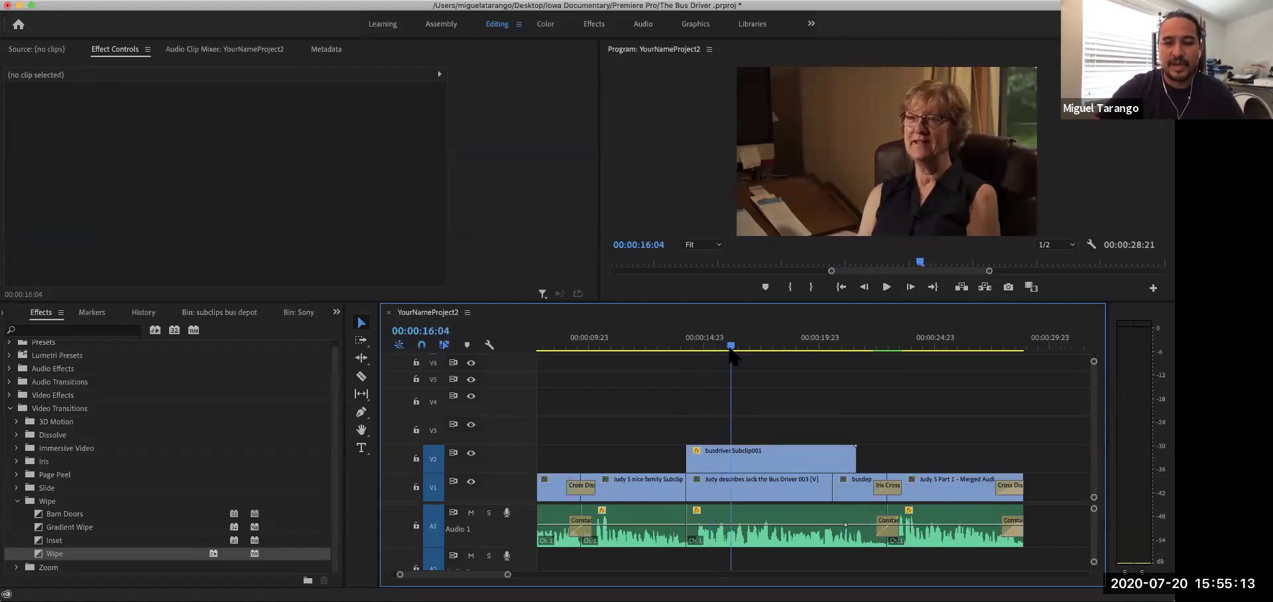
left_click(737, 452)
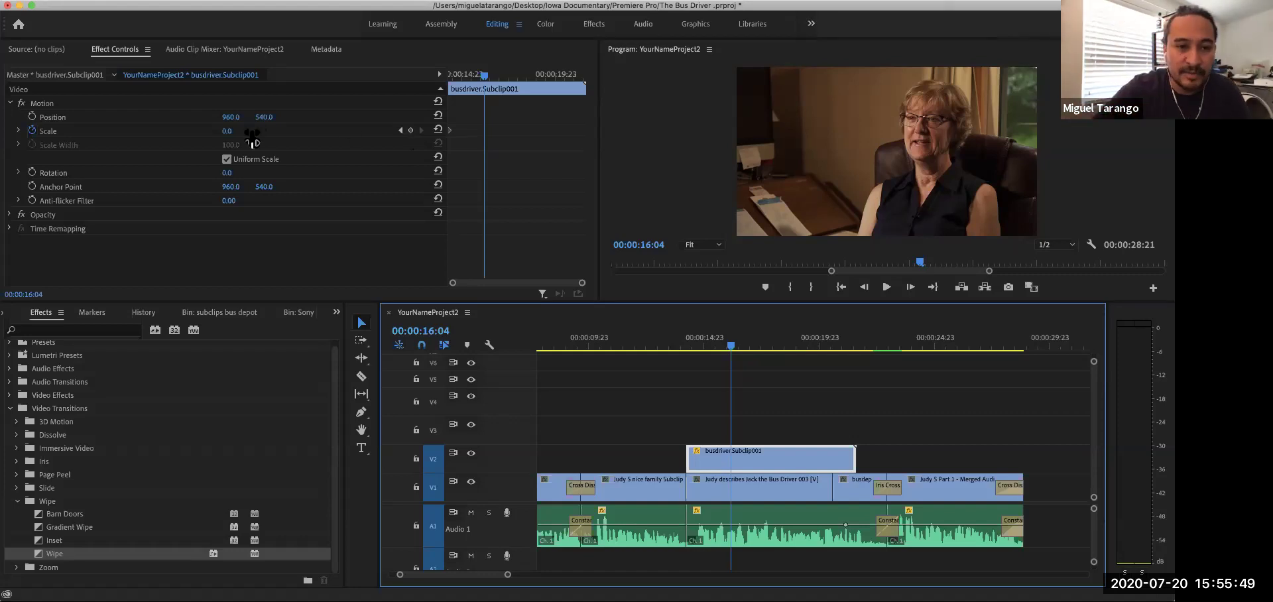
left_click_drag(226, 132, 293, 131)
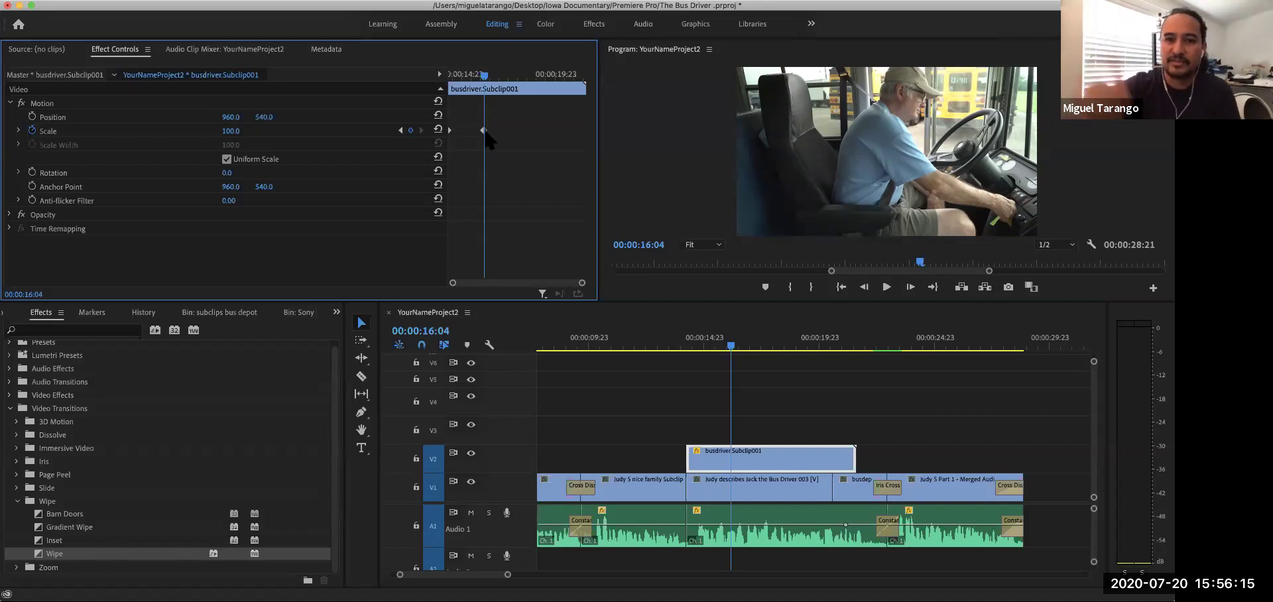
Play the sequence from 00:00:12:20, before the bus driver clip, to preview the Scale growing from 0 to 100.
left_click_drag(484, 75, 449, 75)
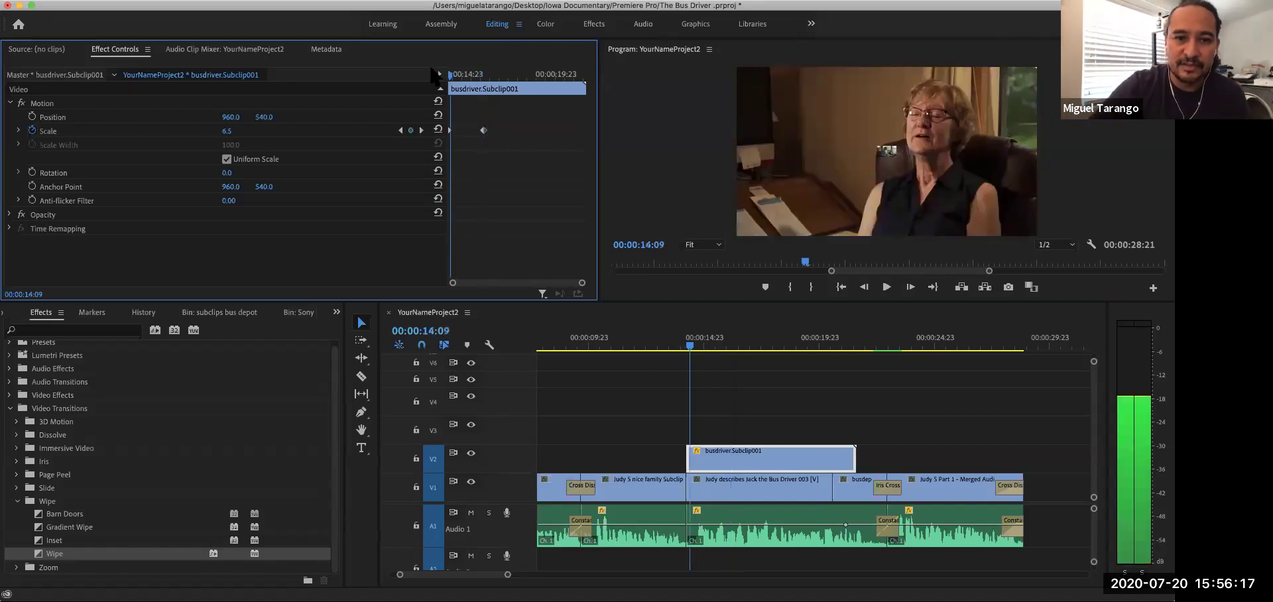
left_click_drag(689, 351, 658, 353)
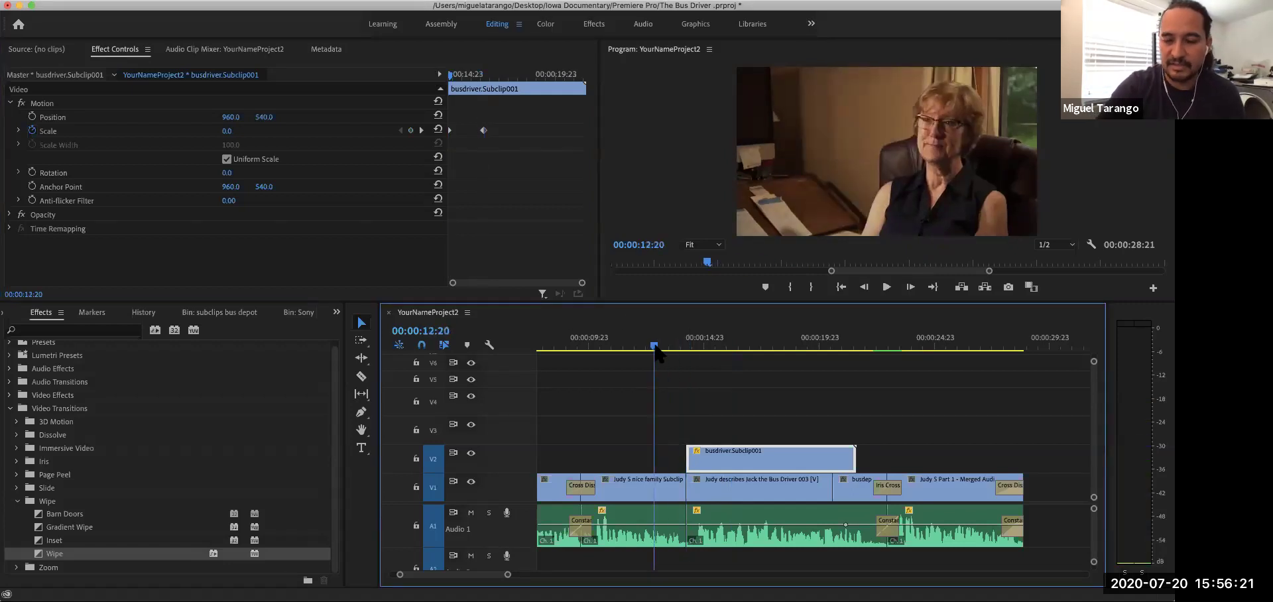
key("space")
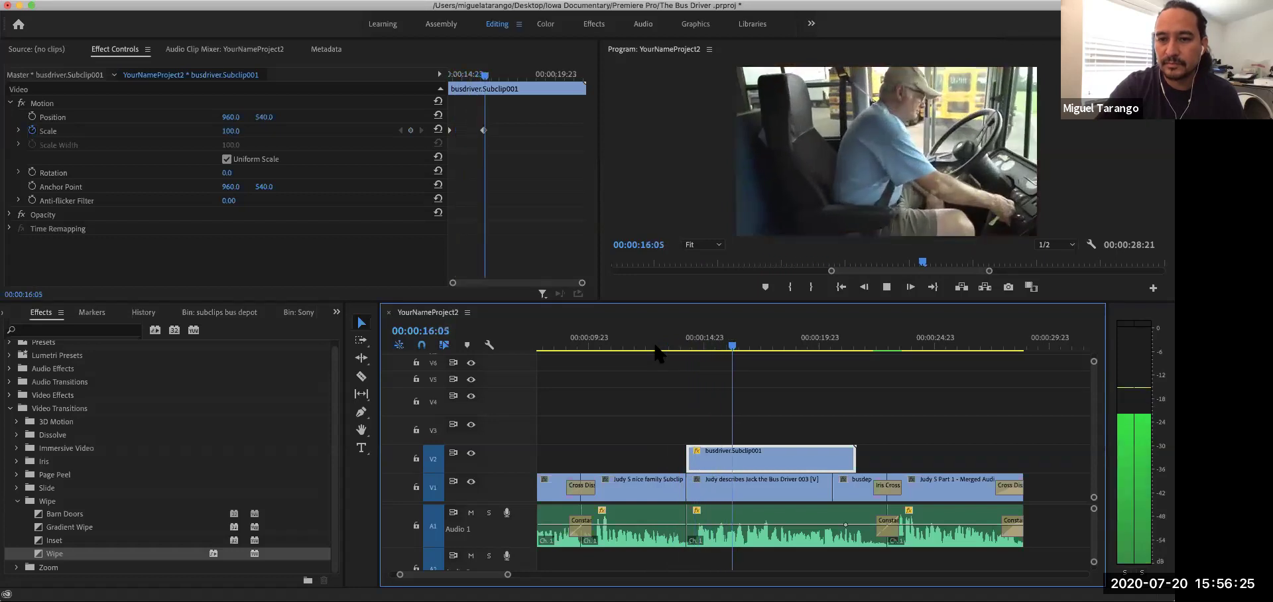
key("space")
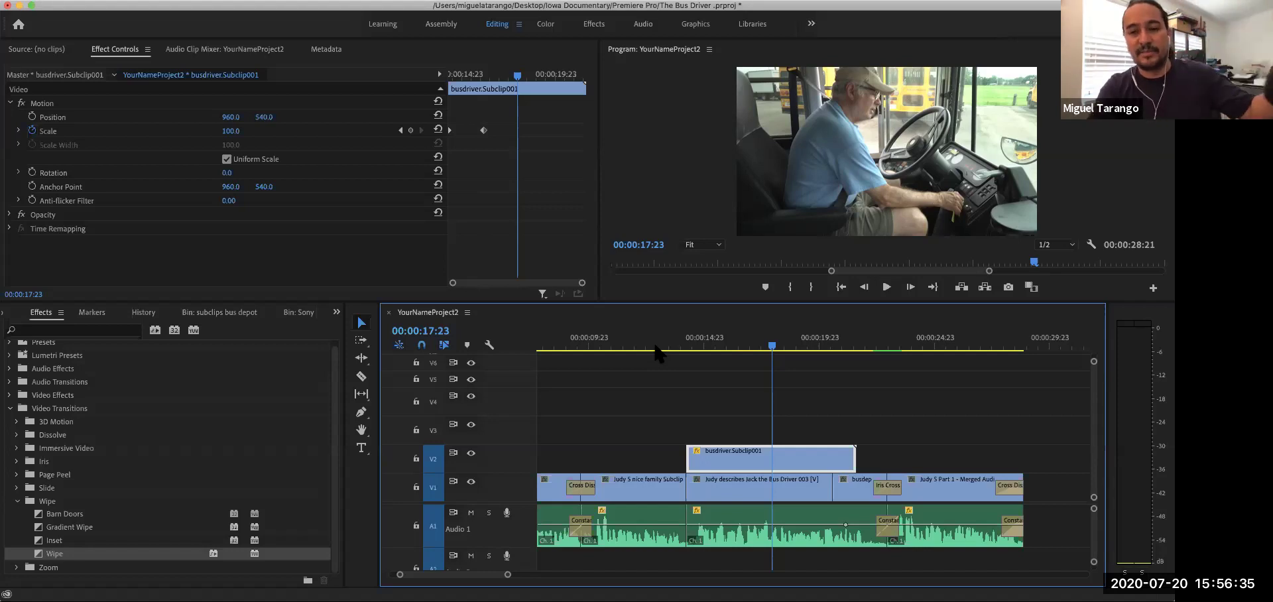
Play on to 00:00:19:21 and add a Scale keyframe there that holds the bus driver clip at 100.
key("space")
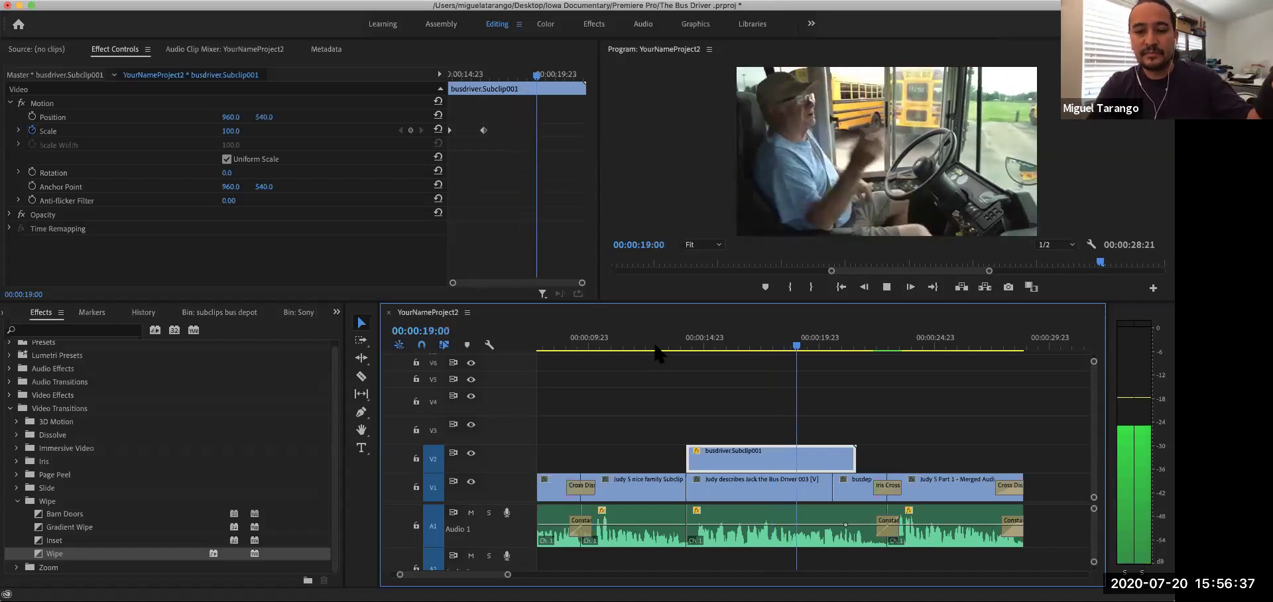
key("space")
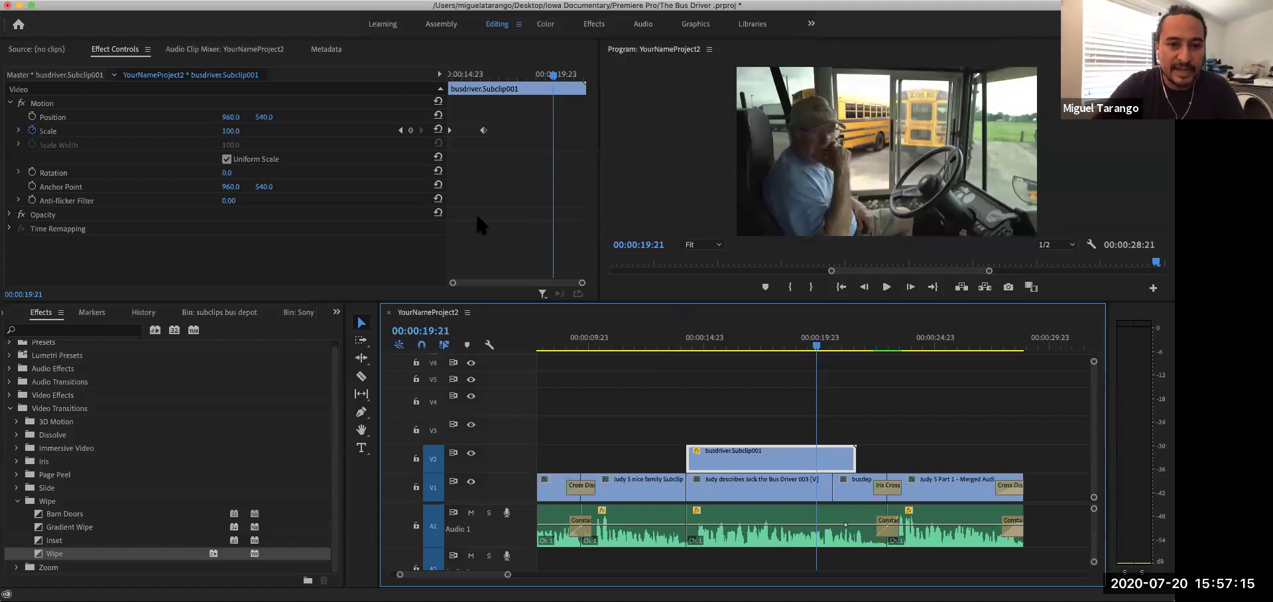
left_click(411, 131)
left_click(410, 130)
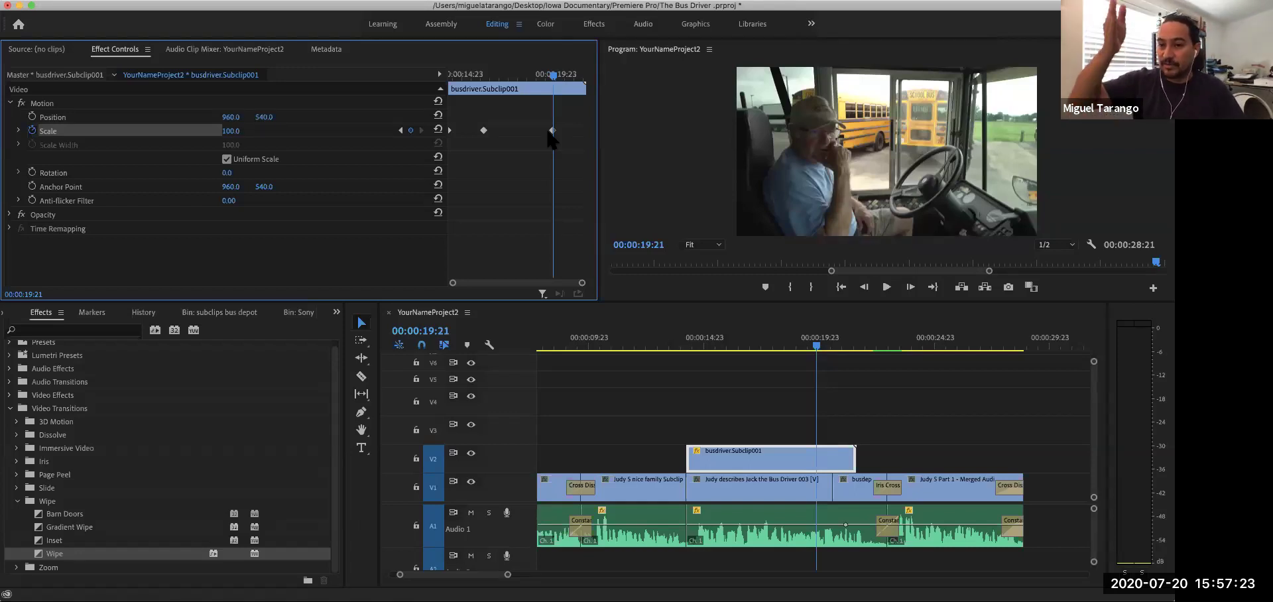
Play on from the new keyframe and advance the playhead to the bus driver clip's end at 00:00:21:15.
left_click(817, 354)
key("space")
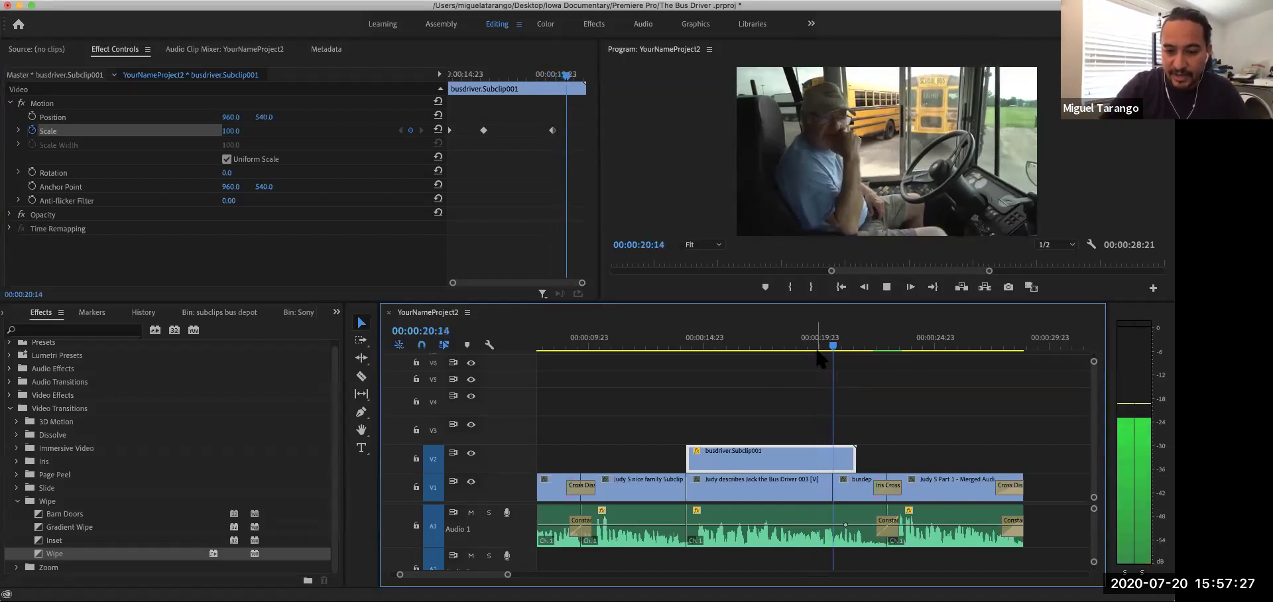
key("space")
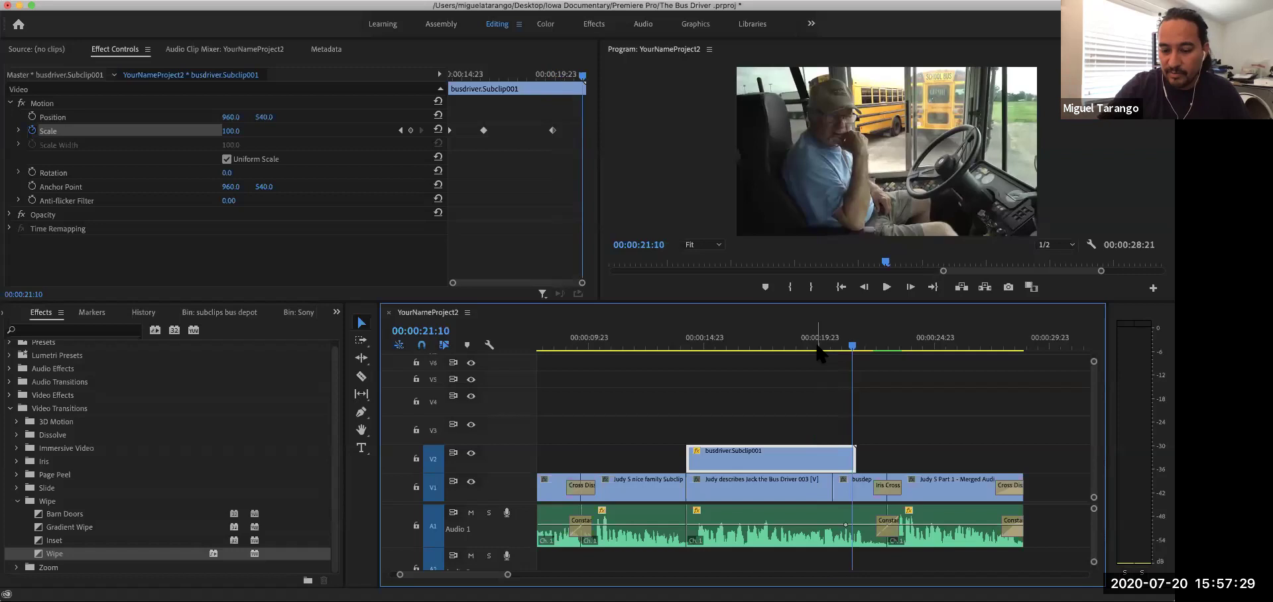
key("shift+Right")
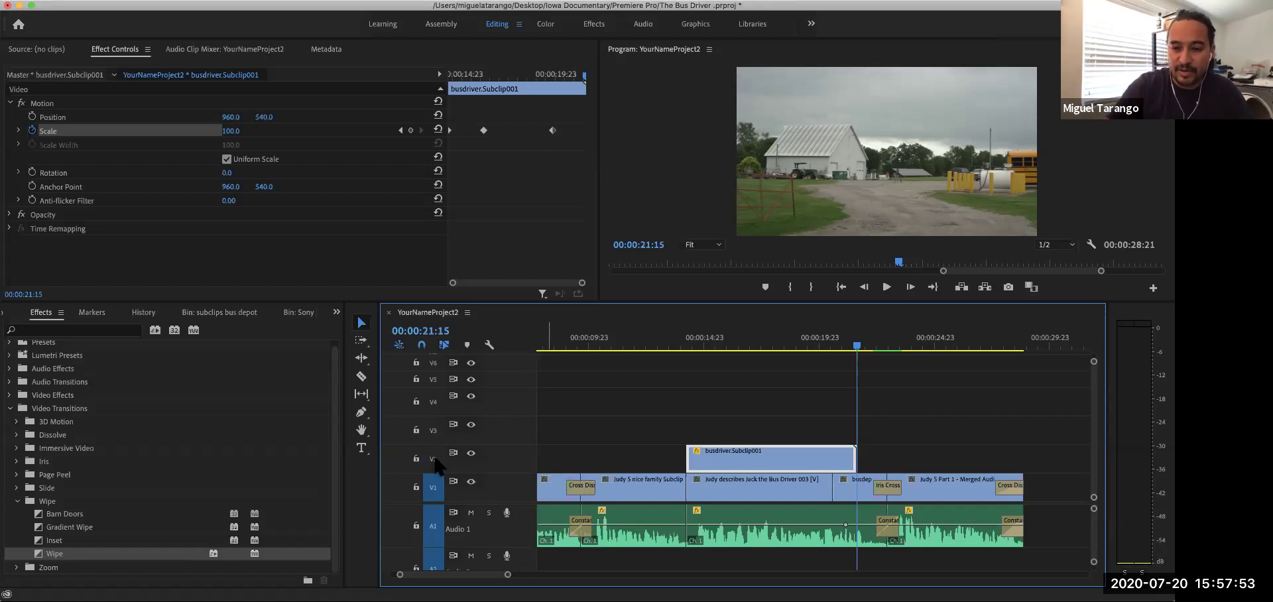
Compare jumping between edit points with V2 untargeted and targeted, finishing at the bus driver clip's end at 00:00:21:15.
key("Up")
key("Up")
key("Down")
key("Down")
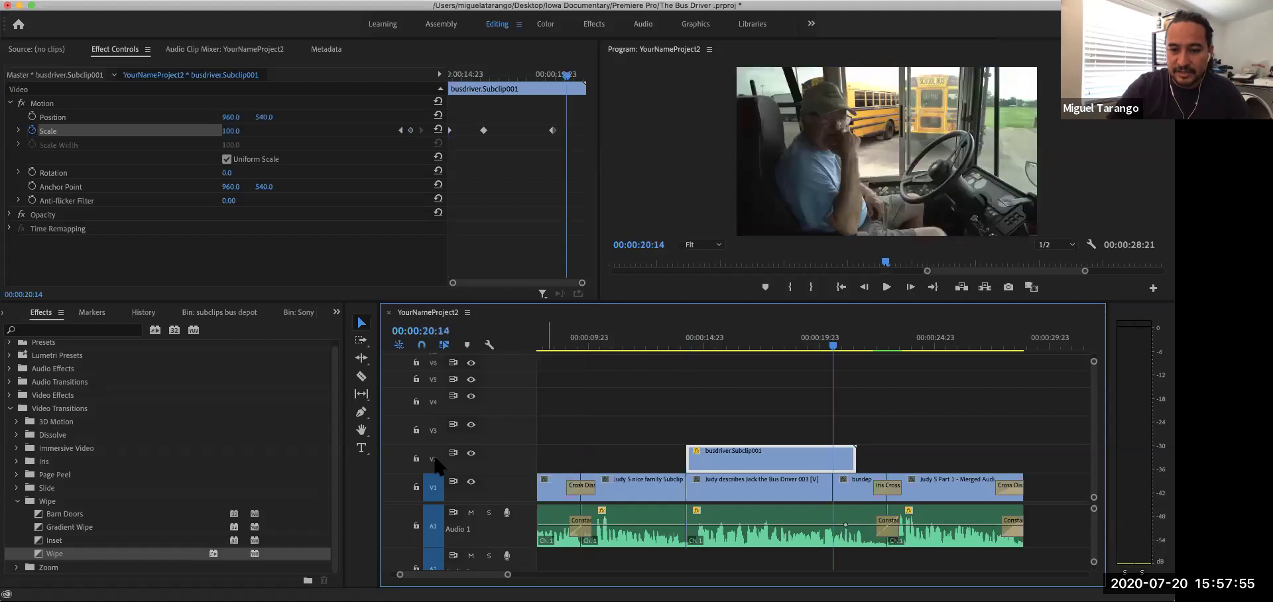
key("Up")
left_click(434, 461)
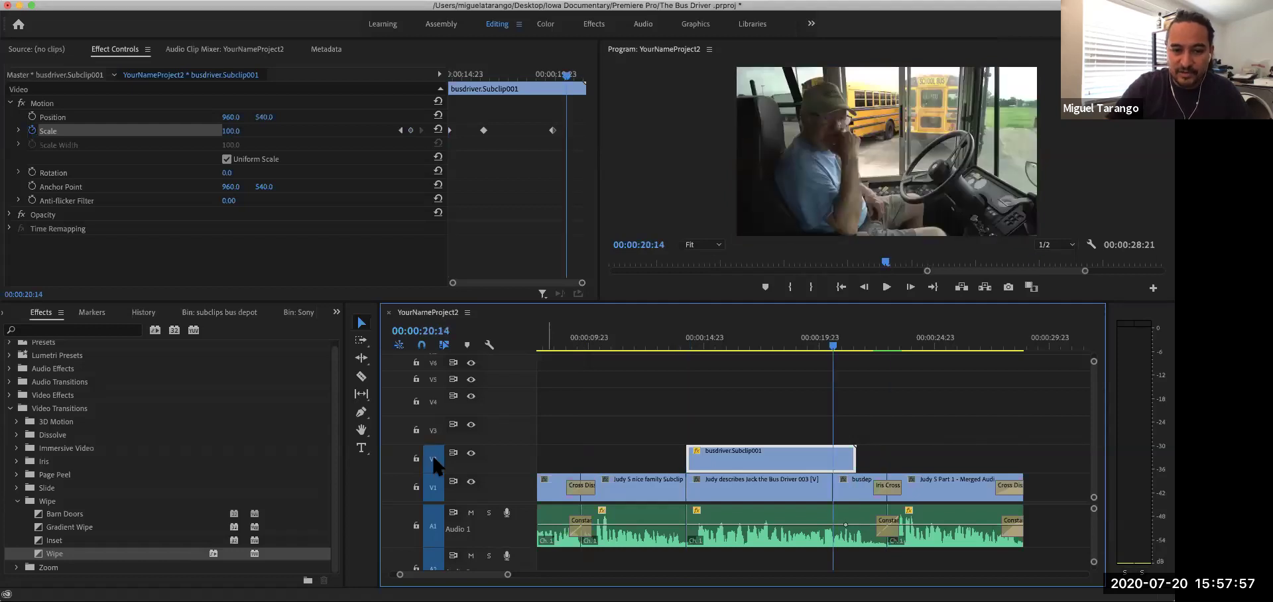
key("Down")
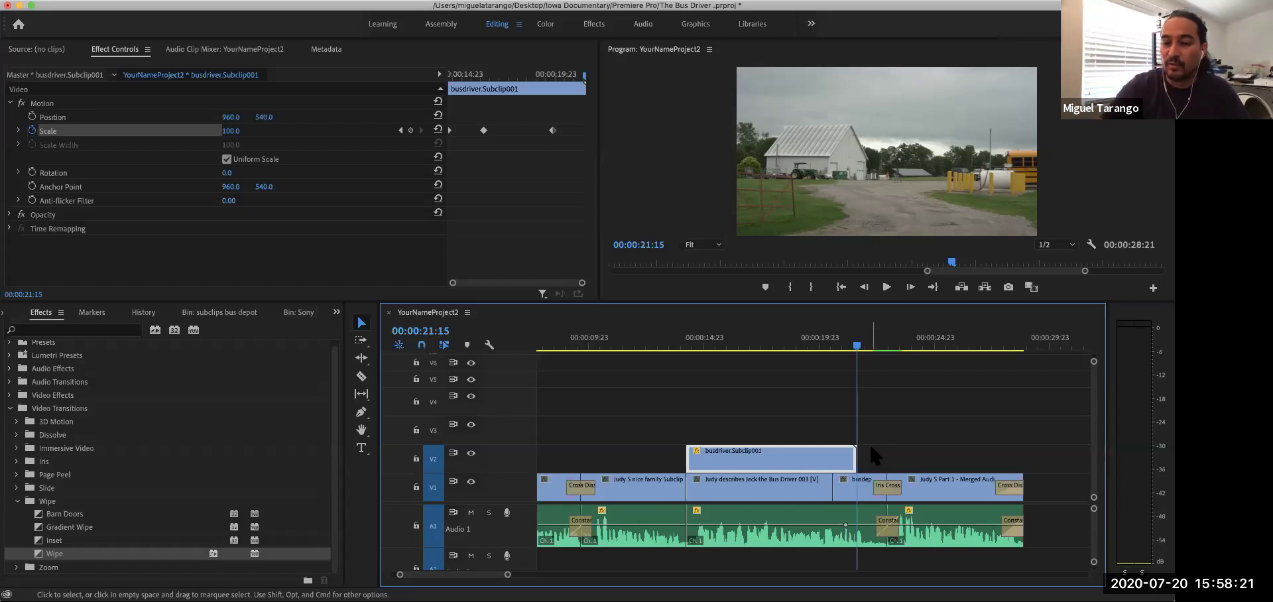
Step back to the bus driver clip's last frame at 00:00:21:14 and set its Scale to 0 as the final keyframe.
key("Left")
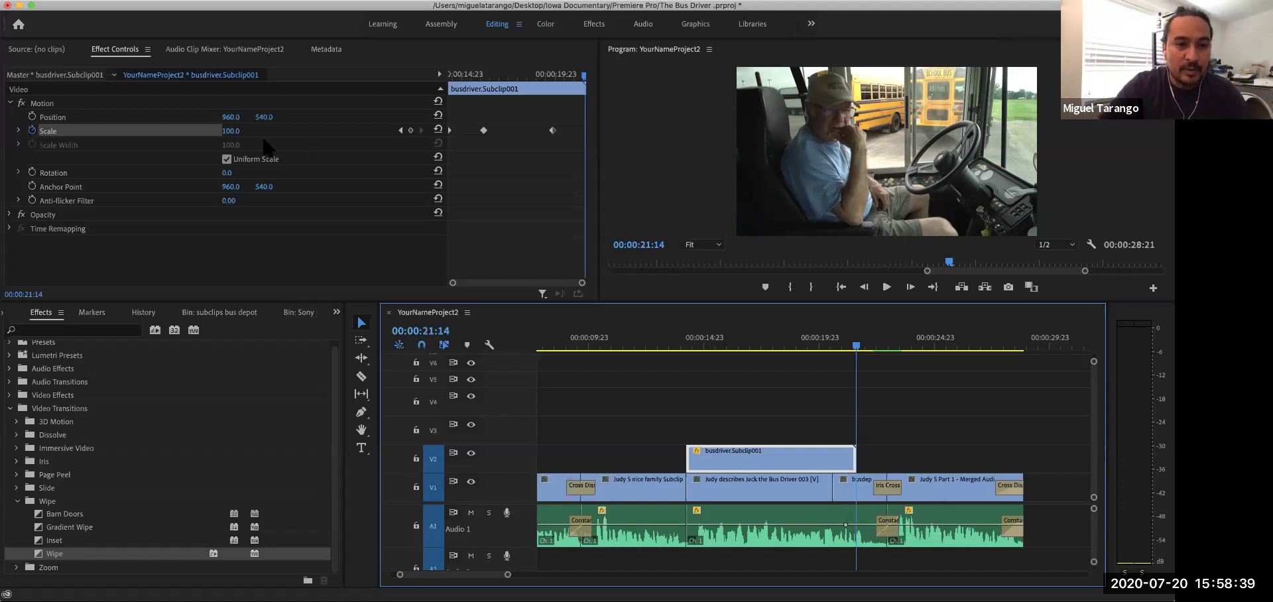
left_click(232, 132)
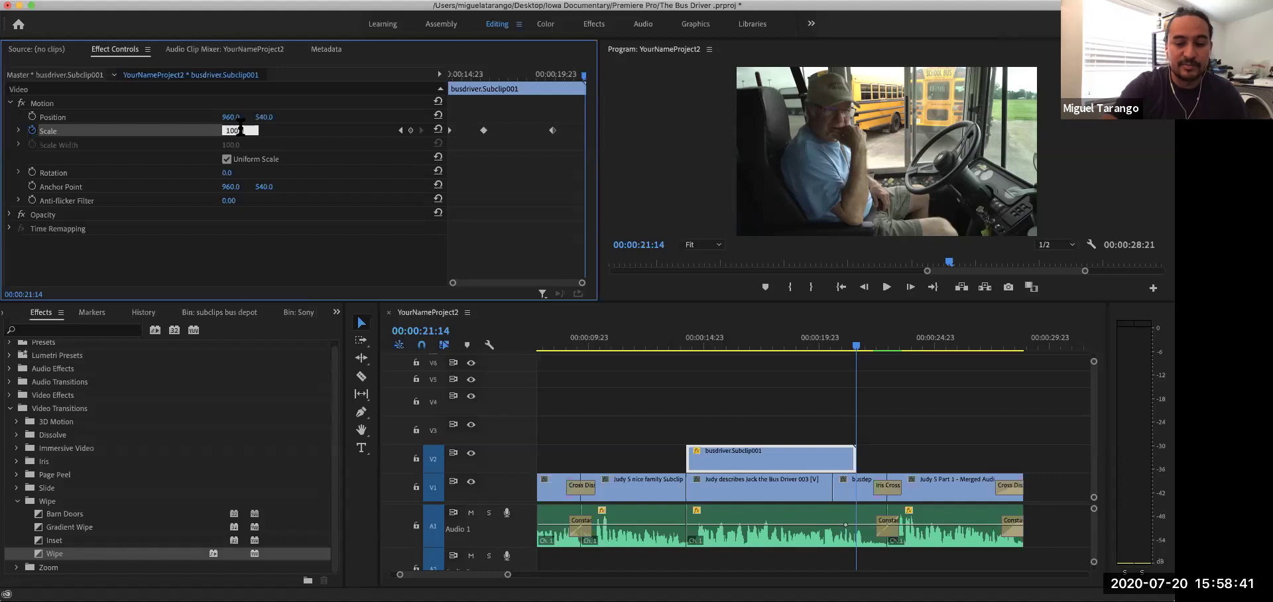
key("Return")
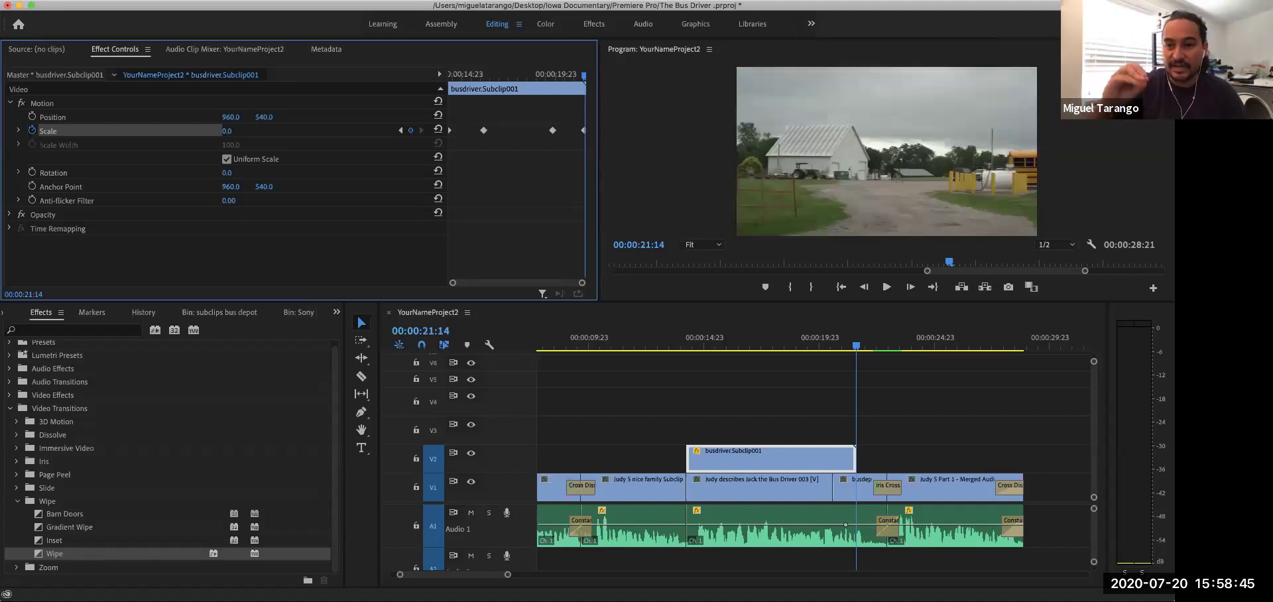
Play the finished grow-and-shrink Scale animation twice, each time from just before the bus driver clip.
left_click(842, 346)
left_click(672, 346)
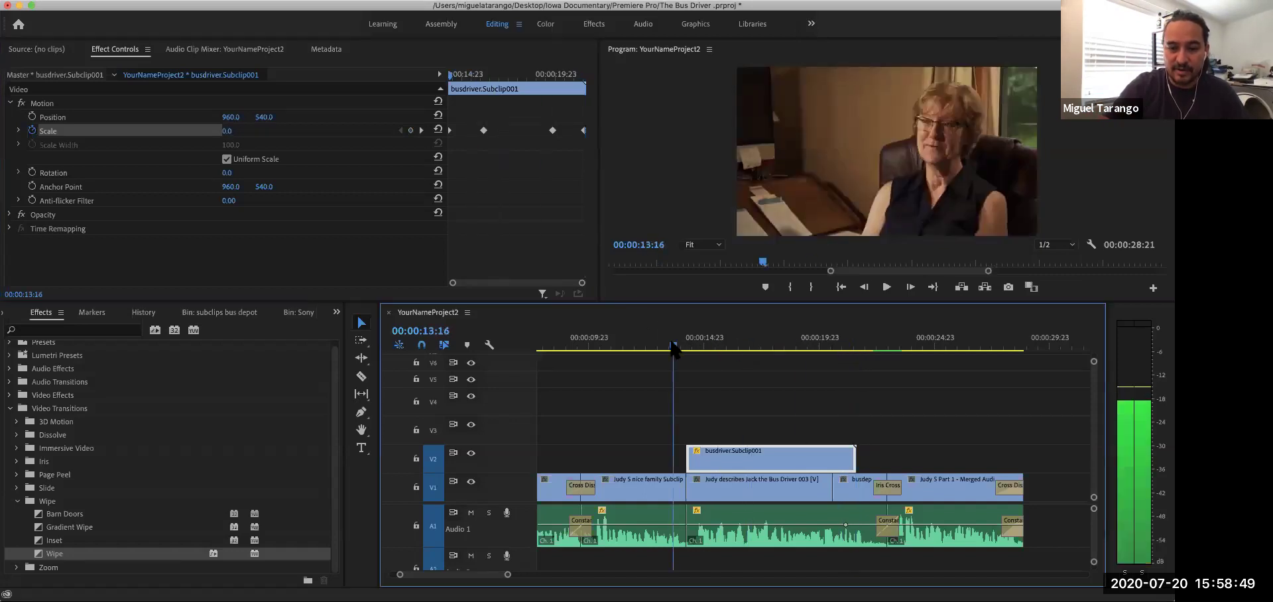
key("space")
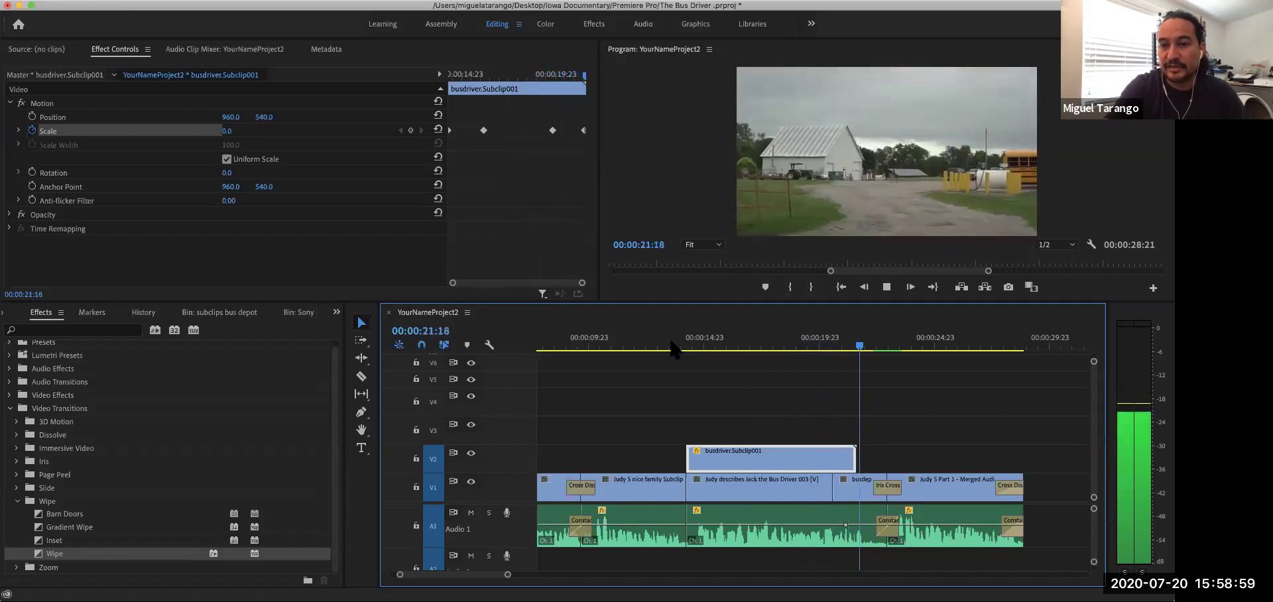
key("space")
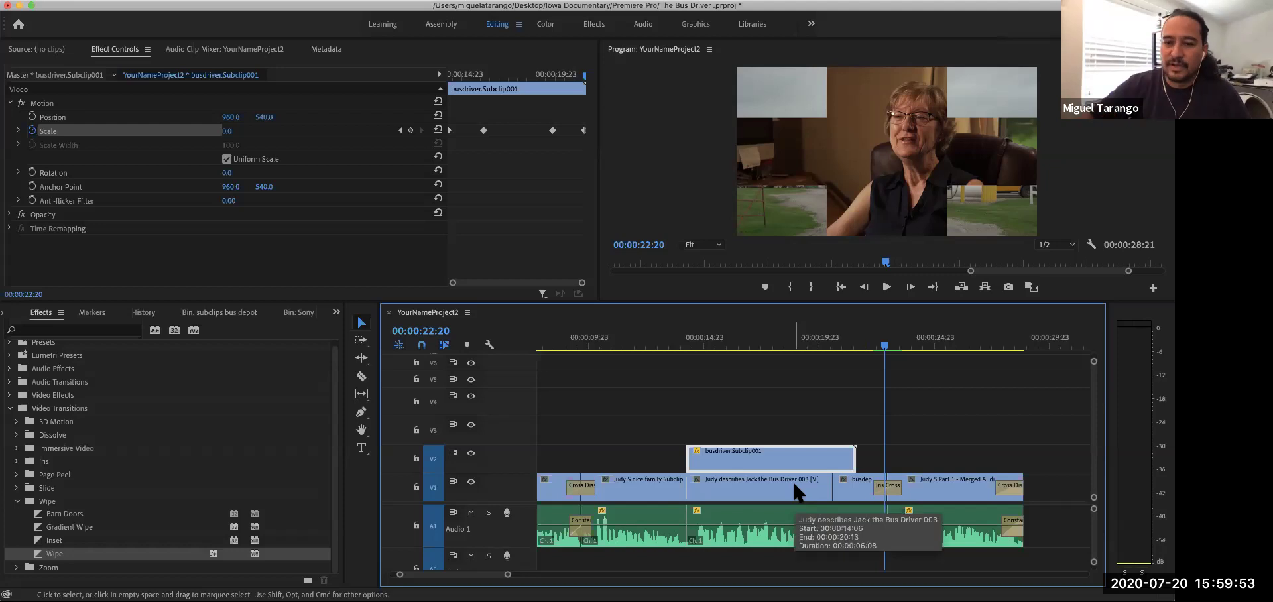
left_click_drag(880, 344, 659, 347)
key("space")
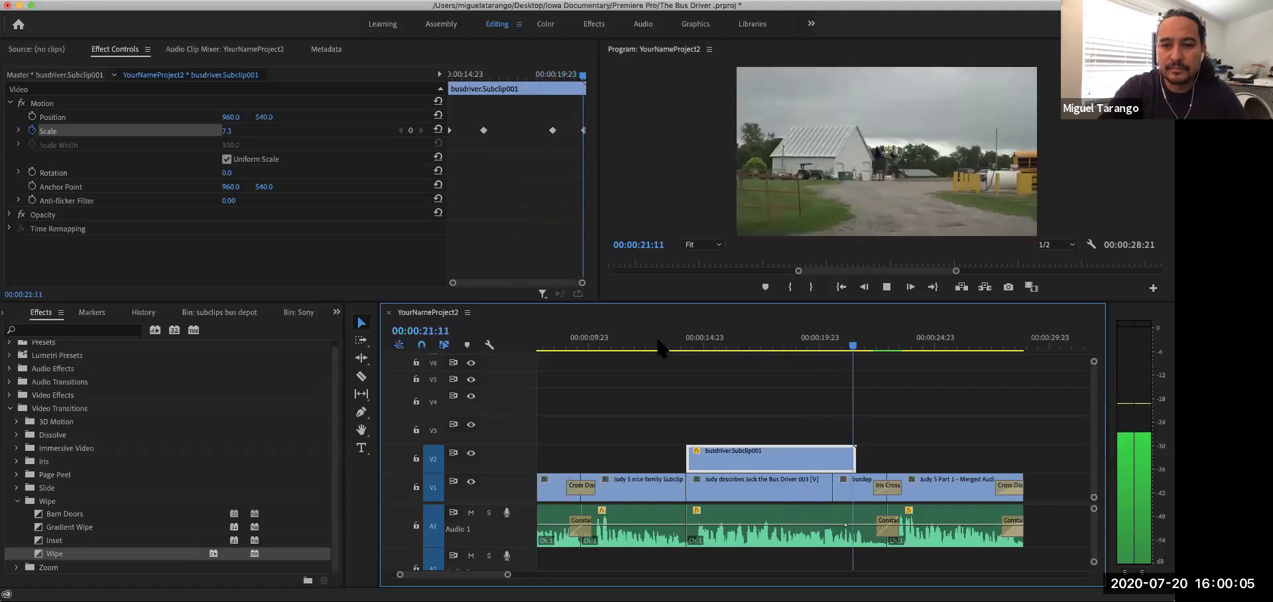
key("space")
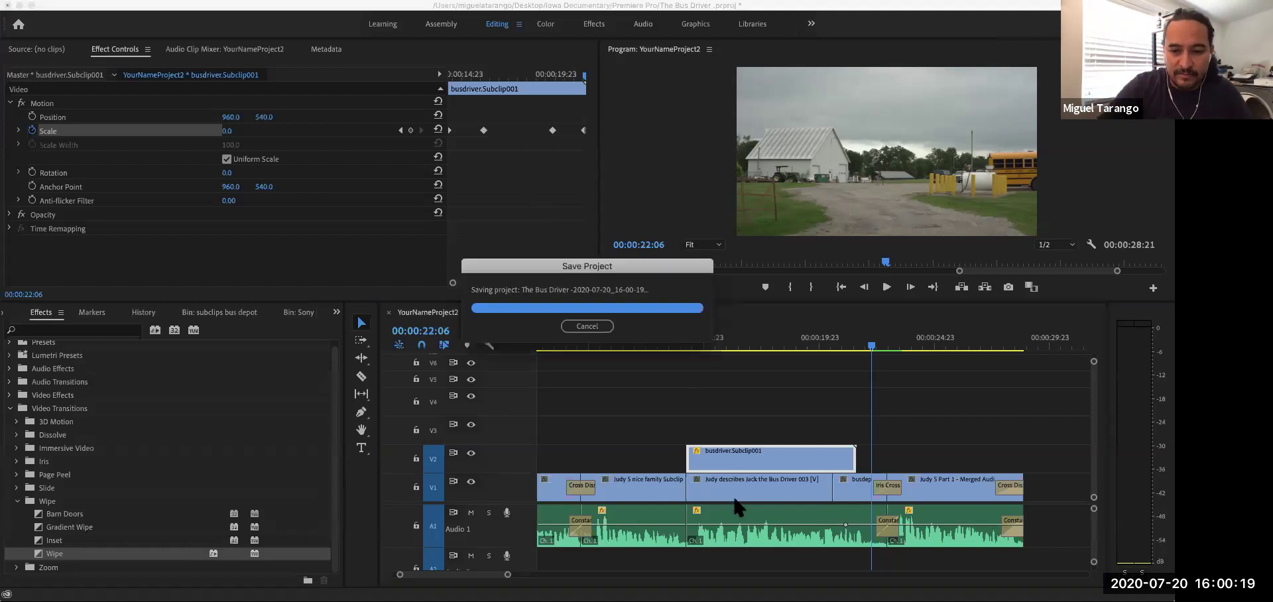
Select the interview clip beneath the bus driver clip, park the playhead at 00:00:15:01 and collapse its Motion settings to show the Volume settings.
left_click(762, 515)
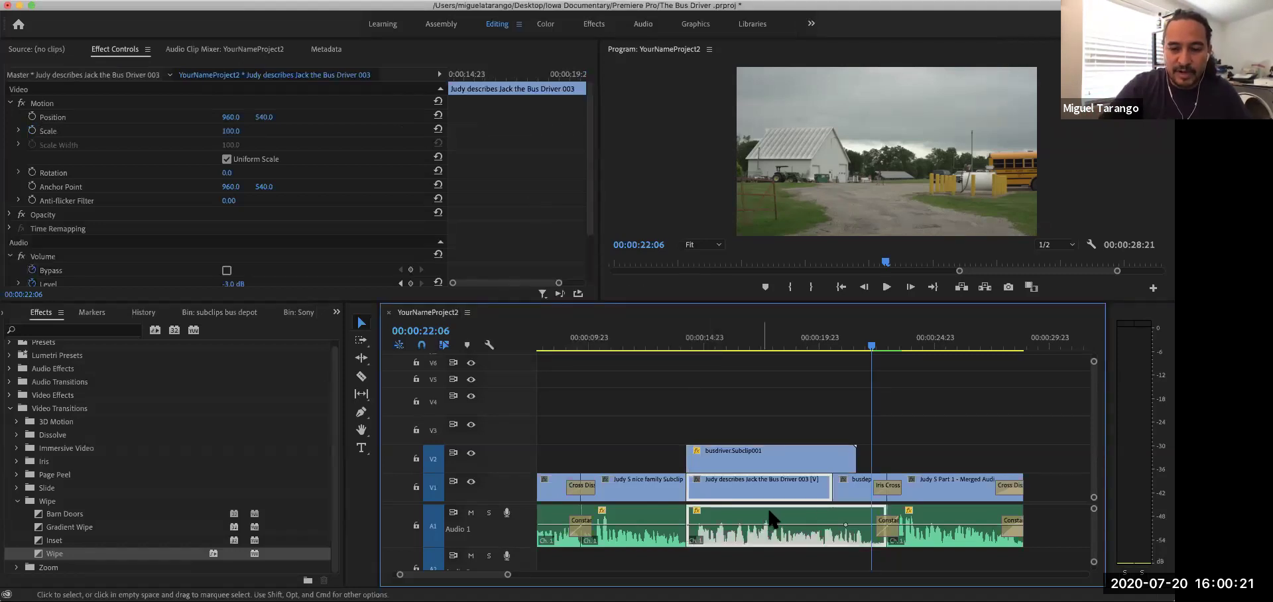
left_click_drag(872, 349, 705, 350)
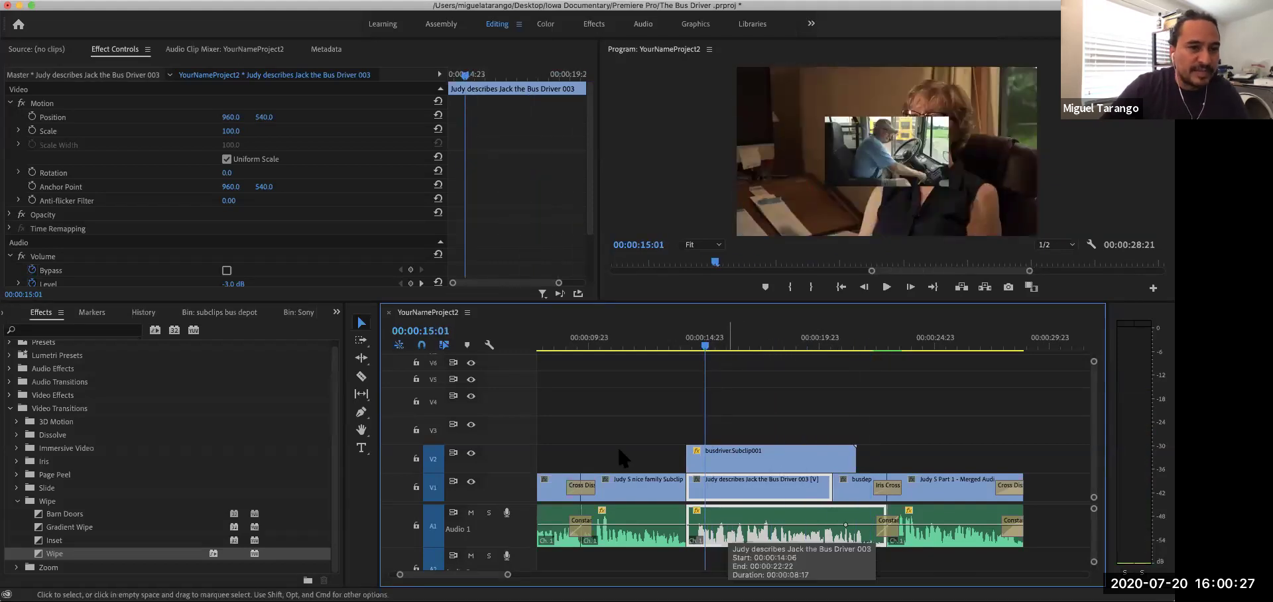
left_click(10, 103)
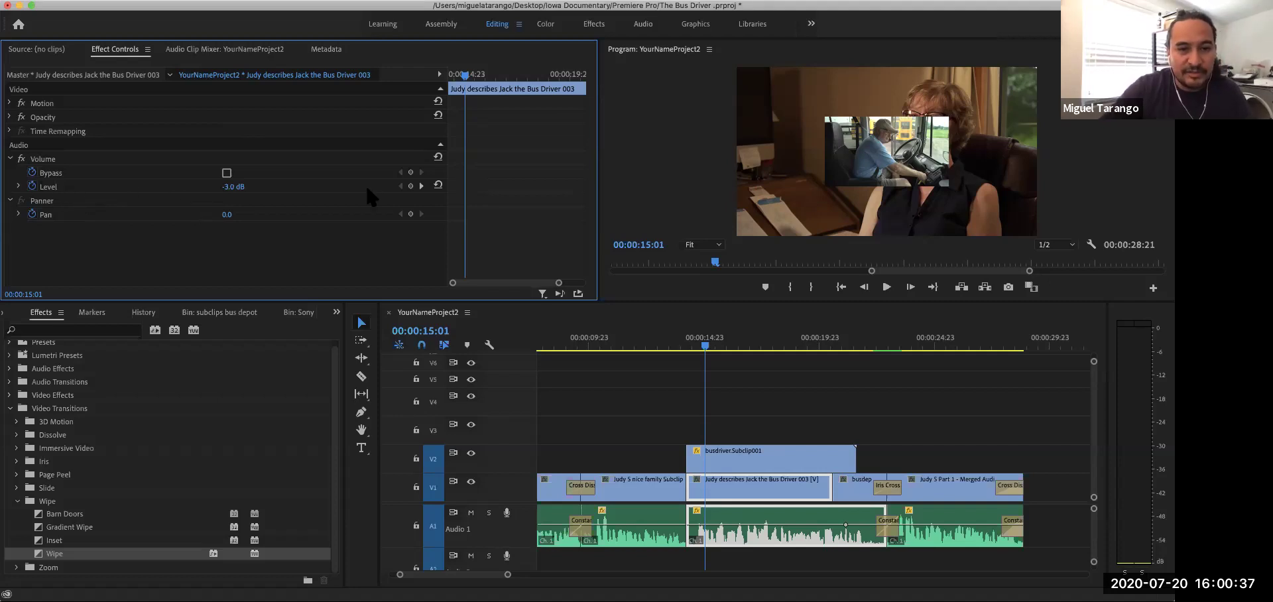
mouse_move(705, 347)
left_mouse_down()
mouse_move(674, 350)
mouse_move(741, 347)
mouse_move(708, 347)
left_mouse_up()
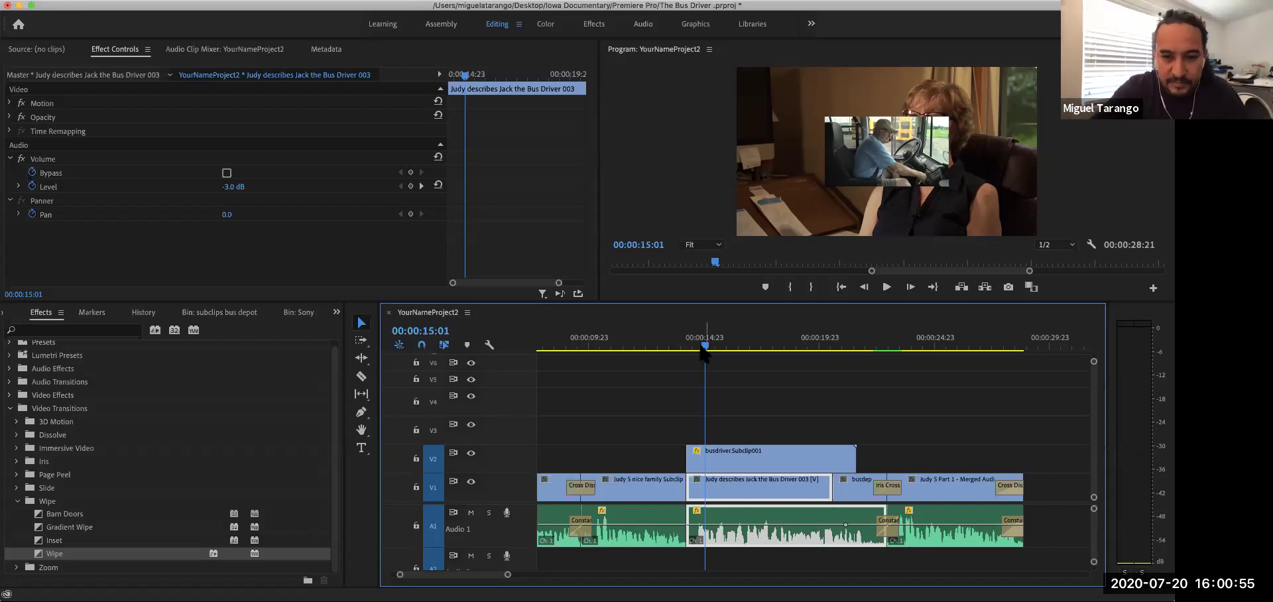
left_click_drag(705, 345, 702, 345)
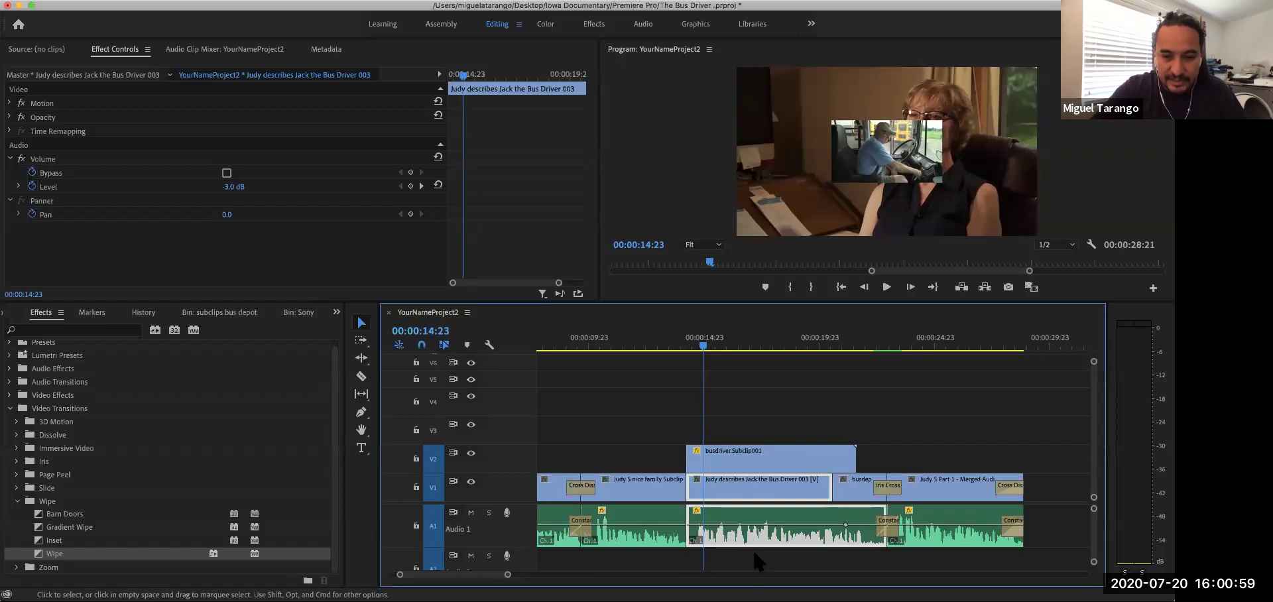
right_click(704, 530)
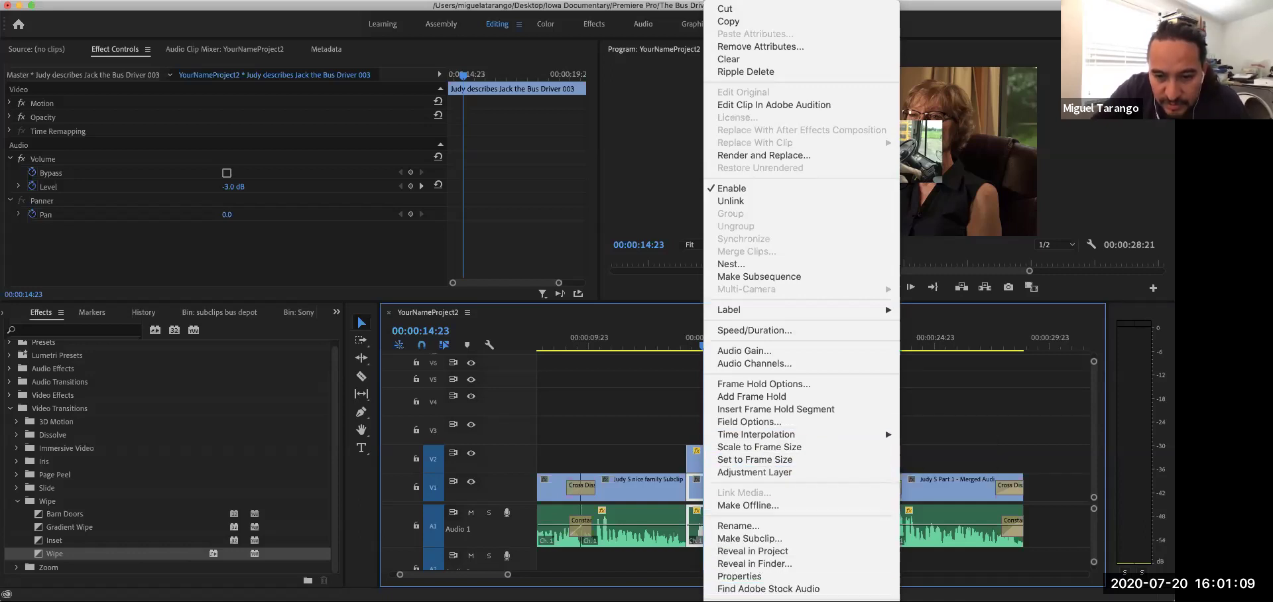
mouse_move(795, 601)
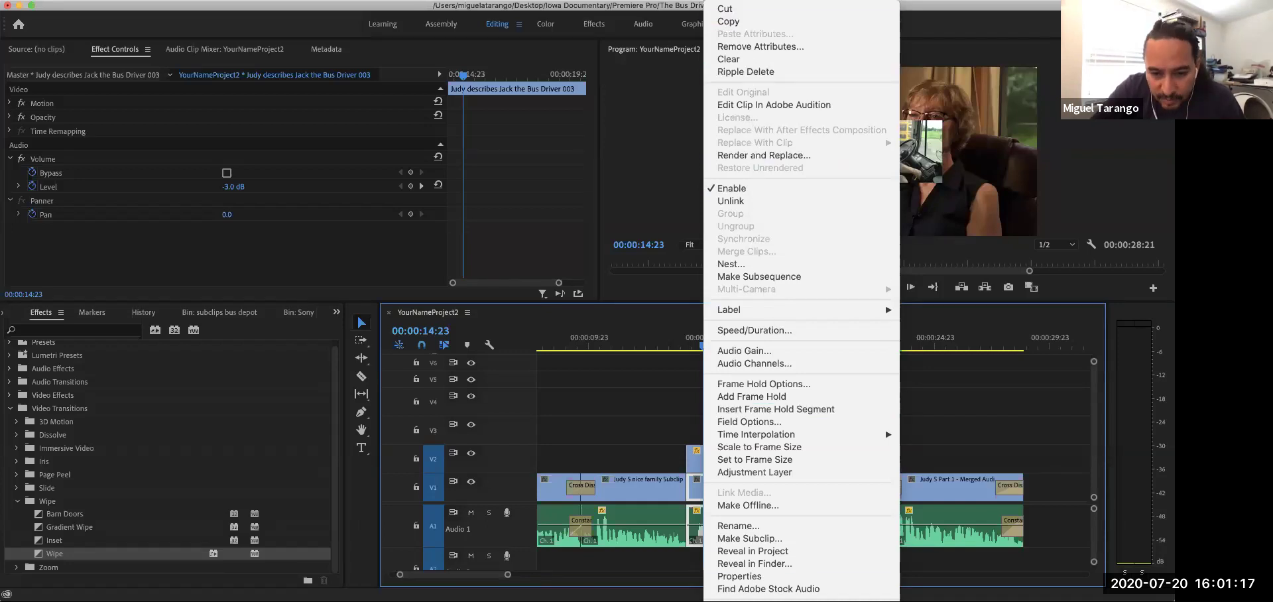
mouse_move(930, 597)
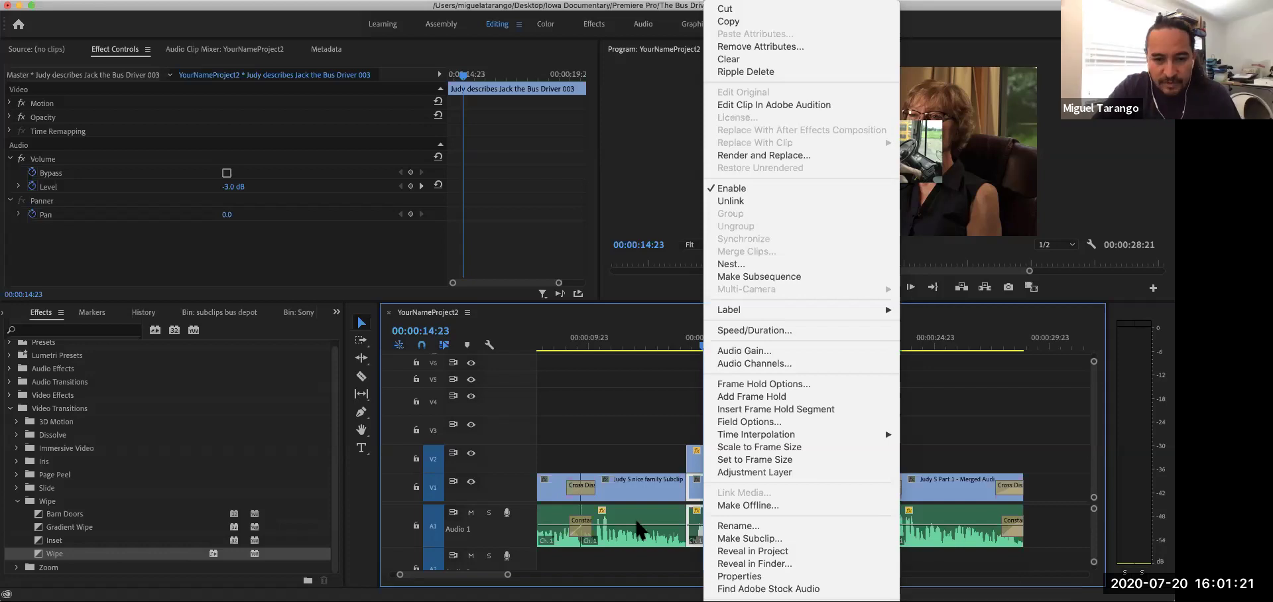
left_click(635, 522)
Keyframe the interview clip's volume Level at 00:00:14:21 and at 00:00:15:08, lowering the second keyframe to about -19.4 dB.
left_click_drag(706, 344, 701, 351)
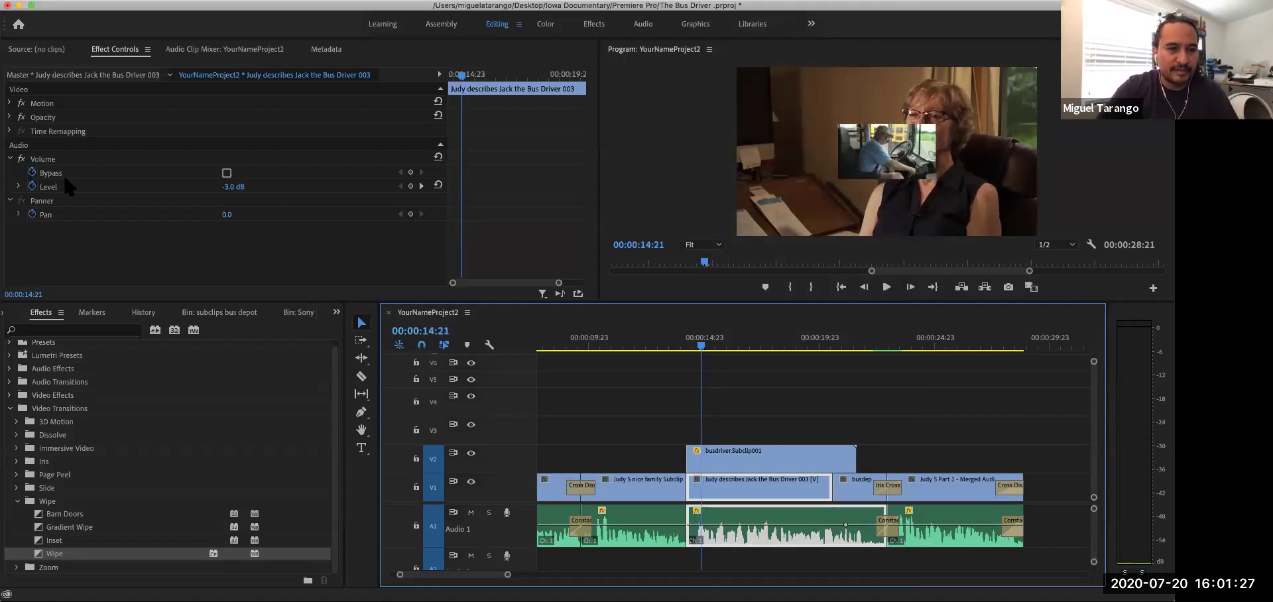
left_click(410, 186)
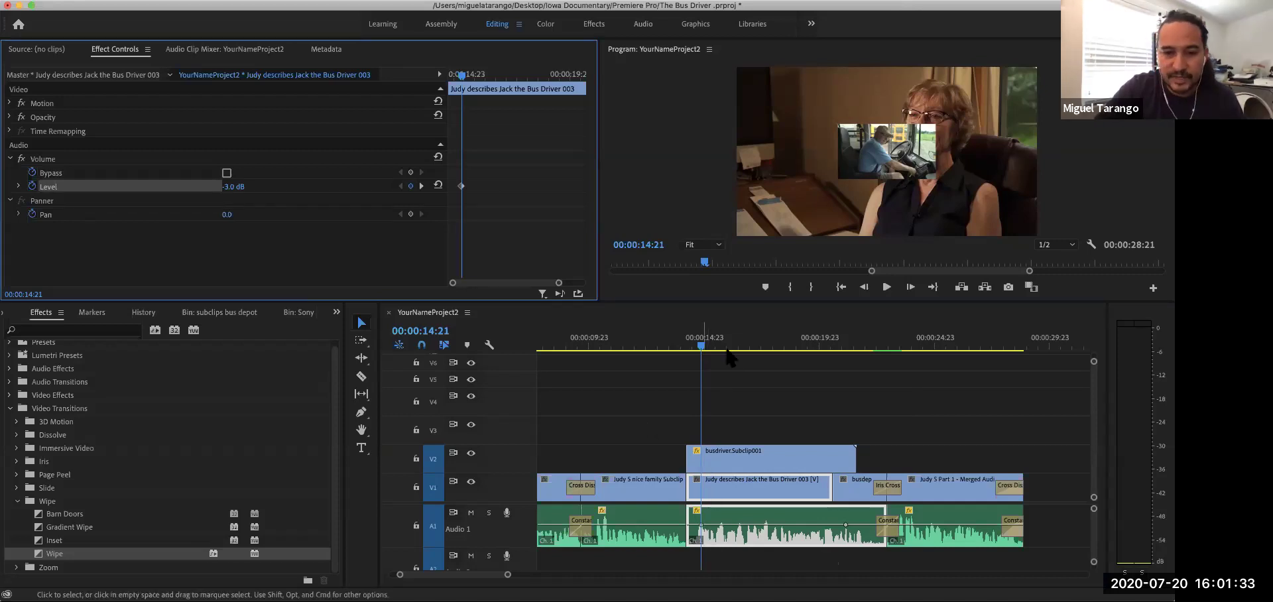
left_click(703, 349)
left_click_drag(704, 350, 699, 351)
key("space")
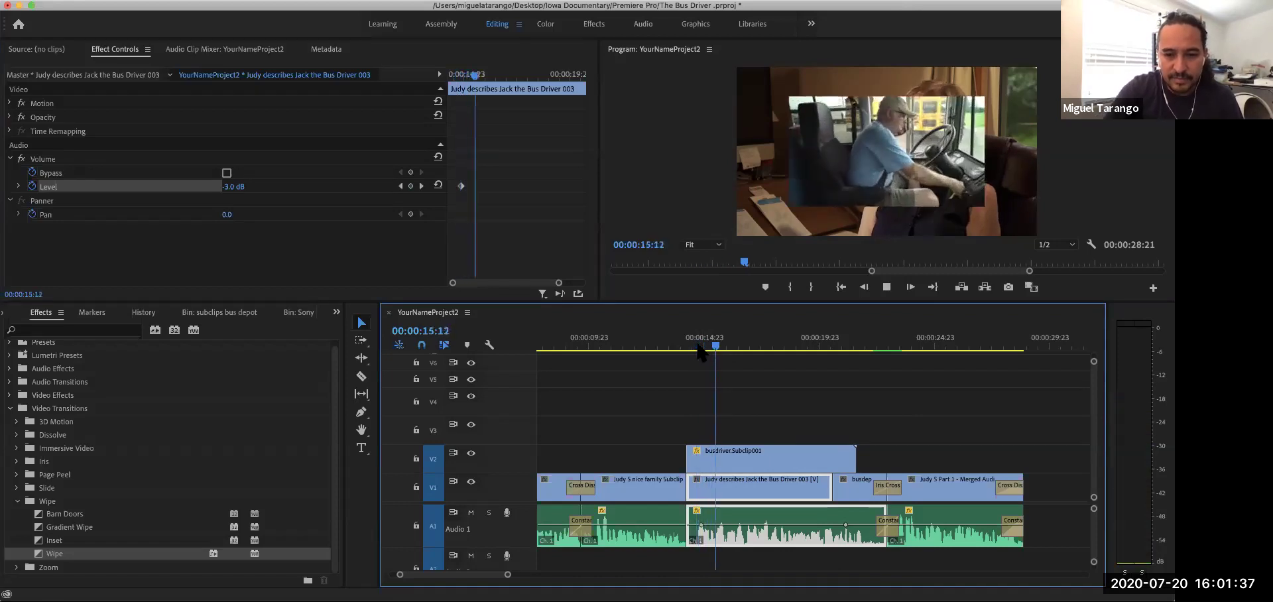
key("Left")
key("Left")
key("Left")
key("Left")
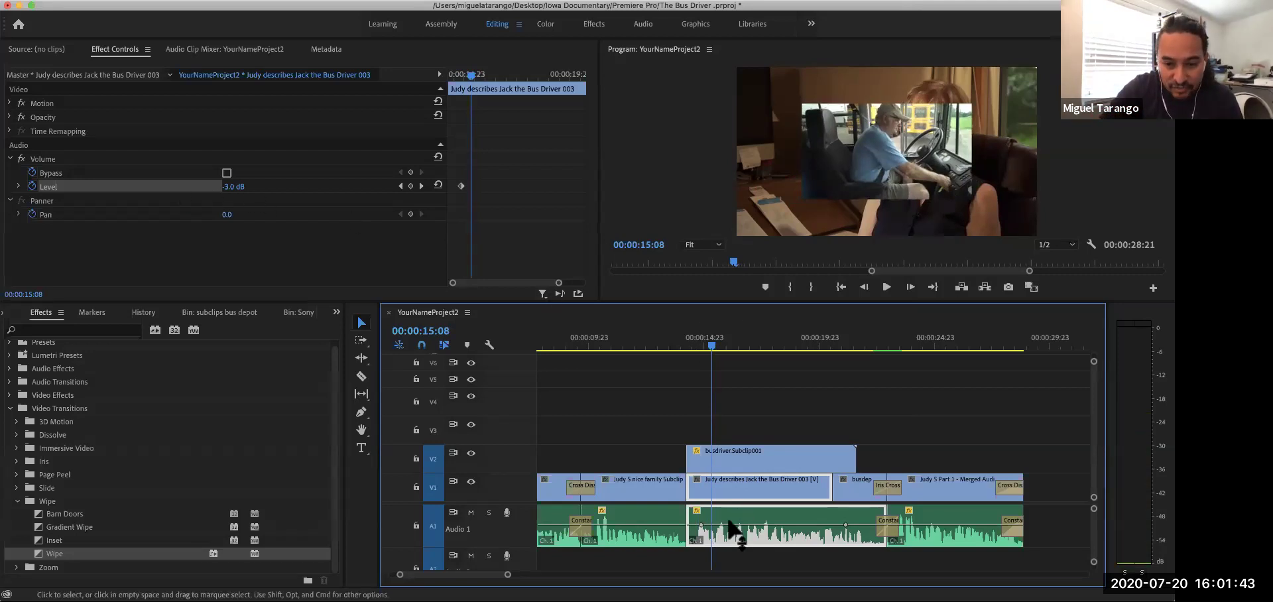
left_click_drag(727, 523, 727, 530)
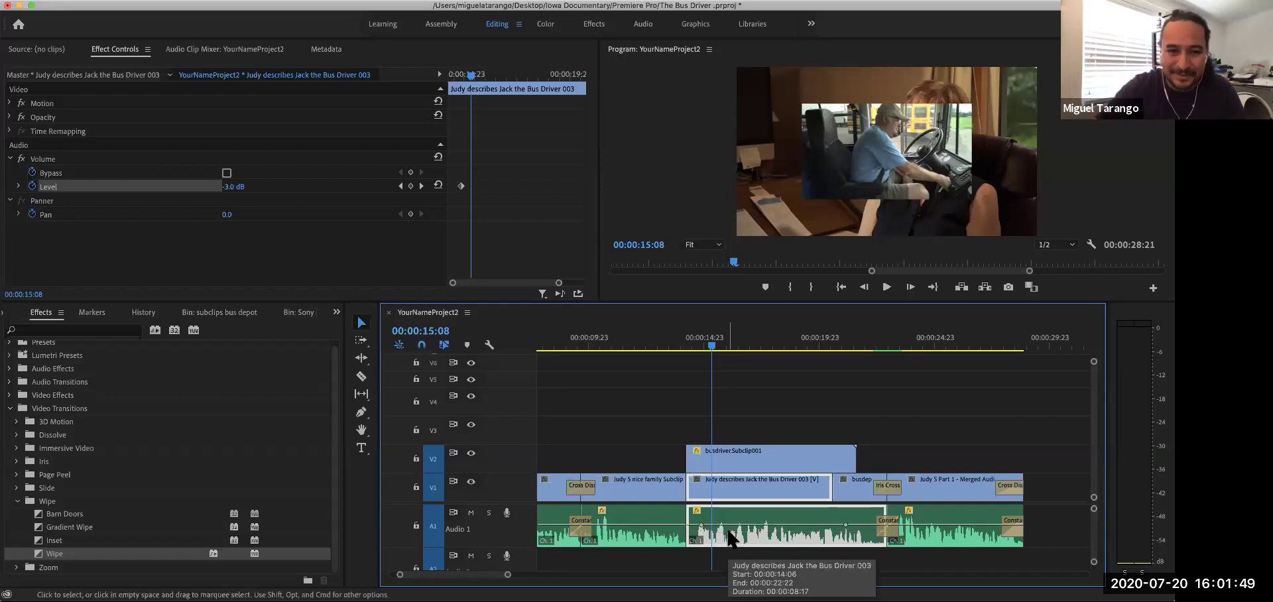
left_click(410, 187)
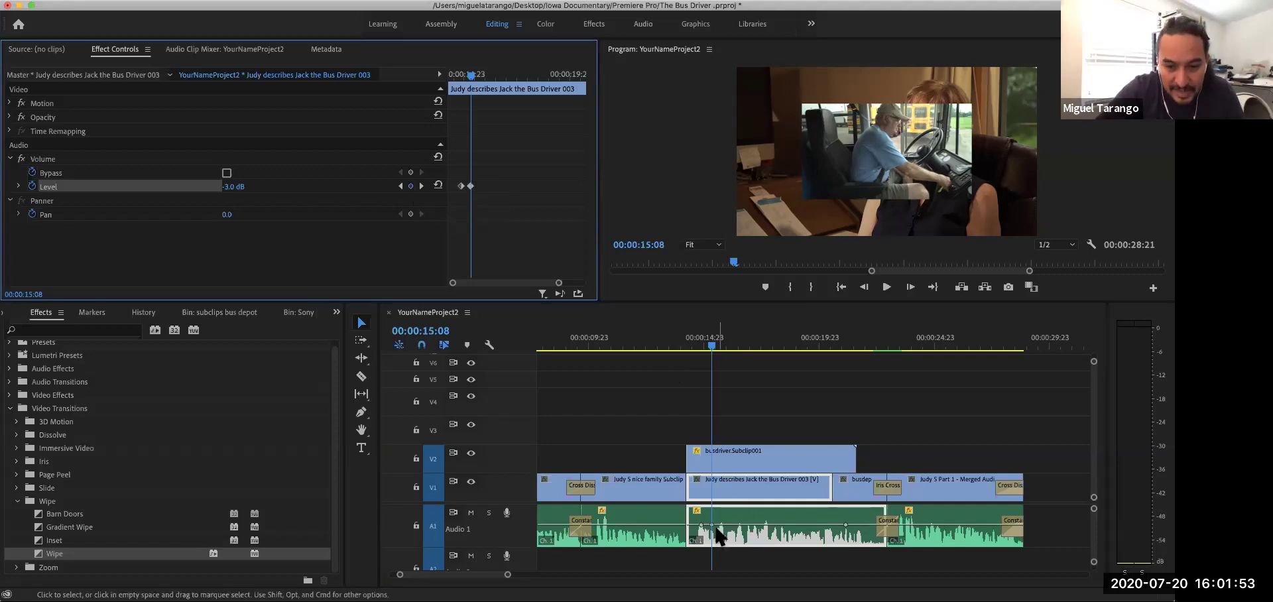
left_click_drag(711, 525, 711, 534)
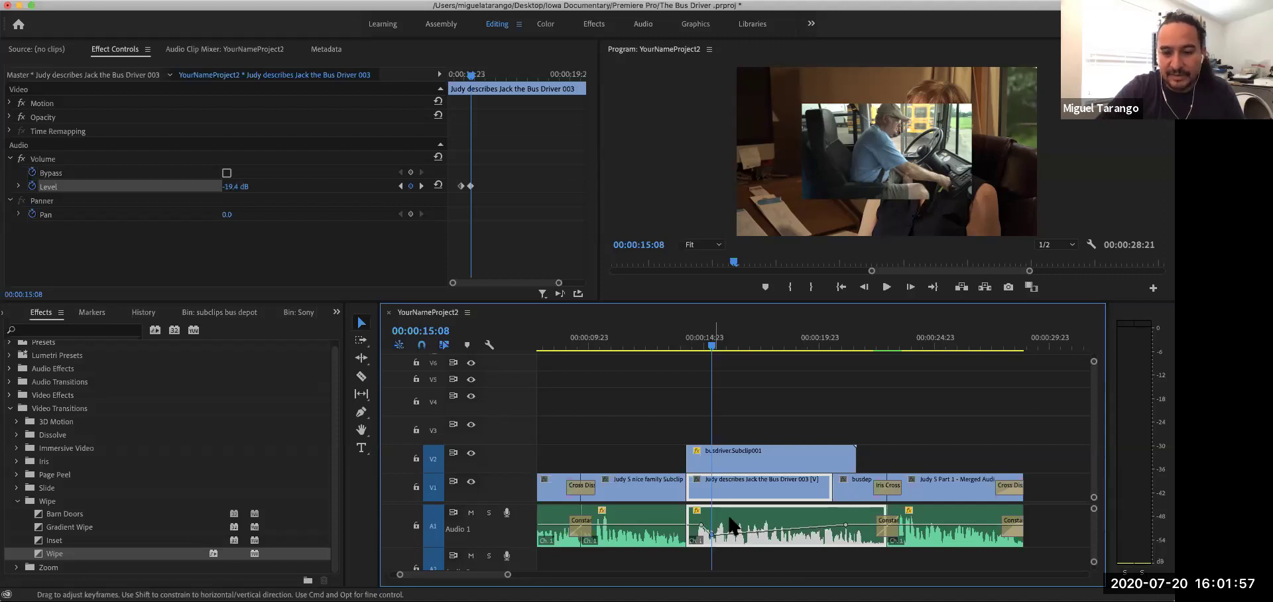
Add a Level keyframe at about 00:00:20:14, lower it to about -24 dB, and play from just before the bus driver clip.
left_click_drag(711, 346, 832, 356)
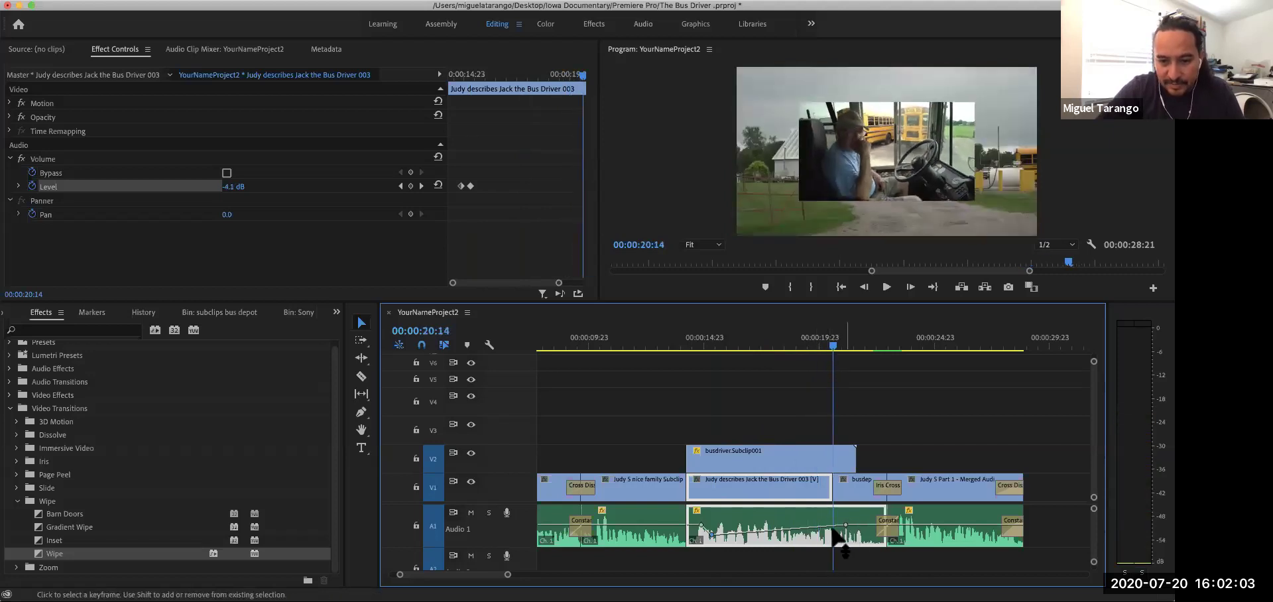
left_click_drag(837, 529, 833, 532)
key("super+z")
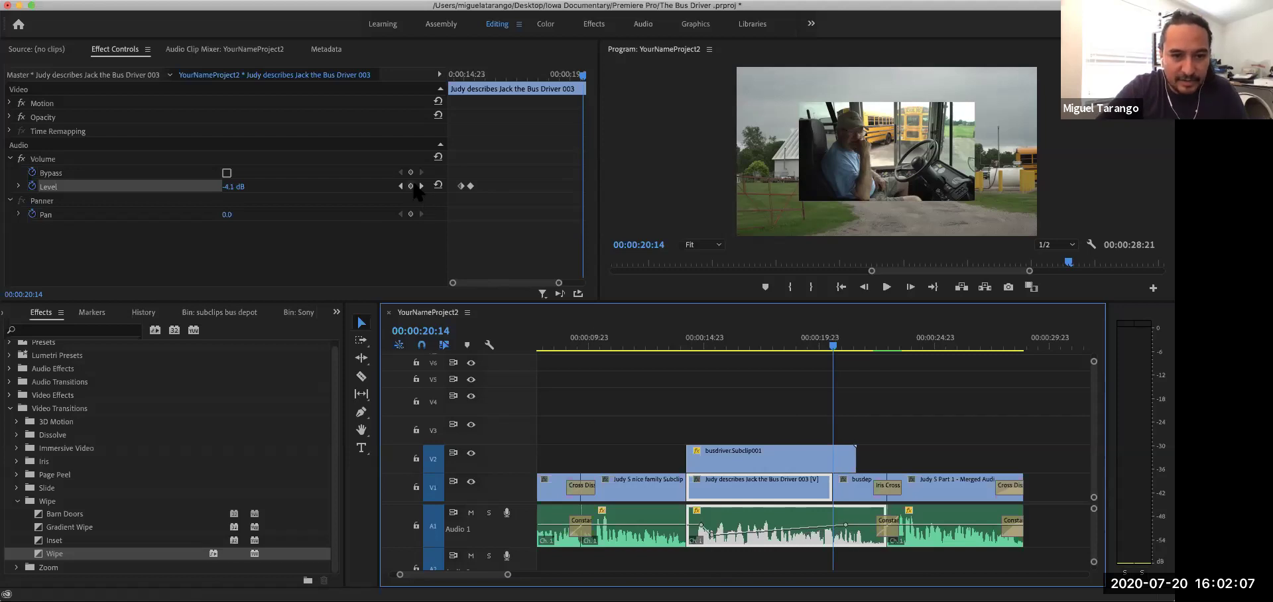
left_click(411, 186)
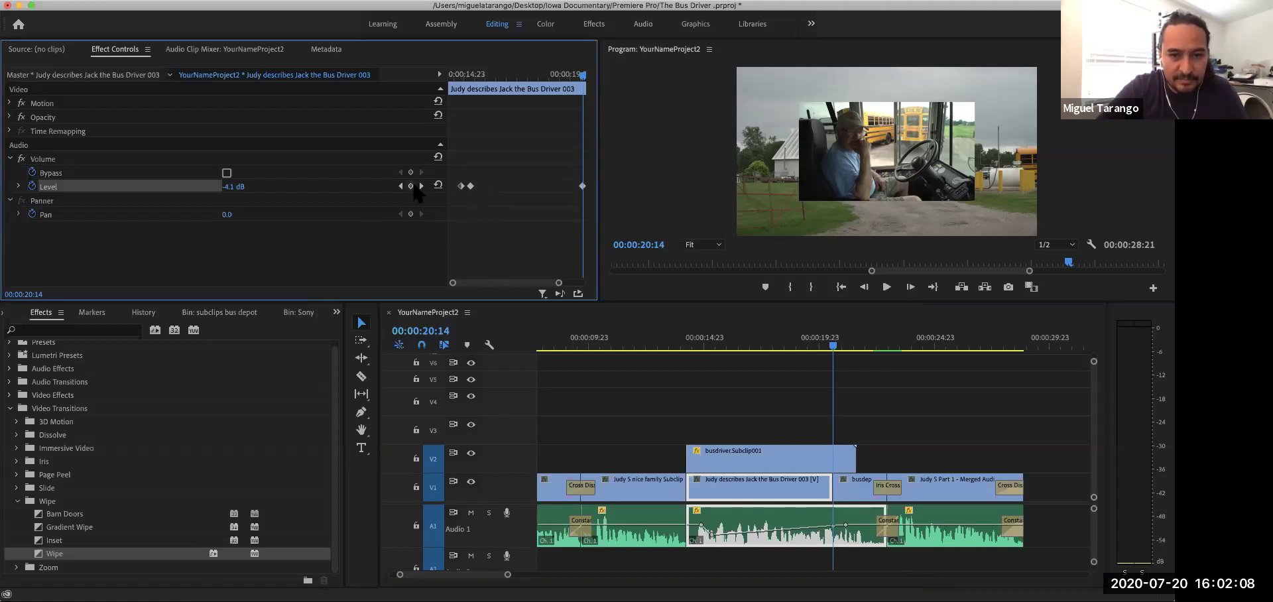
left_click(832, 526)
left_click_drag(833, 527, 832, 534)
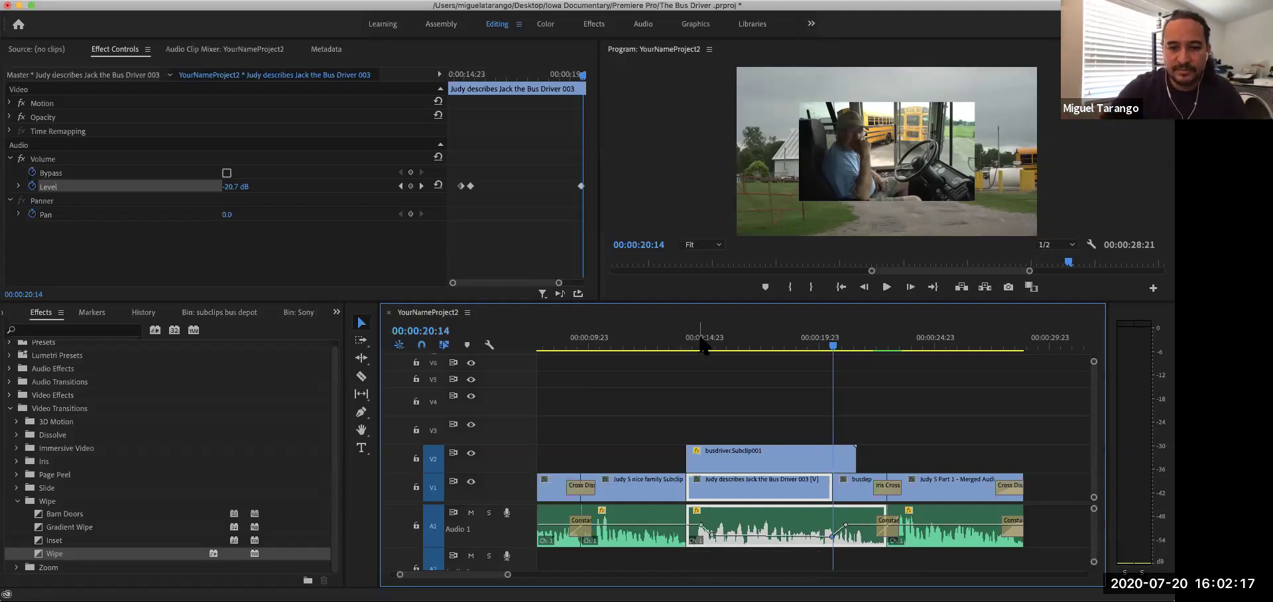
left_click(677, 346)
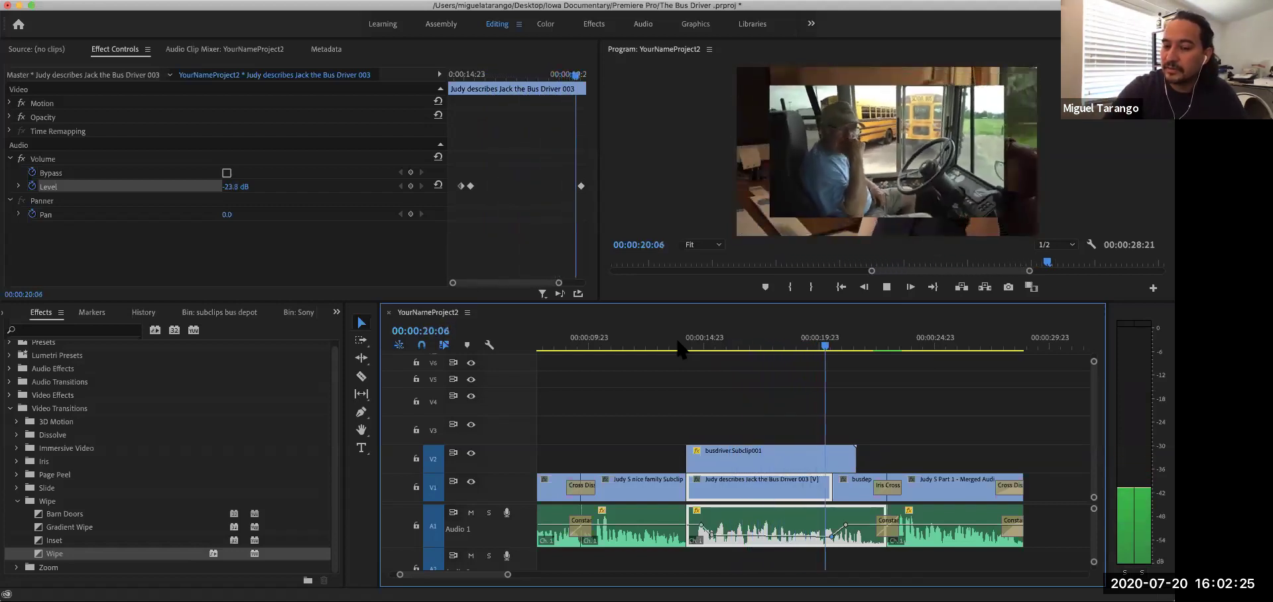
key("space")
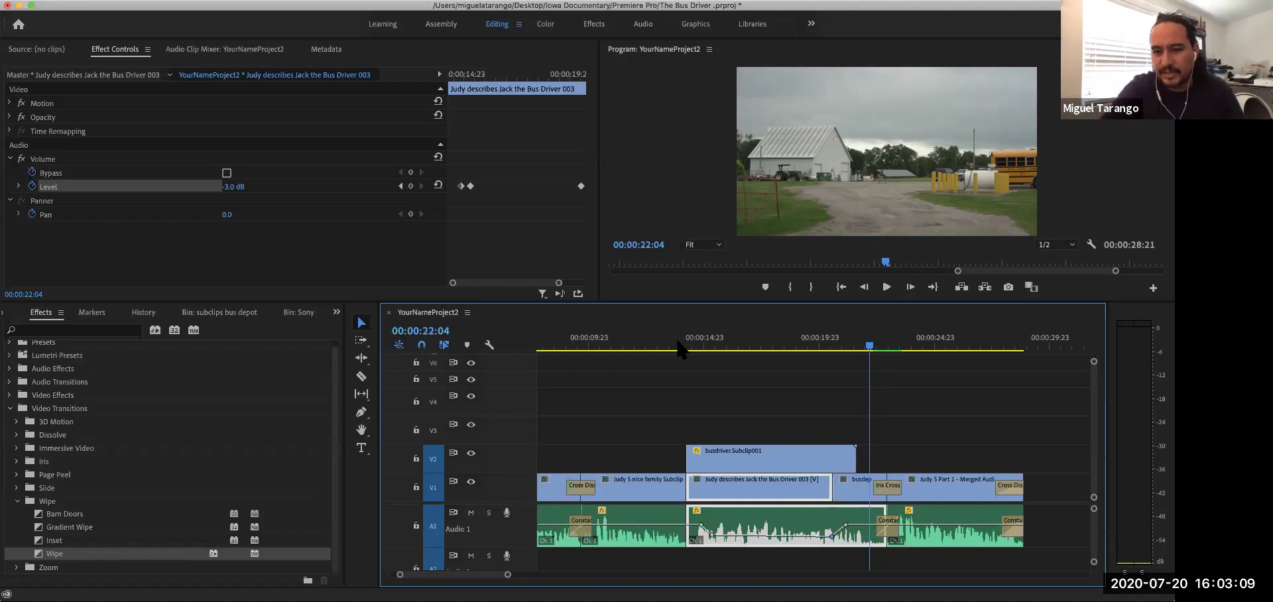
Move the interview clip's Level keyframe near 00:00:20:14 to slightly before 00:00:19:12 and raise it well above the surrounding volume line.
left_click_drag(870, 350, 807, 347)
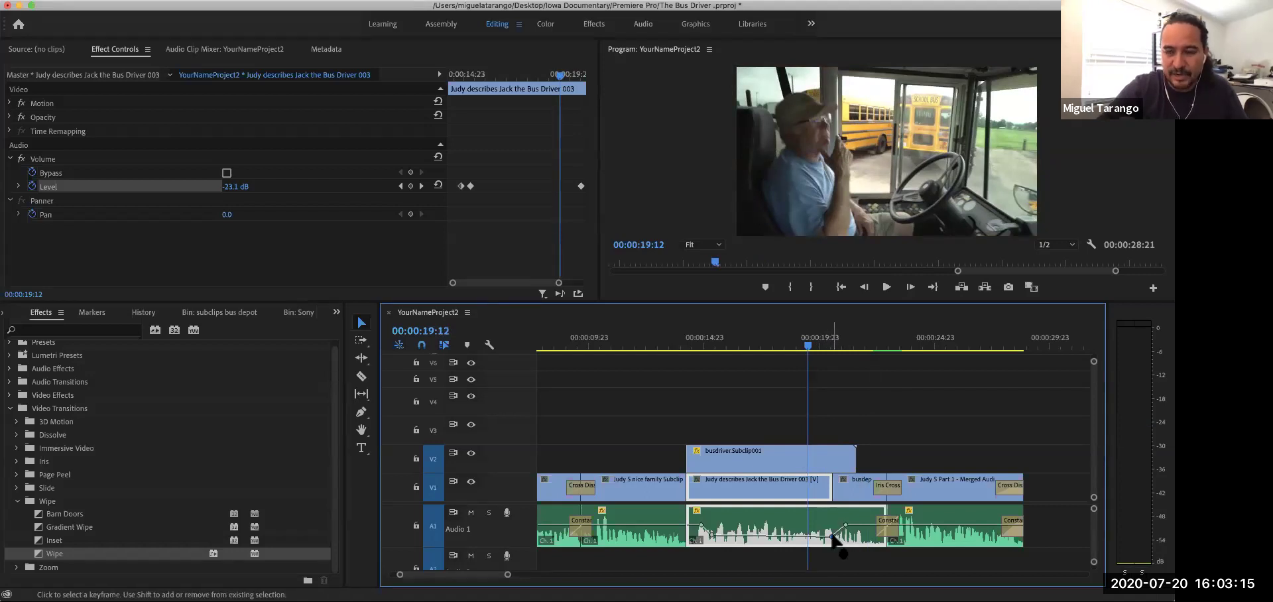
mouse_move(833, 540)
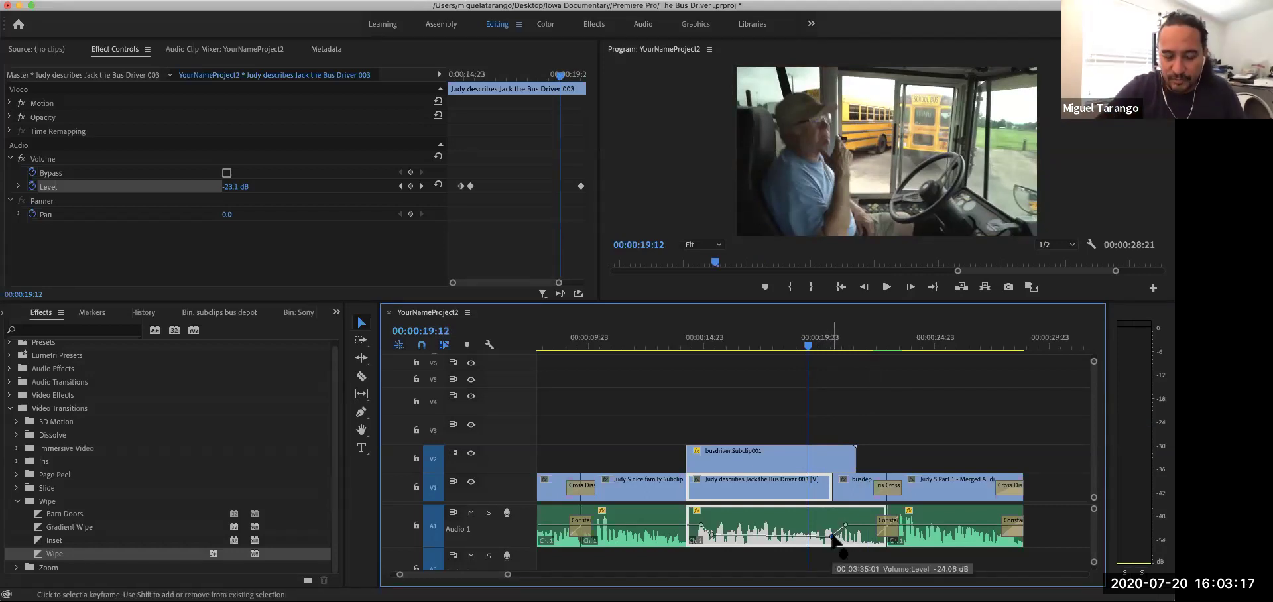
left_click_drag(833, 540, 801, 515)
Play the reshaped volume curve from just before the bus driver clip until past the clip's end.
left_click_drag(807, 346, 676, 346)
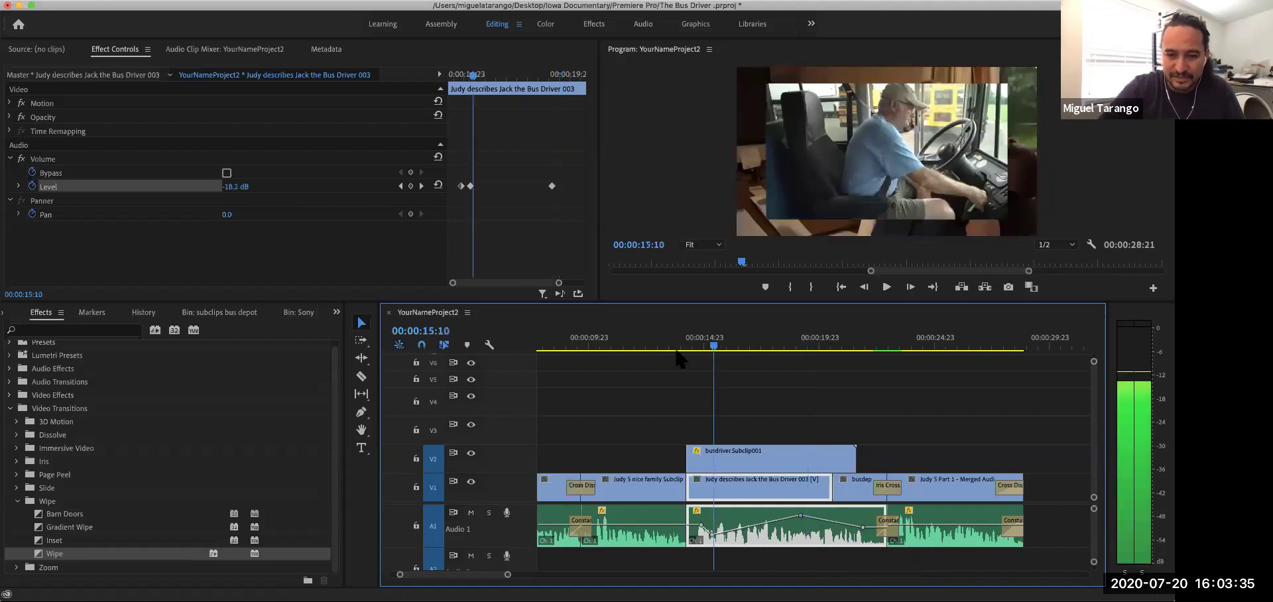
key("space")
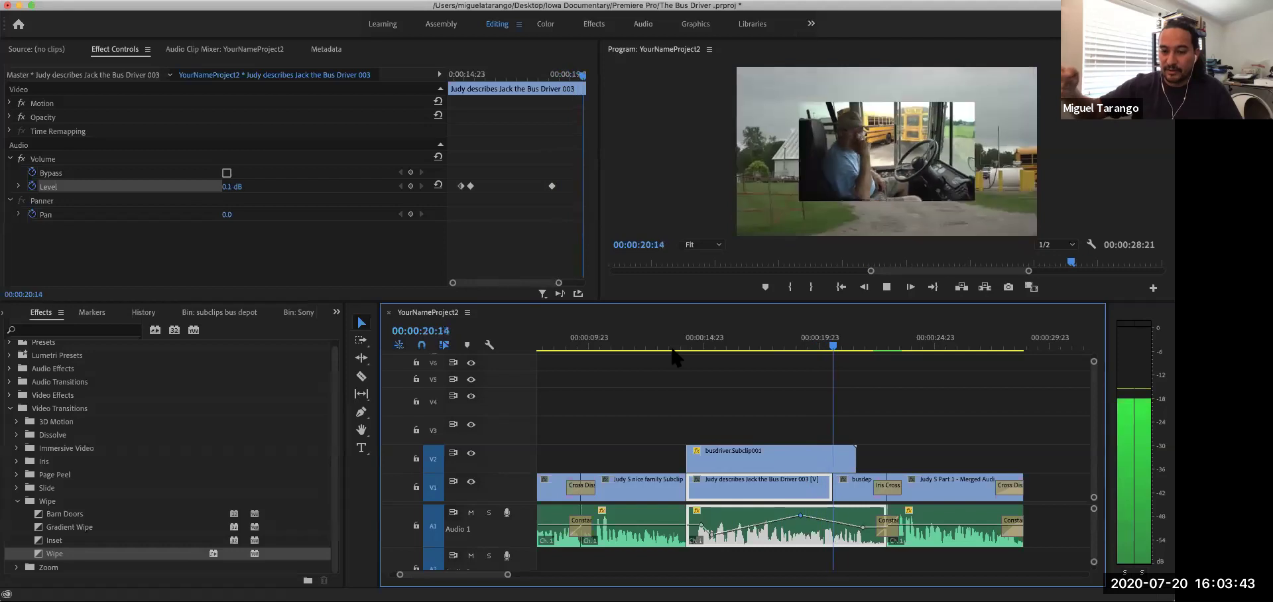
key("space")
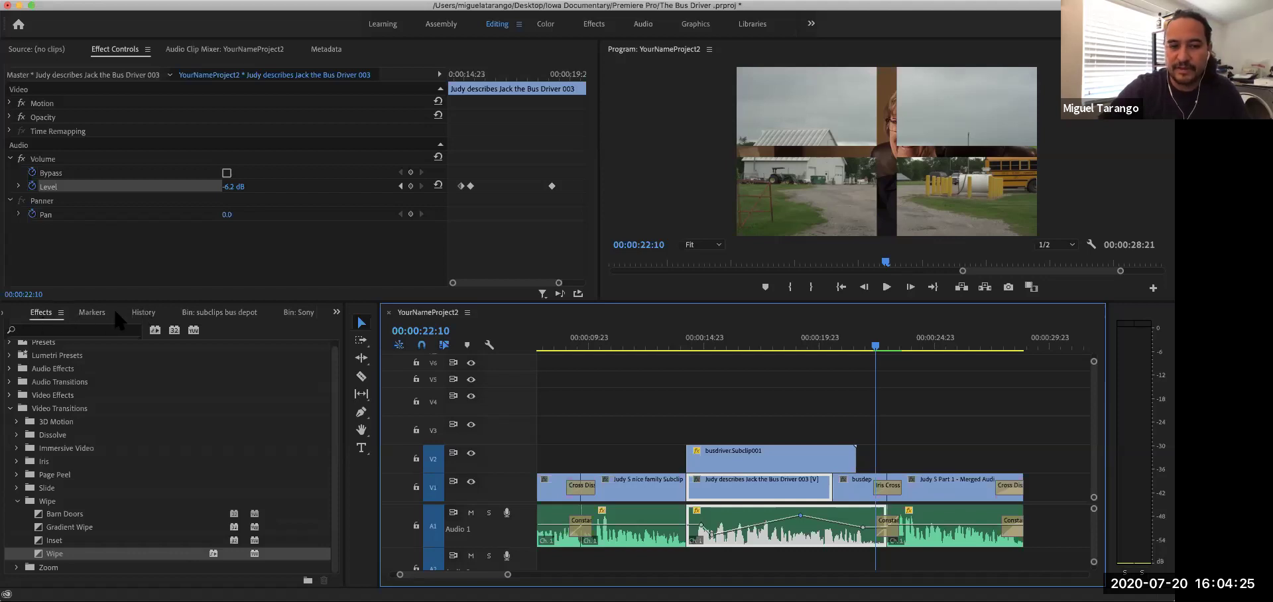
Examine the Sony a6000 6:28 Master files bin and The Bus Driver project's contents.
scroll(15, 318, "down", 5)
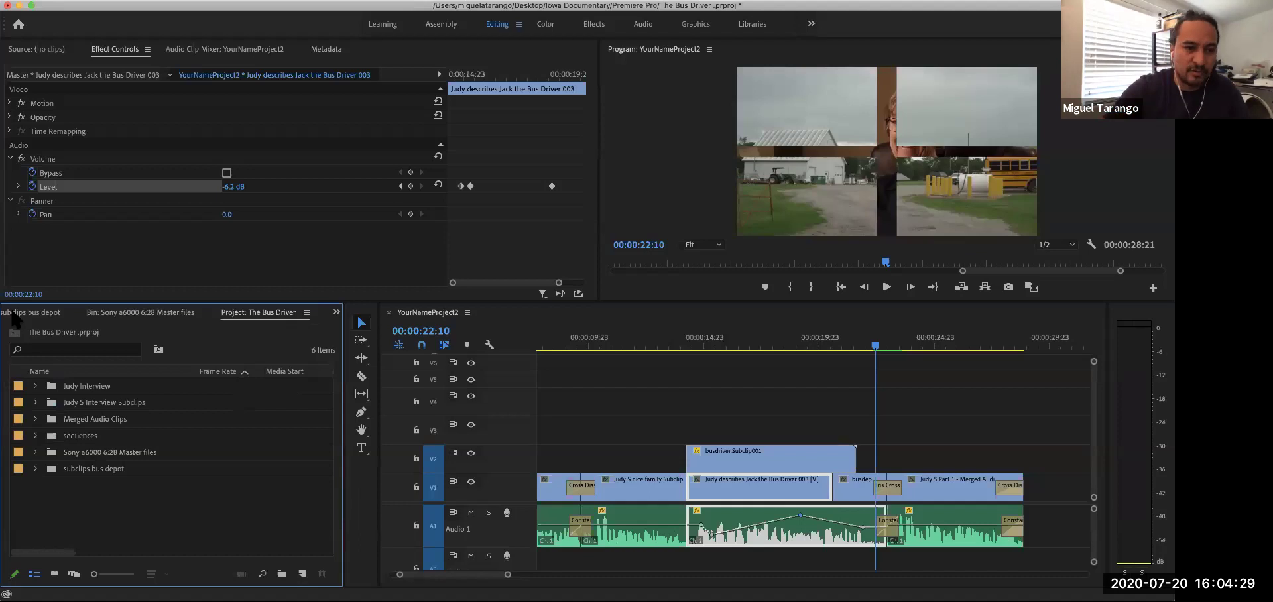
left_click(188, 312)
left_click(336, 312)
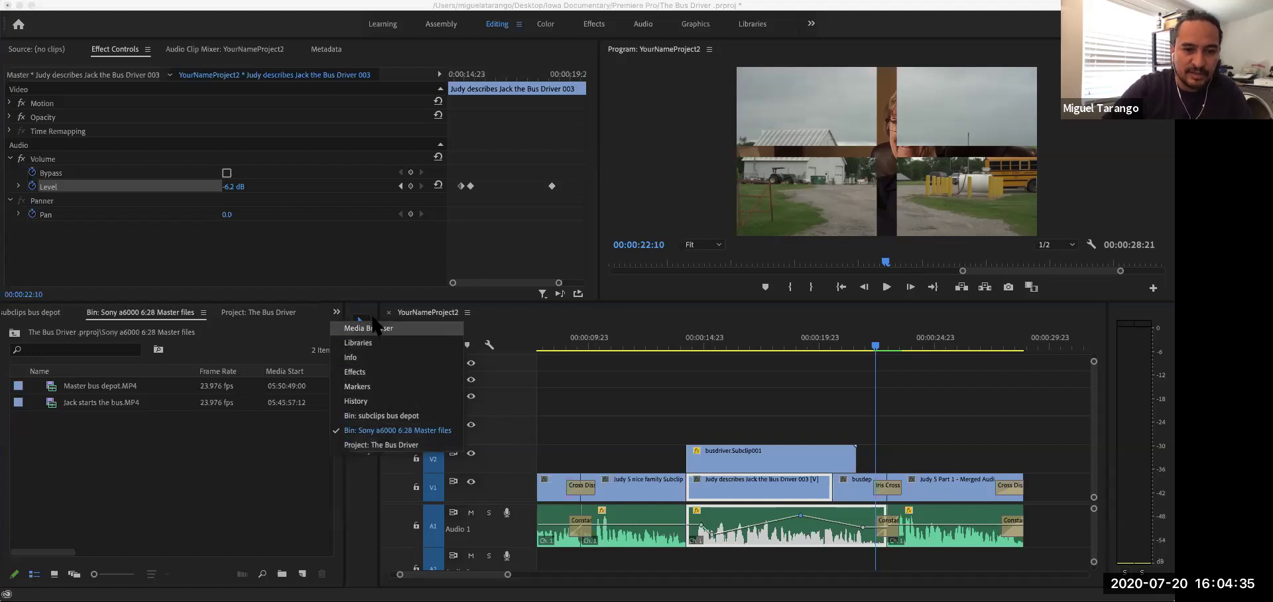
left_click(294, 316)
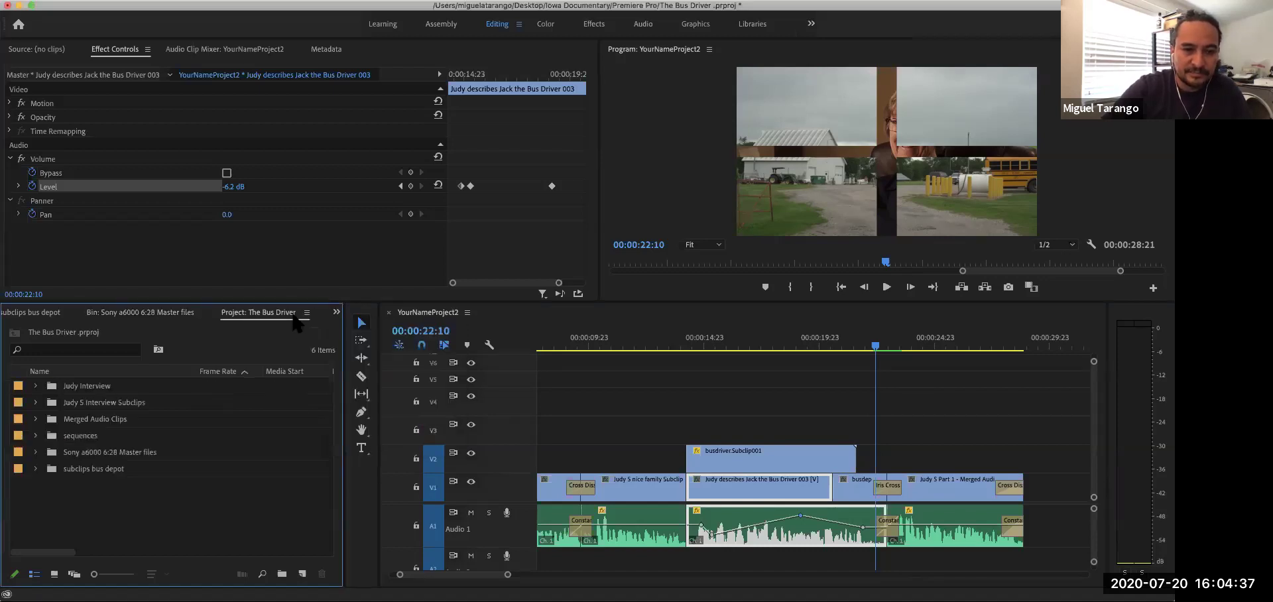
scroll(249, 320, "up", 10)
scroll(249, 320, "down", 10)
scroll(249, 320, "up", 10)
scroll(249, 320, "down", 10)
scroll(247, 314, "up", 5)
scroll(247, 314, "down", 5)
Show the Media Browser and look over its locations and the neighbouring panels.
left_click(337, 311)
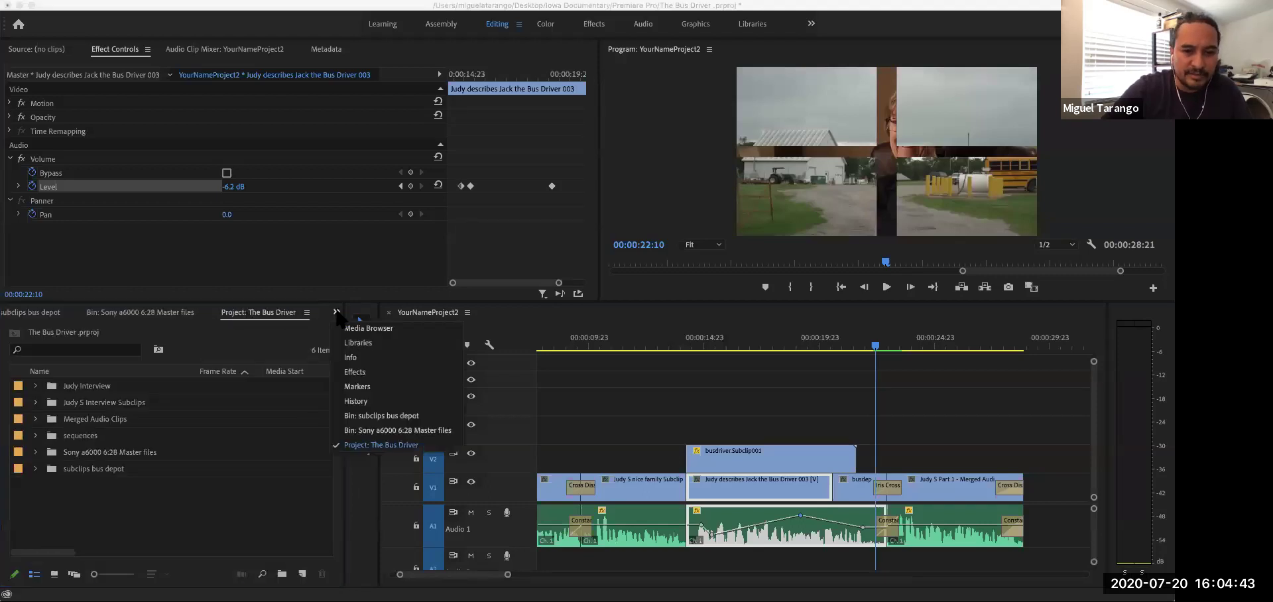
left_click(363, 328)
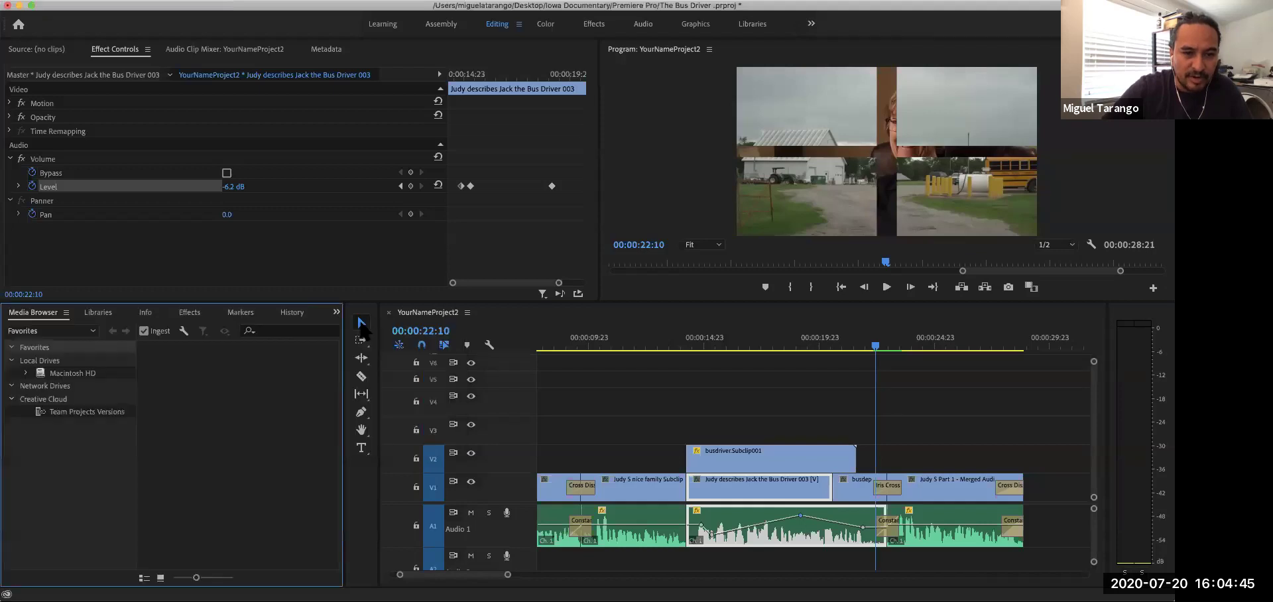
left_click(336, 311)
left_click(171, 305)
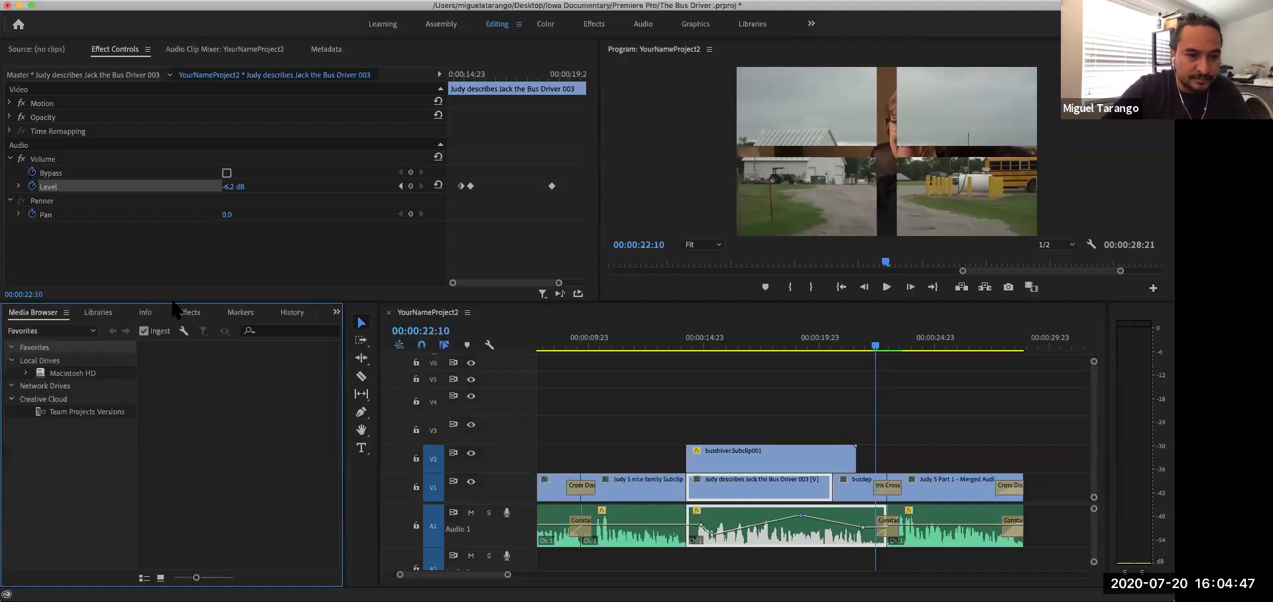
left_click(90, 310)
left_click(65, 317)
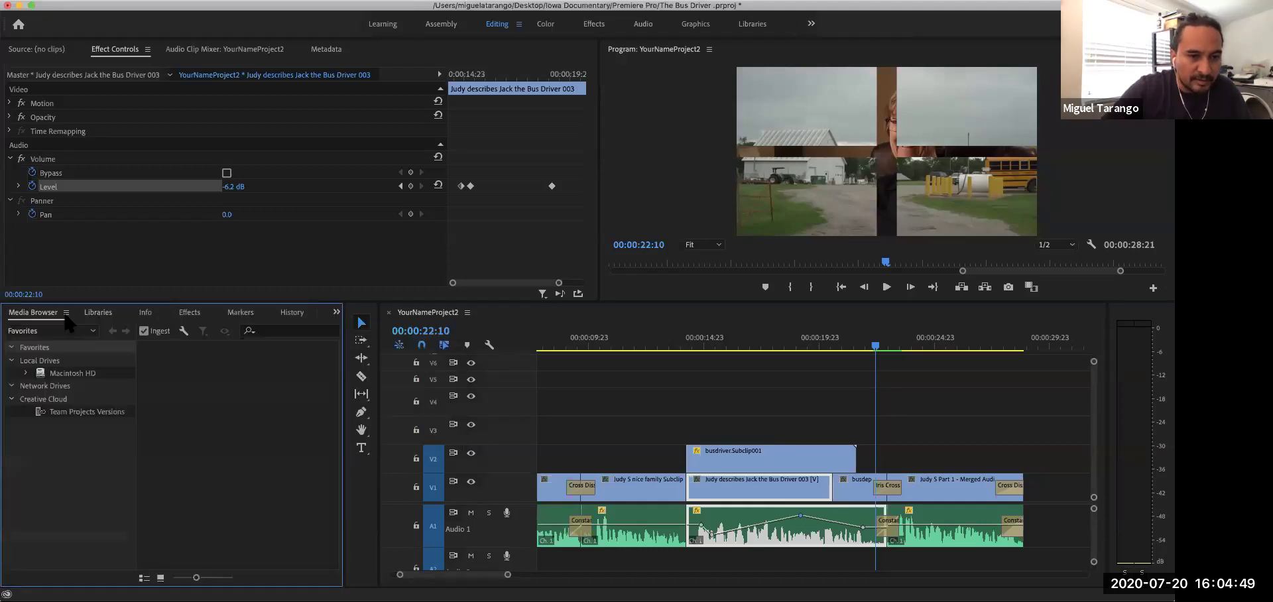
scroll(65, 314, "up", 1)
scroll(65, 314, "down", 1)
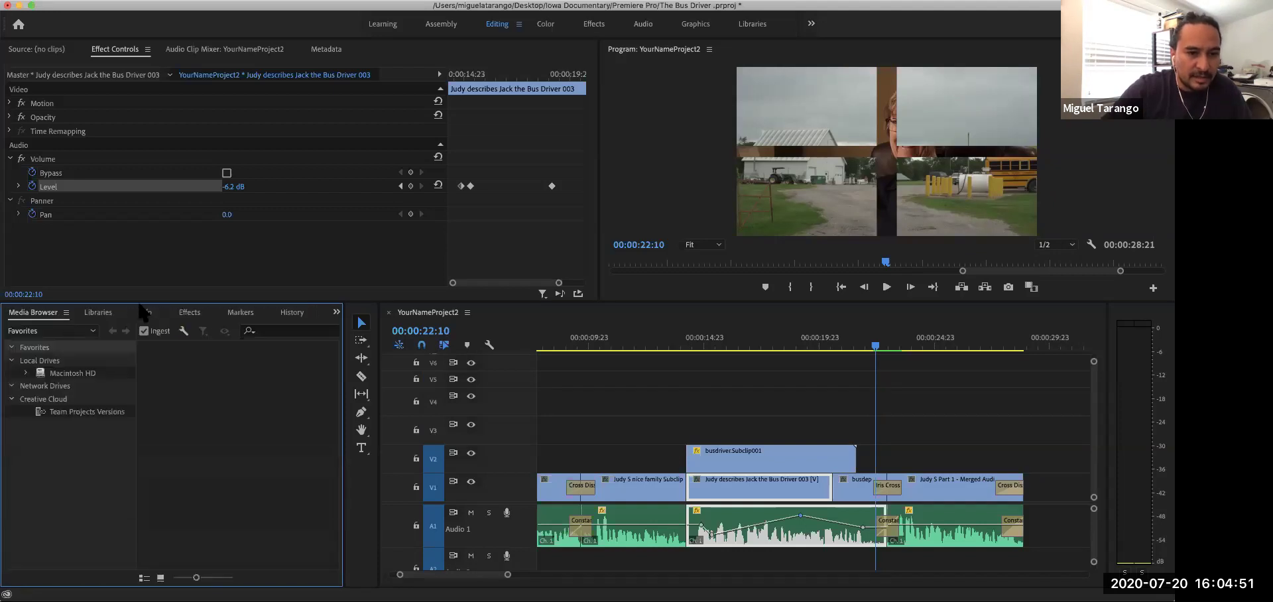
Return to The Bus Driver project contents, expand the sequences bin and duplicate the YourNameProject2 sequence.
left_click(336, 312)
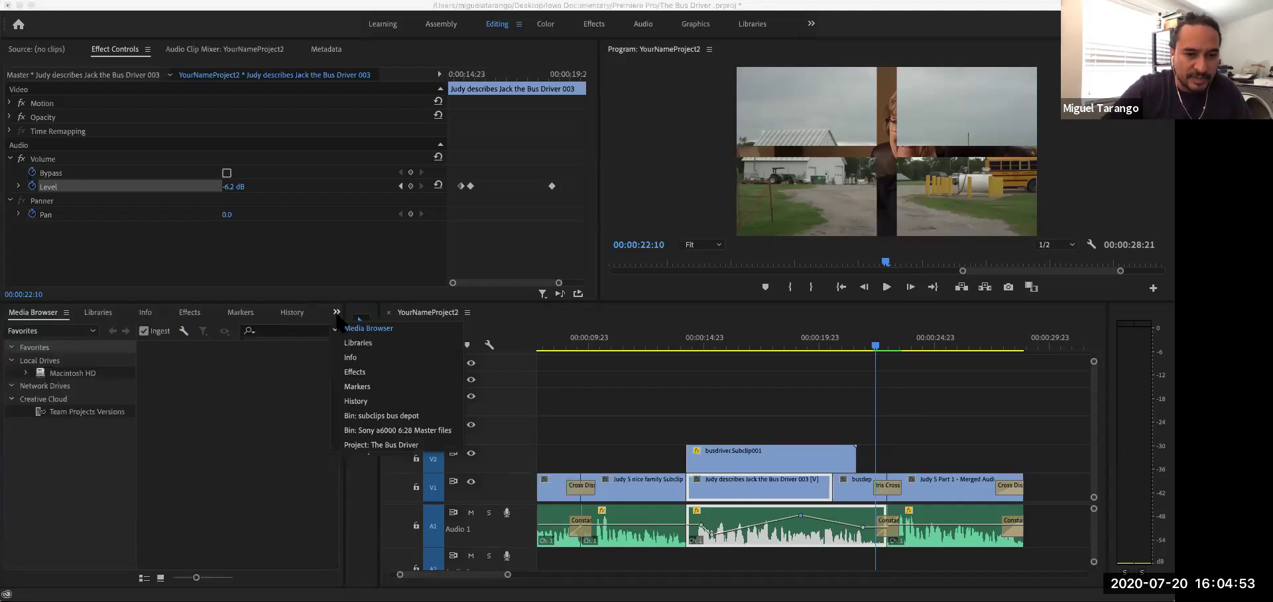
left_click(418, 446)
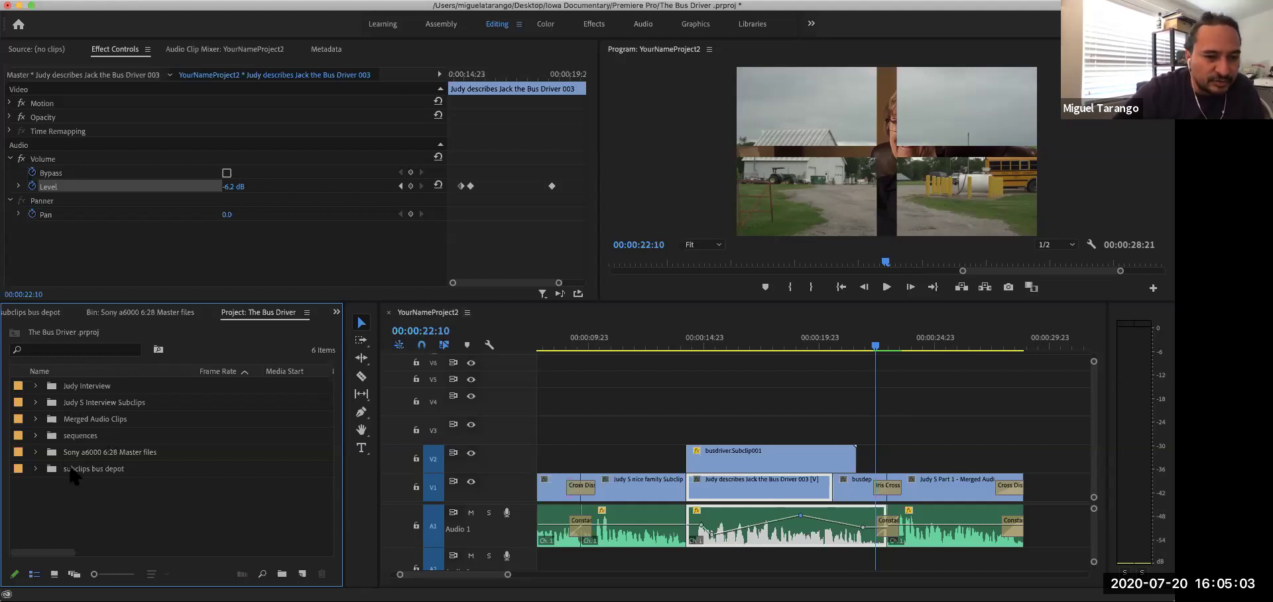
left_click(35, 435)
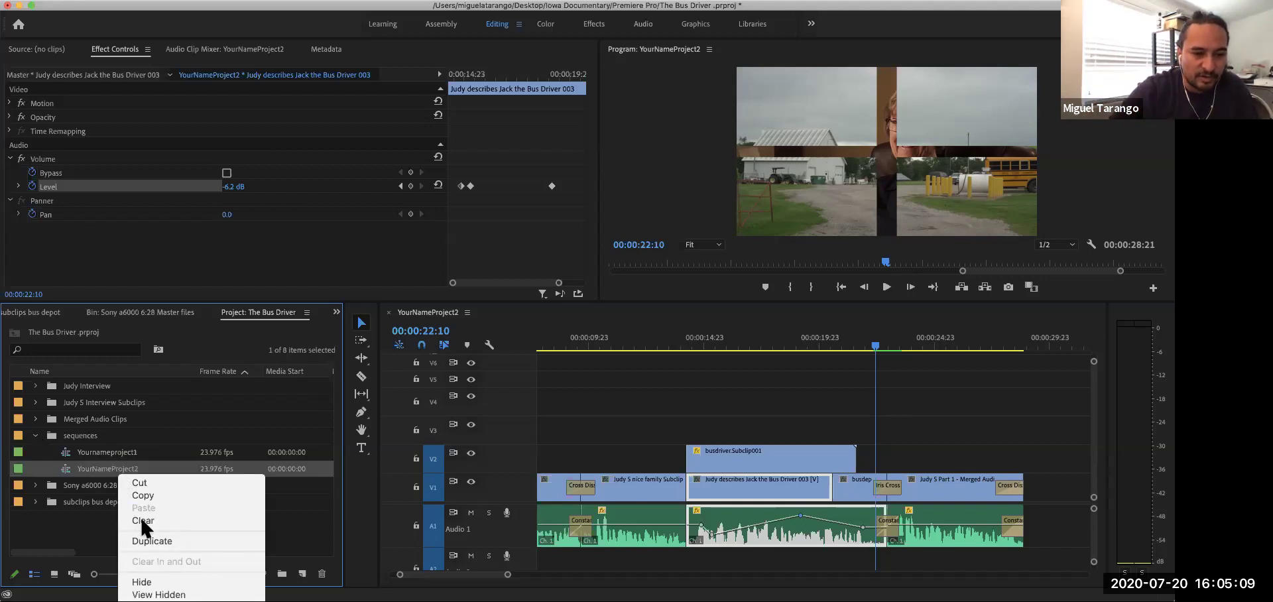
left_click(144, 536)
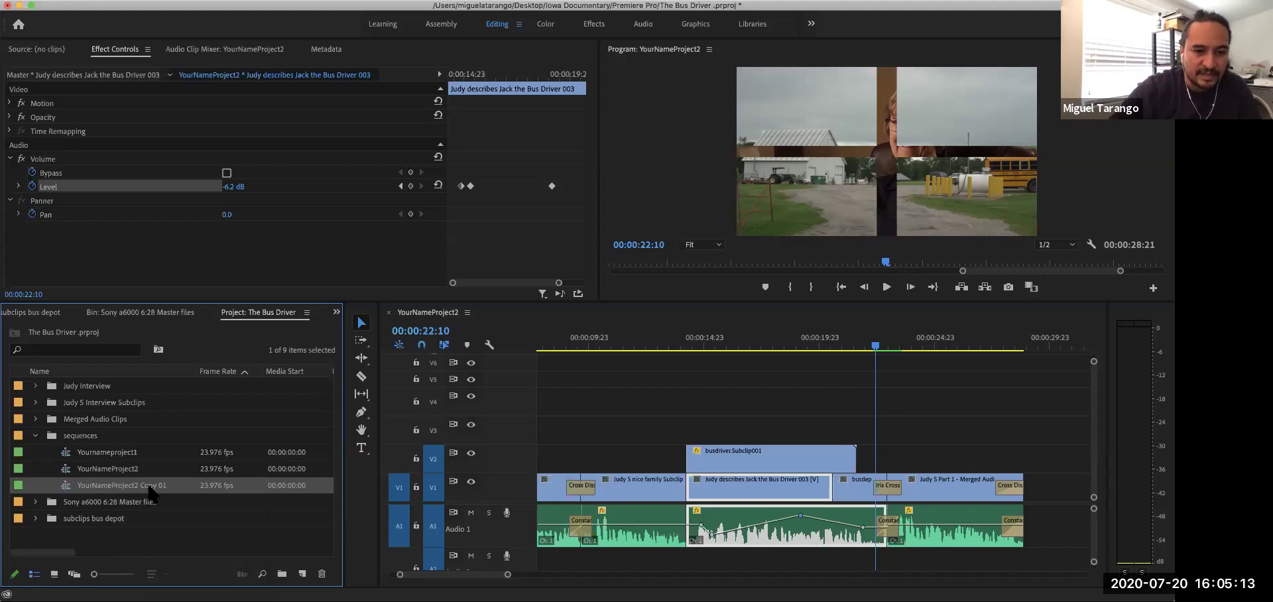
Rename the duplicated sequence as YourNameProject3.
left_click(148, 487)
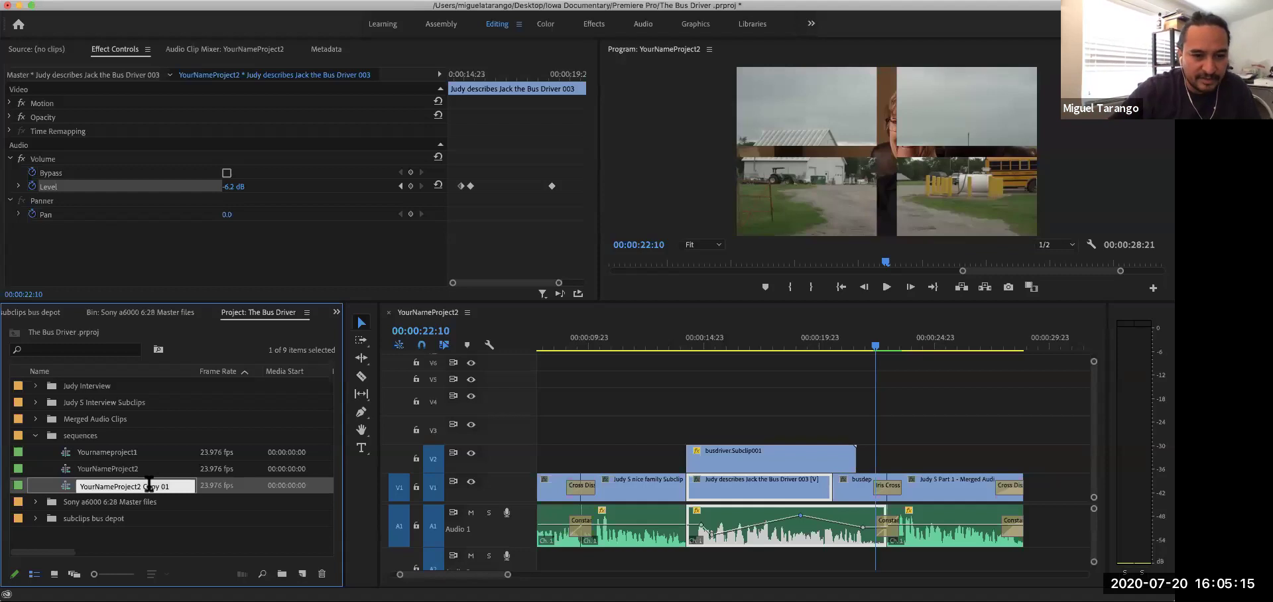
key("BackSpace")
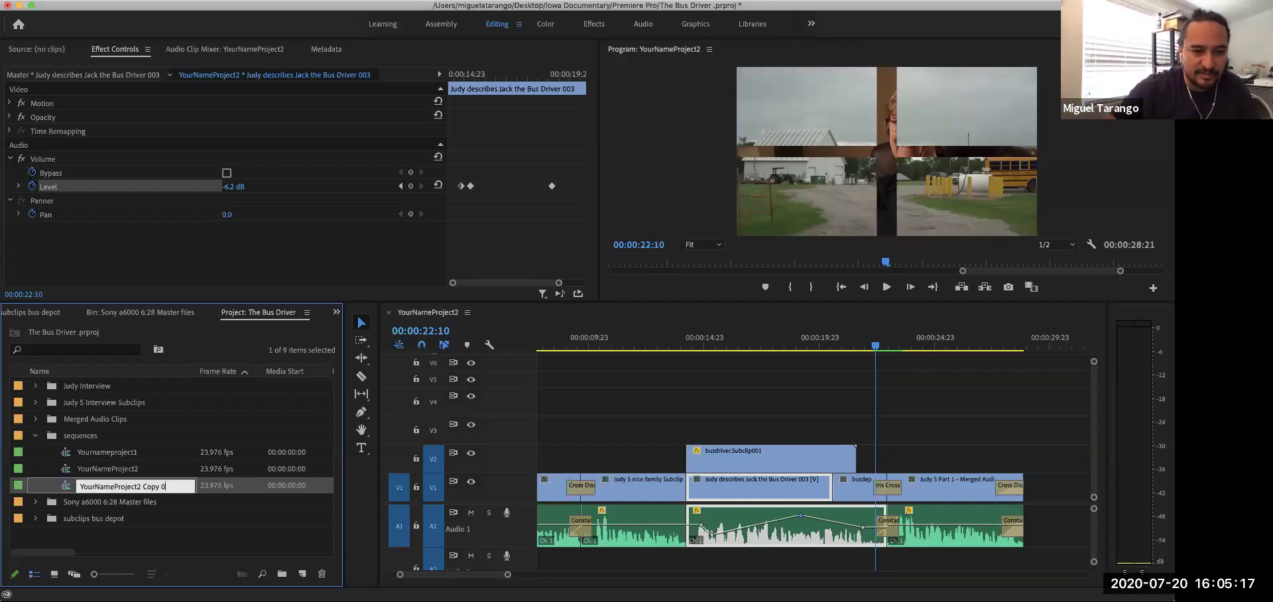
key("BackSpace")
key("BackSpace")
key("BackSpace")
key("BackSpace")
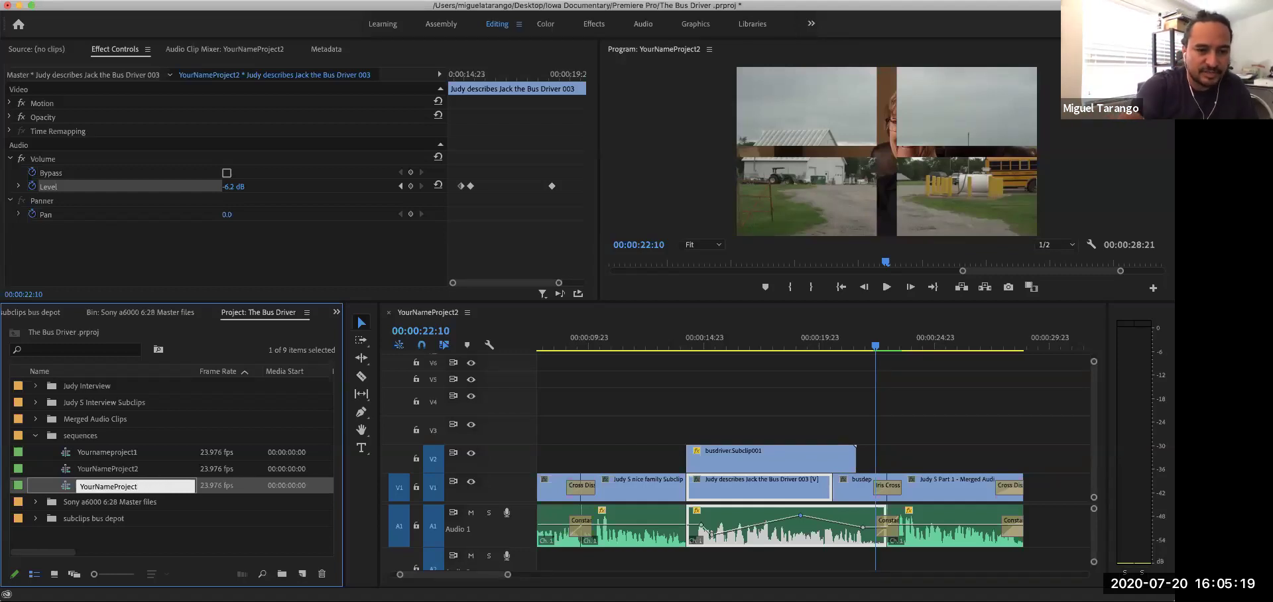
type("3")
key("Tab")
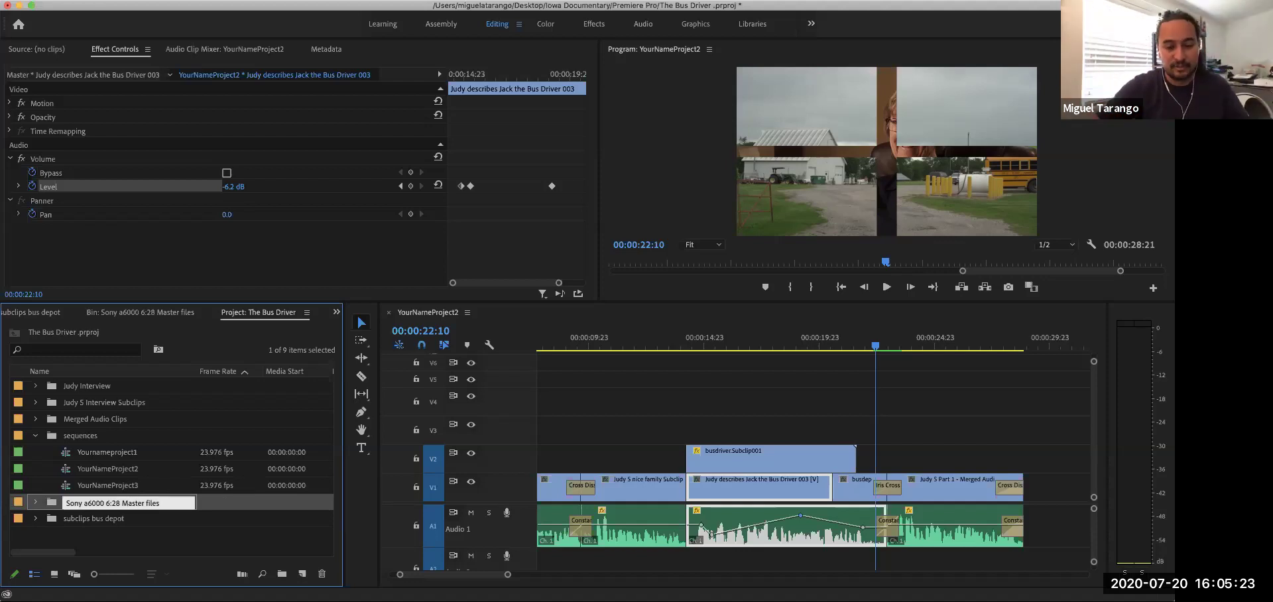
left_click(93, 539)
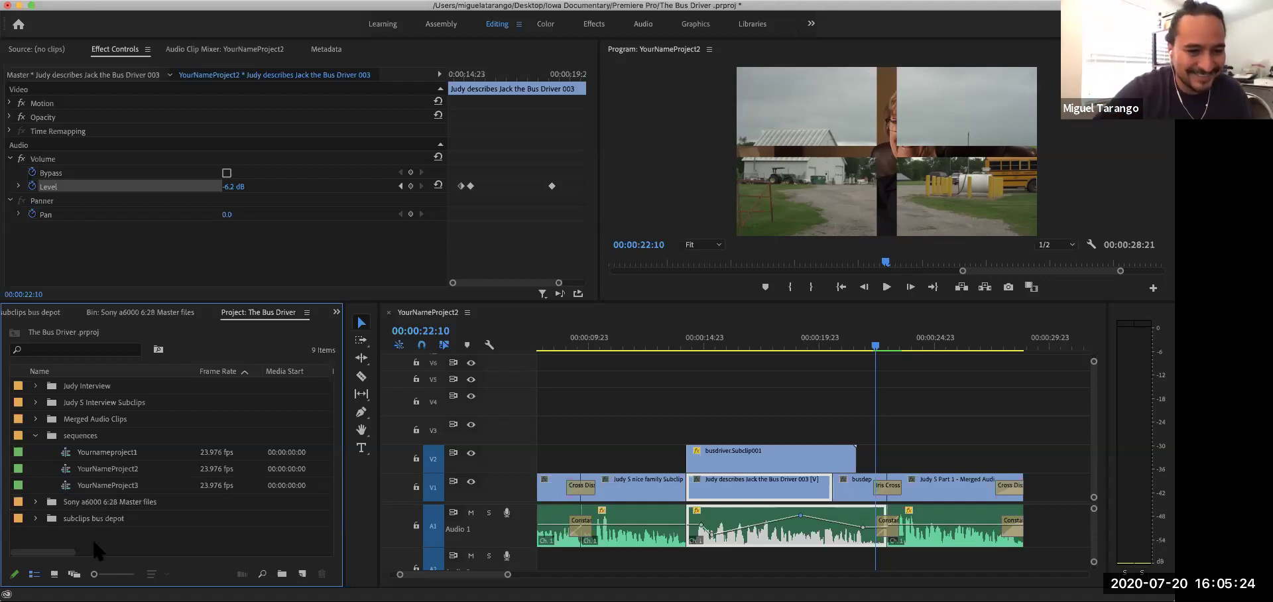
Open the media export settings for the YourNameProject3 sequence and set the source range to Entire Sequence.
left_click(85, 488)
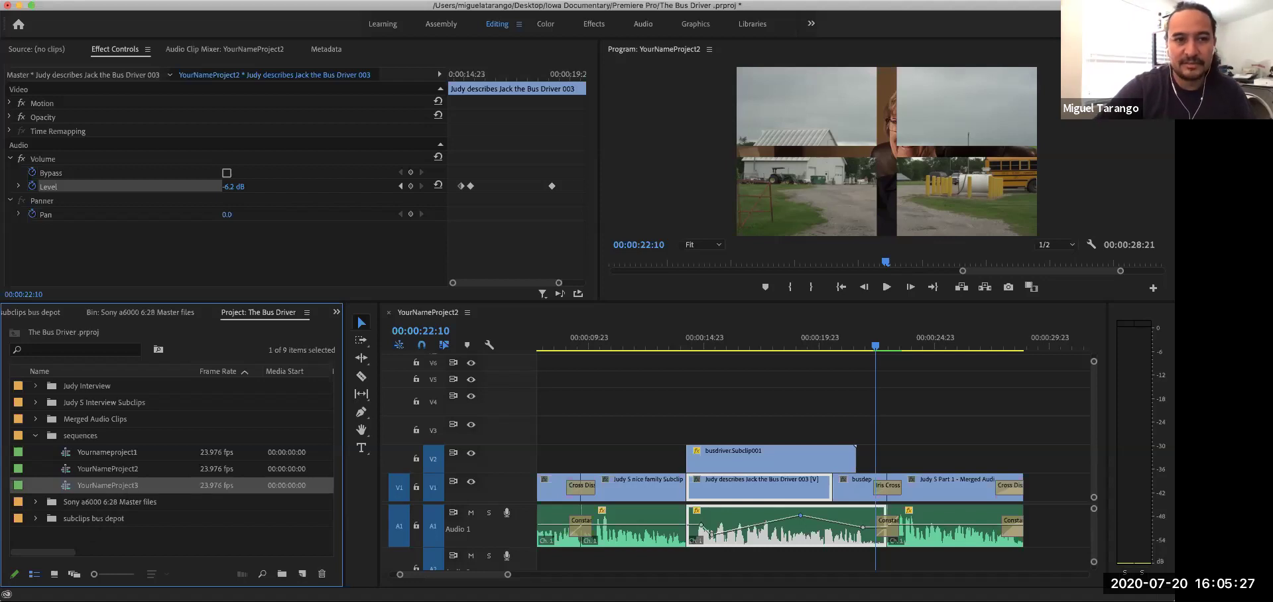
left_click(111, 1)
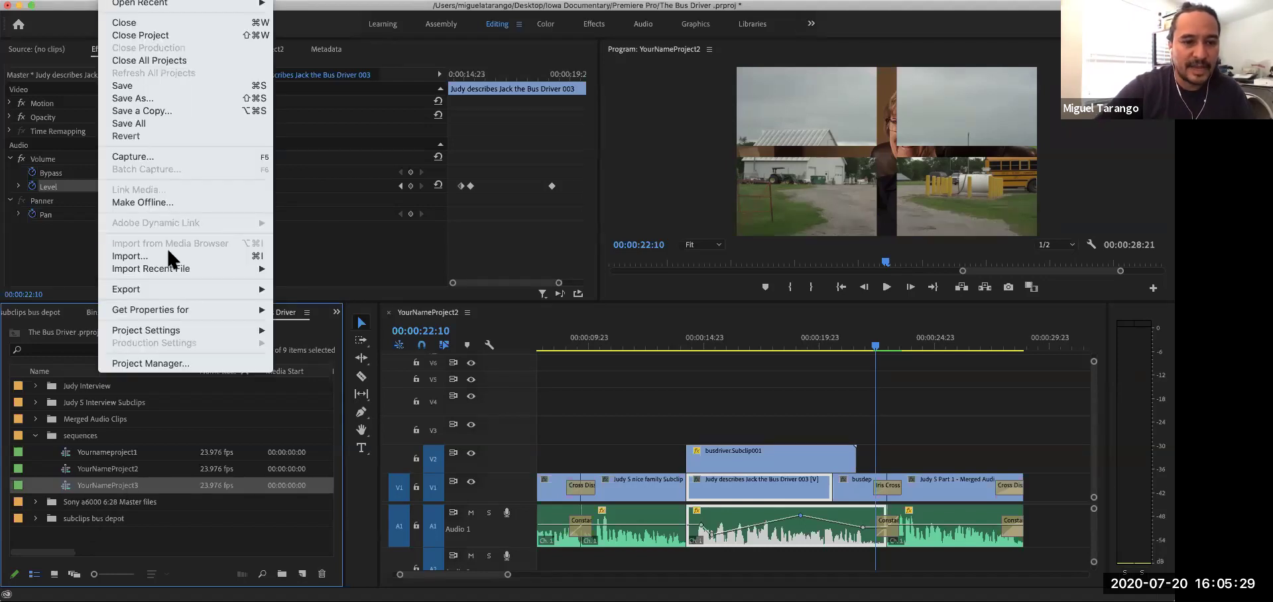
mouse_move(174, 290)
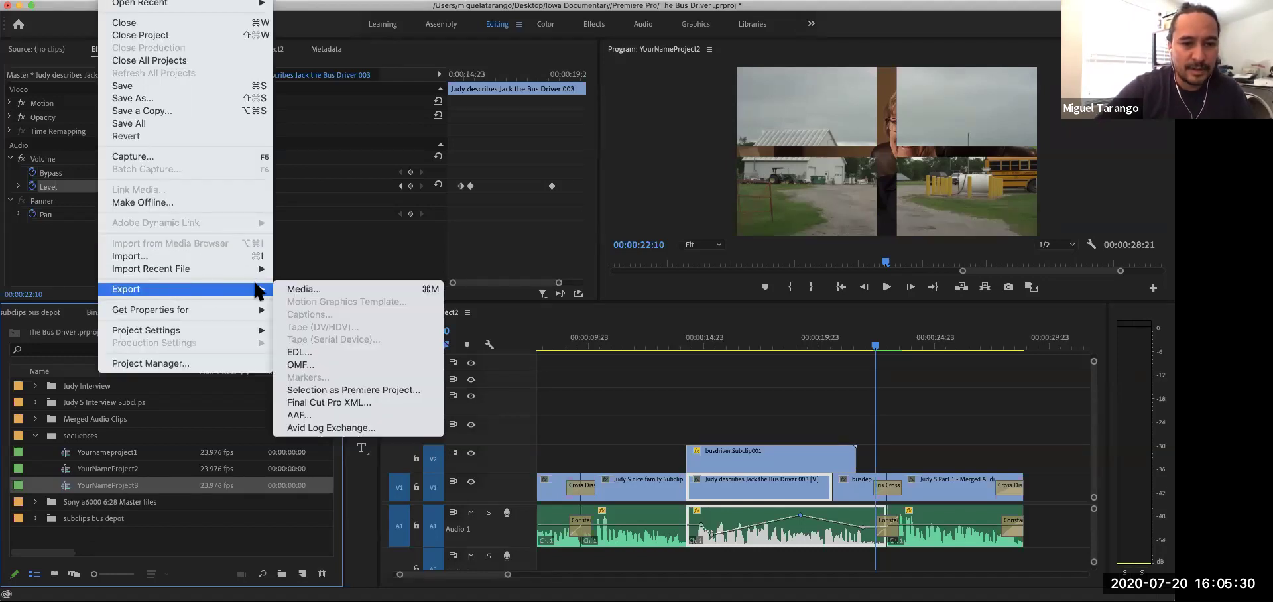
left_click(332, 298)
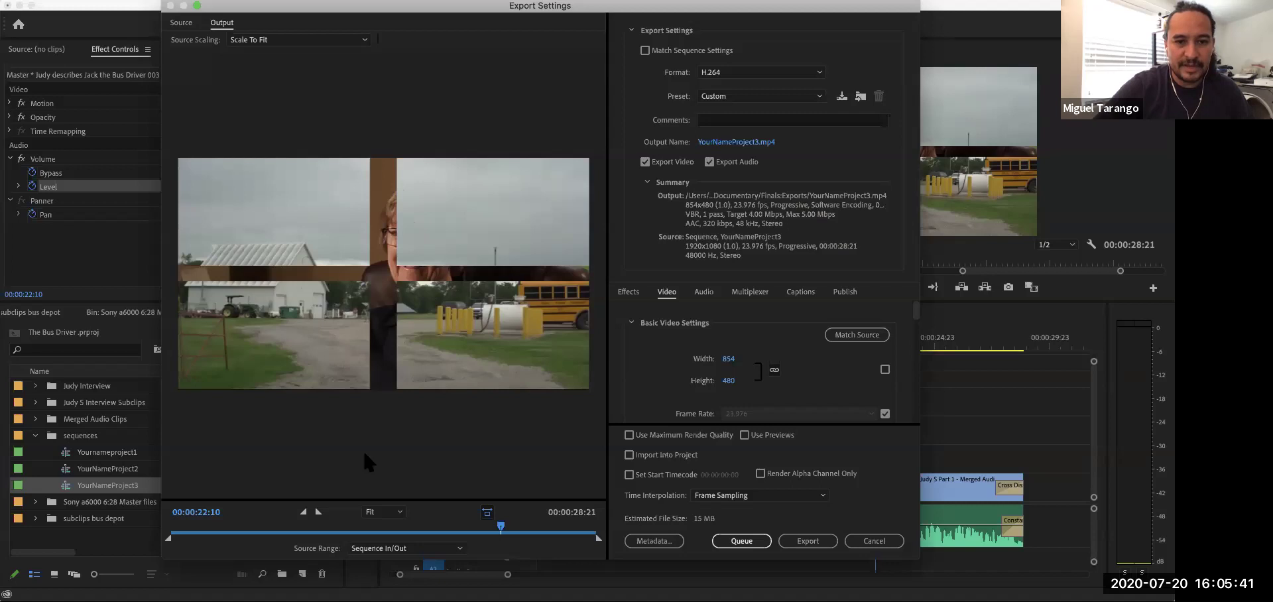
left_click(401, 552)
left_click(403, 561)
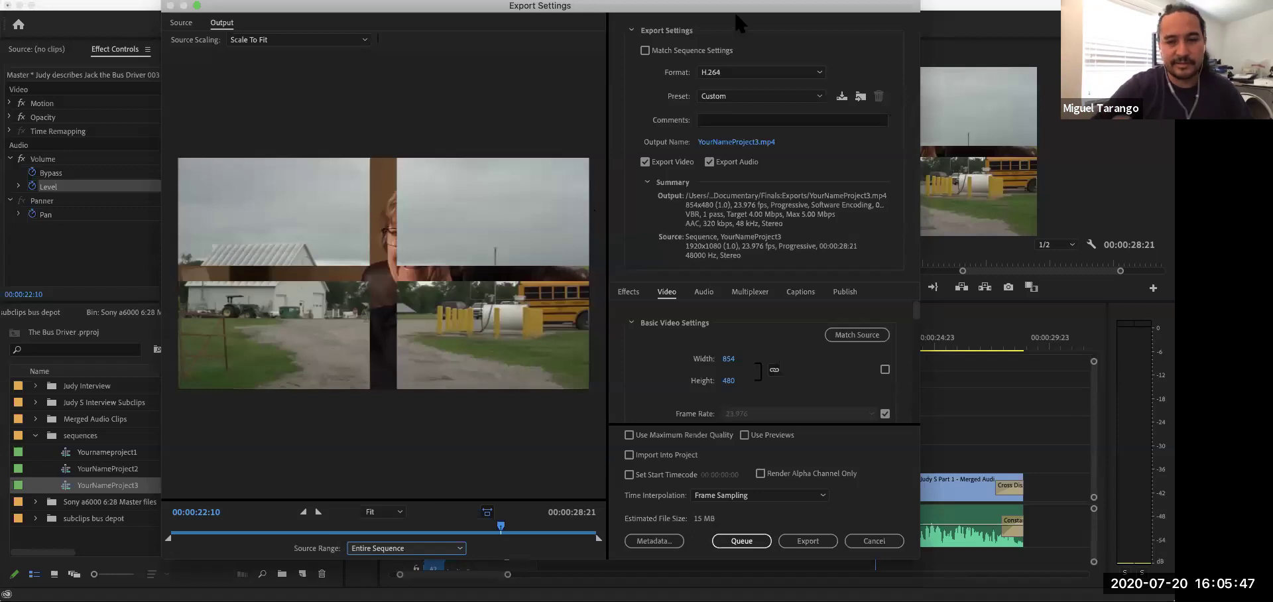
Set the export format to H.264 with the YouTube 480p SD Wide preset.
left_click(740, 69)
left_click(733, 205)
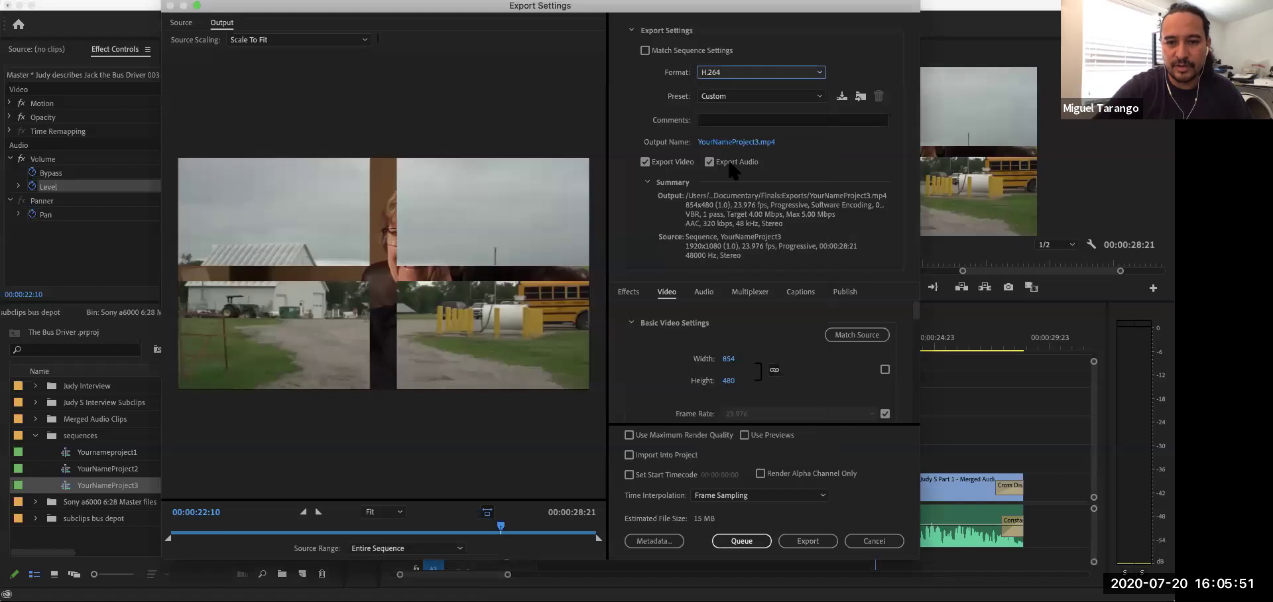
left_click(736, 95)
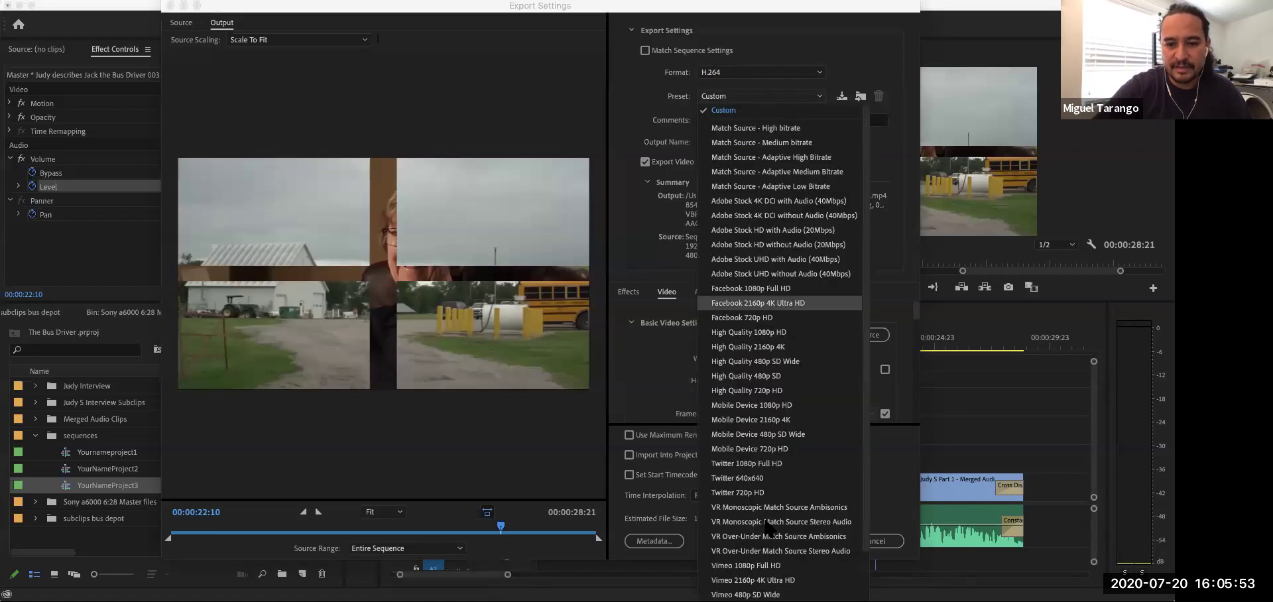
scroll(762, 550, "down", 3)
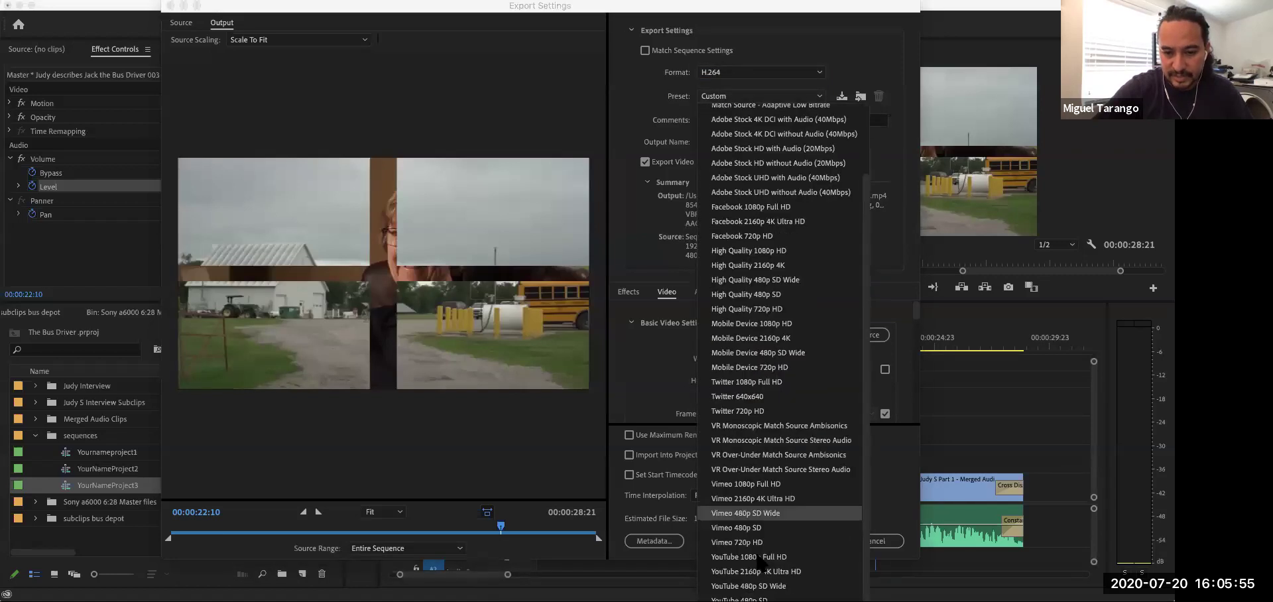
left_click(747, 586)
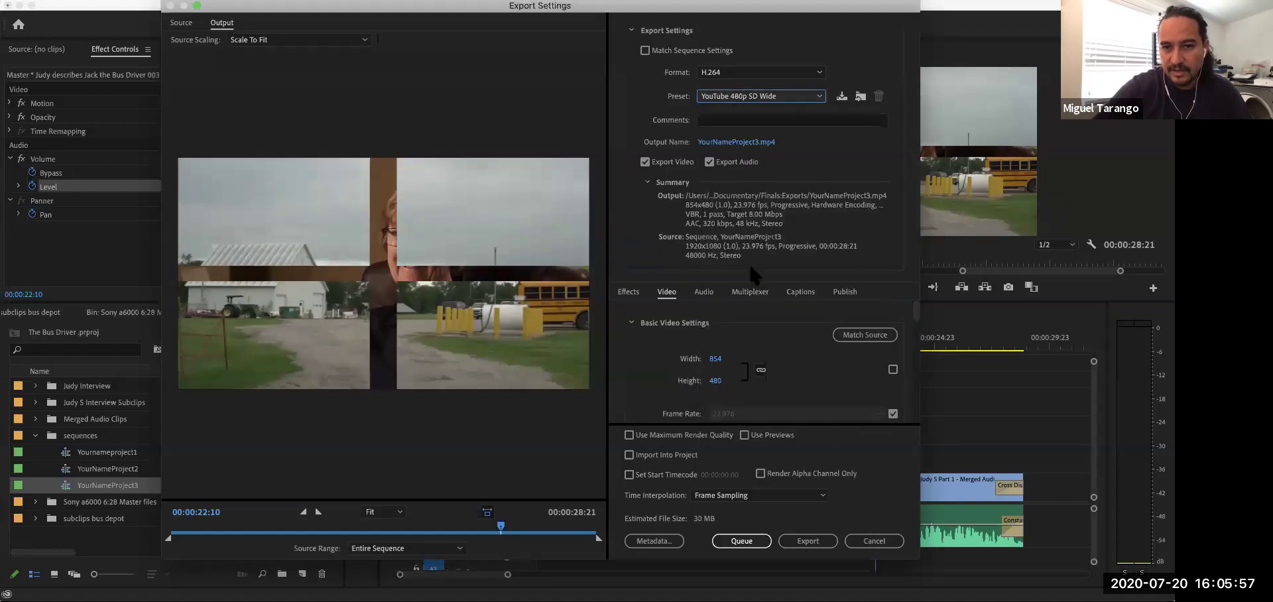
Save the output as YourNameProject3 in the Finals/Exports folder and export the video.
left_click(733, 143)
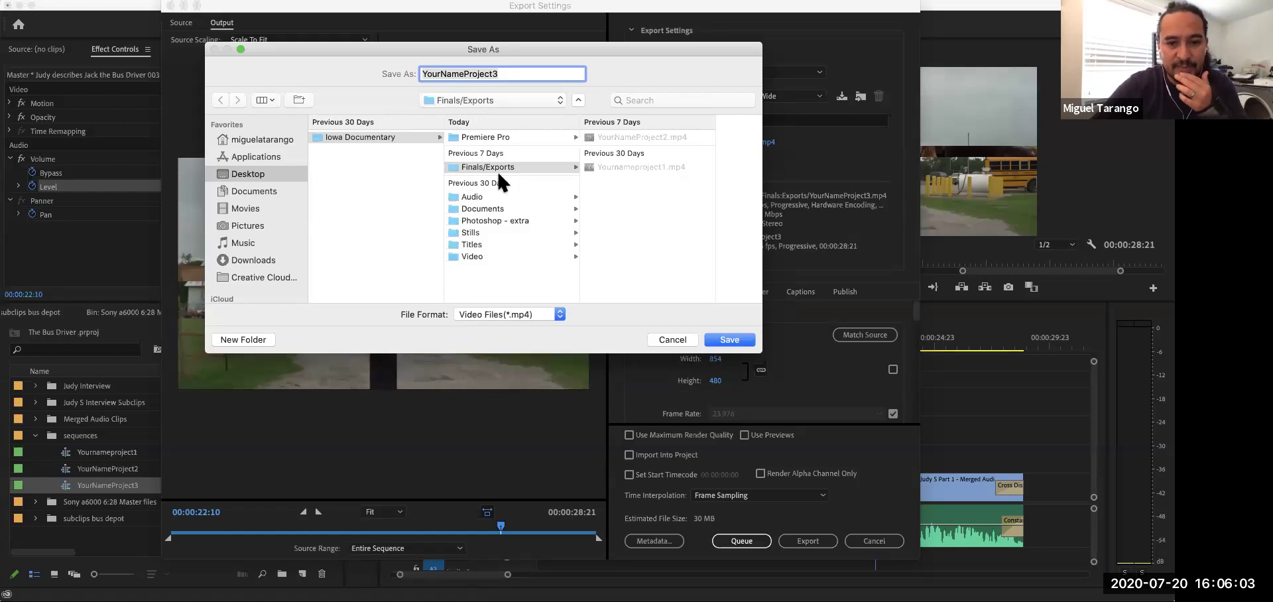
left_click(731, 340)
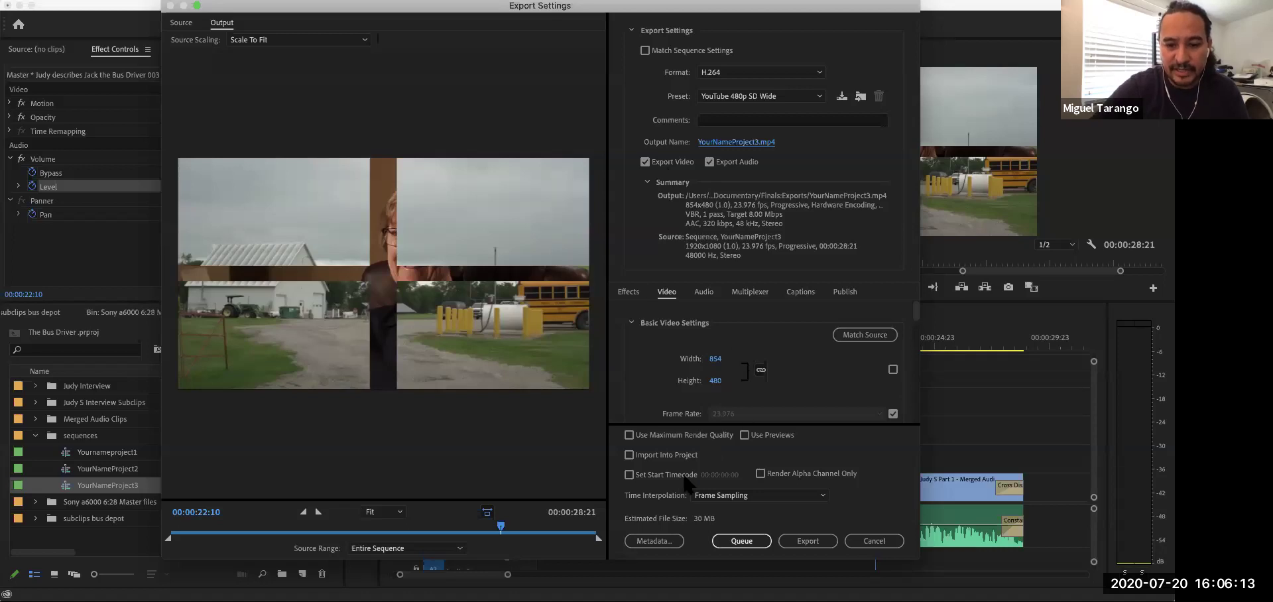
left_click(807, 541)
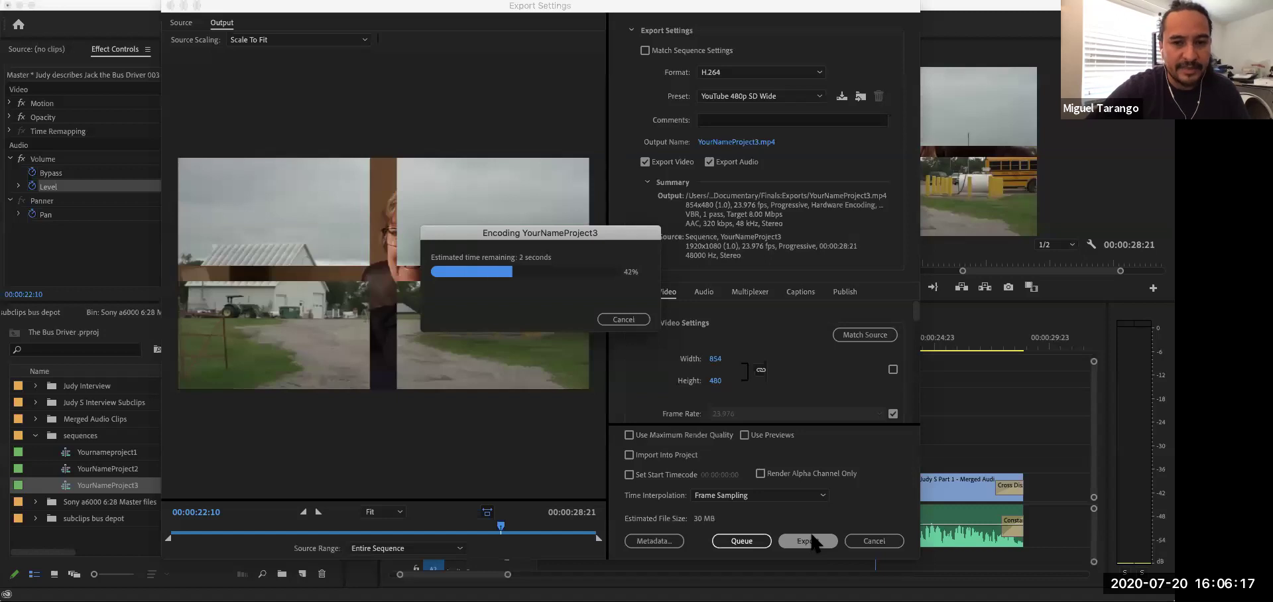